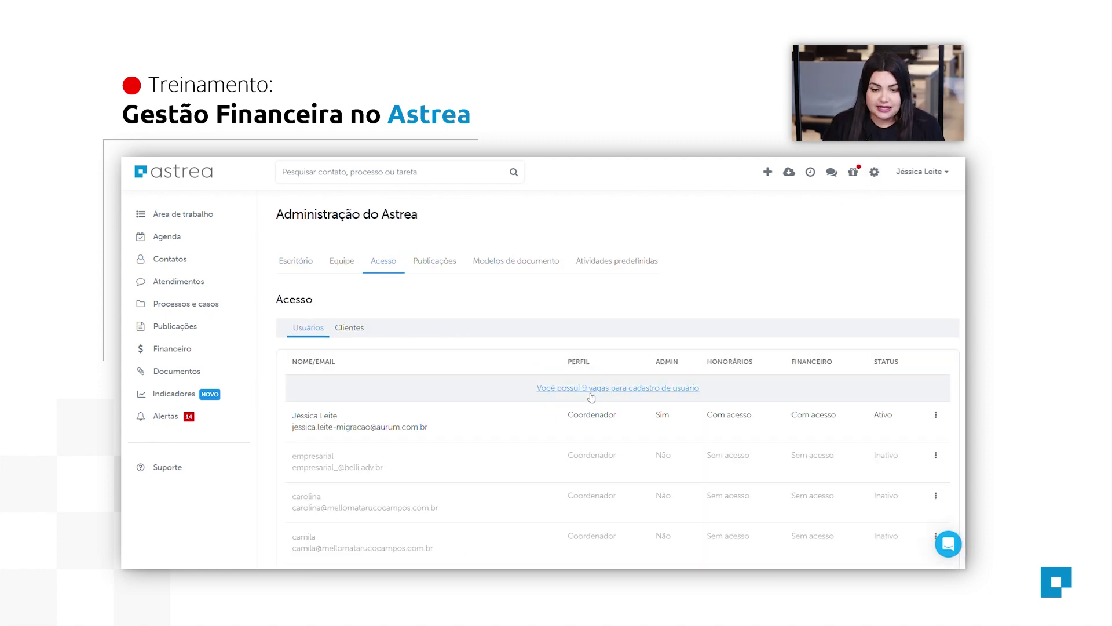
Start a new user invite and enable financial-module access and honorários access outside that module.
{"action": "left_click", "coordinate": [599, 394]}
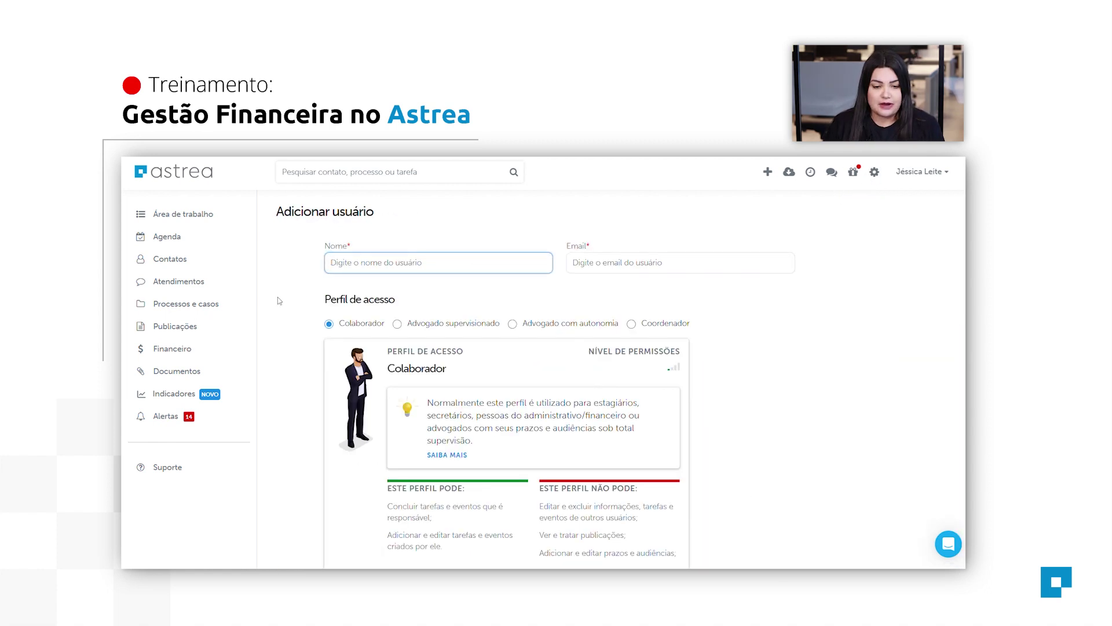
{"action": "scroll", "coordinate": [569, 530], "scroll_direction": "down", "scroll_amount": 1}
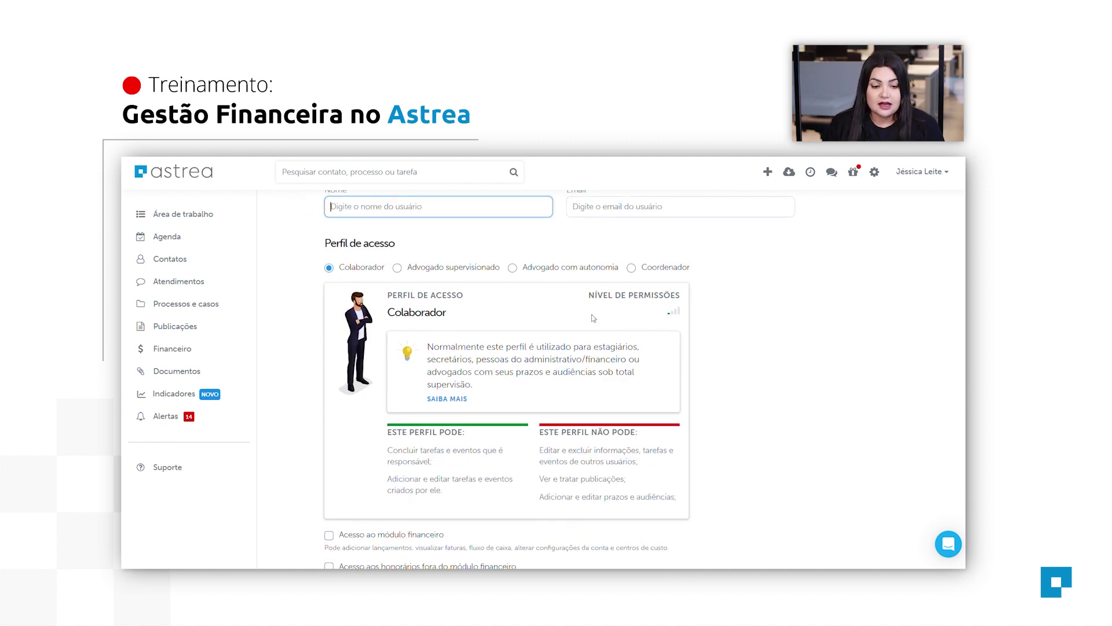
{"action": "scroll", "coordinate": [614, 350], "scroll_direction": "down", "scroll_amount": 1}
{"action": "scroll", "coordinate": [615, 351], "scroll_direction": "down", "scroll_amount": 2}
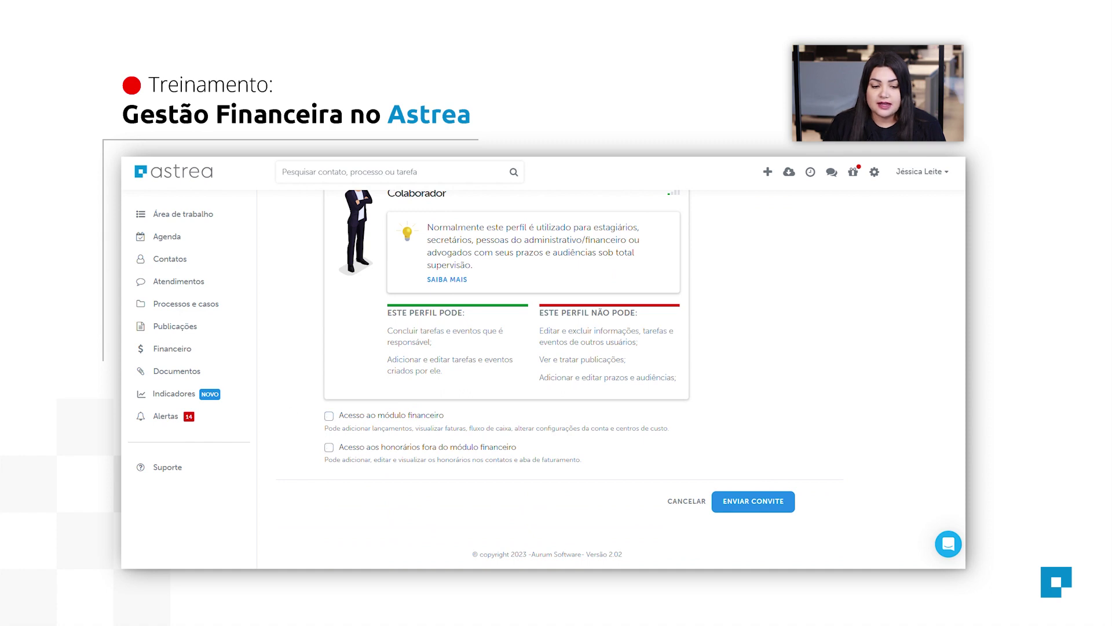
{"action": "left_click", "coordinate": [328, 416]}
{"action": "scroll", "coordinate": [330, 429], "scroll_direction": "up", "scroll_amount": 5}
{"action": "scroll", "coordinate": [329, 440], "scroll_direction": "down", "scroll_amount": 5}
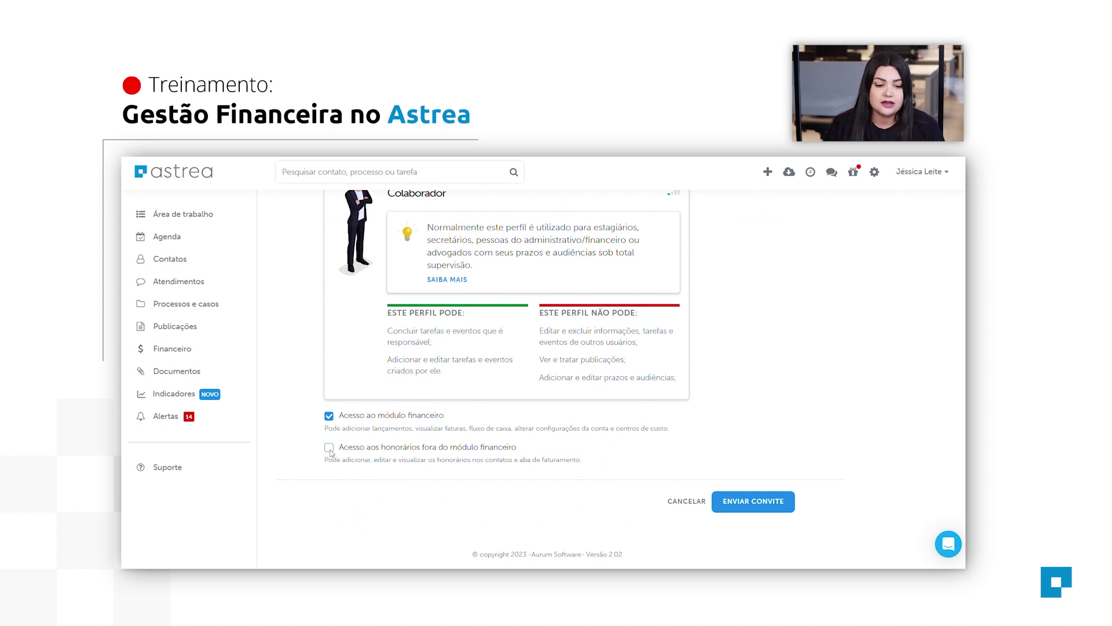
{"action": "left_click", "coordinate": [329, 448]}
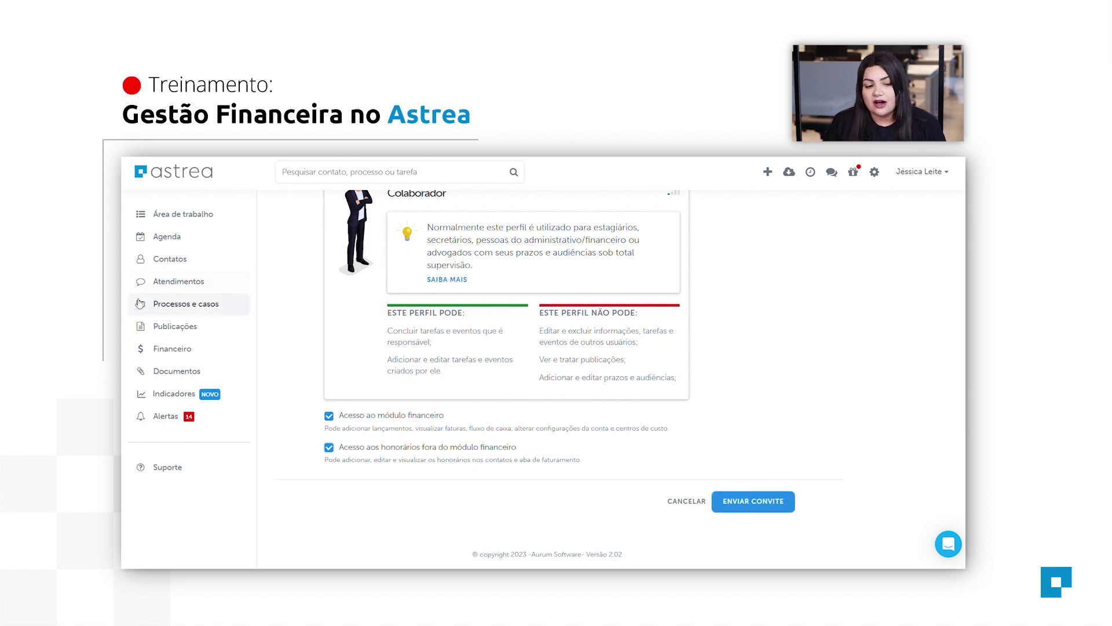
Go to Financeiro > Configurações > Contas and start adding a new account.
{"action": "left_click", "coordinate": [172, 351]}
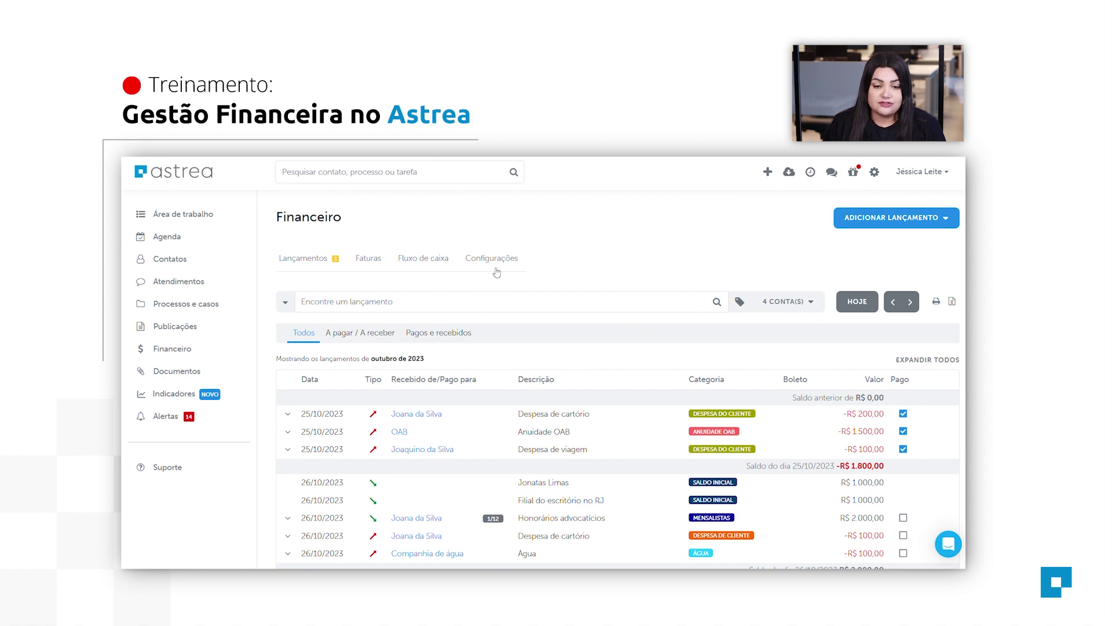
{"action": "left_click", "coordinate": [502, 263]}
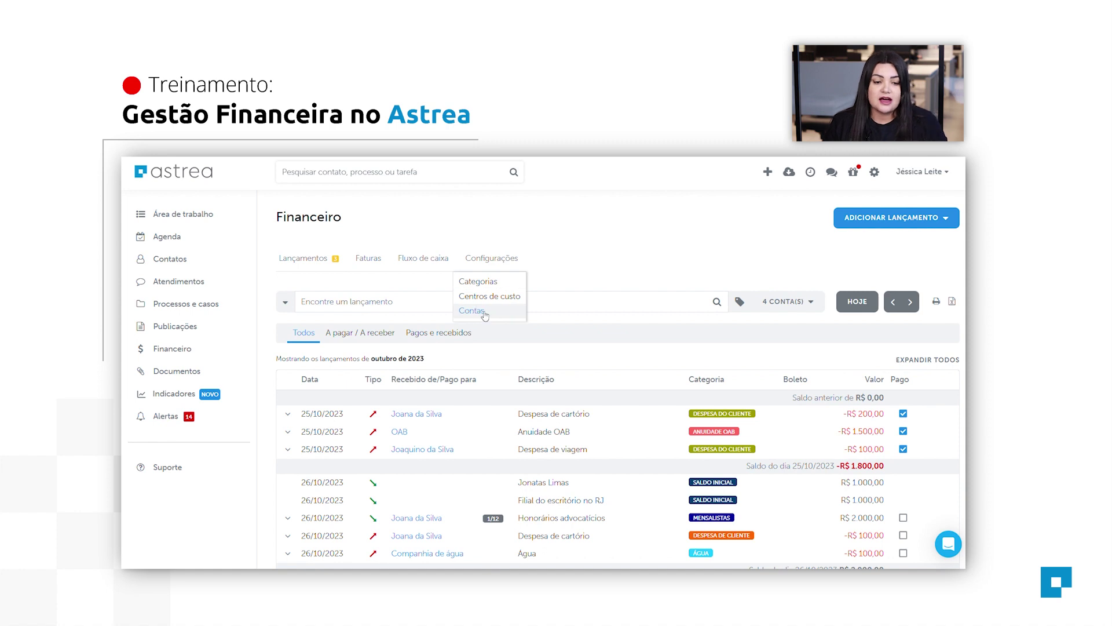
{"action": "left_click", "coordinate": [484, 314]}
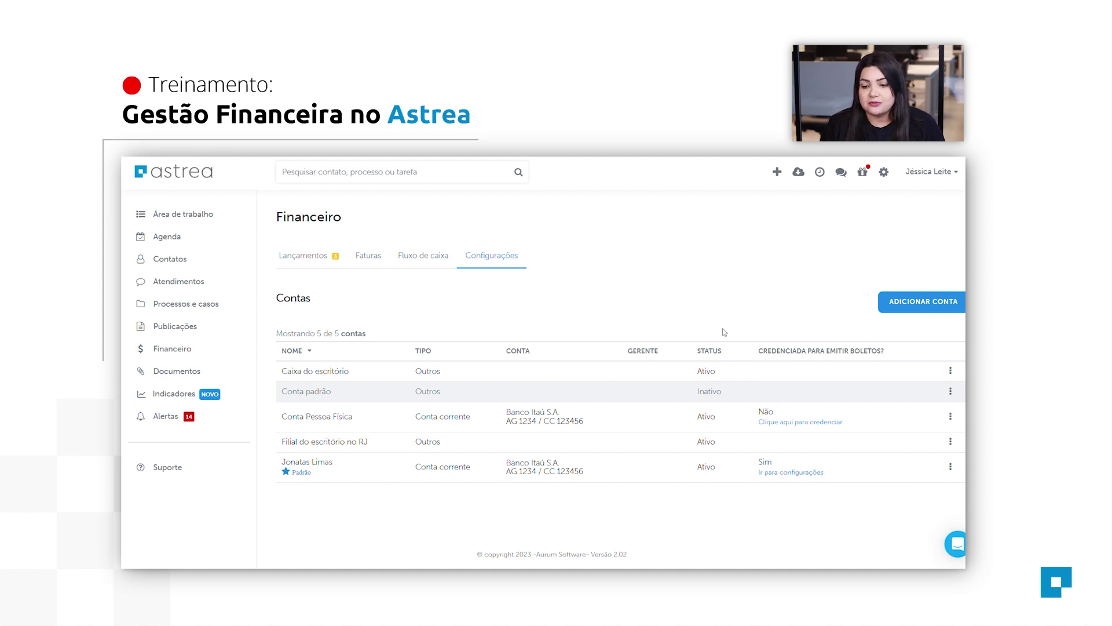
{"action": "left_click", "coordinate": [932, 308]}
Name the account after the user, with start date 26/10/2023 and initial balance 500.
{"action": "left_click", "coordinate": [488, 320]}
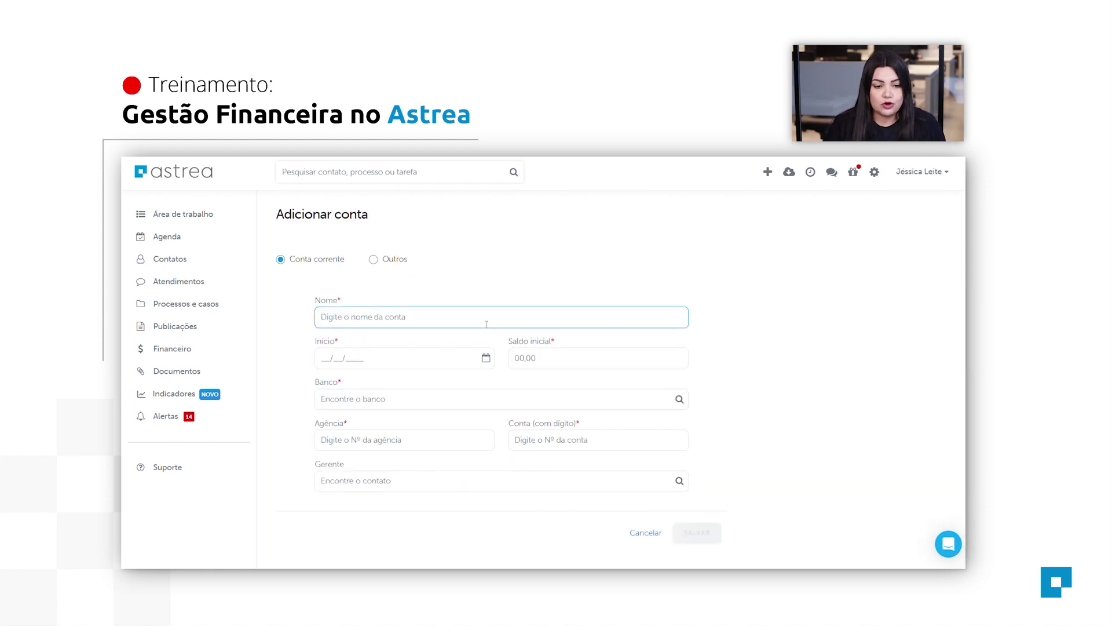
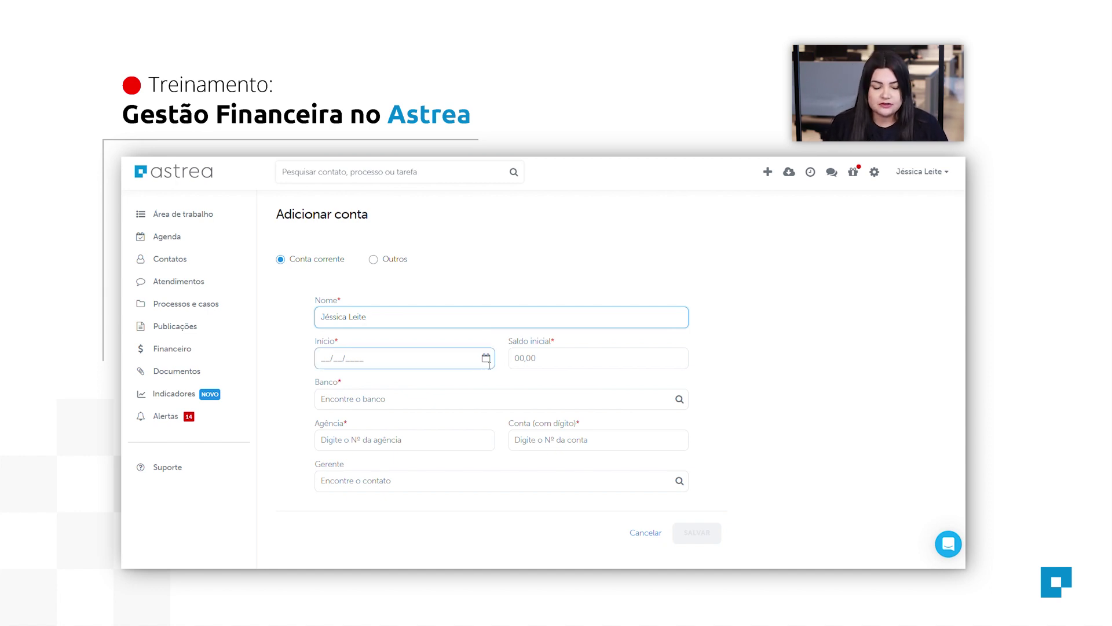
{"action": "left_click", "coordinate": [490, 364]}
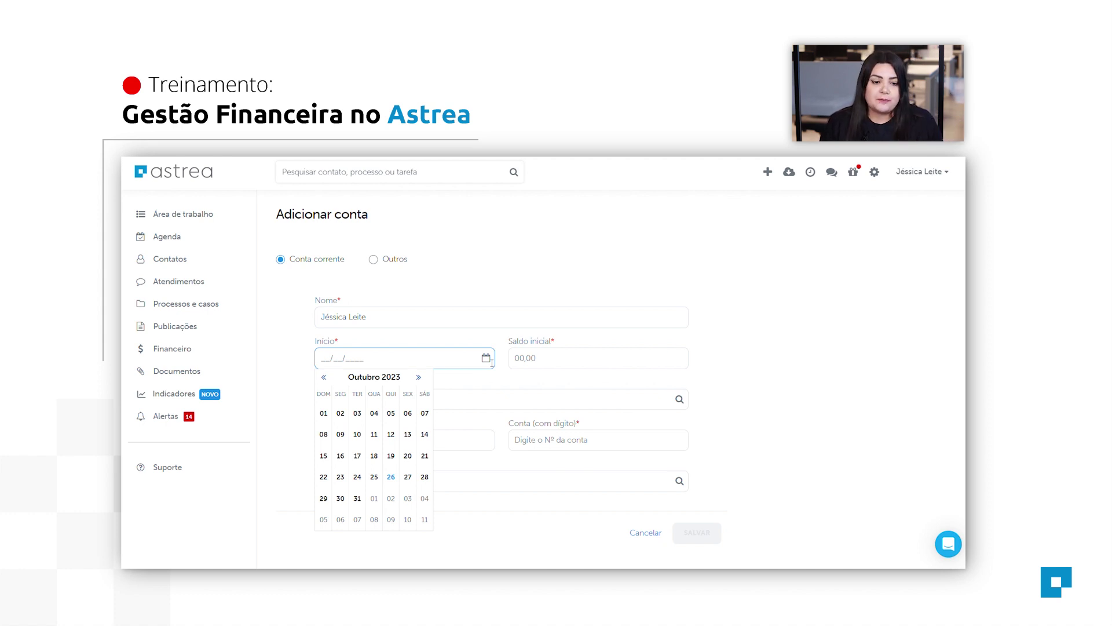
{"action": "left_click", "coordinate": [391, 477]}
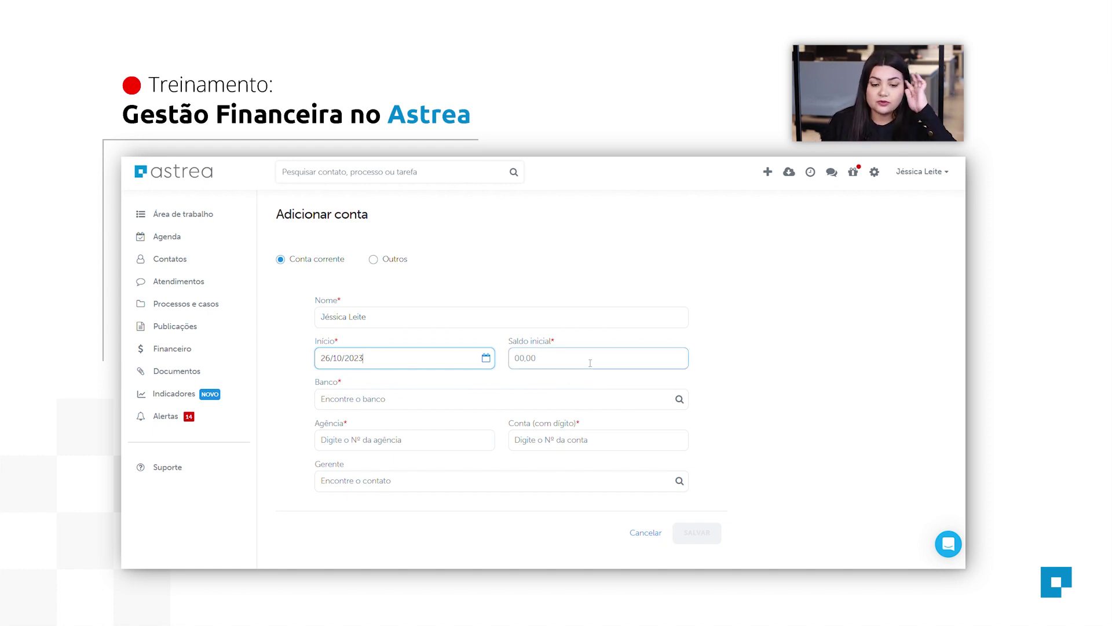
{"action": "left_click", "coordinate": [590, 363]}
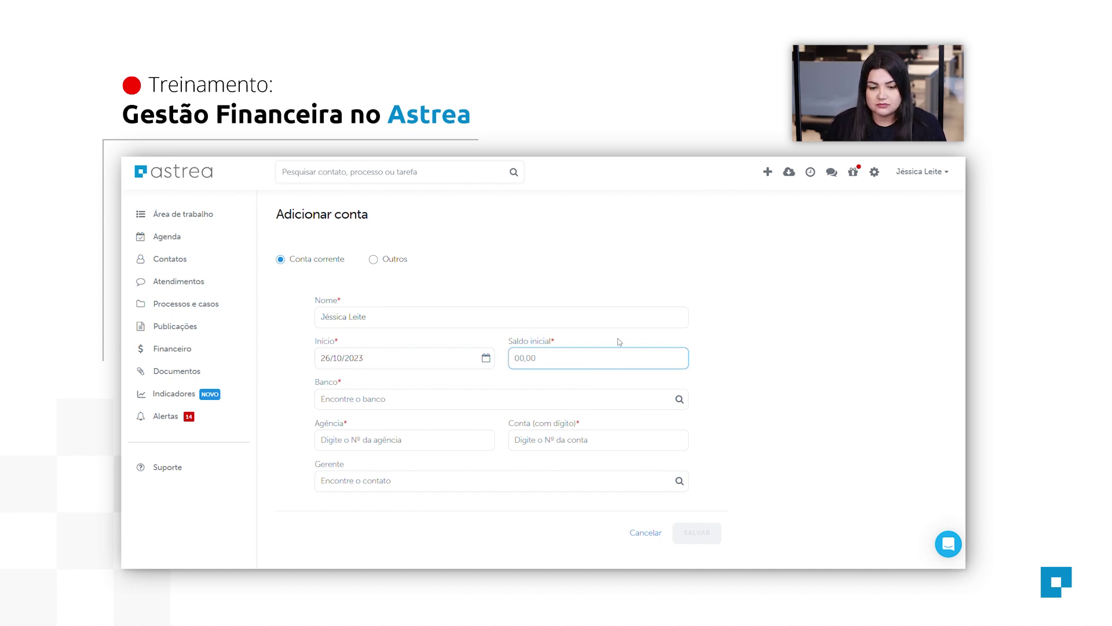
{"action": "type", "text": "500"}
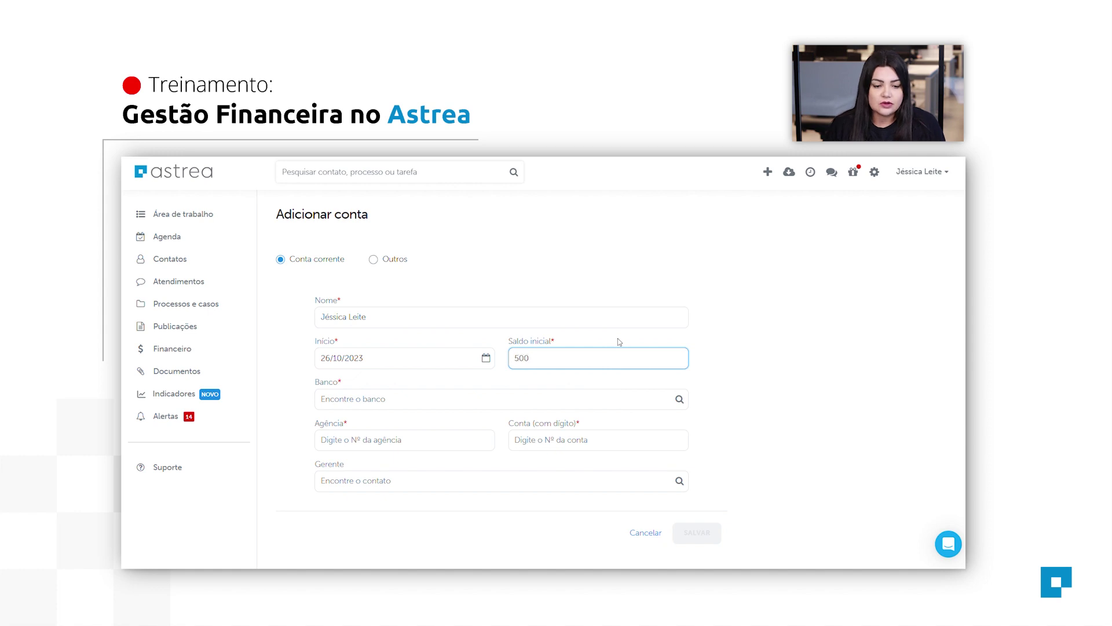
Select bank 341 Banco Itaú S.A., enter the branch and account numbers, and save.
{"action": "left_click", "coordinate": [421, 408]}
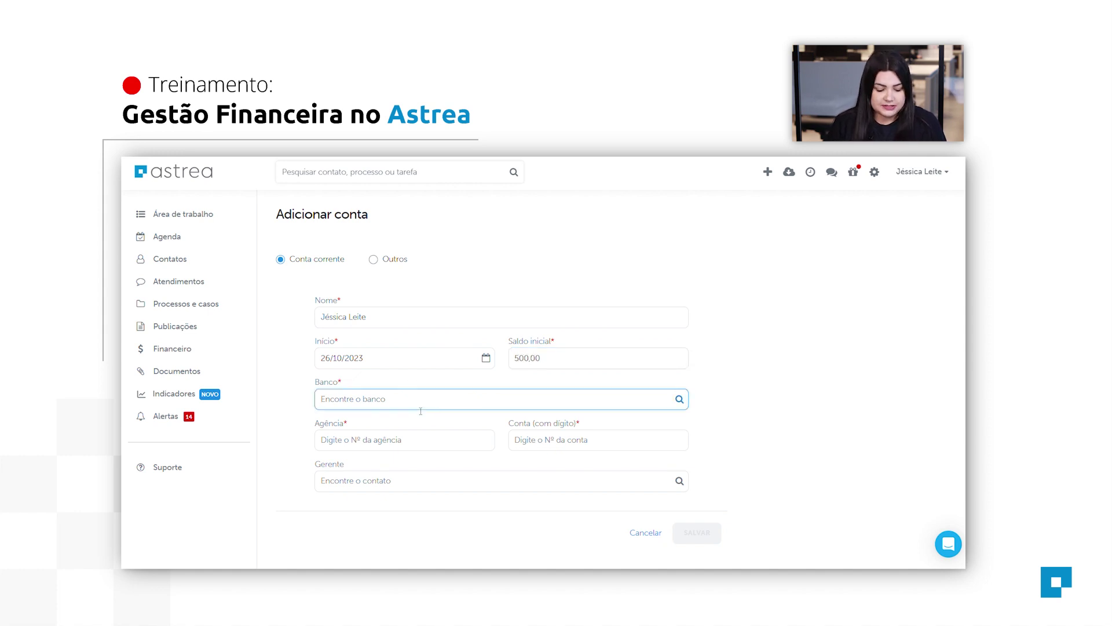
{"action": "type", "text": "Itaú"}
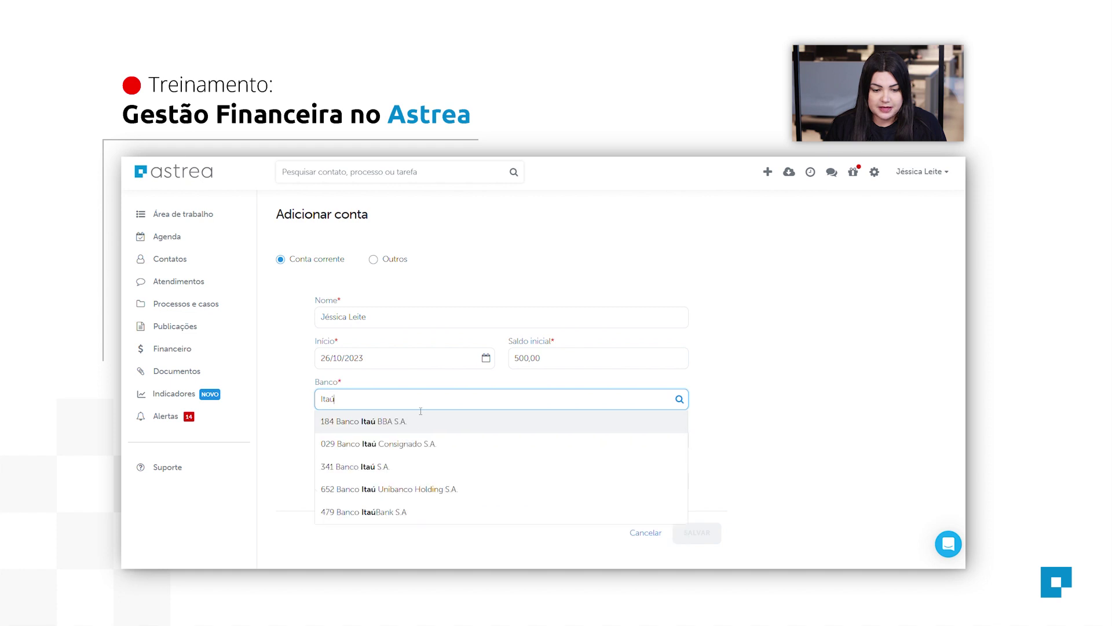
{"action": "left_click", "coordinate": [421, 466]}
{"action": "left_click", "coordinate": [428, 435]}
{"action": "type", "text": "1234"}
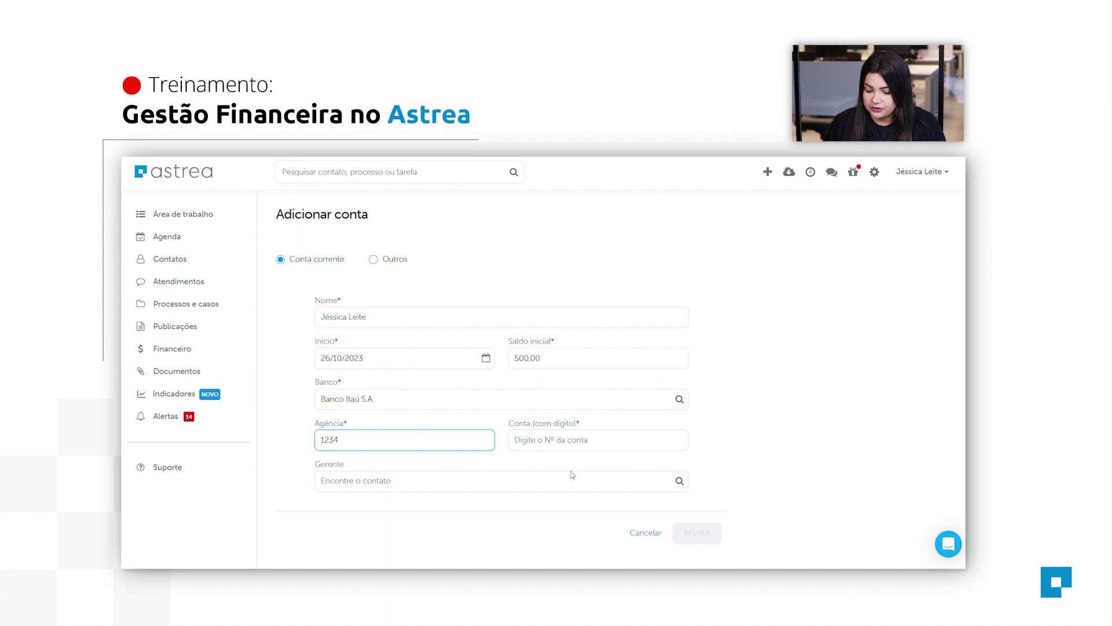
{"action": "left_click", "coordinate": [591, 445]}
{"action": "type", "text": "123-4"}
{"action": "type", "text": "5"}
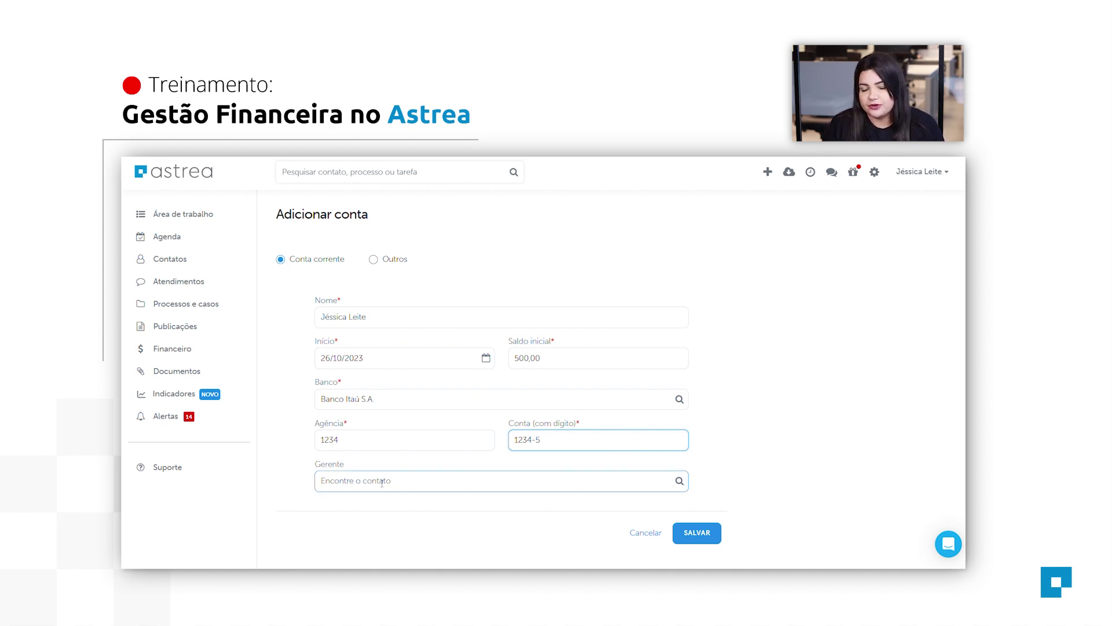
{"action": "left_click", "coordinate": [697, 540]}
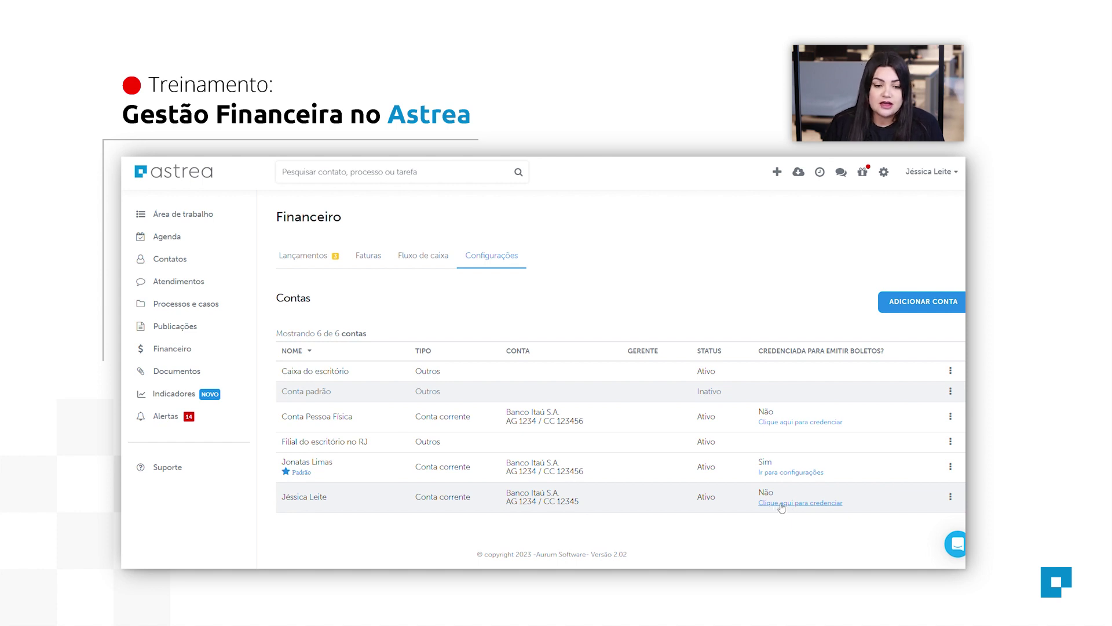
{"action": "left_click", "coordinate": [777, 504]}
{"action": "scroll", "coordinate": [920, 313], "scroll_direction": "down", "scroll_amount": 1}
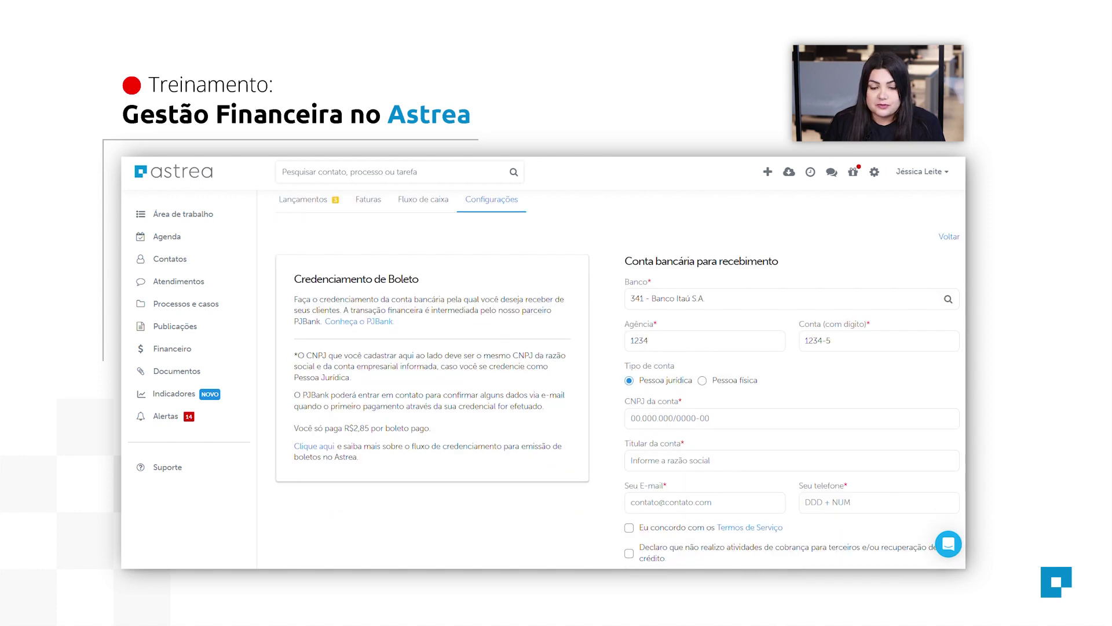
{"action": "scroll", "coordinate": [648, 342], "scroll_direction": "down", "scroll_amount": 1}
{"action": "left_click", "coordinate": [693, 362]}
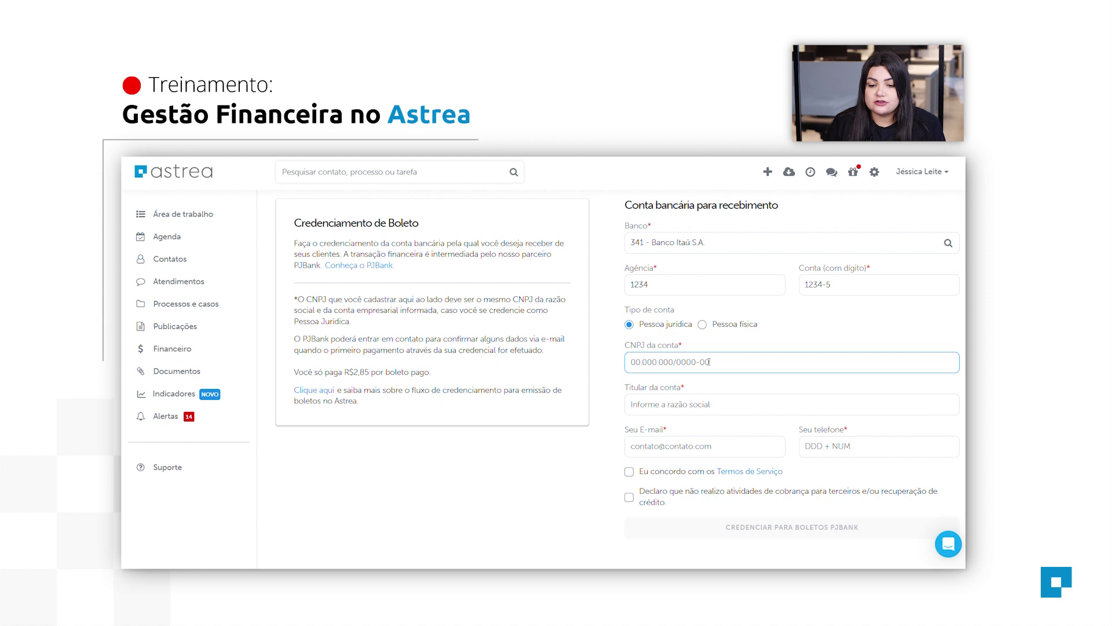
{"action": "left_click", "coordinate": [704, 324]}
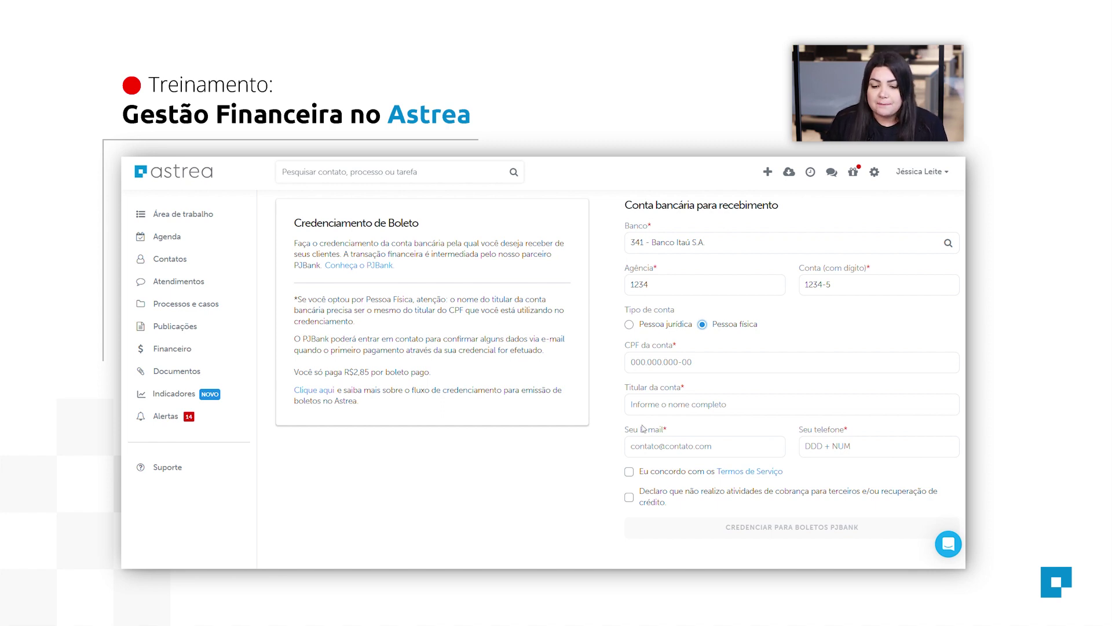
{"action": "left_click", "coordinate": [714, 363]}
{"action": "scroll", "coordinate": [718, 434], "scroll_direction": "down", "scroll_amount": 1}
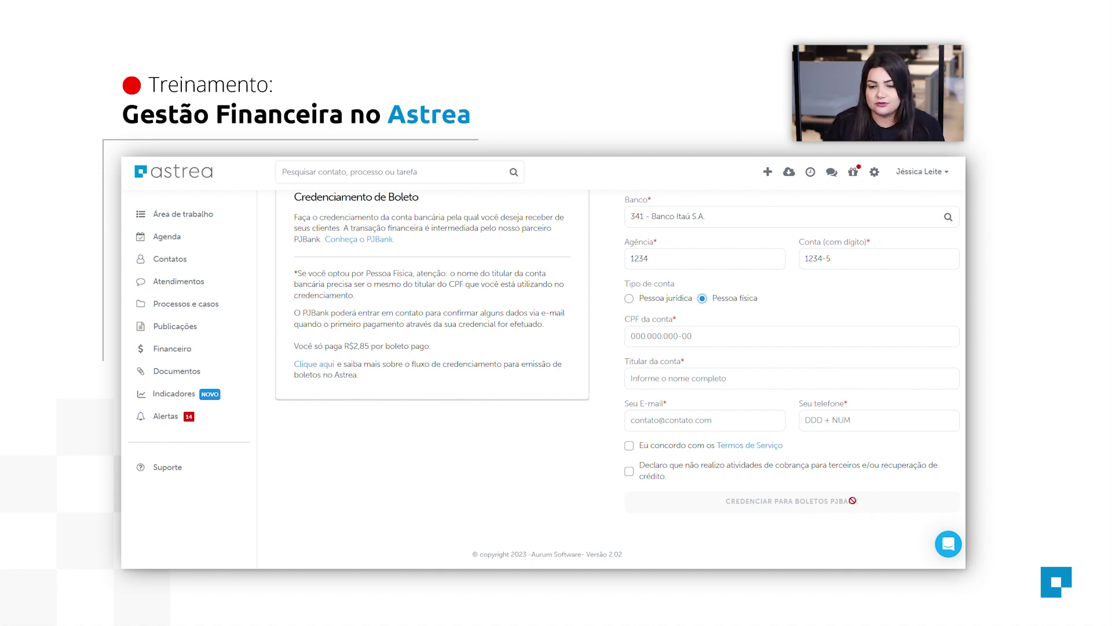
{"action": "scroll", "coordinate": [848, 472], "scroll_direction": "up", "scroll_amount": 3}
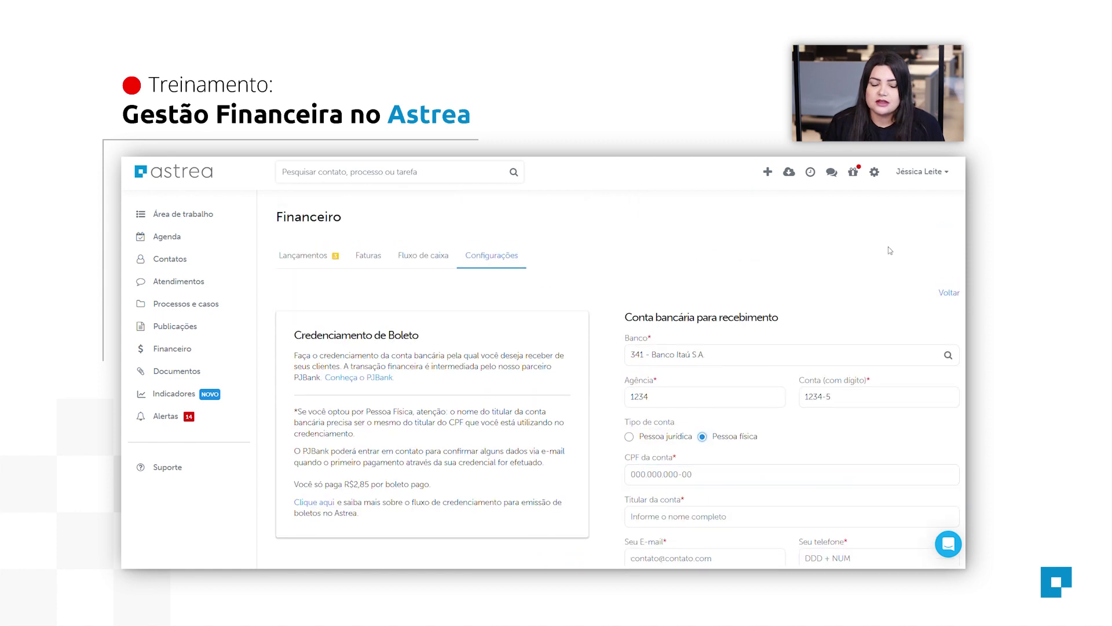
{"action": "left_click", "coordinate": [953, 292]}
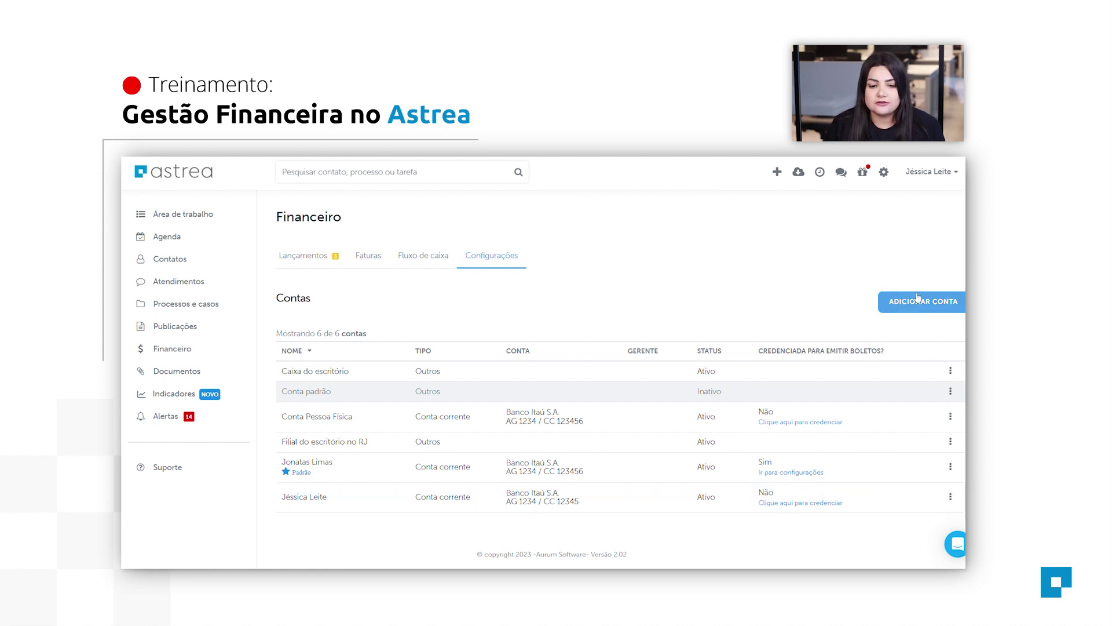
Create the account 'Caixinha do escritório' starting 26/10/2023 with a 400 opening balance, and save it.
{"action": "left_click", "coordinate": [917, 311]}
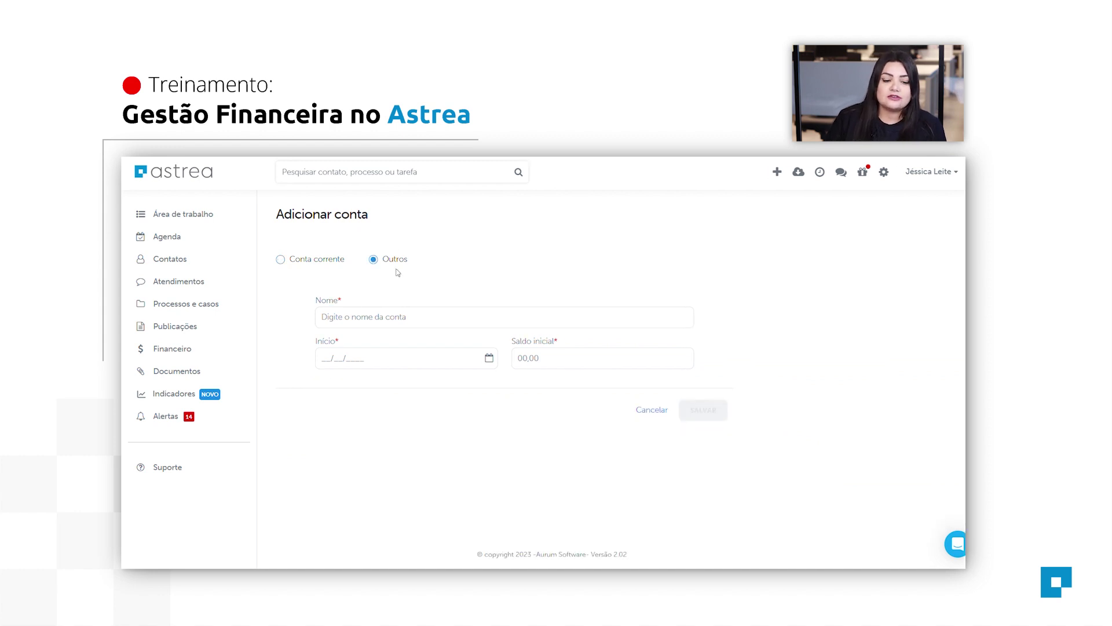
{"action": "left_click", "coordinate": [411, 326]}
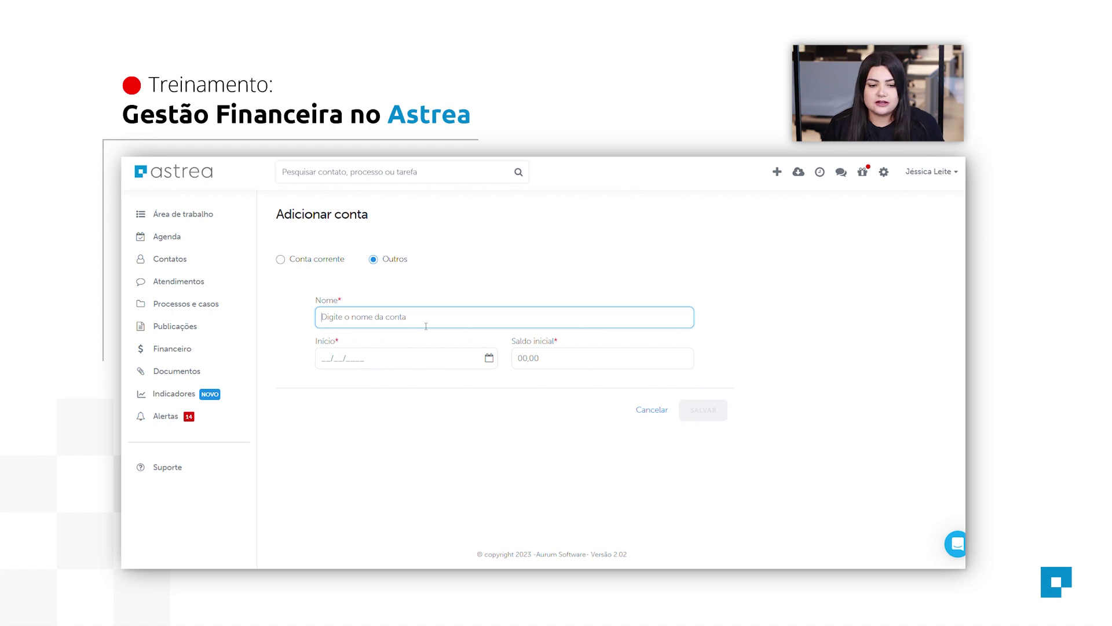
{"action": "type", "text": "Caixinha do escritório"}
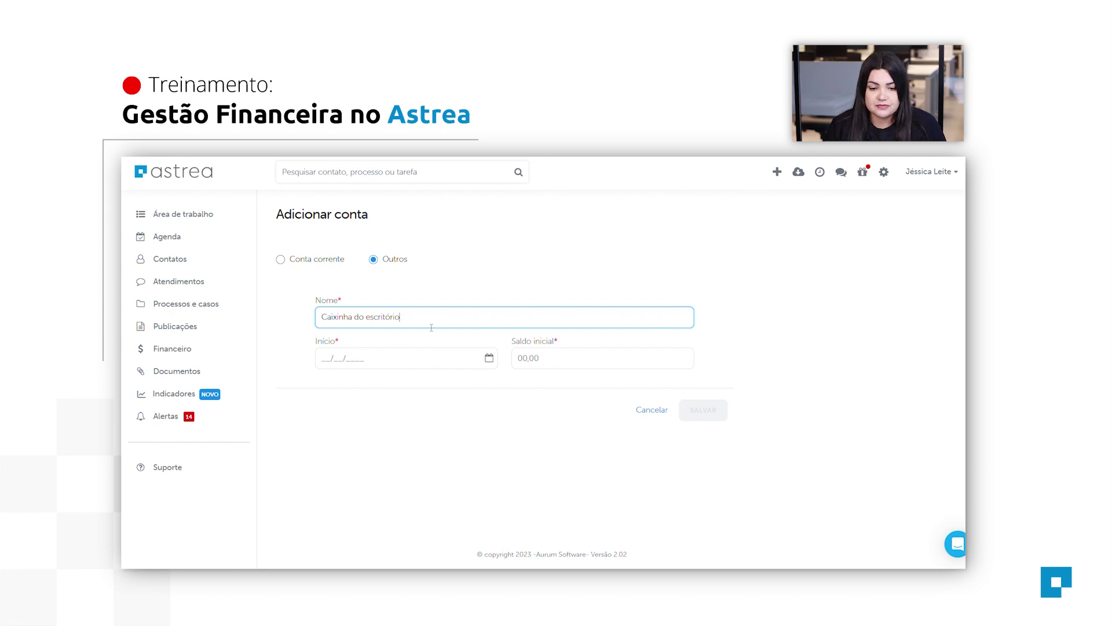
{"action": "left_click", "coordinate": [489, 357]}
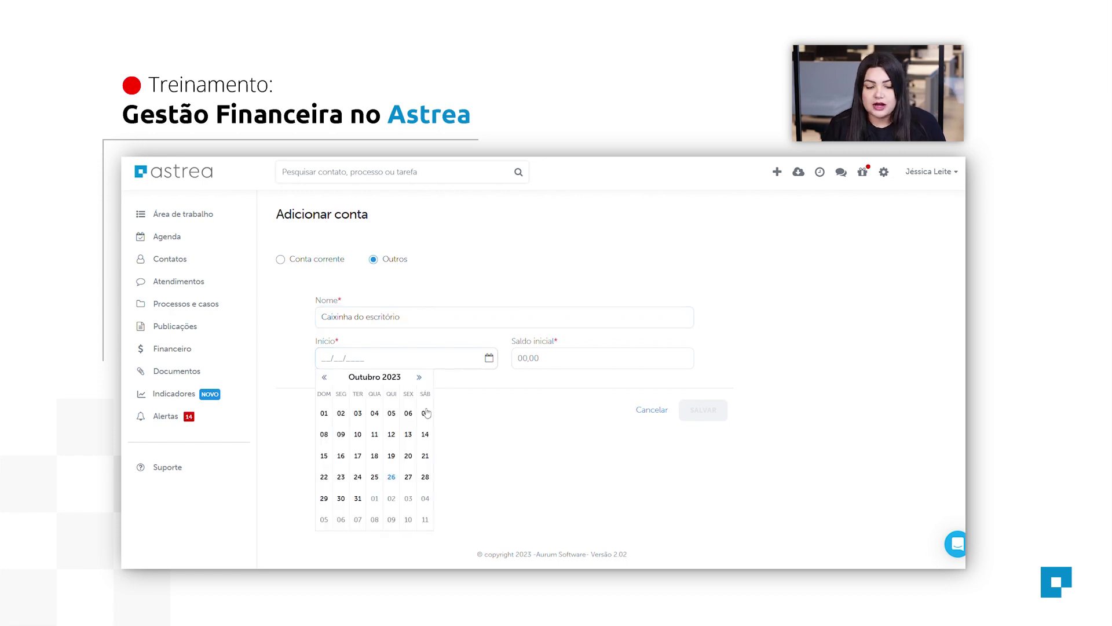
{"action": "left_click", "coordinate": [392, 476]}
{"action": "left_click", "coordinate": [554, 357]}
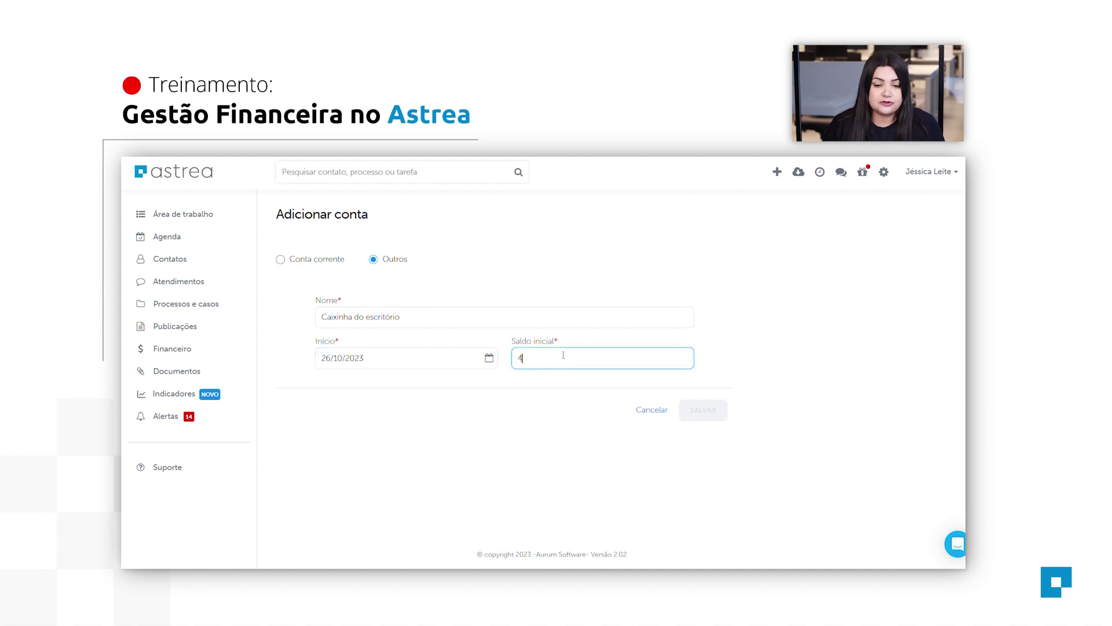
{"action": "type", "text": "400"}
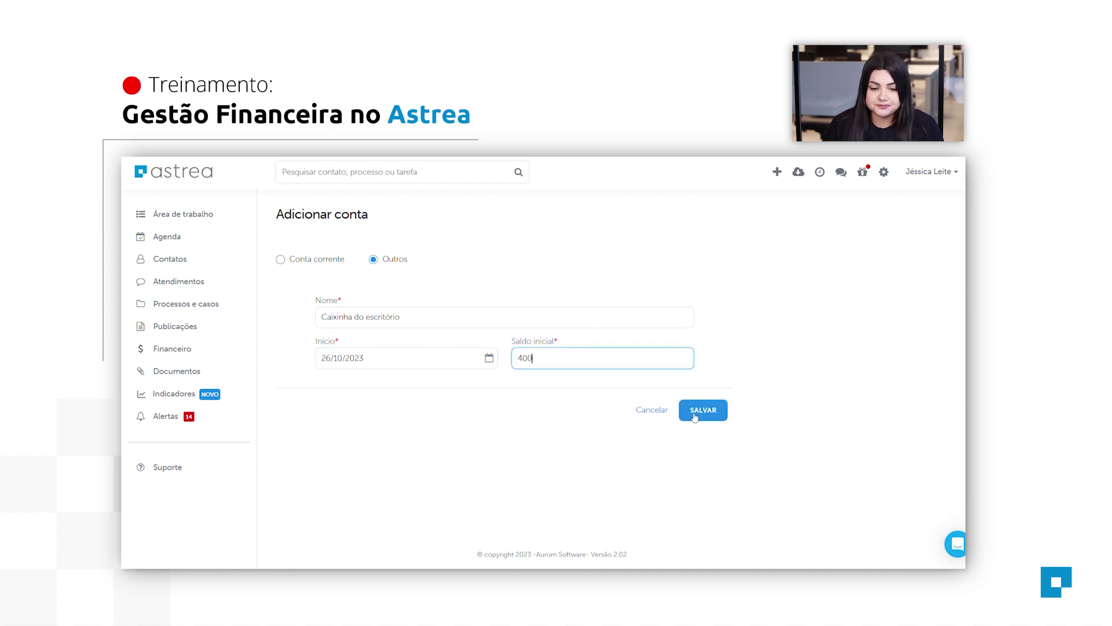
{"action": "left_click", "coordinate": [725, 415]}
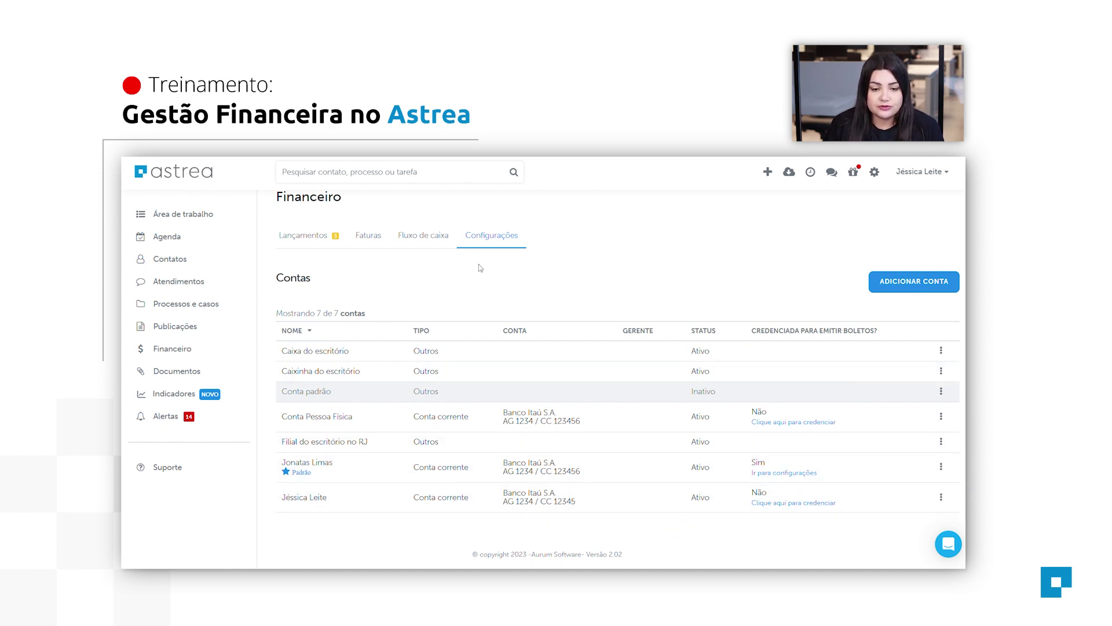
Open the Configurações dropdown from the Contas page.
{"action": "left_click", "coordinate": [493, 244]}
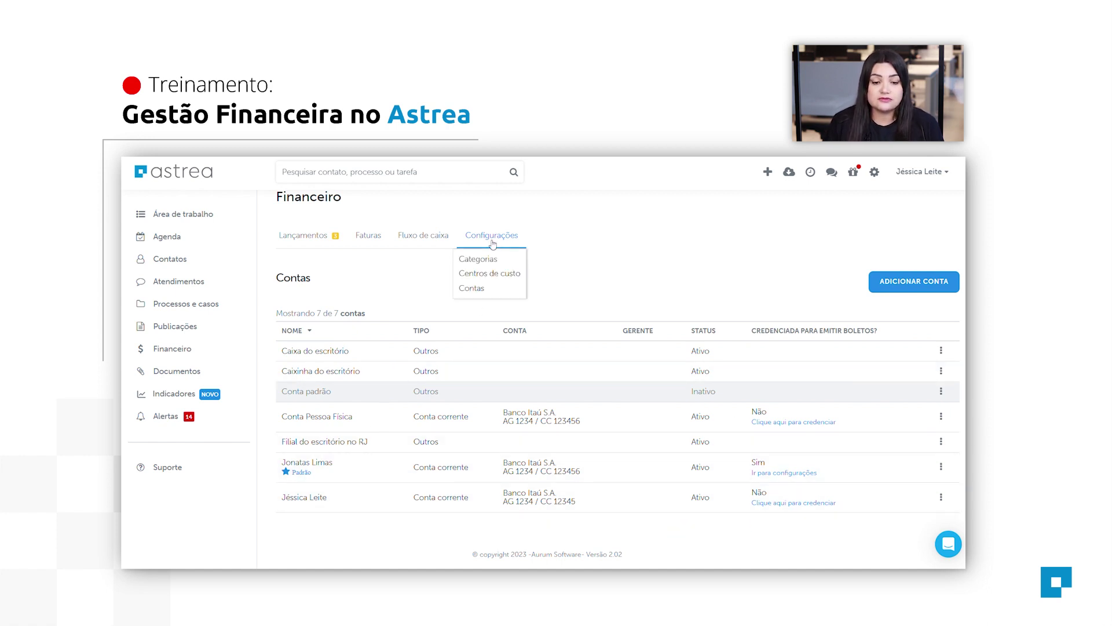
Choose Centros de custo to list the eight existing cost centres.
{"action": "left_click", "coordinate": [492, 278]}
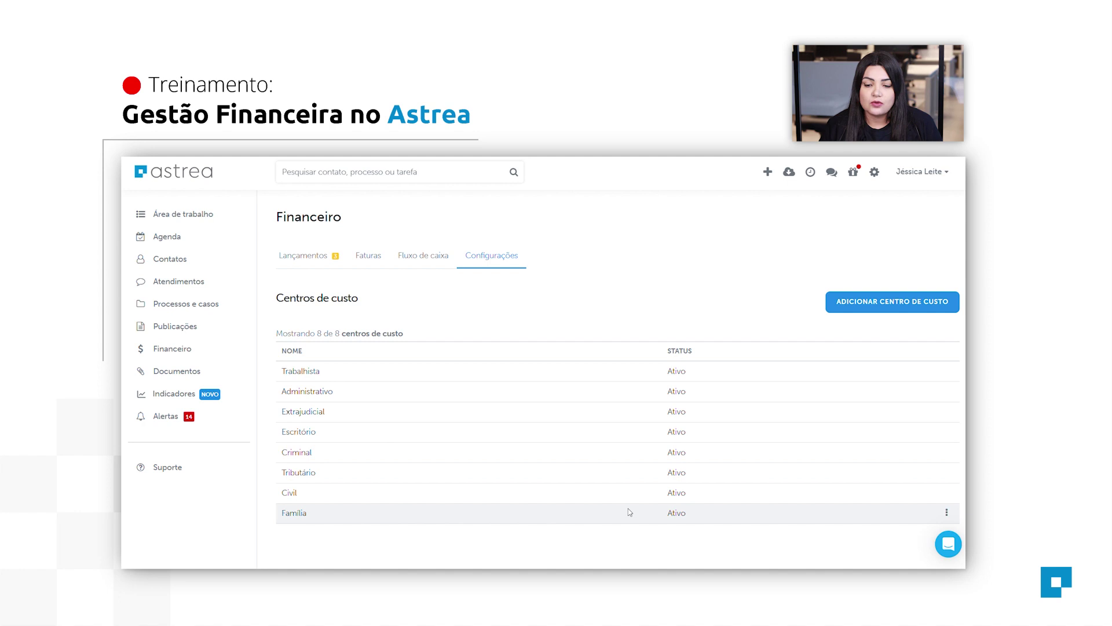
Add a cost centre and enter 'Escritório' as its name.
{"action": "left_click", "coordinate": [881, 304]}
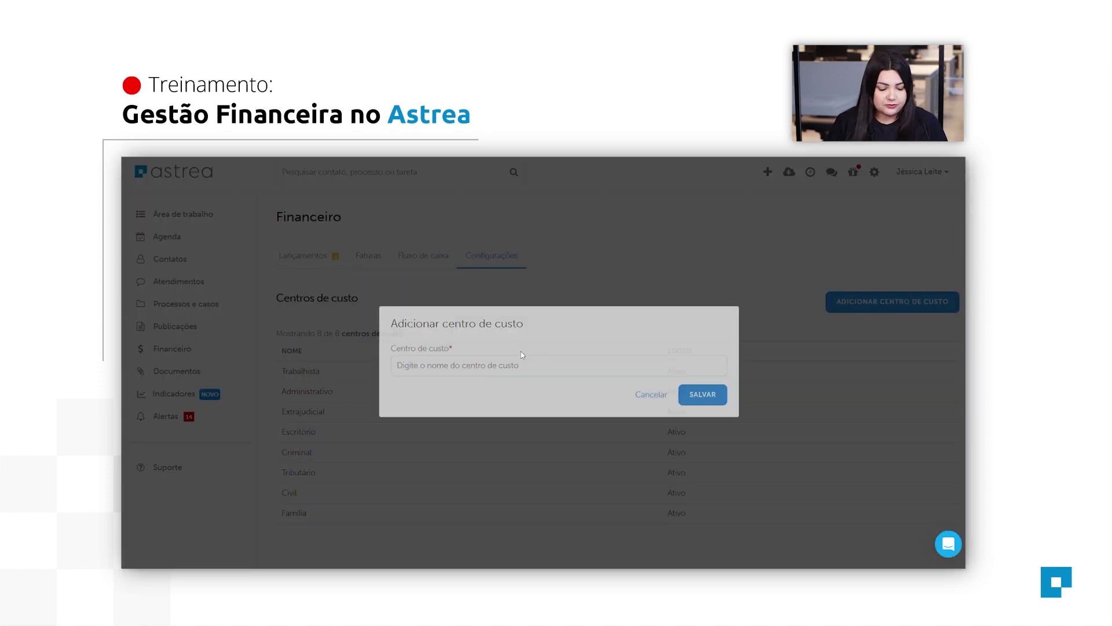
{"action": "type", "text": "E"}
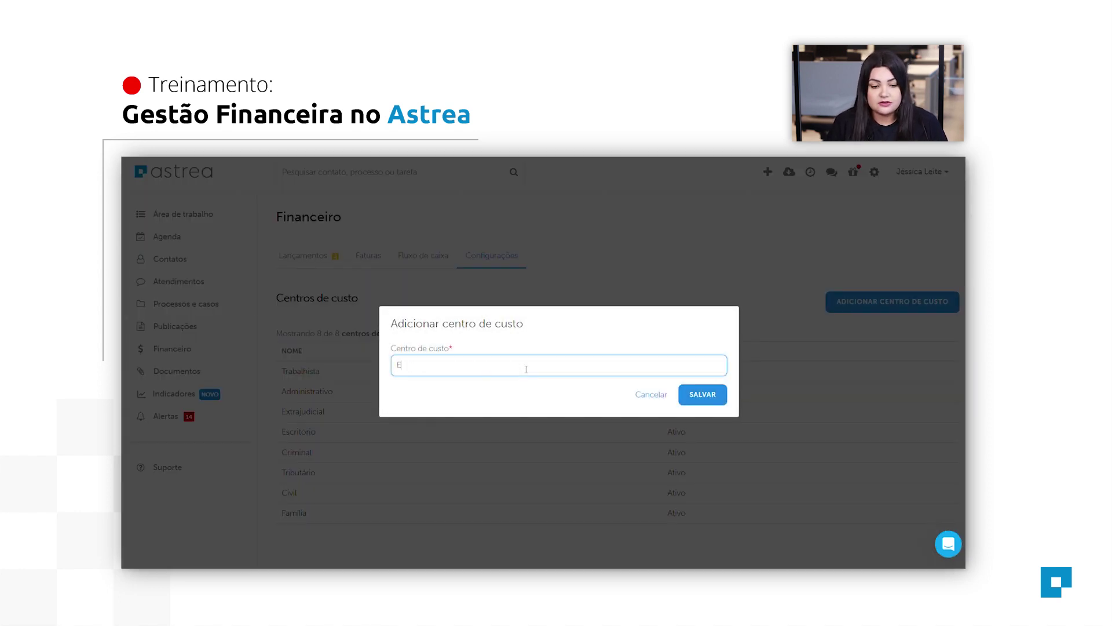
{"action": "type", "text": "scritório"}
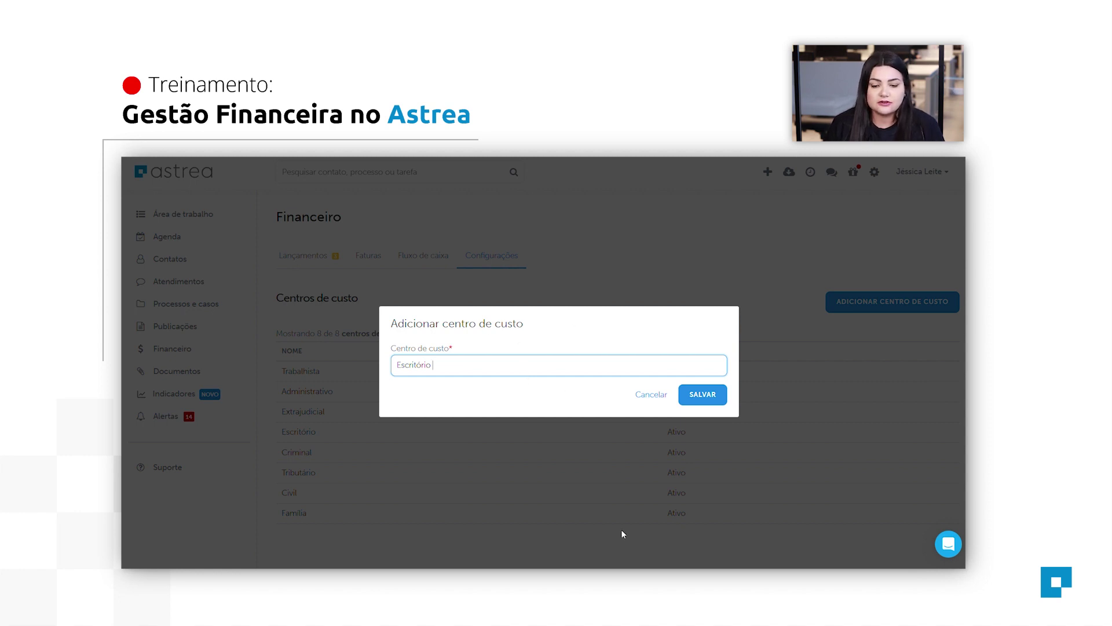
Cancel the Escritório cost centre and switch to the Categorias settings page.
{"action": "left_click", "coordinate": [660, 399]}
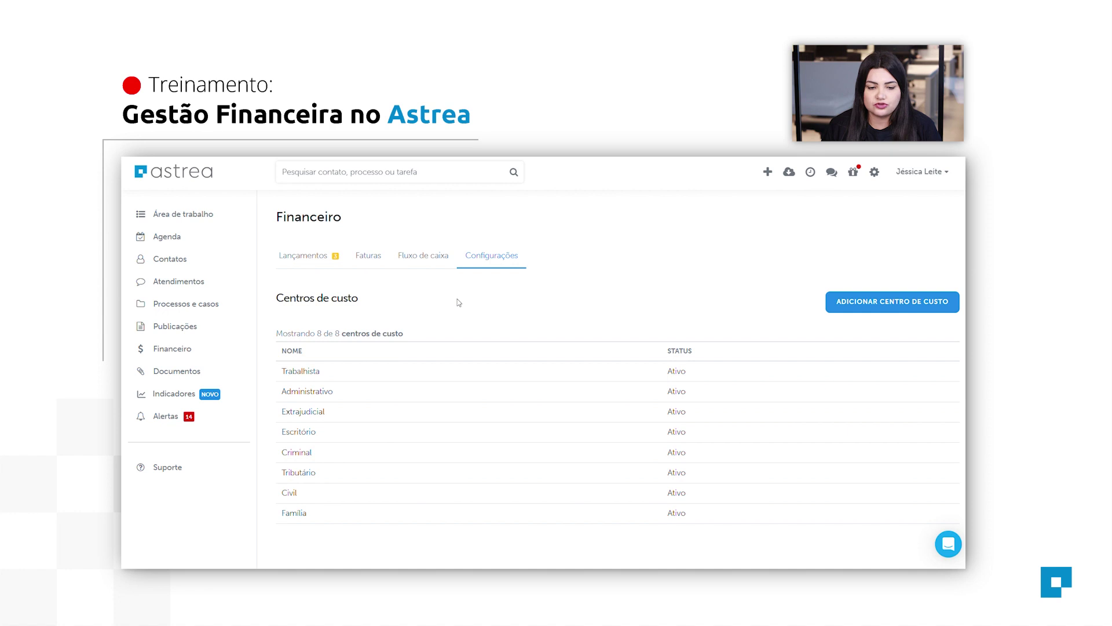
{"action": "left_click", "coordinate": [506, 266]}
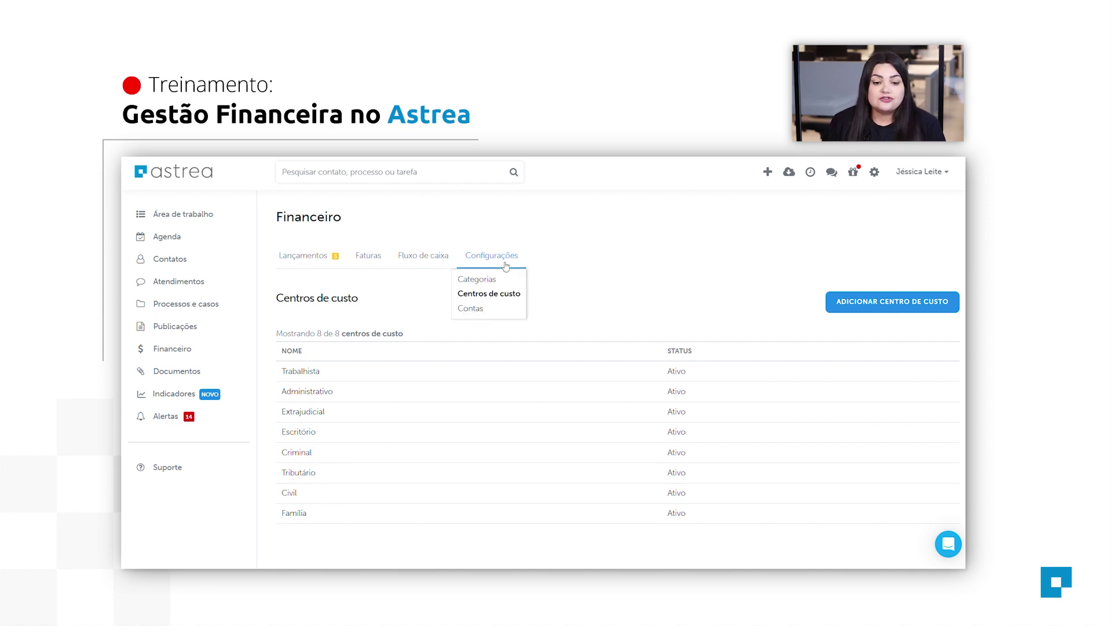
{"action": "left_click", "coordinate": [477, 280]}
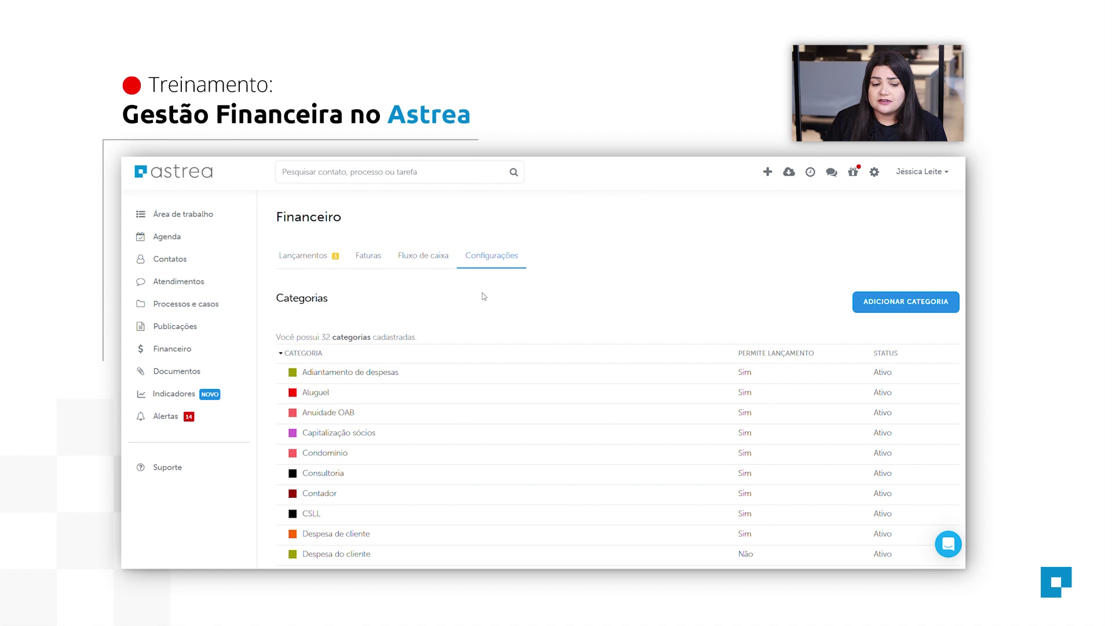
Look through the 32 registered categories and start adding a new category.
{"action": "scroll", "coordinate": [492, 315], "scroll_direction": "down", "scroll_amount": 4}
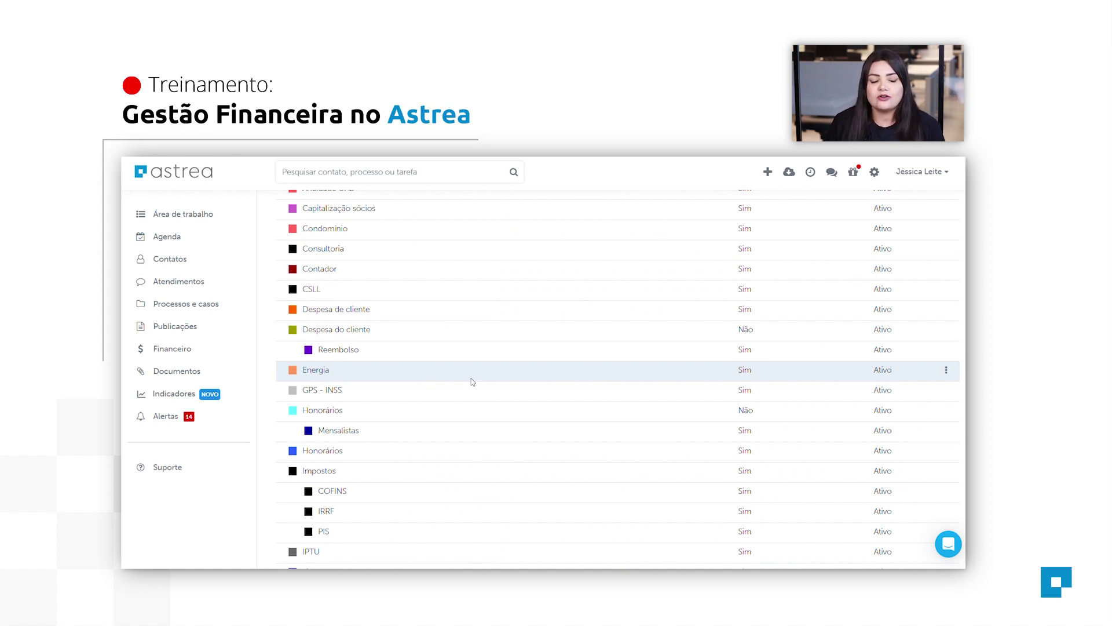
{"action": "scroll", "coordinate": [478, 374], "scroll_direction": "up", "scroll_amount": 4}
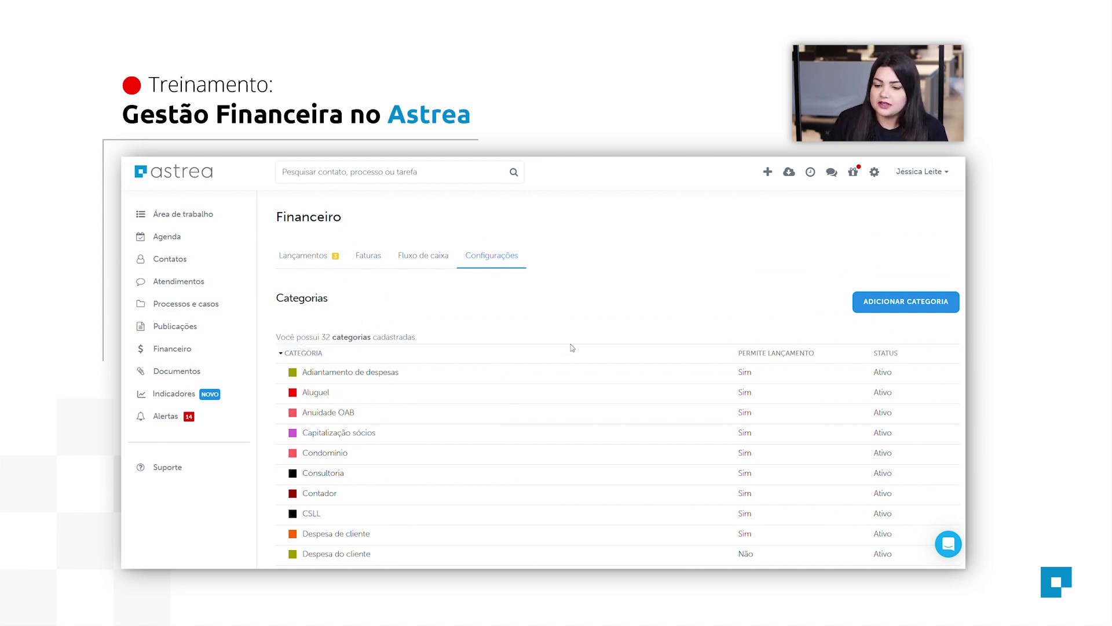
{"action": "left_click", "coordinate": [900, 311]}
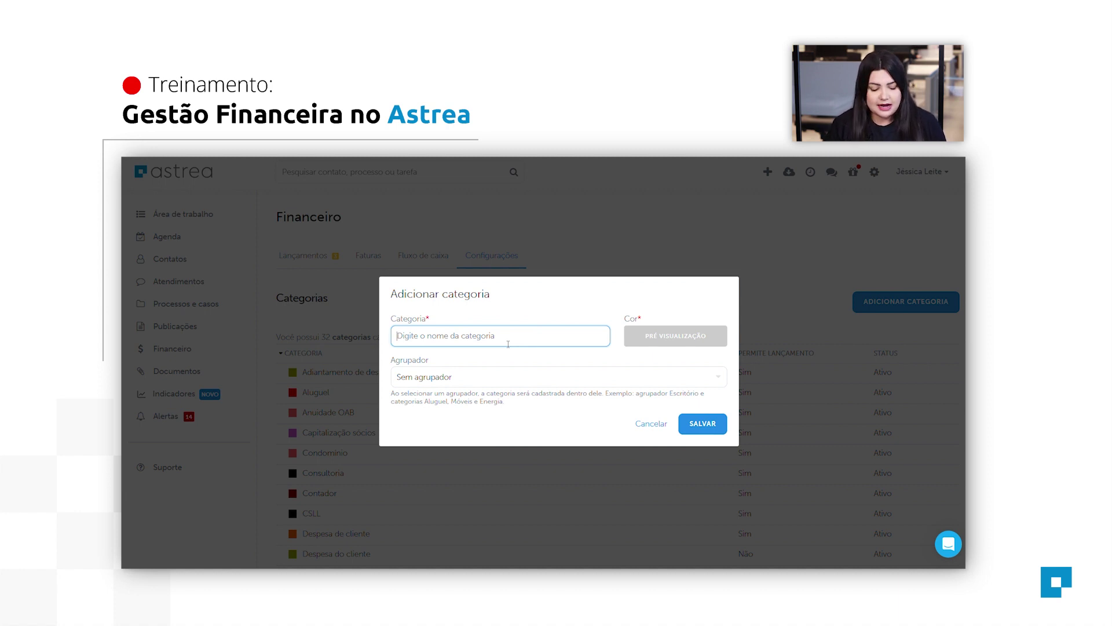
Name the category 'Repasse Parcerias', colour it light cyan, set Sem agrupador, and save.
{"action": "type", "text": "R"}
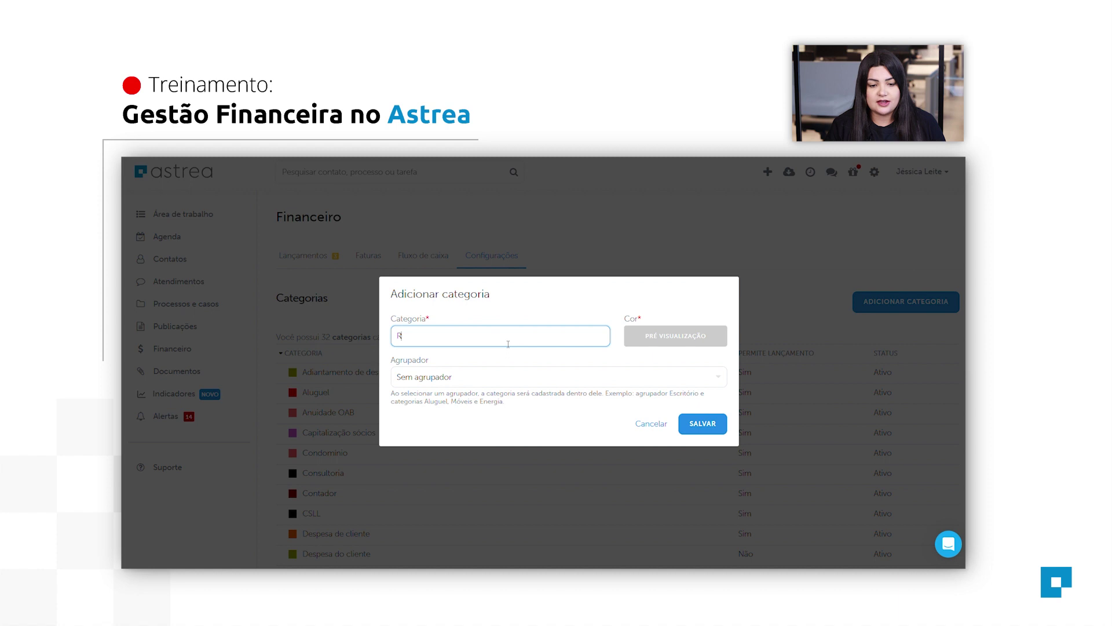
{"action": "type", "text": "epasse Parcerias"}
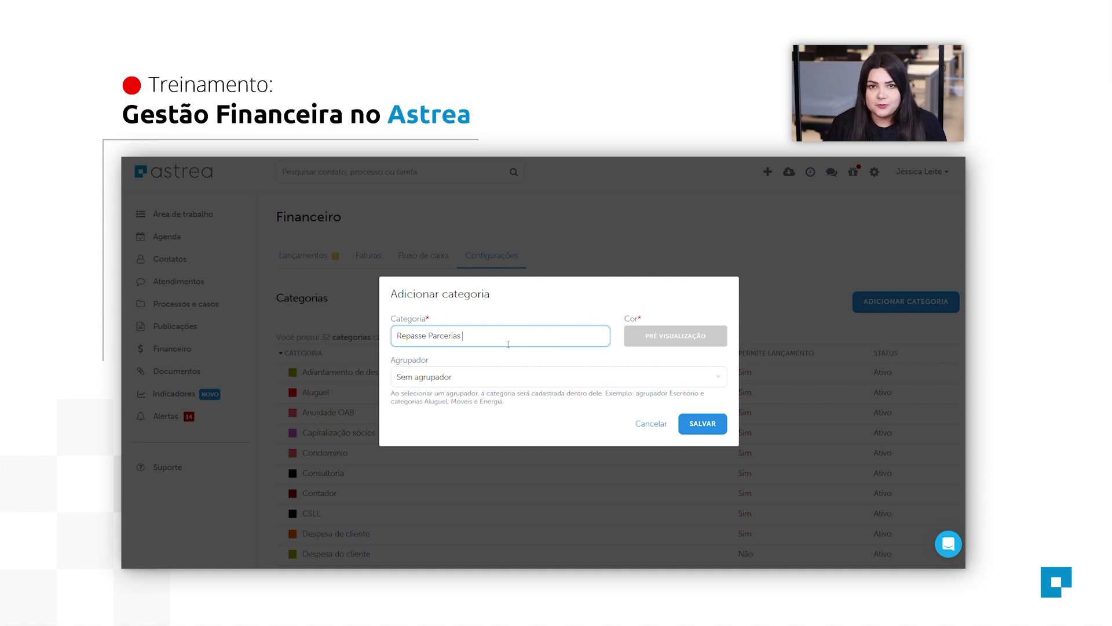
{"action": "left_click", "coordinate": [709, 339]}
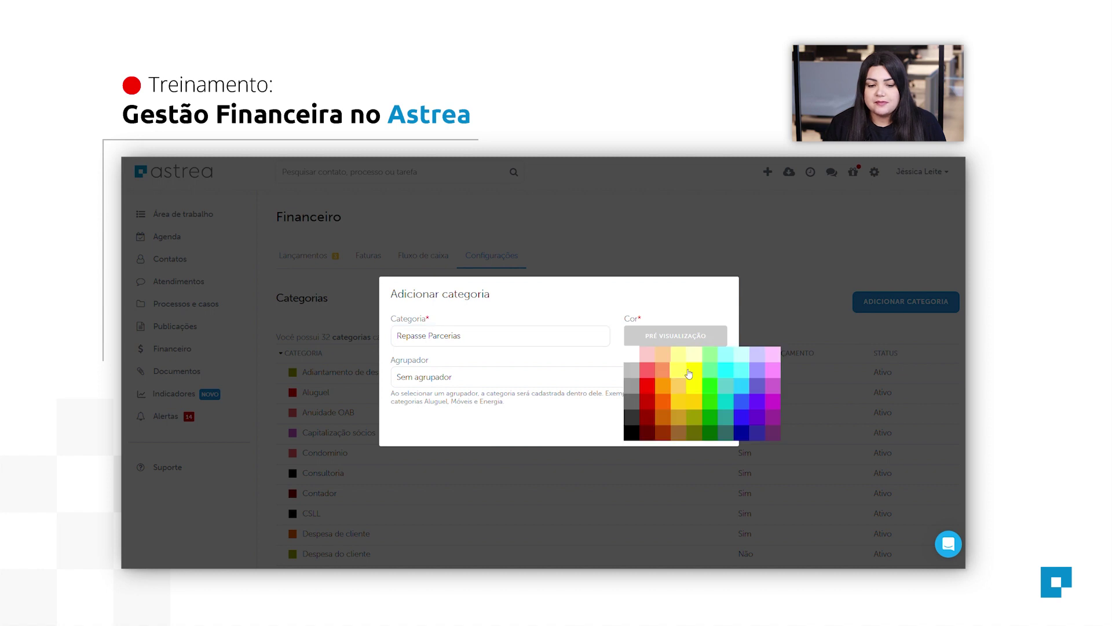
{"action": "left_click", "coordinate": [696, 405]}
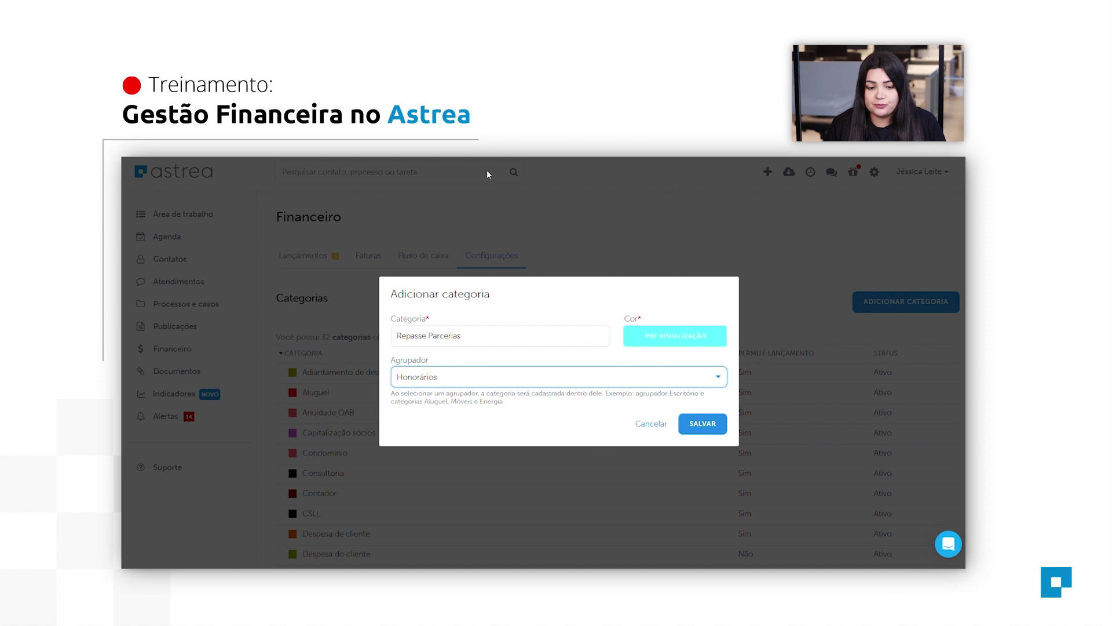
{"action": "key", "text": "Up"}
{"action": "left_click", "coordinate": [652, 331]}
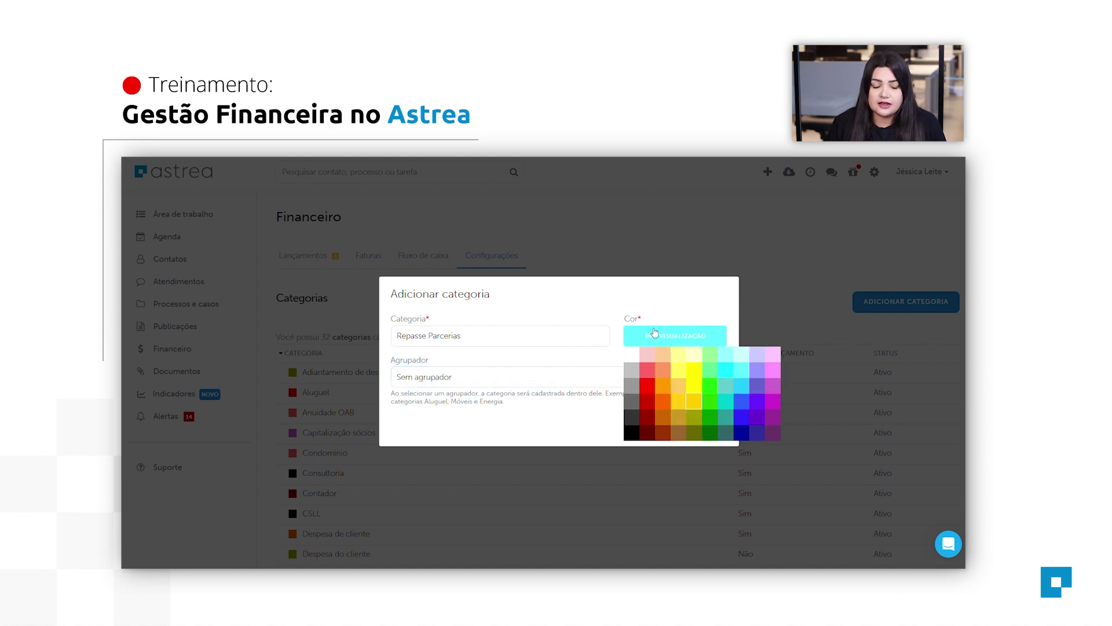
{"action": "left_click", "coordinate": [700, 403]}
{"action": "left_click", "coordinate": [697, 371]}
{"action": "left_click", "coordinate": [675, 342]}
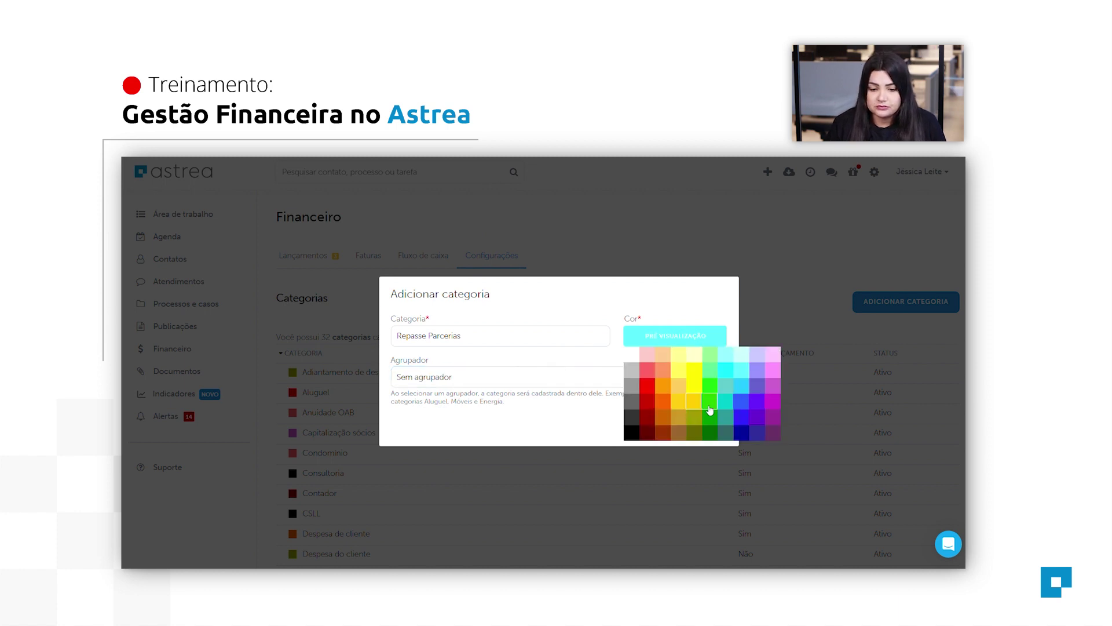
{"action": "left_click", "coordinate": [699, 404]}
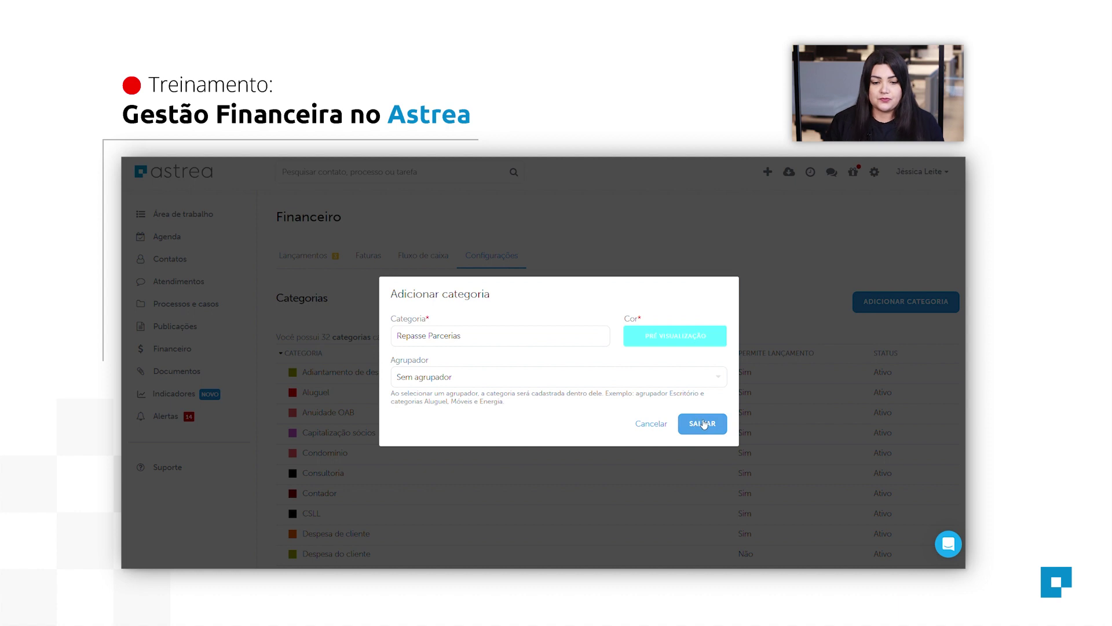
{"action": "left_click", "coordinate": [703, 423]}
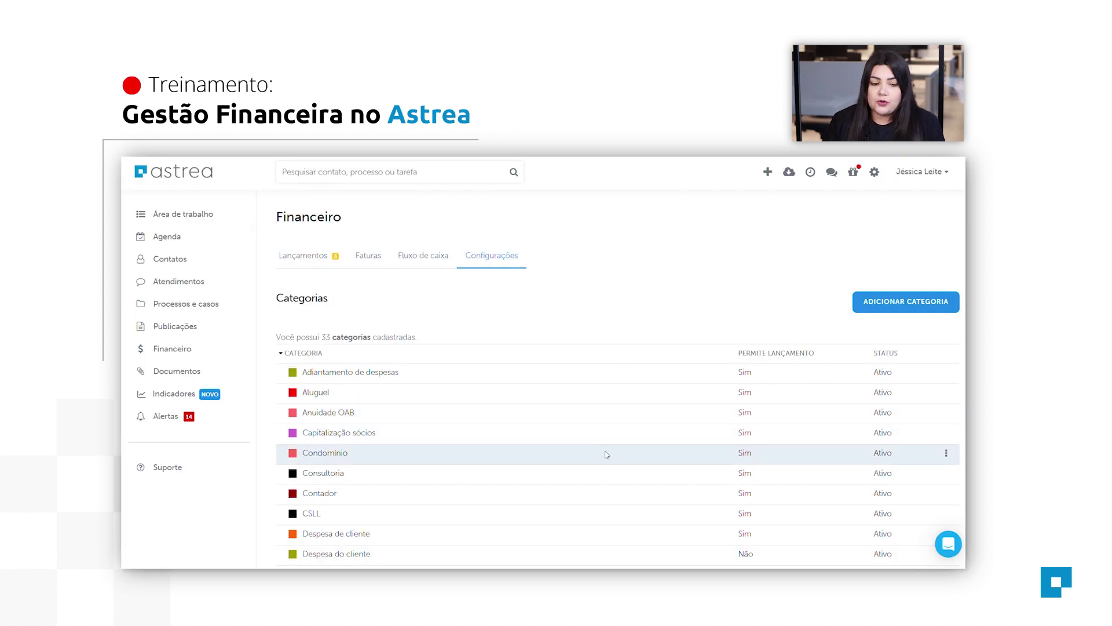
Switch back to the Lançamentos tab showing October 2023 entries.
{"action": "scroll", "coordinate": [613, 466], "scroll_direction": "down", "scroll_amount": 1}
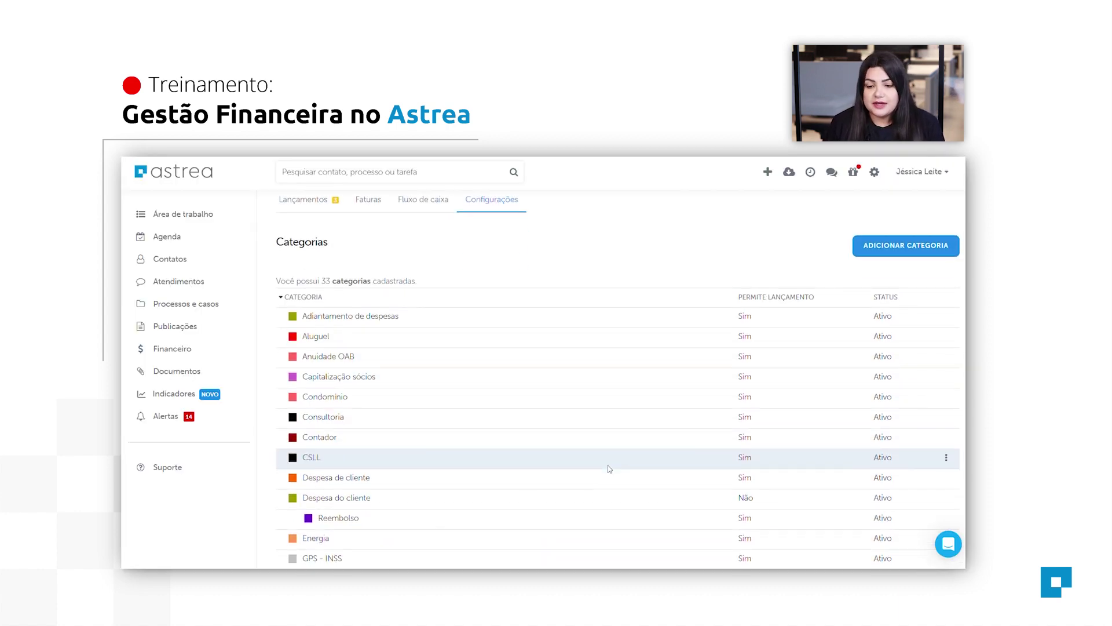
{"action": "scroll", "coordinate": [616, 467], "scroll_direction": "up", "scroll_amount": 1}
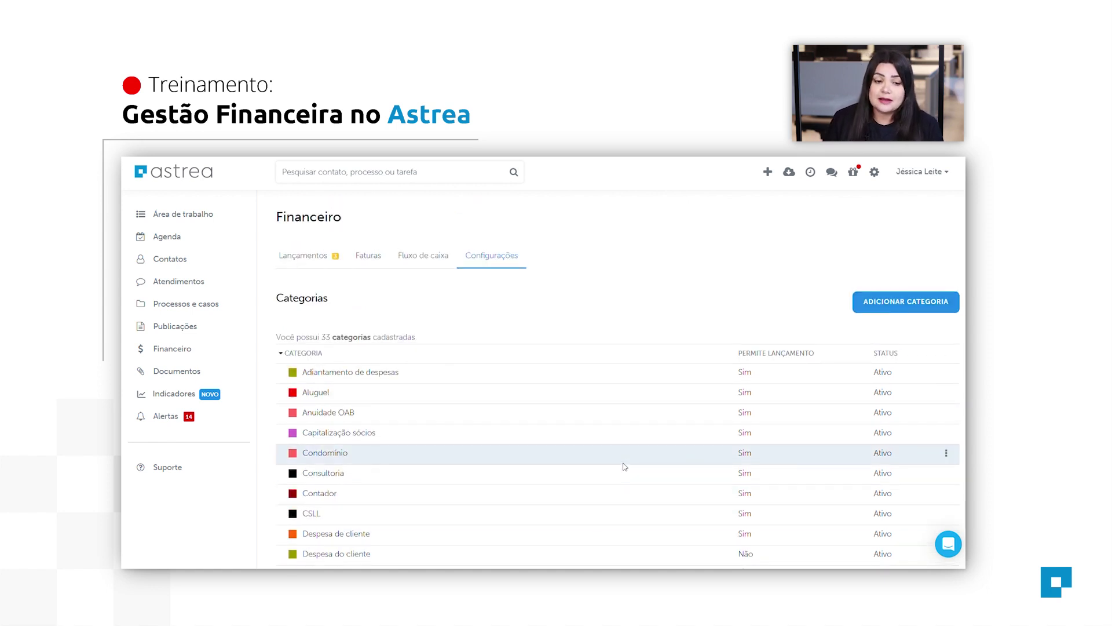
{"action": "left_click", "coordinate": [301, 261]}
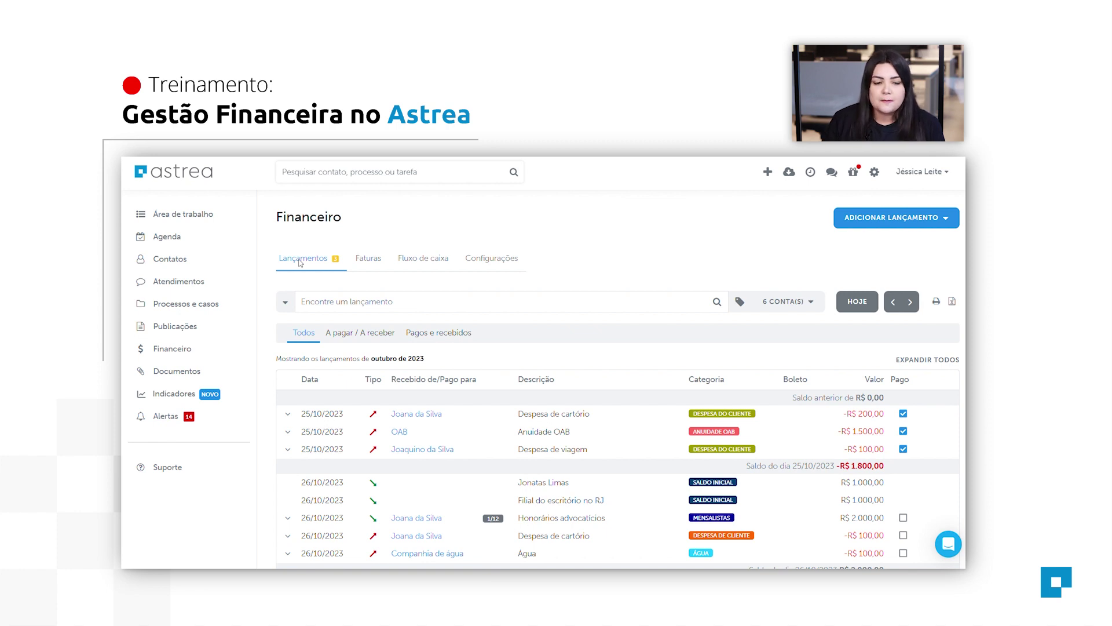
Start a new Entrada whose À receber em date is 27/10/2023.
{"action": "scroll", "coordinate": [365, 233], "scroll_direction": "down", "scroll_amount": 3}
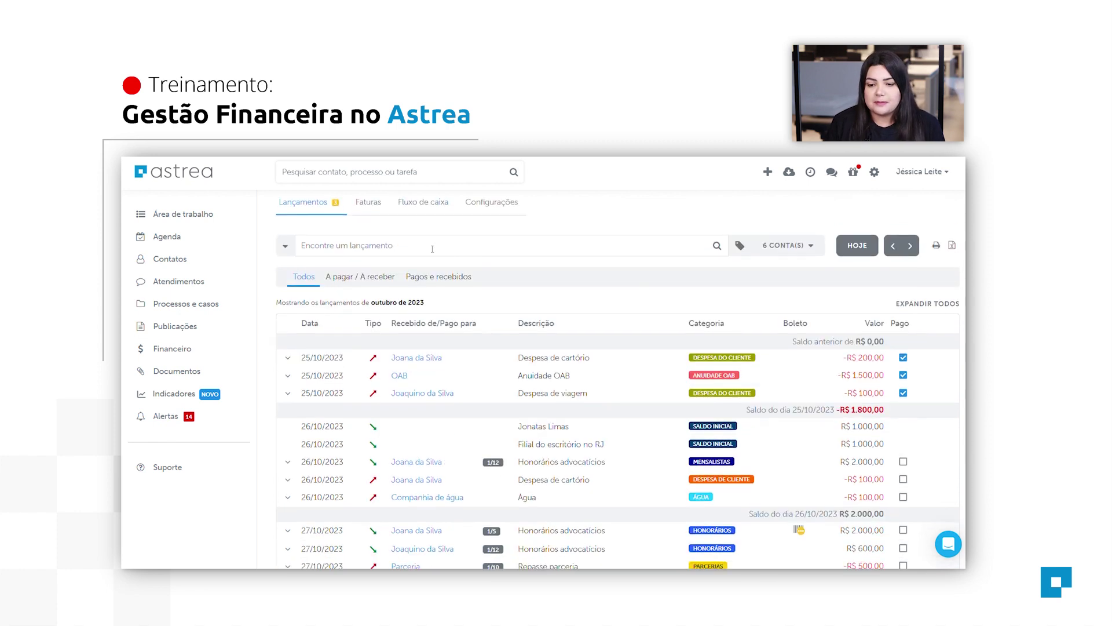
{"action": "scroll", "coordinate": [628, 240], "scroll_direction": "up", "scroll_amount": 3}
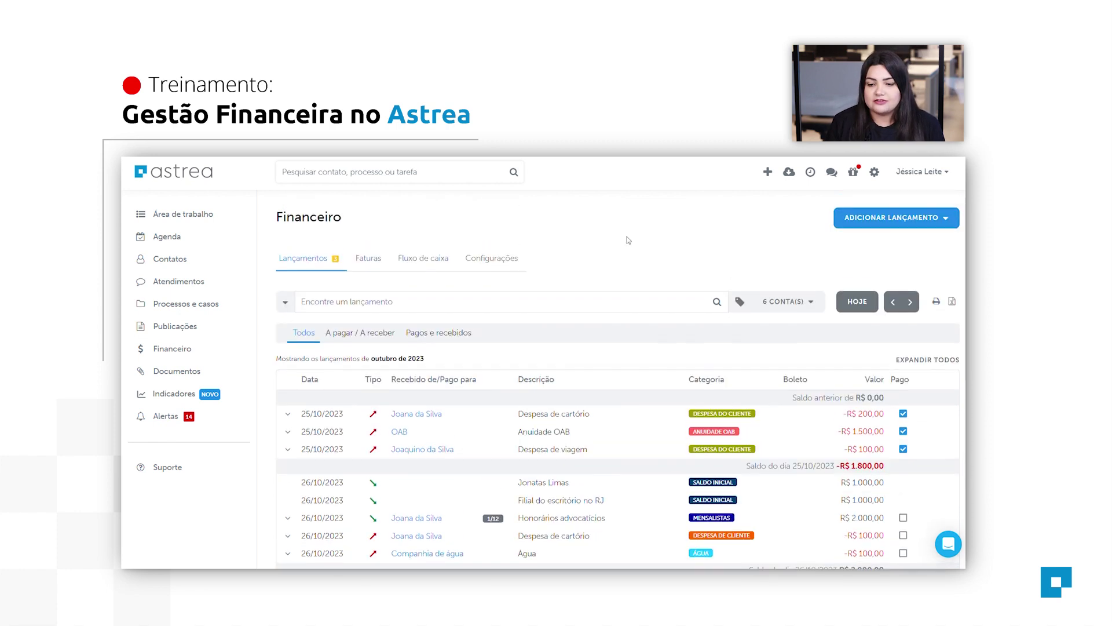
{"action": "left_click", "coordinate": [899, 223]}
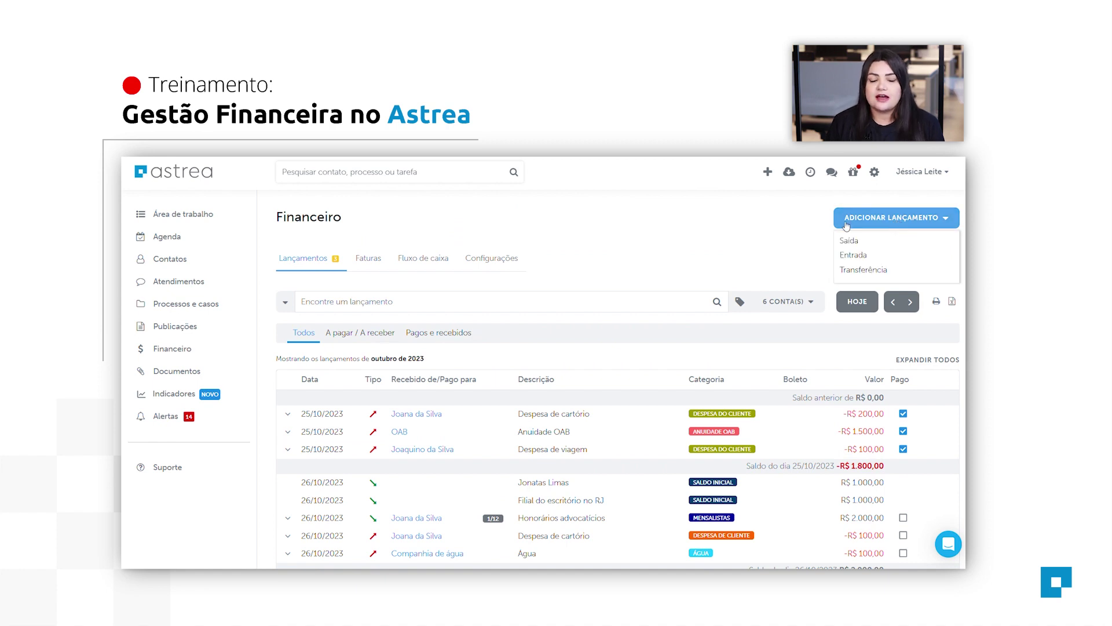
{"action": "left_click", "coordinate": [854, 255]}
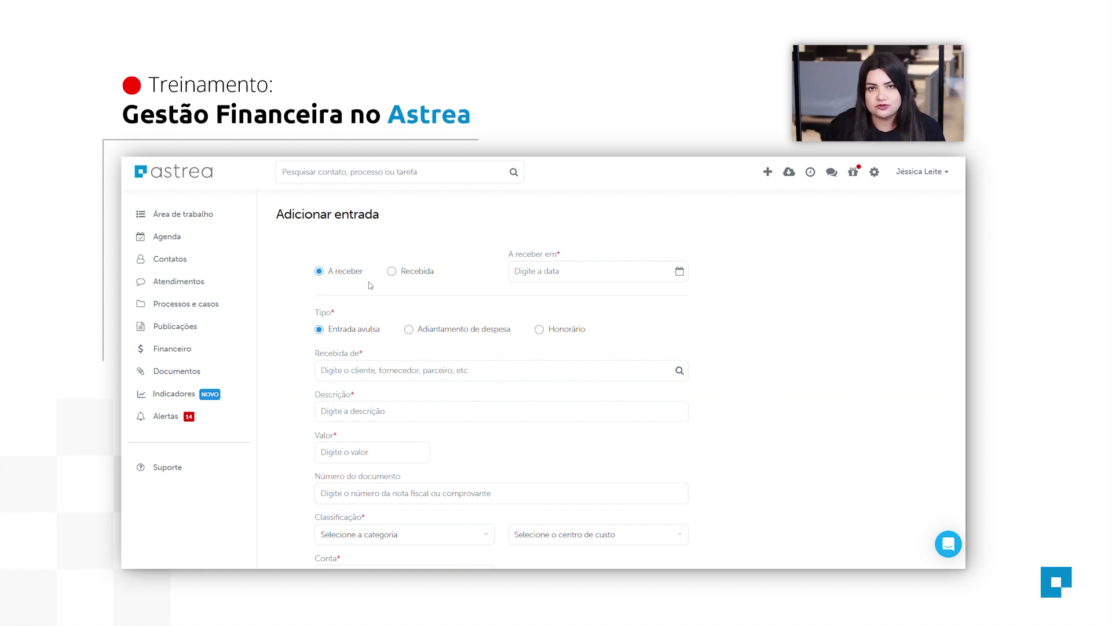
{"action": "left_click", "coordinate": [666, 272]}
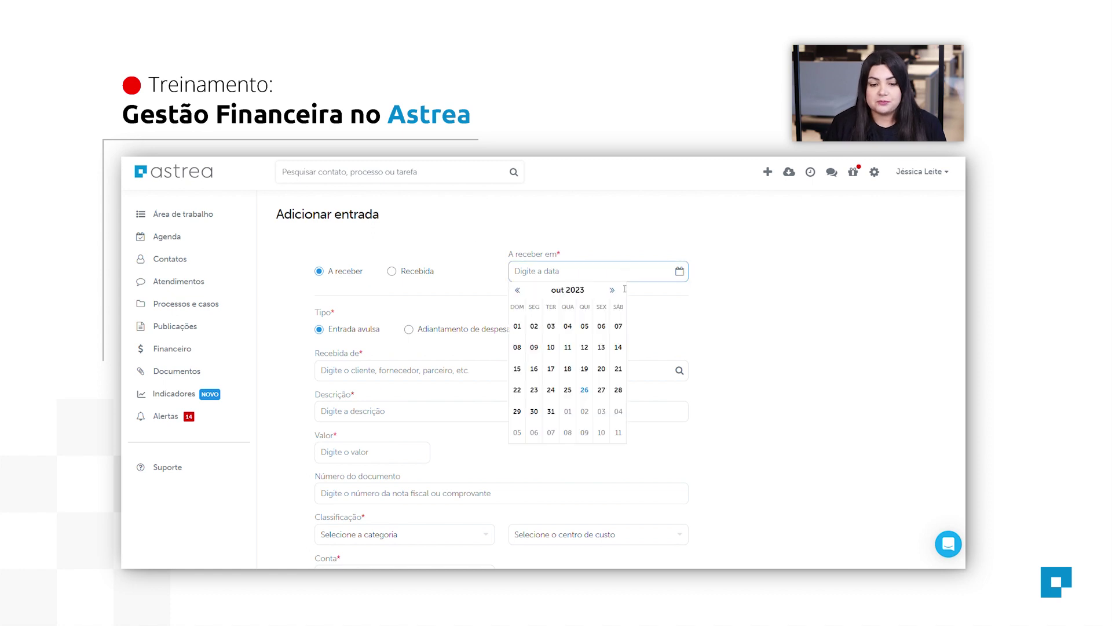
{"action": "left_click", "coordinate": [602, 397]}
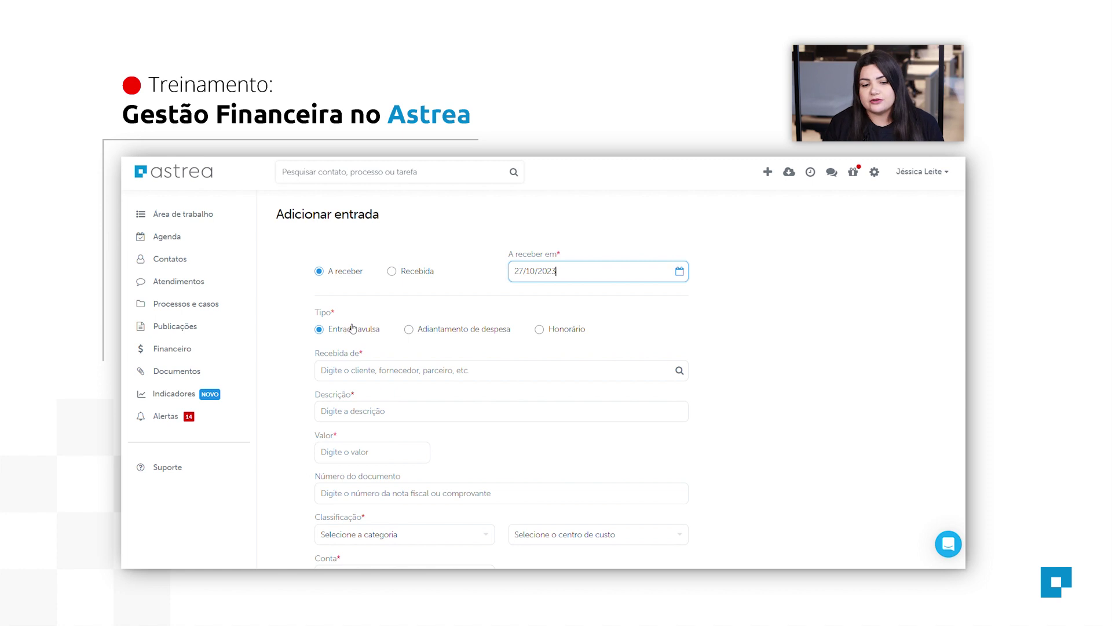
Mark the entry as a Honorário linked to the Teste process.
{"action": "left_click", "coordinate": [544, 333]}
{"action": "left_click", "coordinate": [411, 370]}
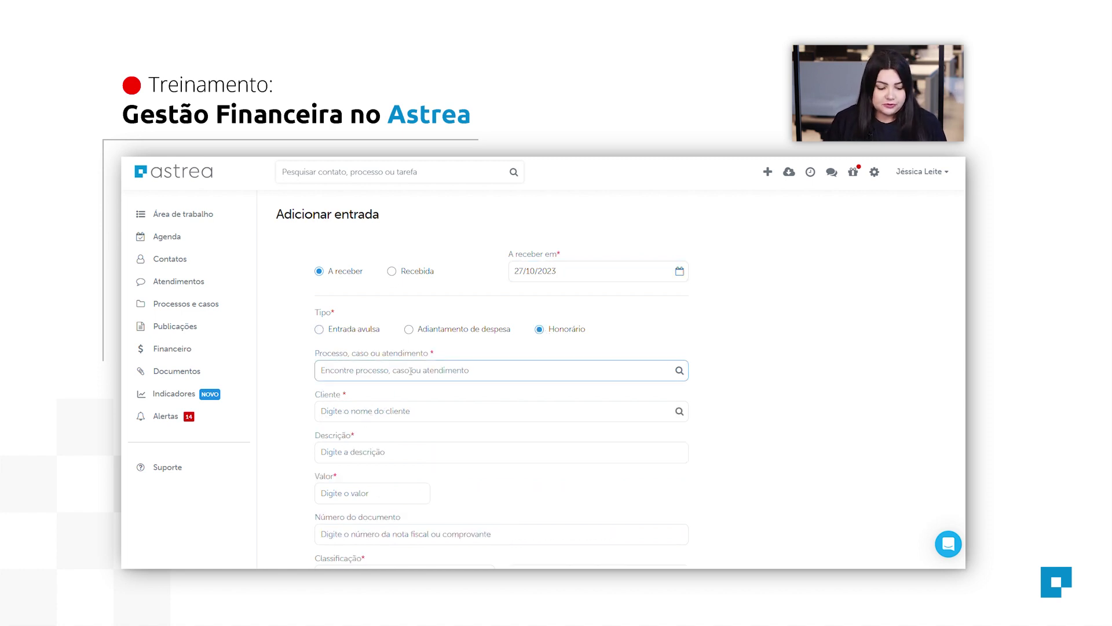
{"action": "type", "text": "teste"}
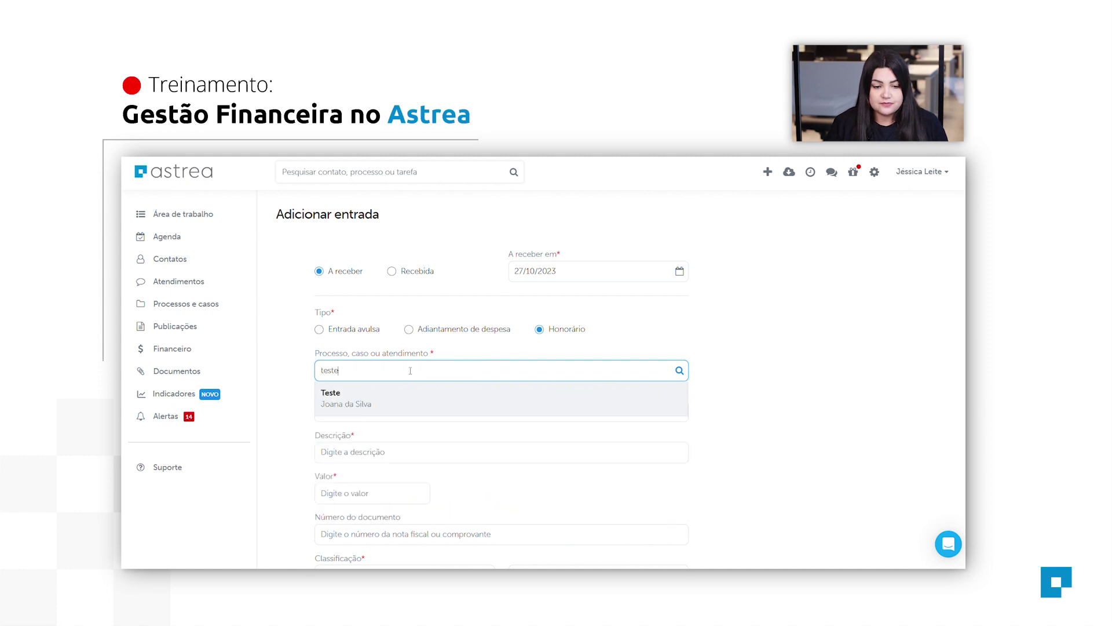
{"action": "left_click", "coordinate": [415, 407]}
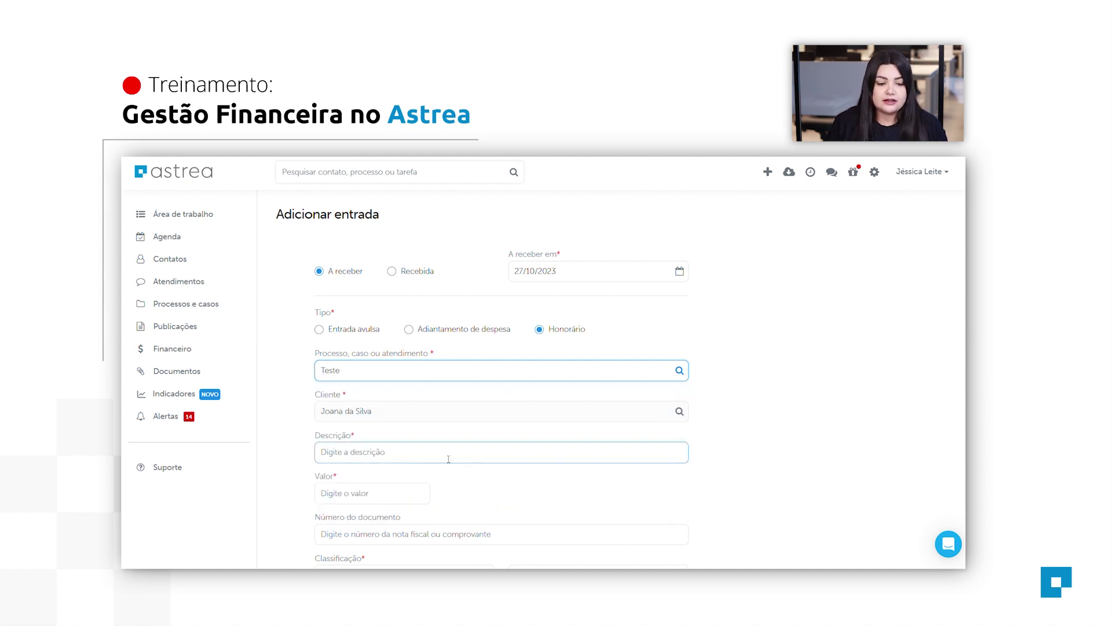
{"action": "scroll", "coordinate": [446, 417], "scroll_direction": "down", "scroll_amount": 1}
Describe the fee as 'Honorários advocatícios' with a value of 1000.
{"action": "left_click", "coordinate": [437, 404]}
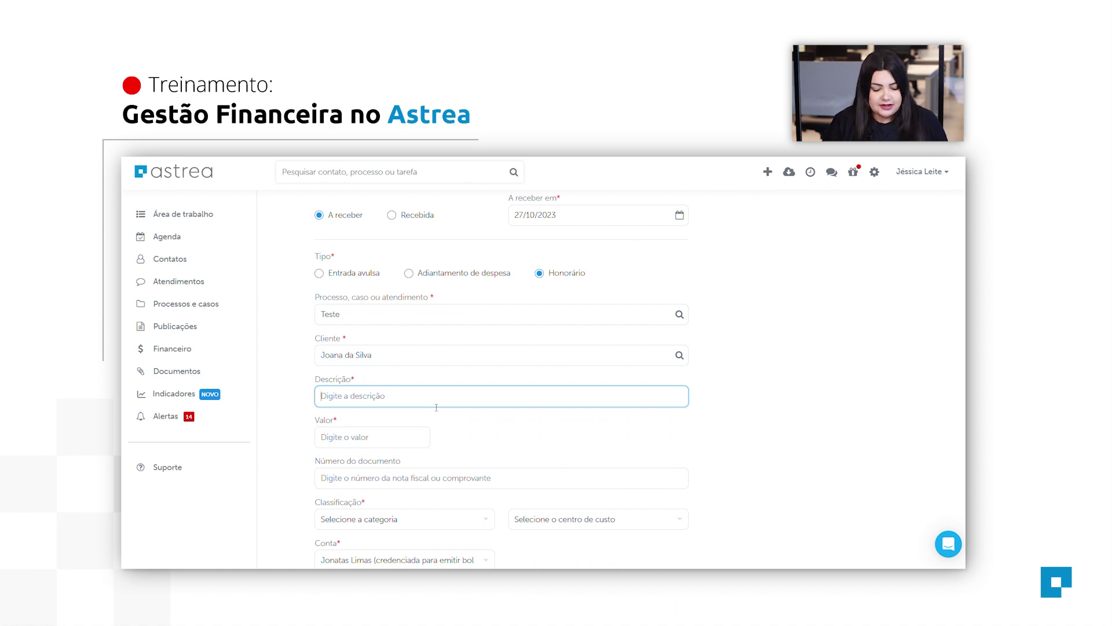
{"action": "type", "text": "Honor"}
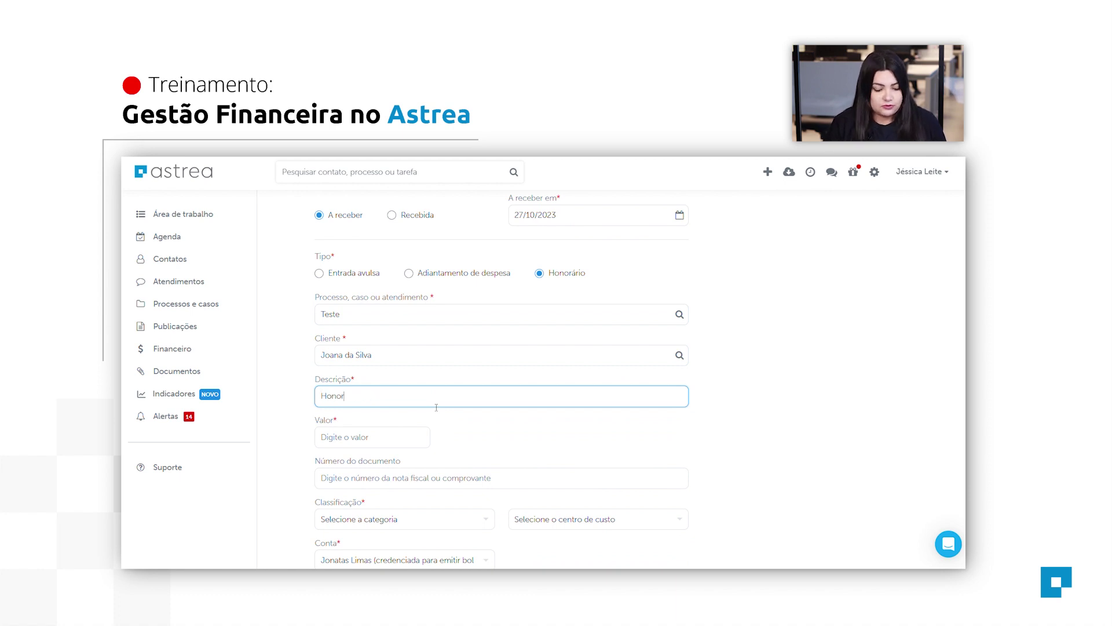
{"action": "type", "text": "ários adv"}
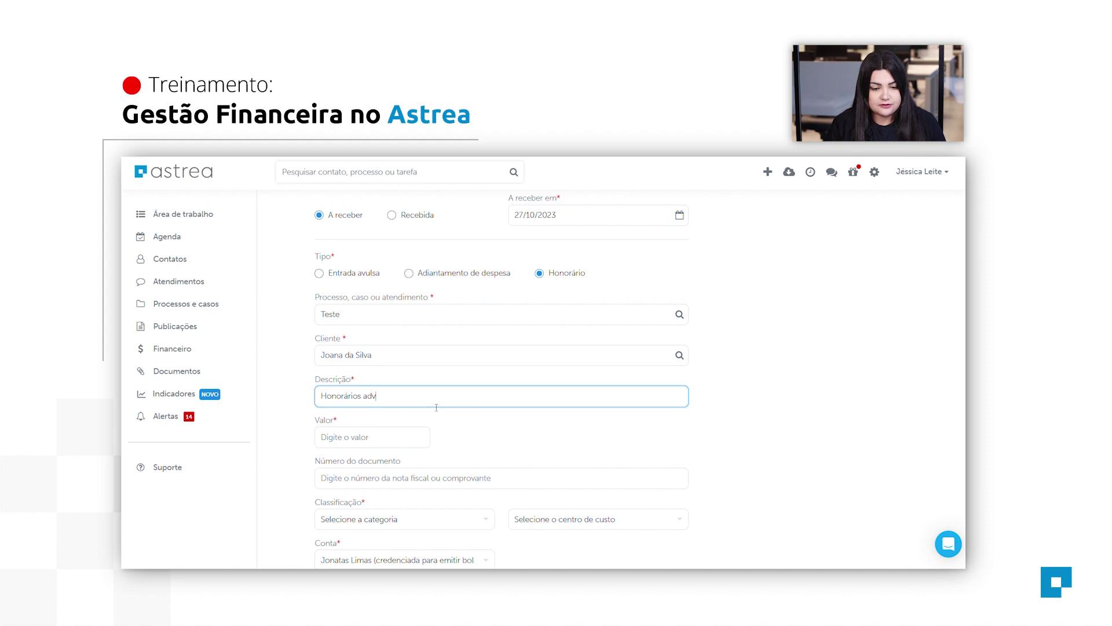
{"action": "type", "text": "ocatícios"}
{"action": "left_click", "coordinate": [409, 444]}
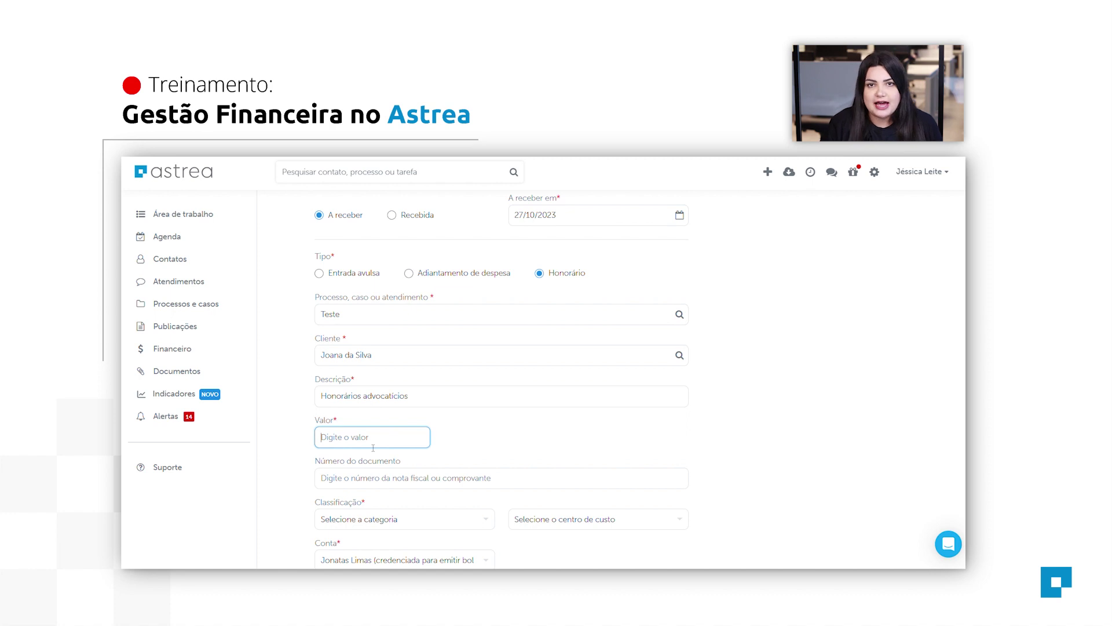
{"action": "type", "text": "1000"}
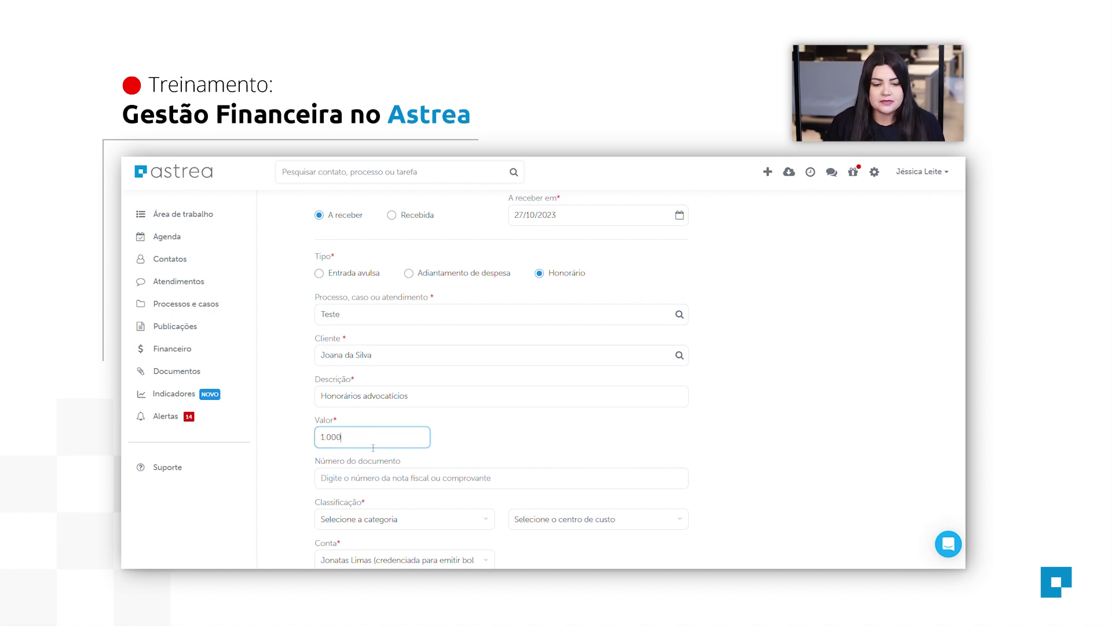
{"action": "scroll", "coordinate": [406, 440], "scroll_direction": "down", "scroll_amount": 2}
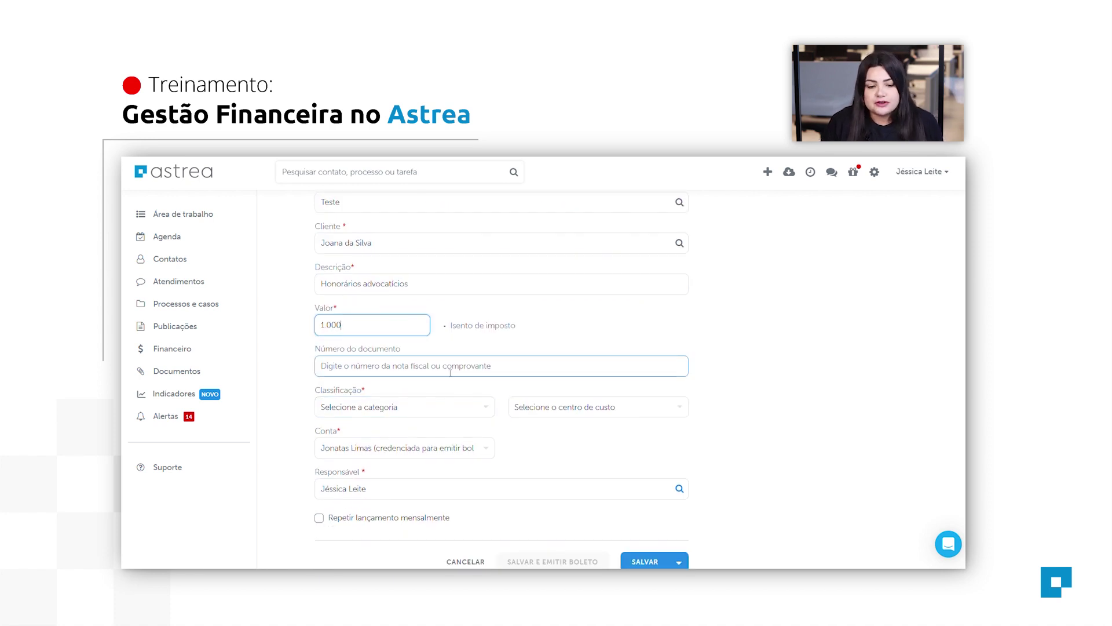
{"action": "left_click", "coordinate": [427, 412]}
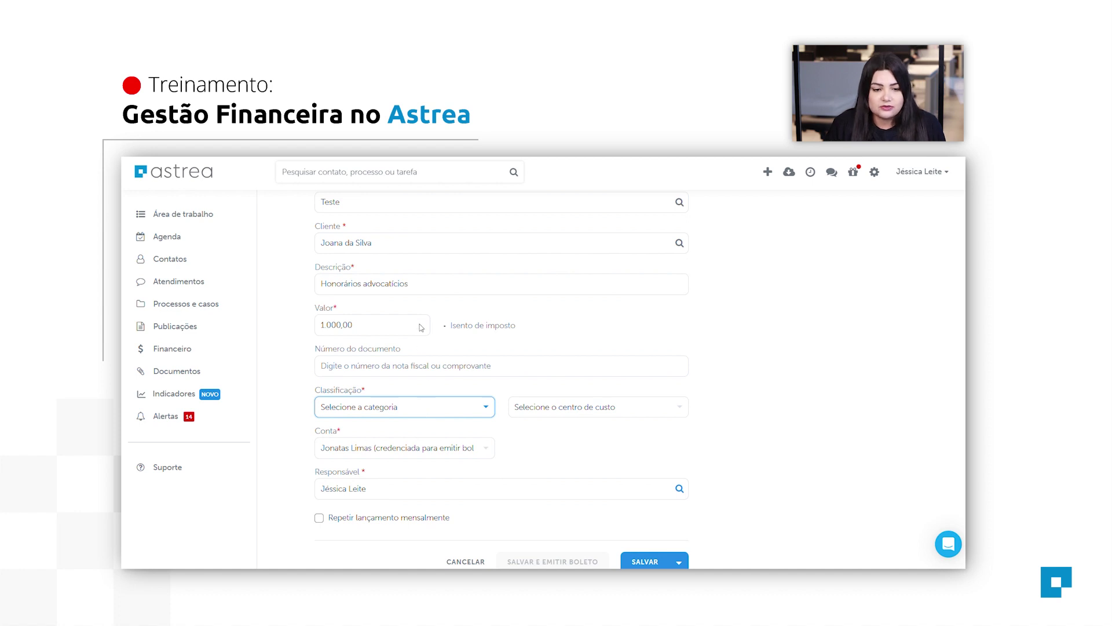
Classify the entry as Honorários under the Criminal cost centre.
{"action": "left_click", "coordinate": [398, 215]}
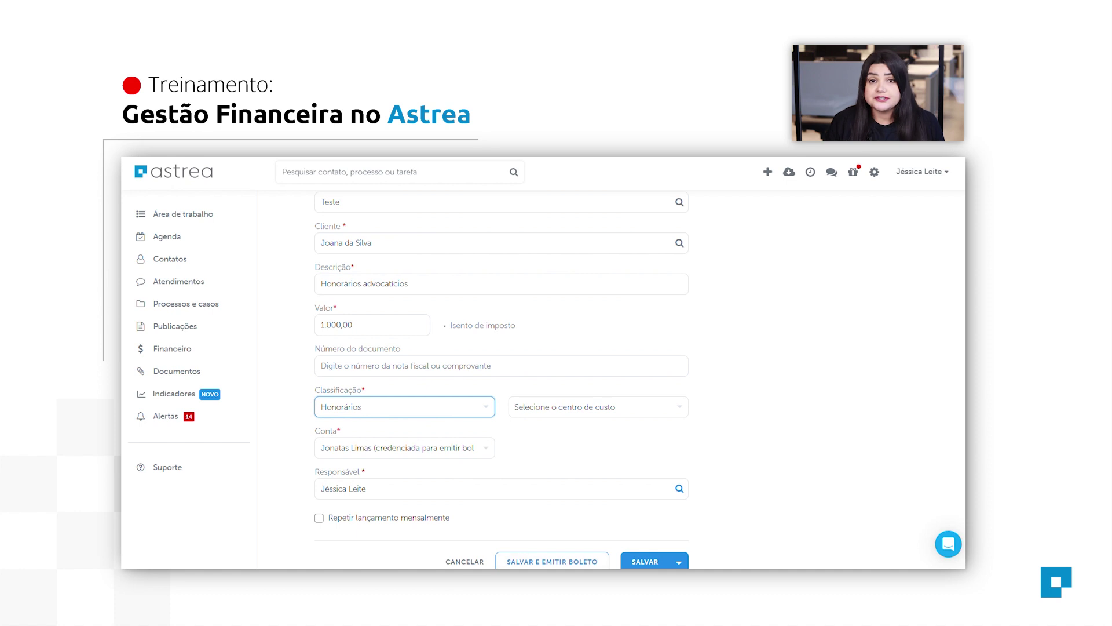
{"action": "left_click", "coordinate": [610, 412]}
{"action": "left_click", "coordinate": [595, 457]}
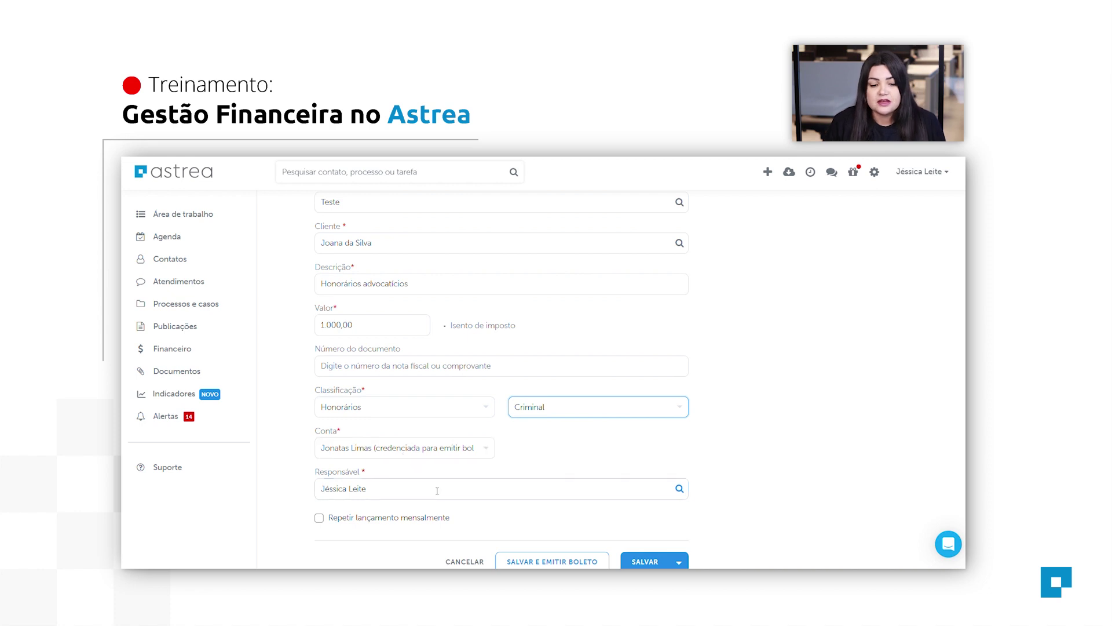
Make the entry repeat monthly for 3 months.
{"action": "scroll", "coordinate": [404, 458], "scroll_direction": "down", "scroll_amount": 1}
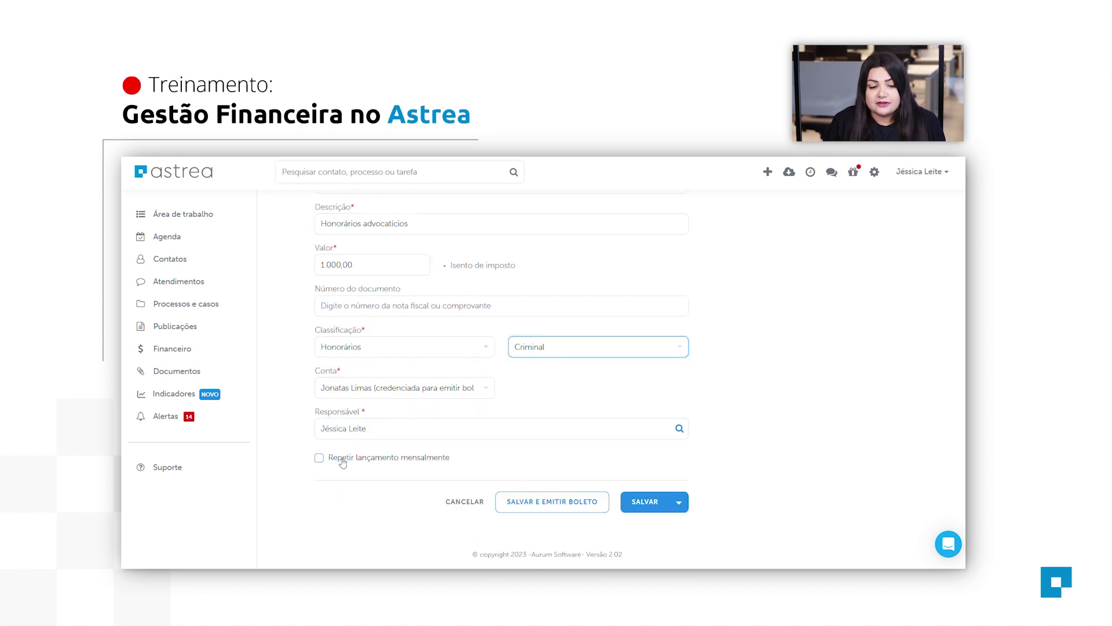
{"action": "left_click", "coordinate": [319, 458]}
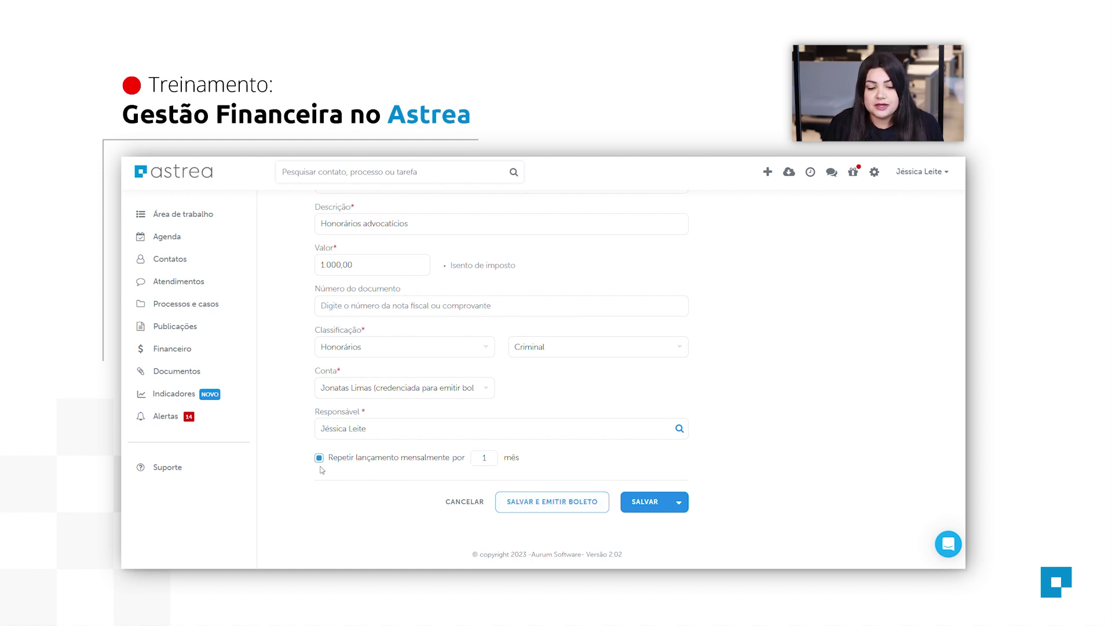
{"action": "double_click", "coordinate": [494, 459]}
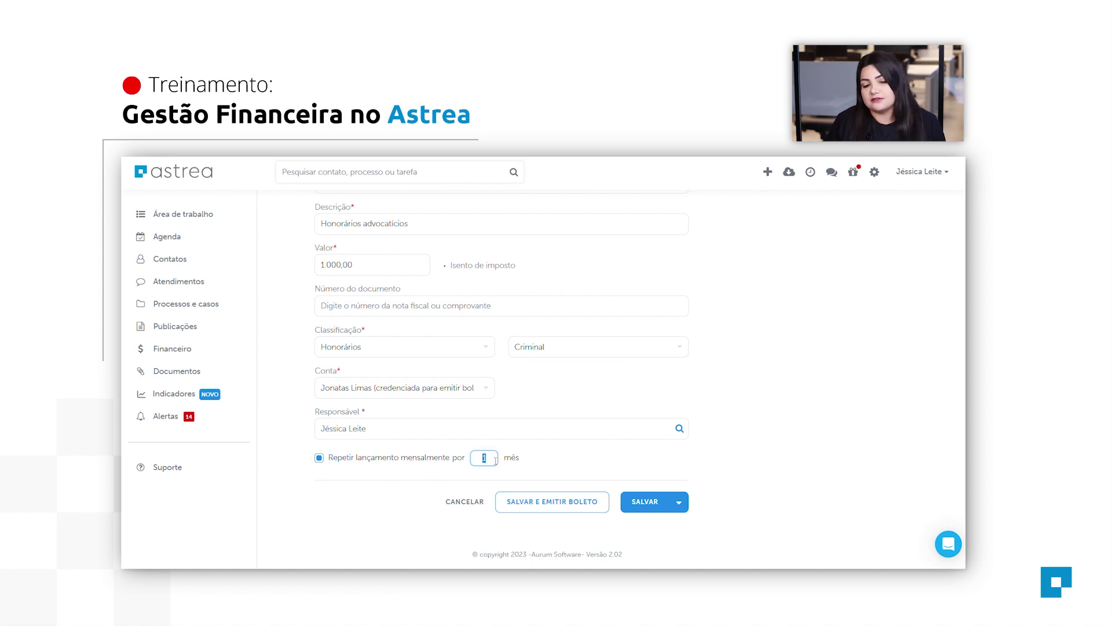
{"action": "type", "text": "3"}
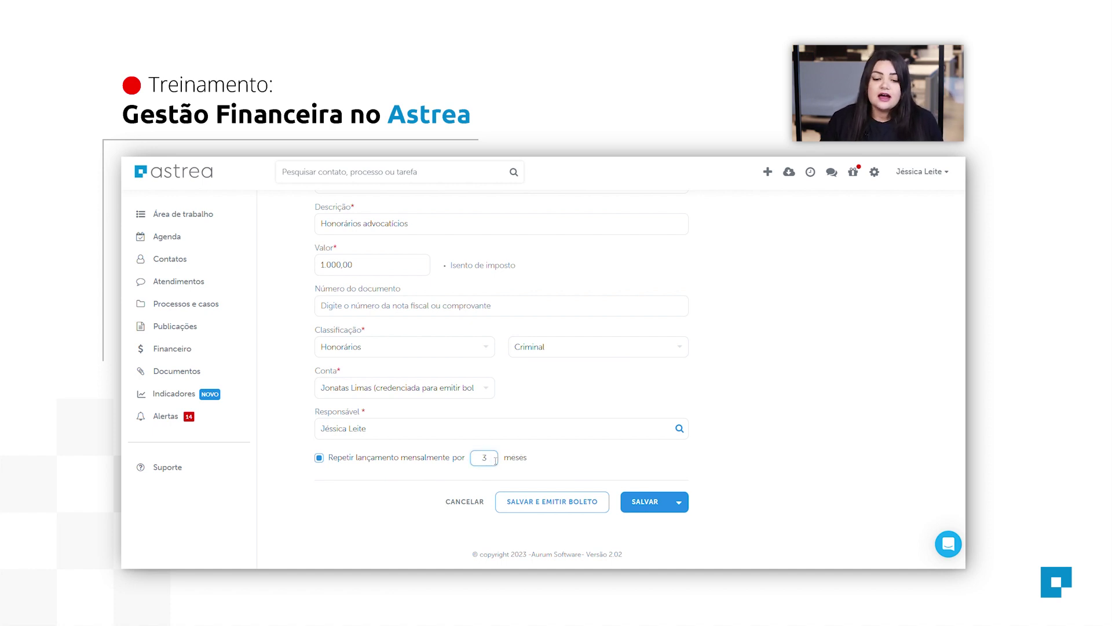
{"action": "left_click", "coordinate": [591, 446]}
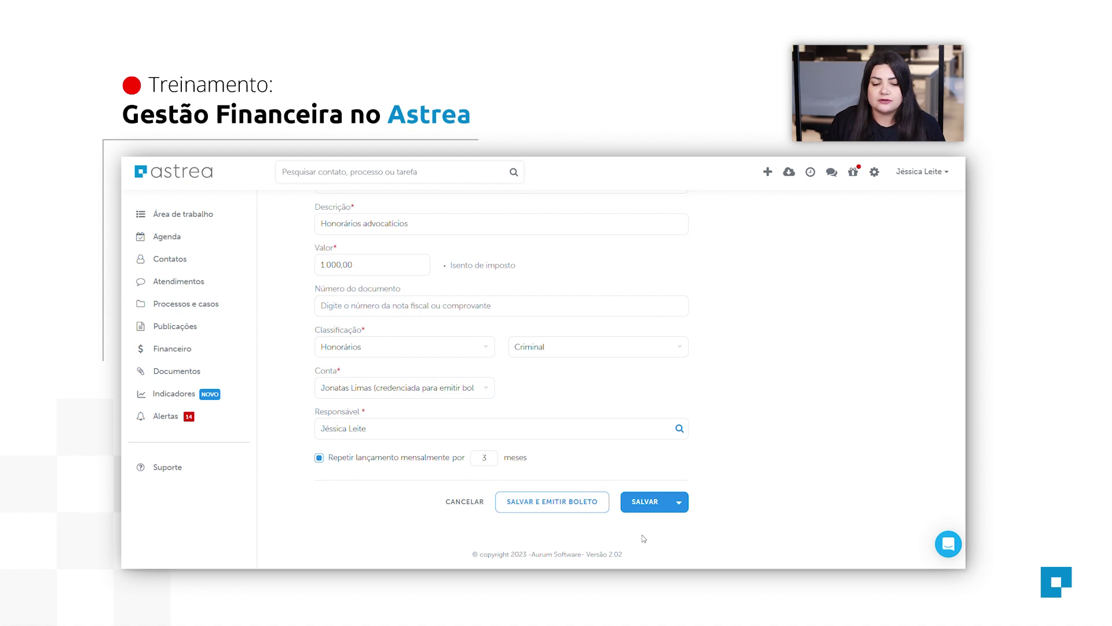
Save the fee for boleto issuing, enter the client's e-mail and disable sending the link.
{"action": "left_click", "coordinate": [545, 503]}
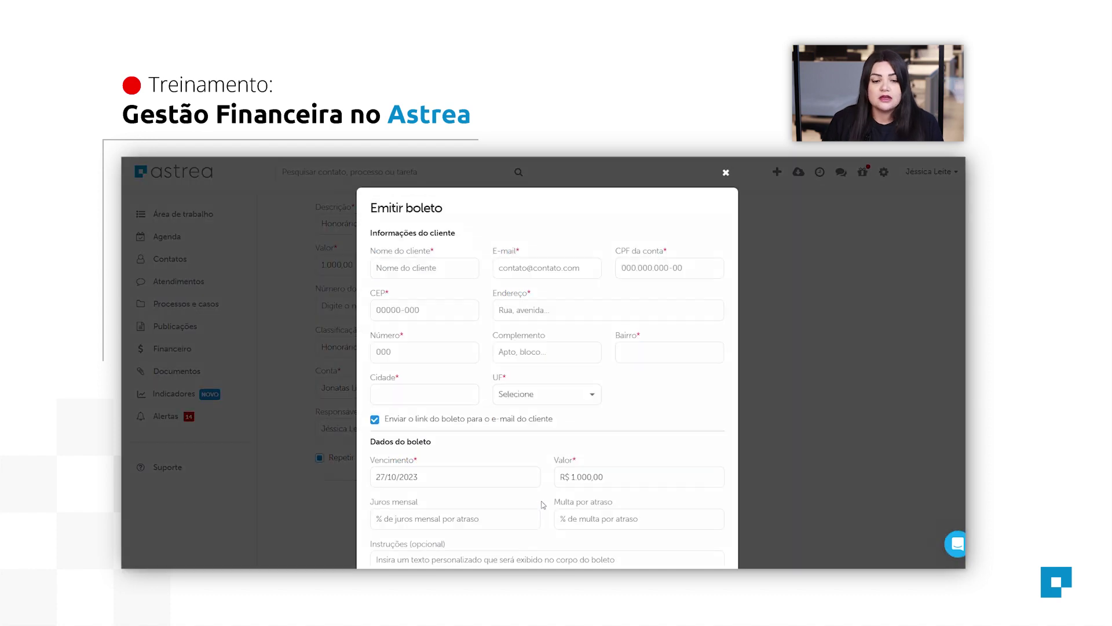
{"action": "scroll", "coordinate": [442, 269], "scroll_direction": "down", "scroll_amount": 1}
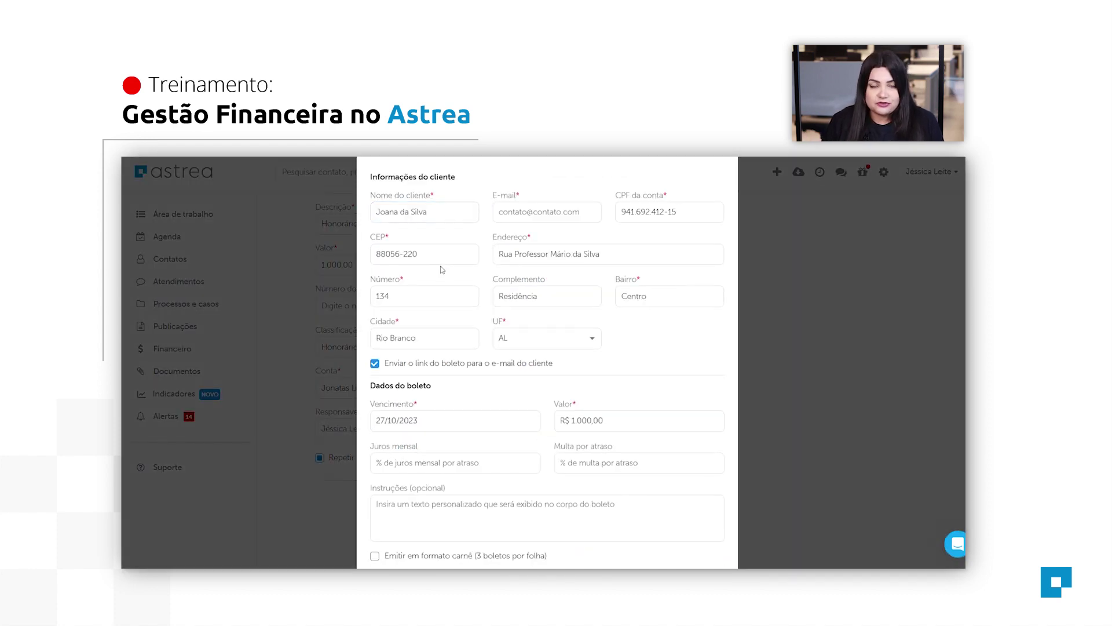
{"action": "scroll", "coordinate": [442, 269], "scroll_direction": "up", "scroll_amount": 1}
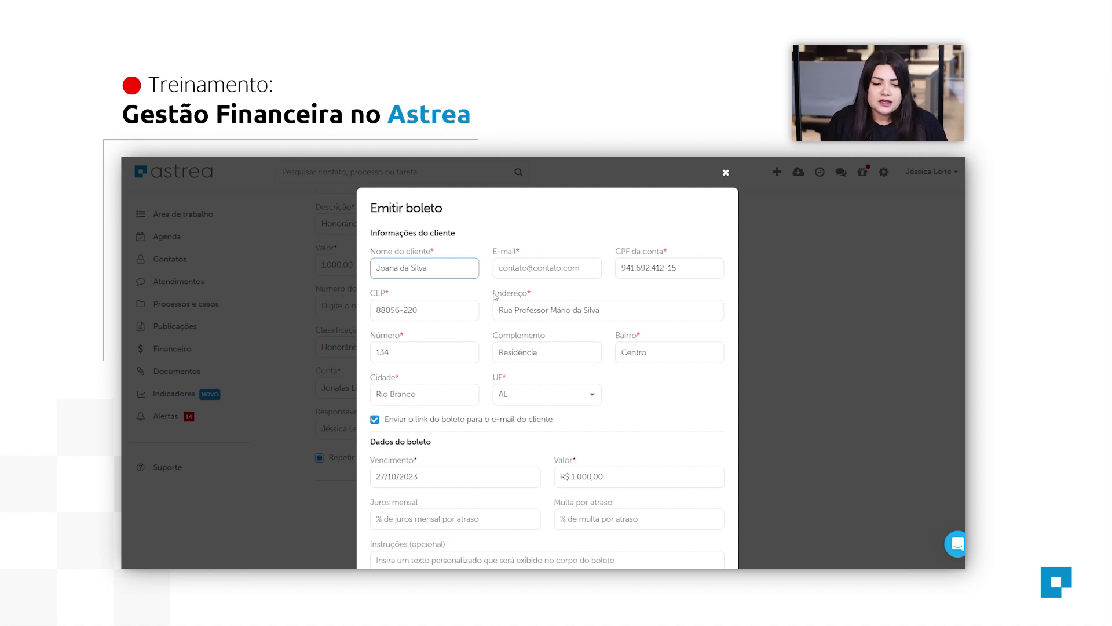
{"action": "left_click", "coordinate": [566, 268]}
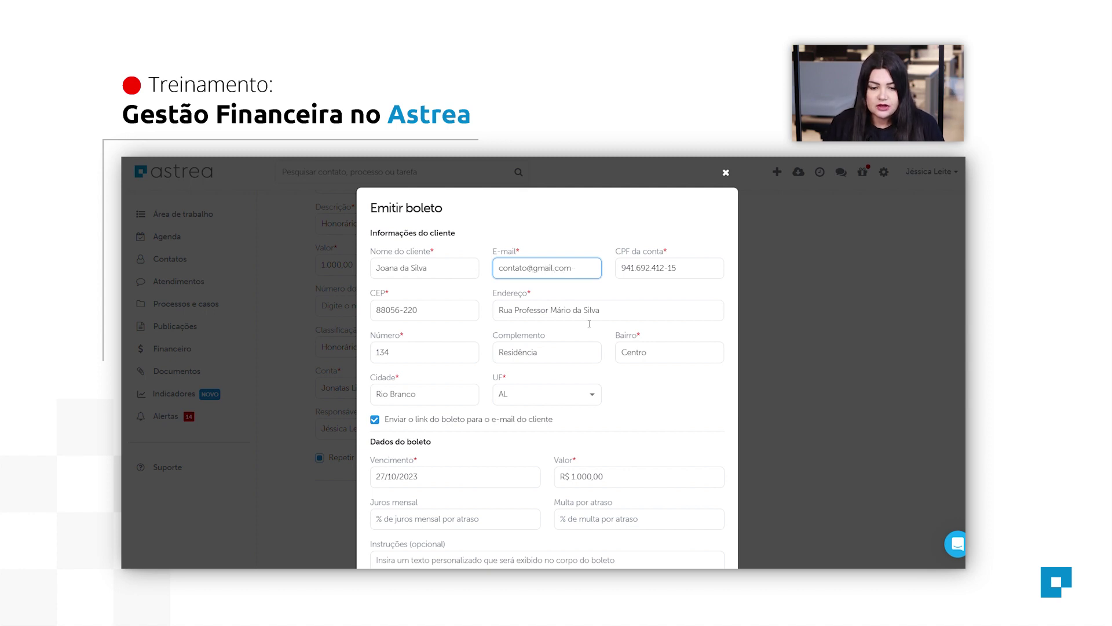
{"action": "scroll", "coordinate": [569, 272], "scroll_direction": "down", "scroll_amount": 3}
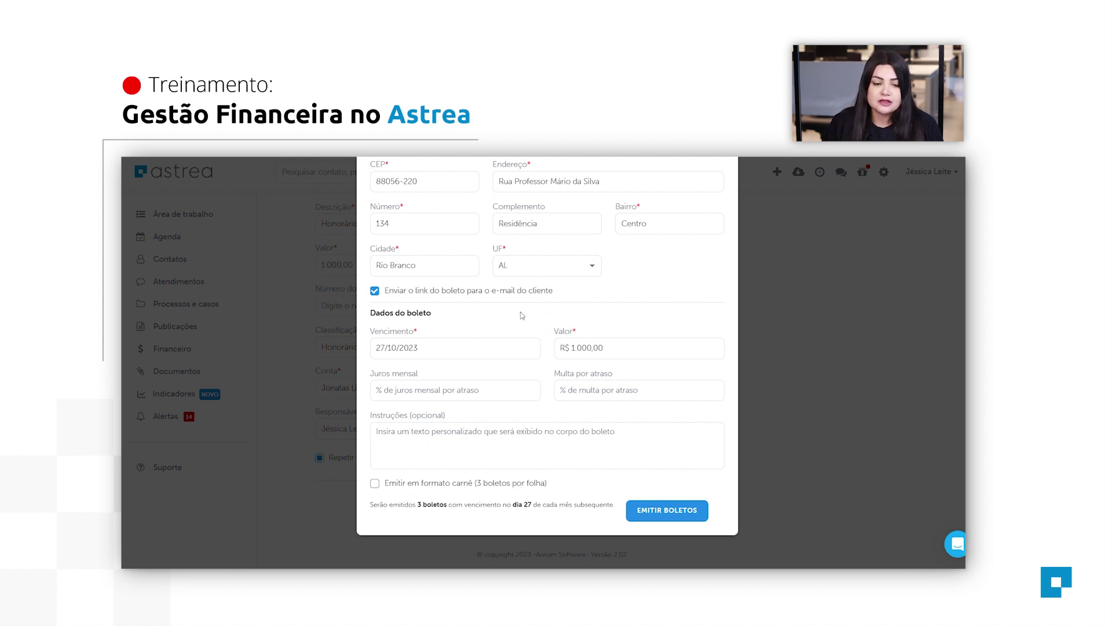
{"action": "left_click", "coordinate": [375, 290]}
{"action": "left_click", "coordinate": [445, 439]}
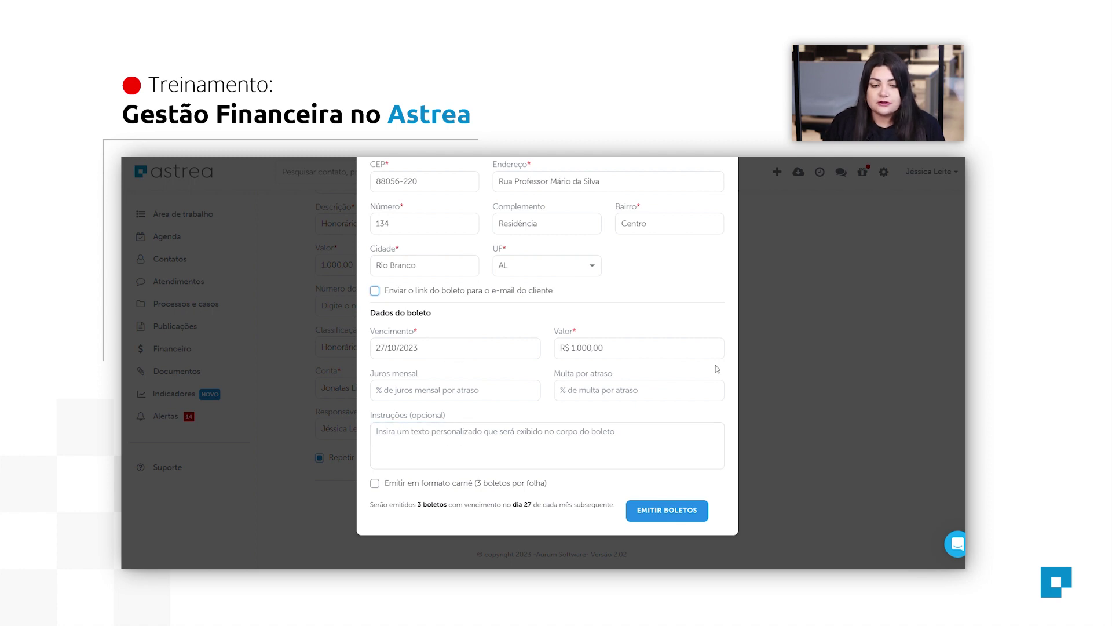
Set 1% monthly interest and a 2% fine, then issue the three boletos as a carnê.
{"action": "left_click", "coordinate": [426, 397]}
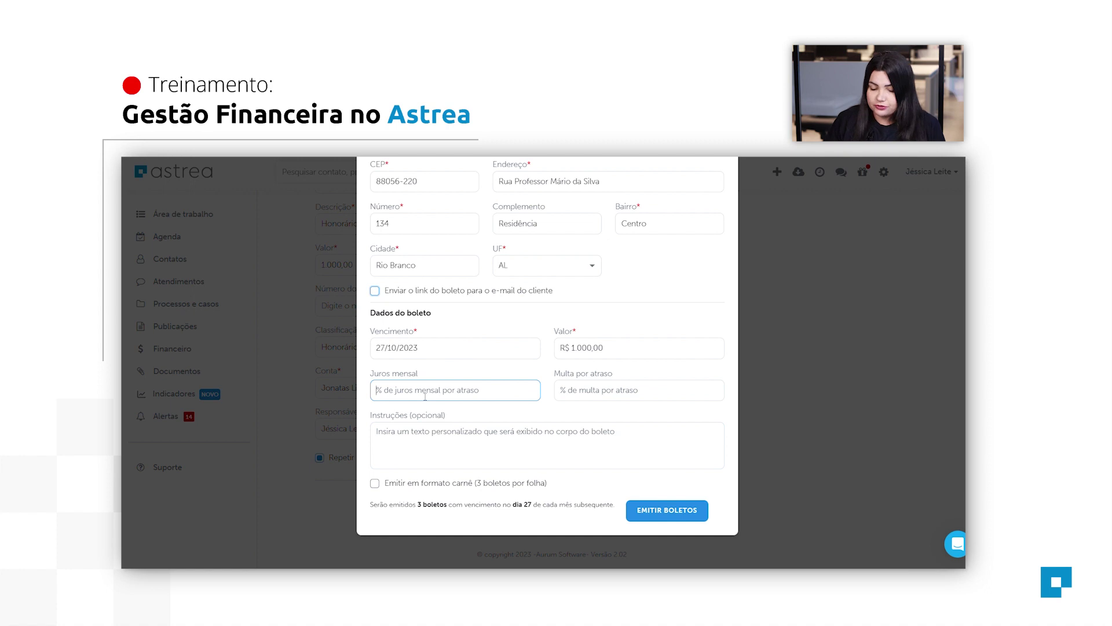
{"action": "type", "text": "1"}
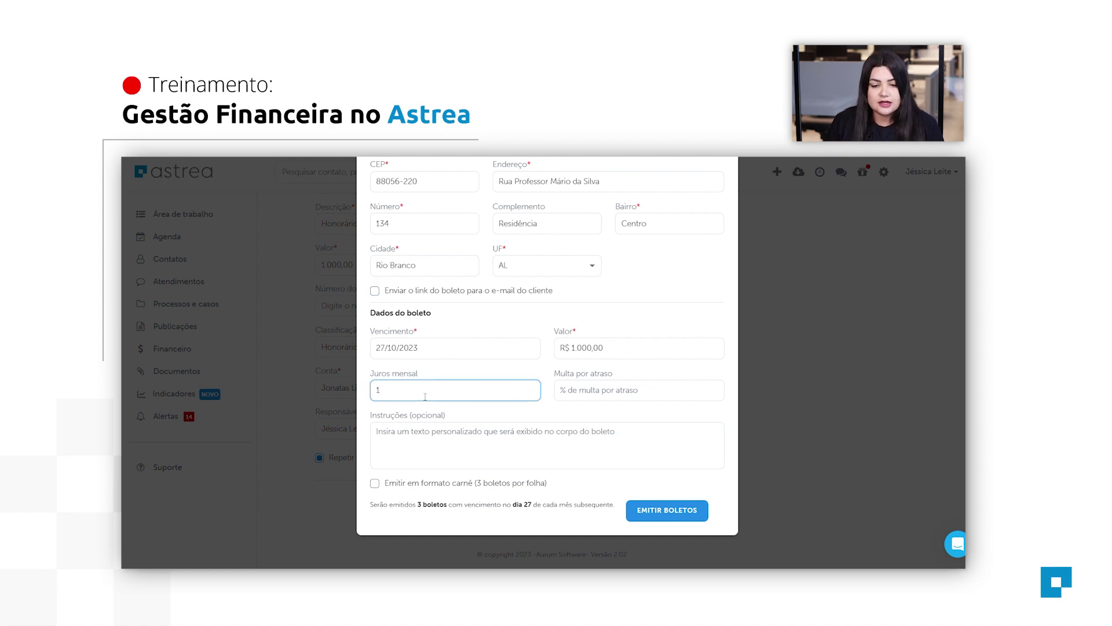
{"action": "left_click", "coordinate": [628, 397]}
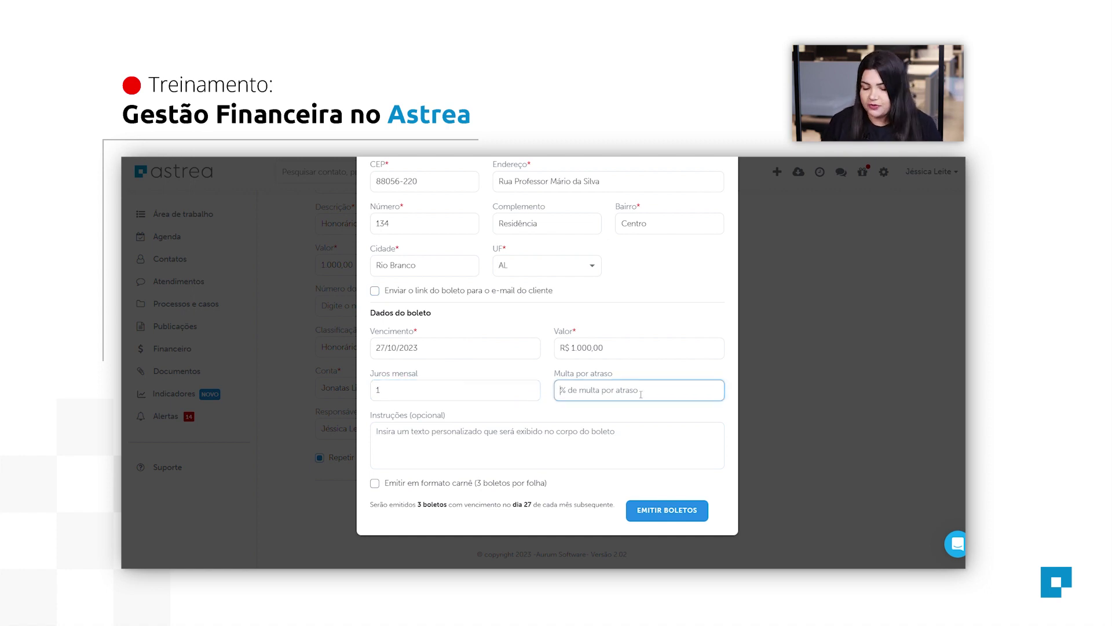
{"action": "type", "text": "2"}
{"action": "left_click", "coordinate": [495, 443]}
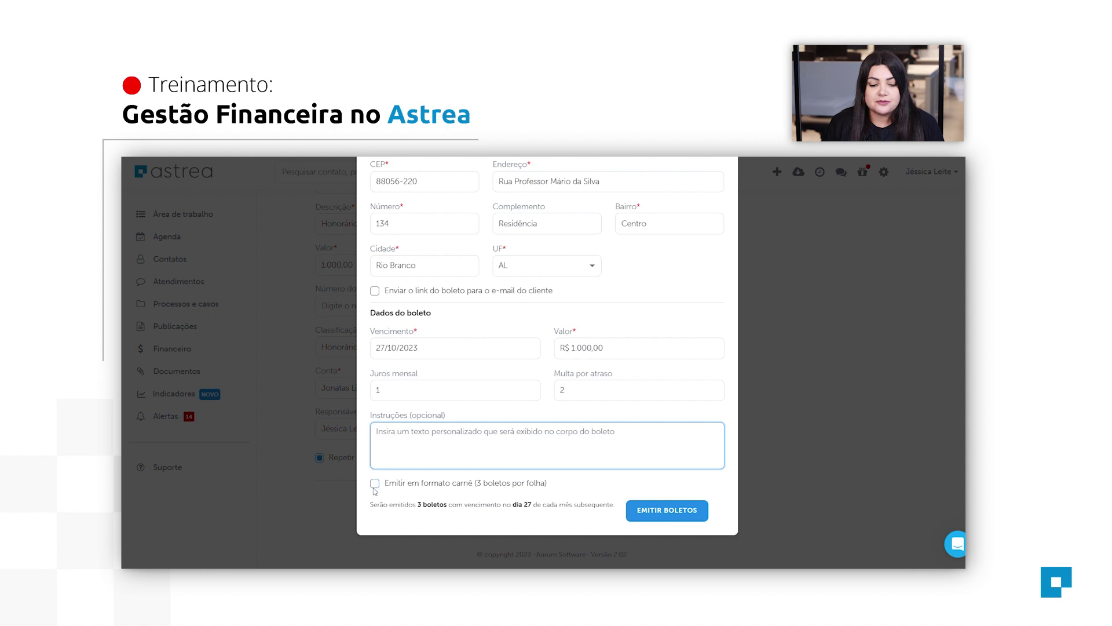
{"action": "left_click", "coordinate": [375, 484]}
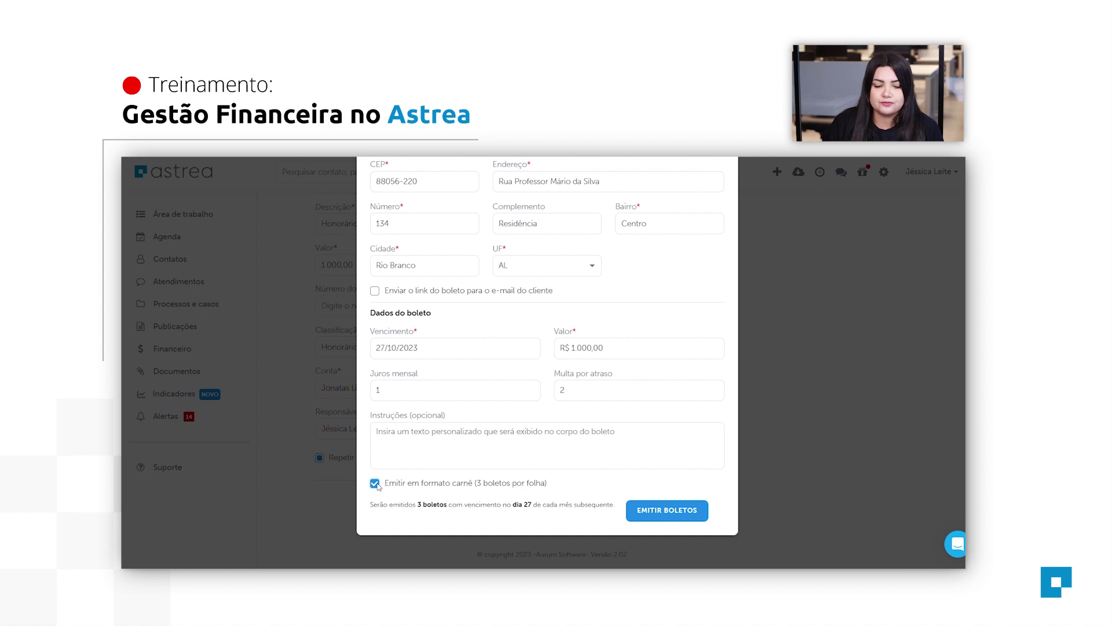
{"action": "left_click", "coordinate": [694, 515]}
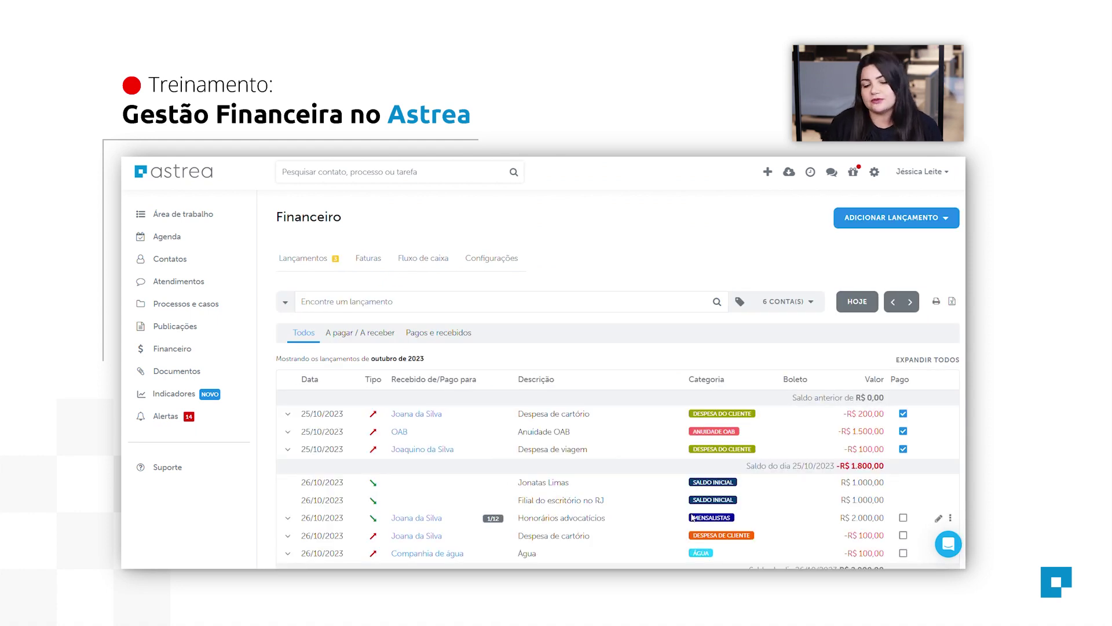
{"action": "scroll", "coordinate": [758, 452], "scroll_direction": "down", "scroll_amount": 3}
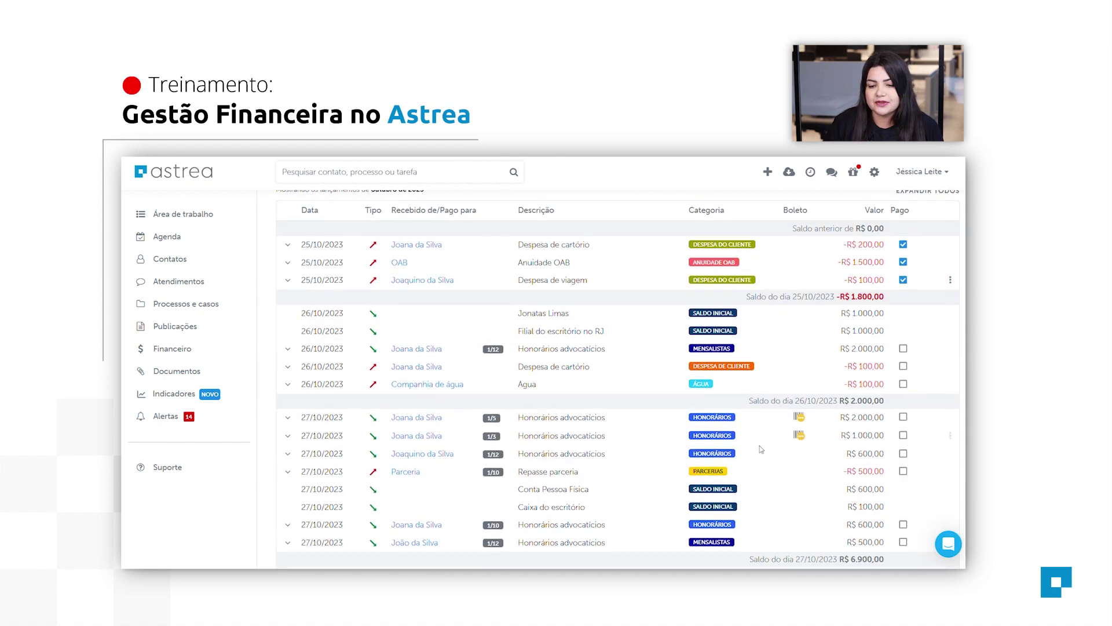
{"action": "scroll", "coordinate": [761, 448], "scroll_direction": "down", "scroll_amount": 1}
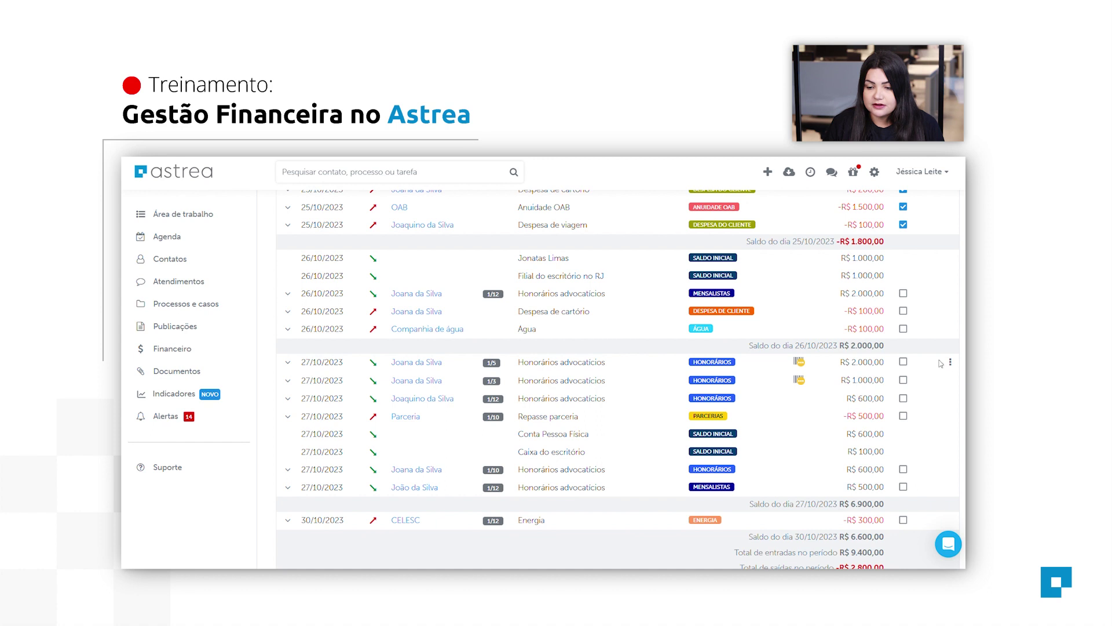
{"action": "left_click", "coordinate": [950, 362]}
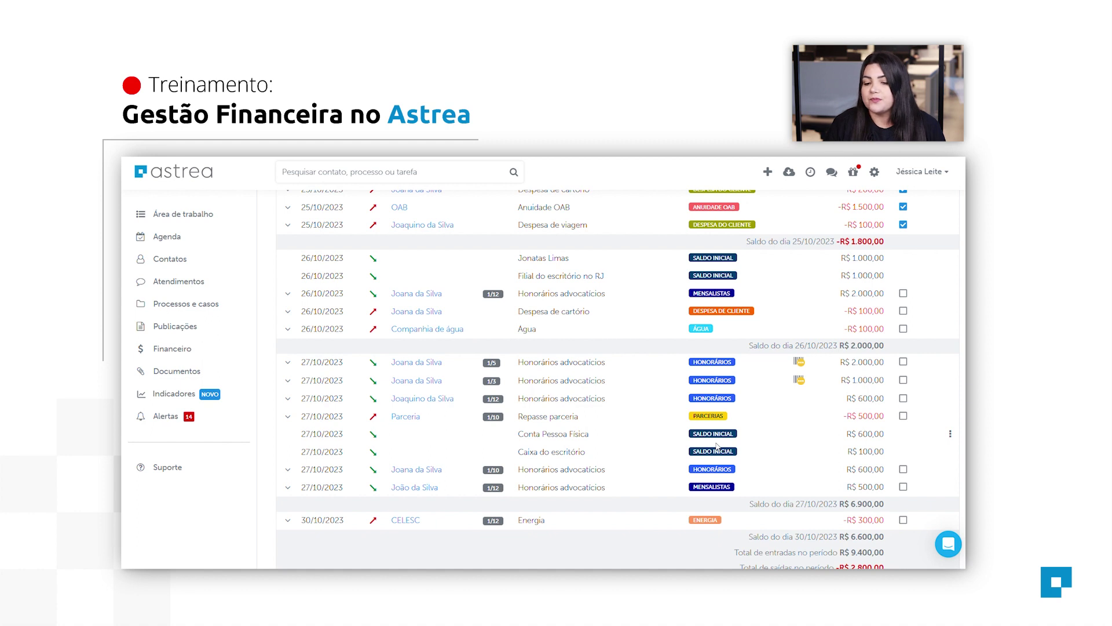
{"action": "mouse_move", "coordinate": [800, 382]}
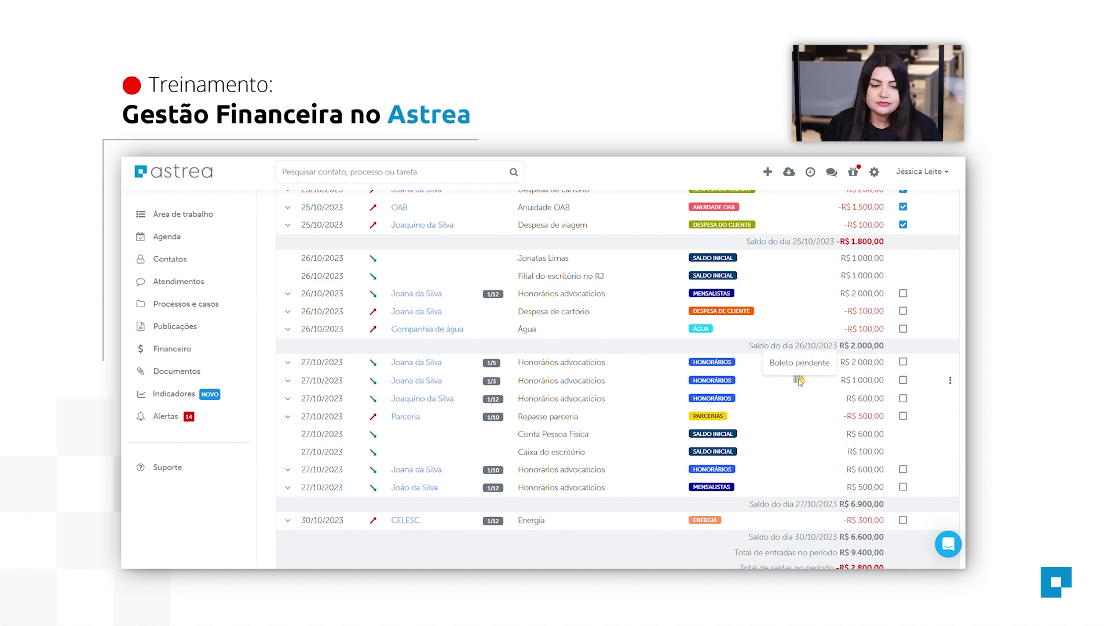
{"action": "left_click", "coordinate": [543, 365]}
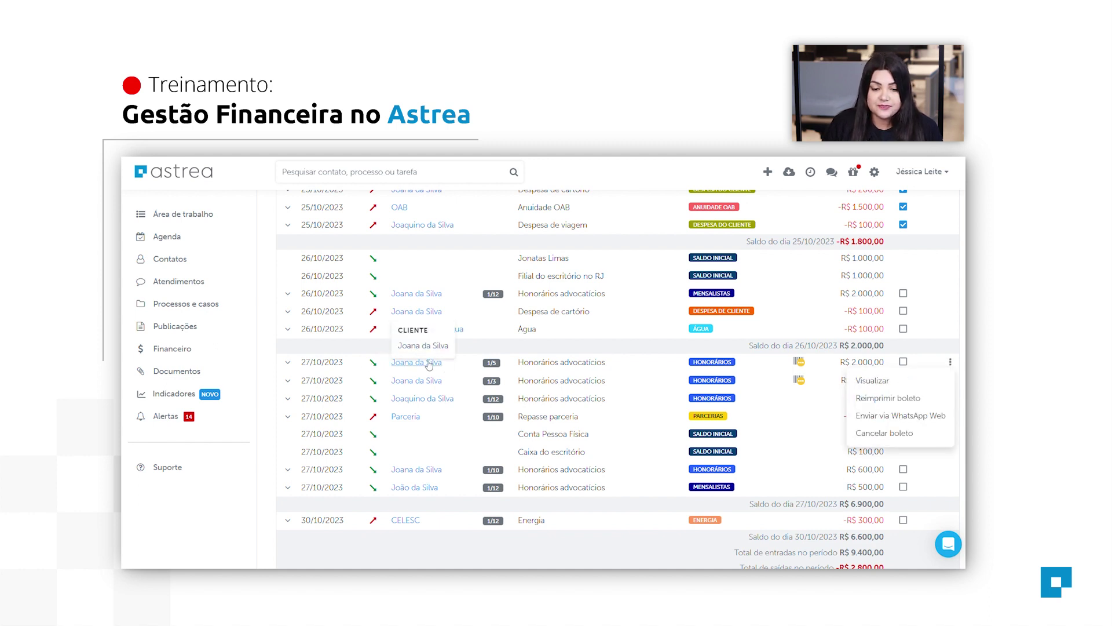
{"action": "scroll", "coordinate": [664, 384], "scroll_direction": "up", "scroll_amount": 1}
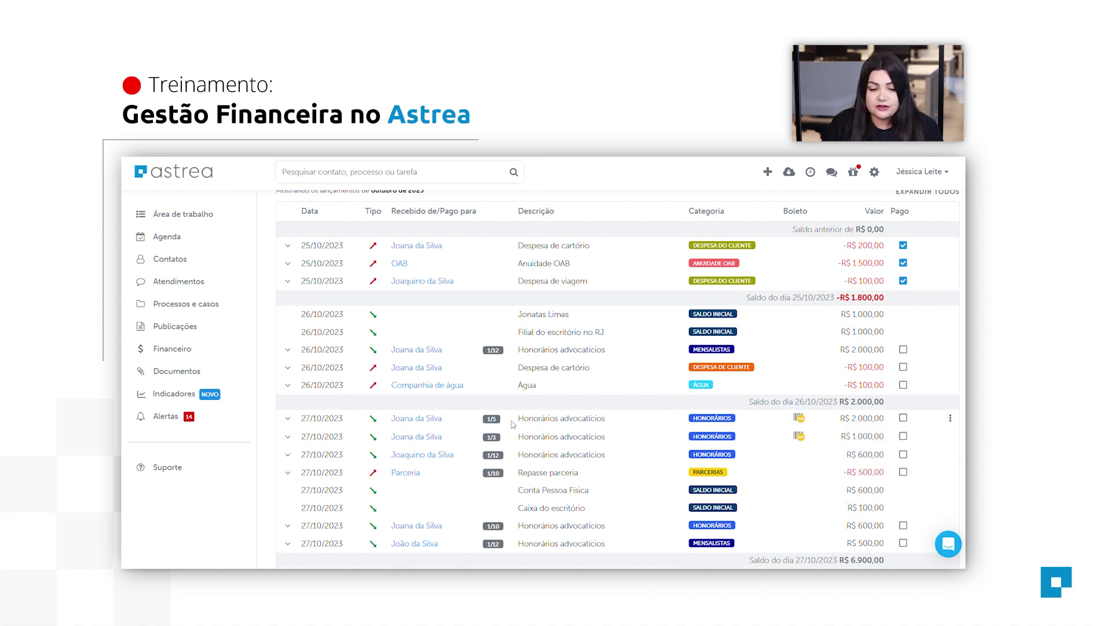
{"action": "scroll", "coordinate": [513, 424], "scroll_direction": "down", "scroll_amount": 1}
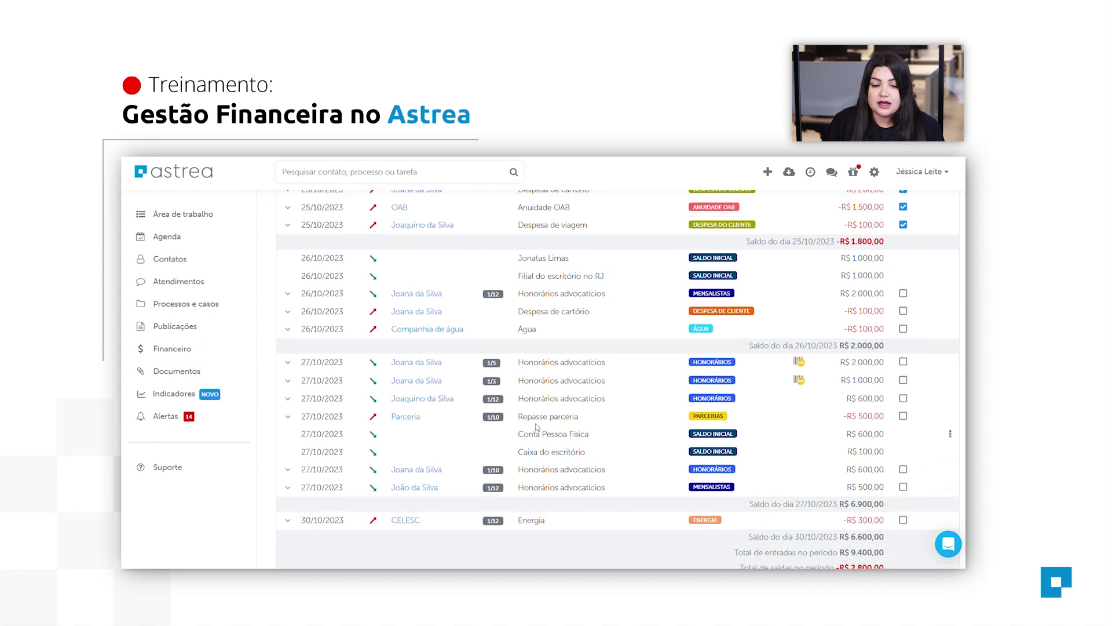
{"action": "left_click_drag", "start_coordinate": [520, 363], "coordinate": [607, 364]}
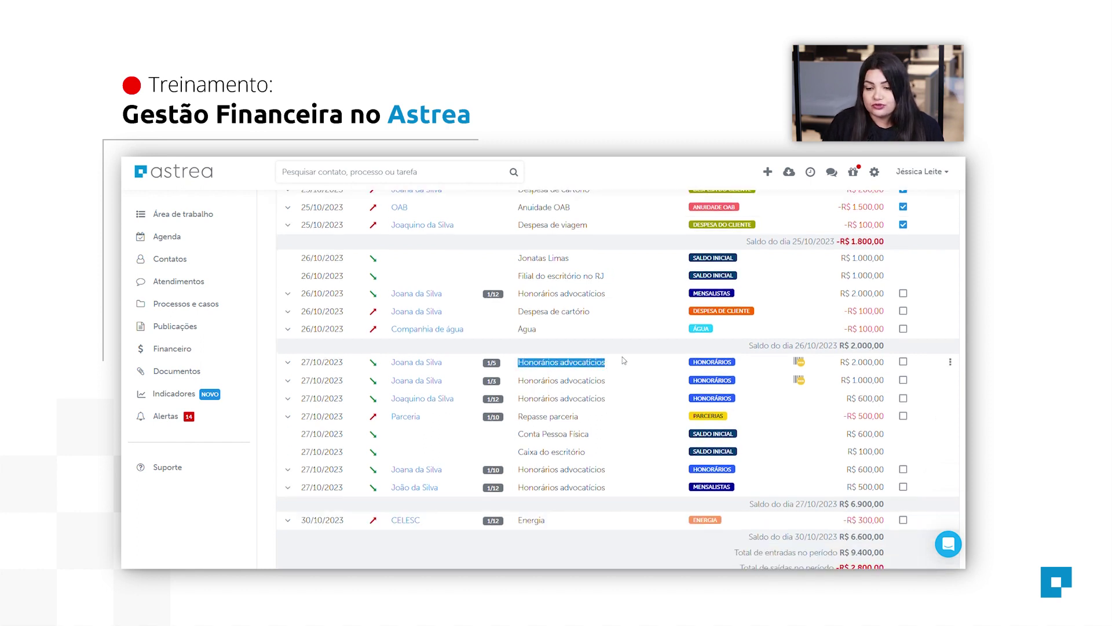
{"action": "left_click_drag", "start_coordinate": [845, 362], "coordinate": [874, 377]}
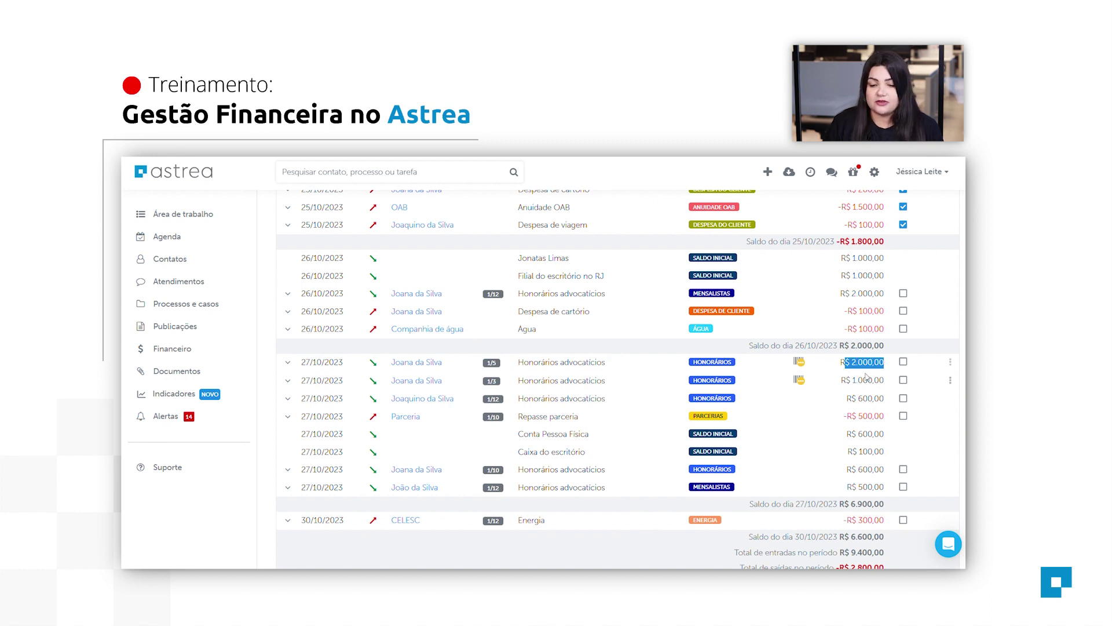
{"action": "left_click", "coordinate": [867, 367]}
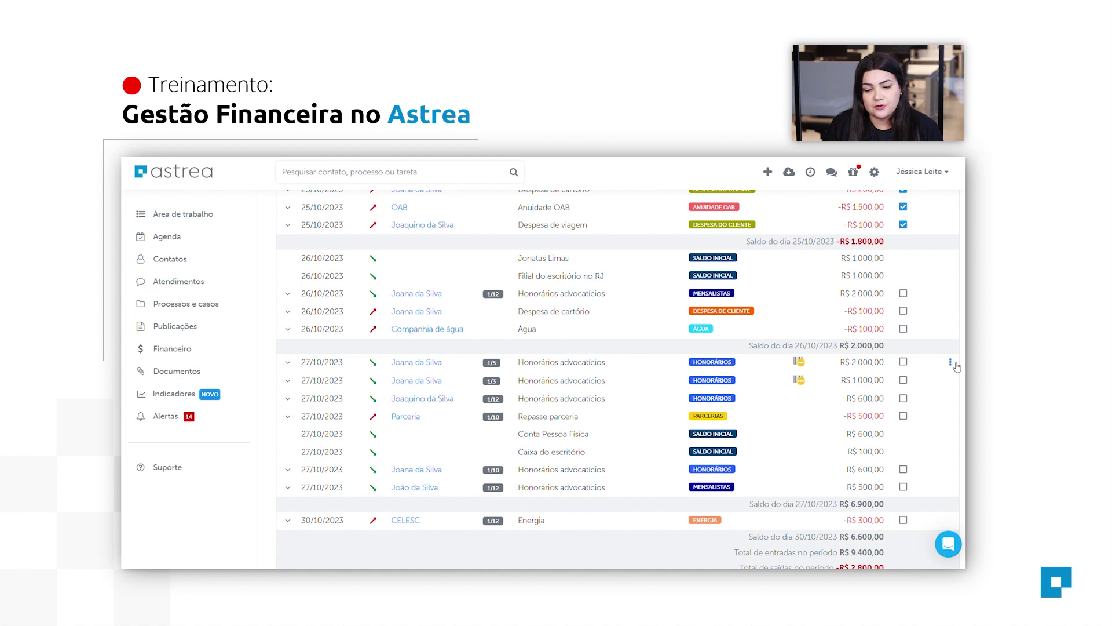
Cancel the 1/5 installment's boleto along with all future ones.
{"action": "left_click", "coordinate": [953, 363]}
{"action": "left_click", "coordinate": [928, 432]}
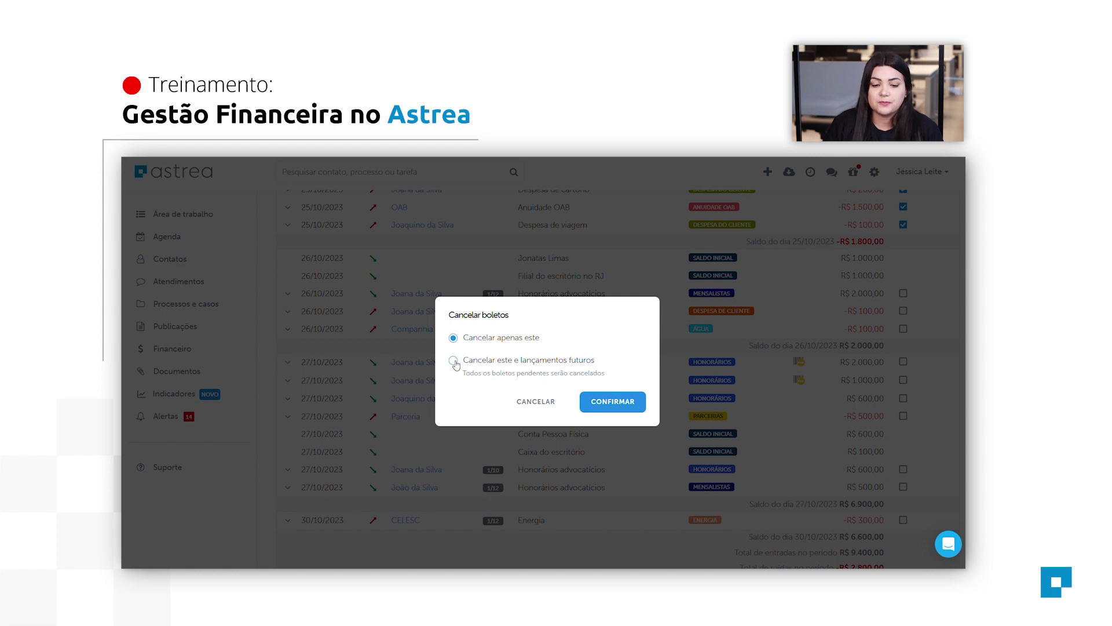
{"action": "left_click", "coordinate": [454, 361]}
{"action": "left_click", "coordinate": [614, 406]}
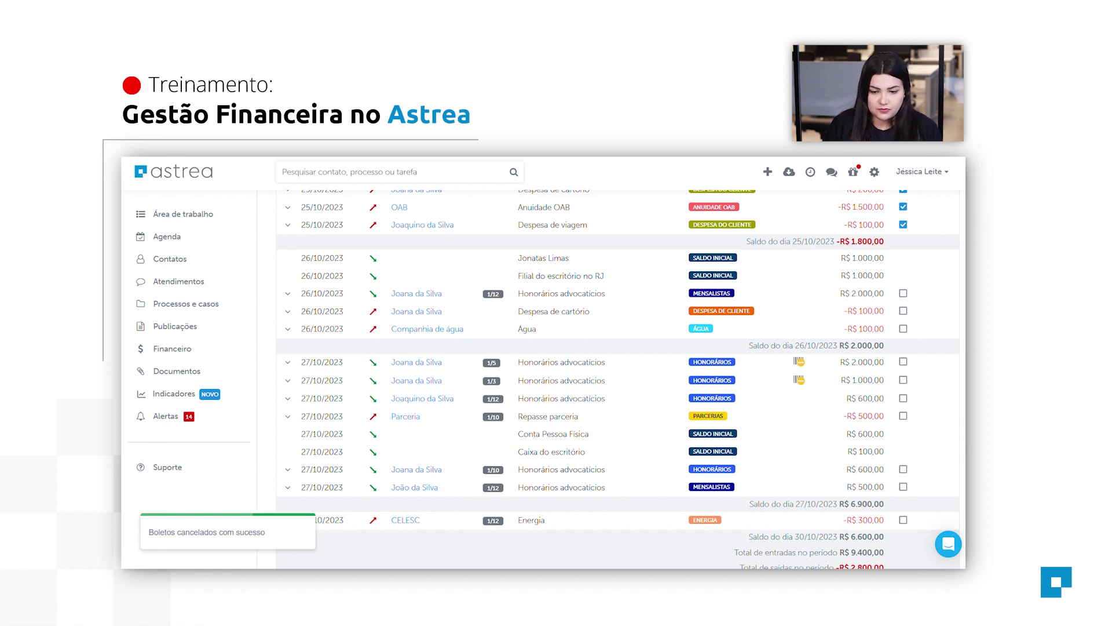
Reload the page and mark the R$ 2.000,00 1/5 installment as paid.
{"action": "key", "text": "F5"}
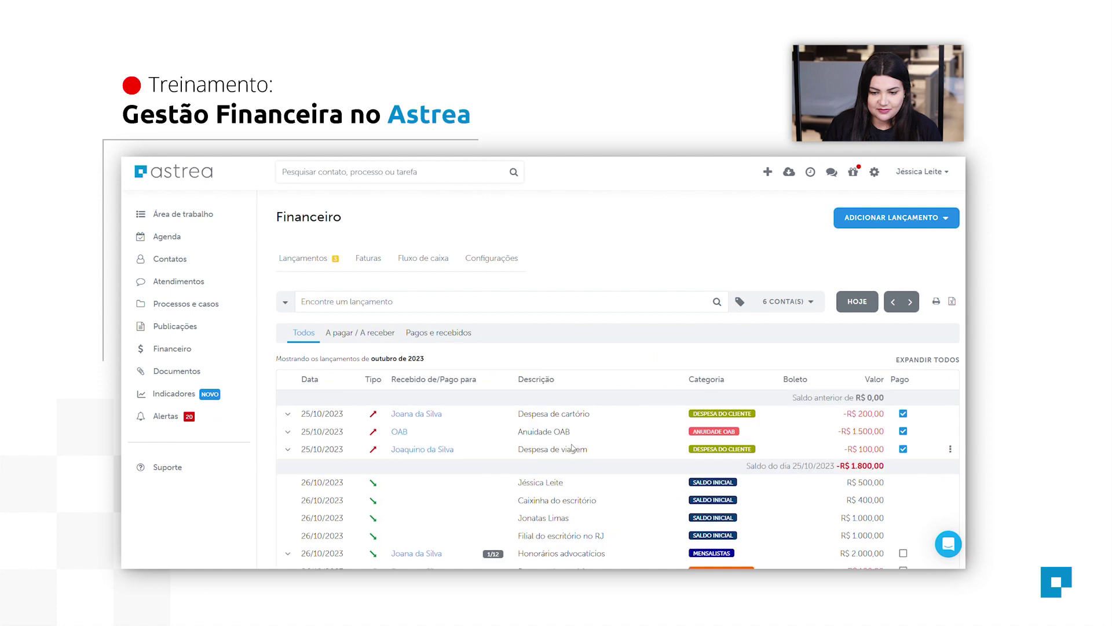
{"action": "scroll", "coordinate": [573, 448], "scroll_direction": "down", "scroll_amount": 5}
{"action": "scroll", "coordinate": [573, 447], "scroll_direction": "up", "scroll_amount": 1}
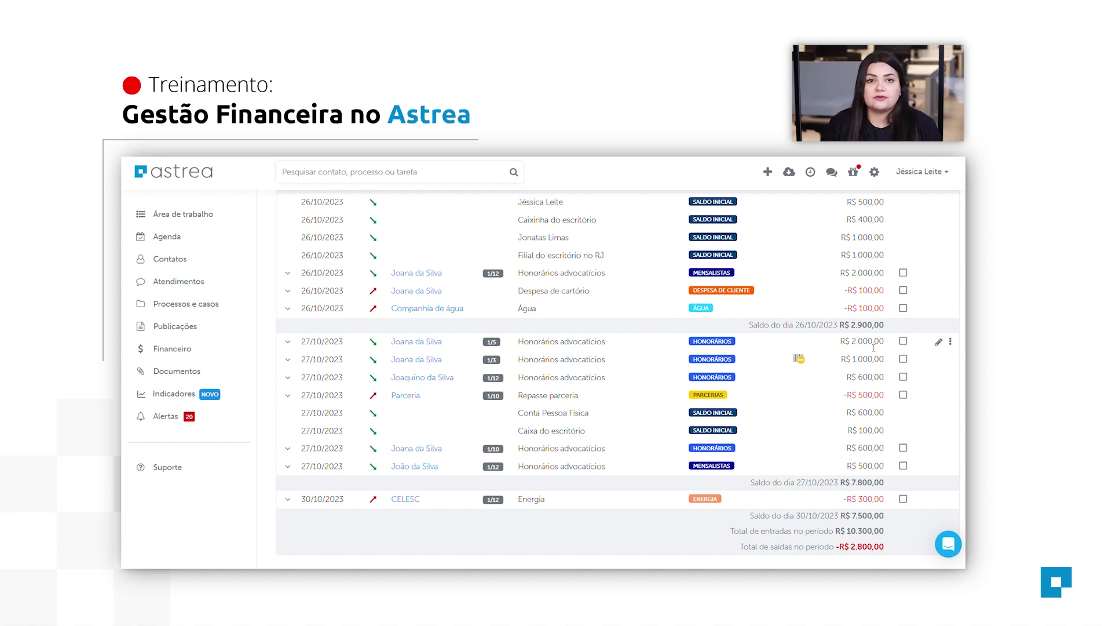
{"action": "left_click", "coordinate": [904, 342]}
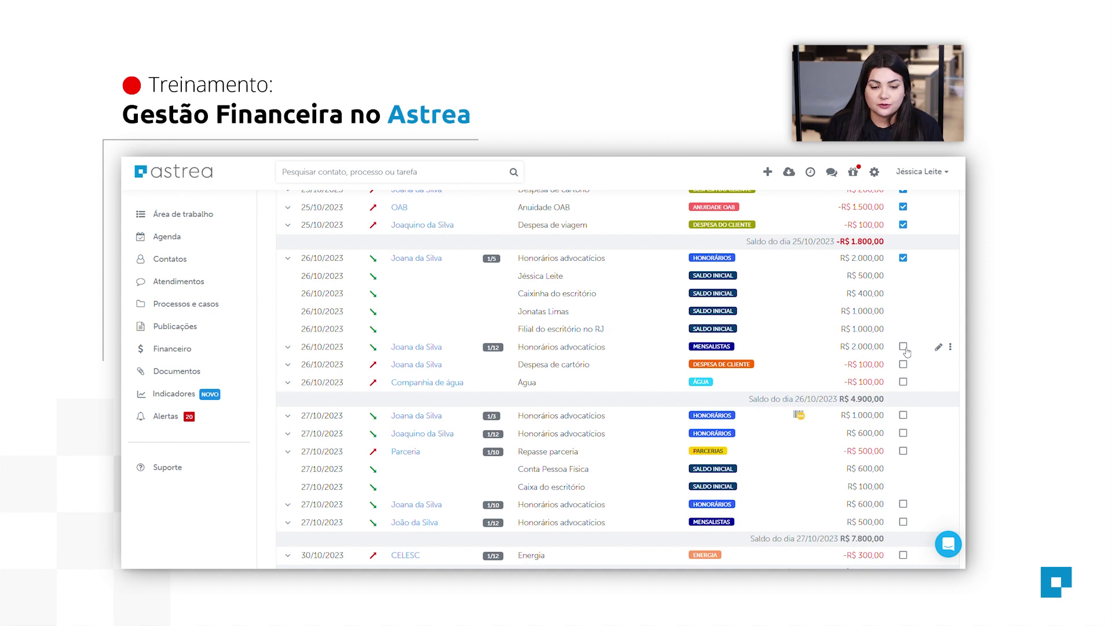
Record the 26/10 1/12 monthly fee as received today.
{"action": "left_click", "coordinate": [904, 347]}
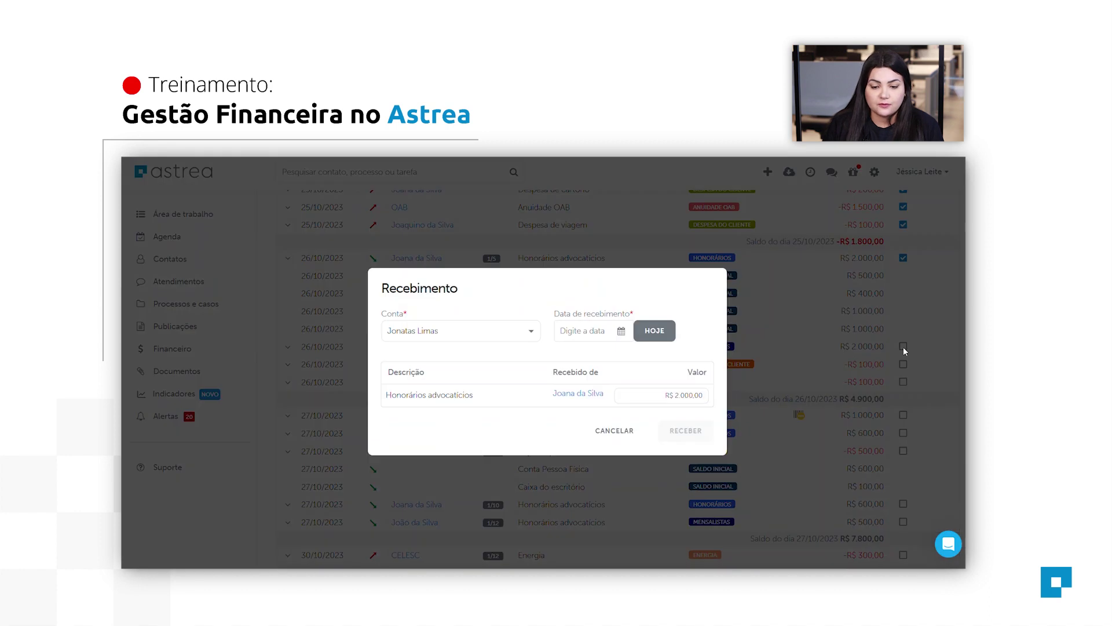
{"action": "left_click", "coordinate": [654, 330]}
{"action": "left_click", "coordinate": [701, 438]}
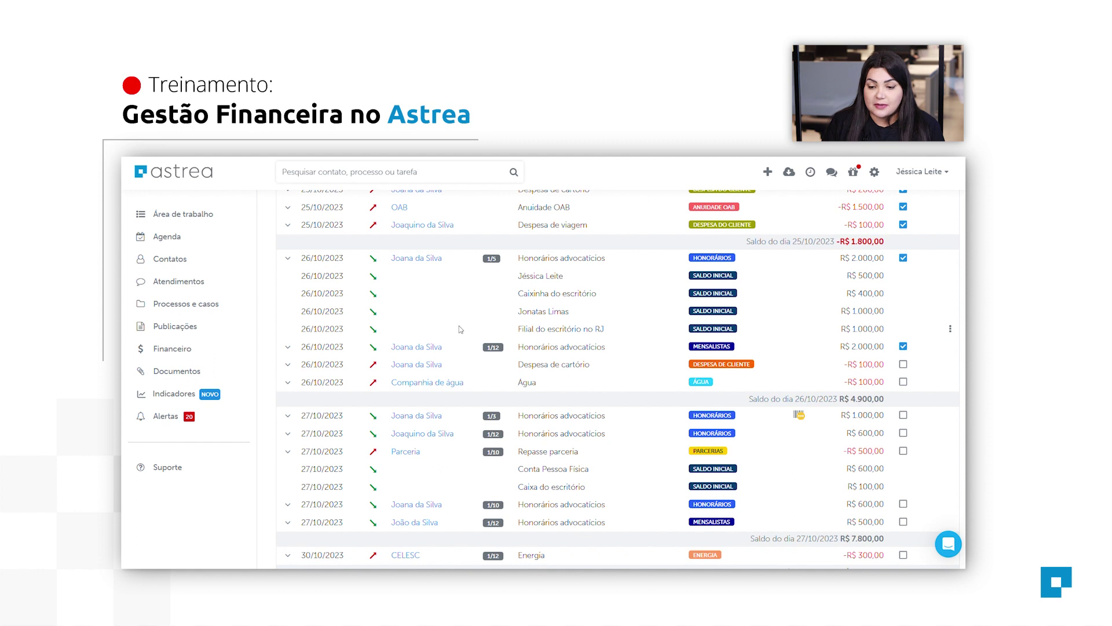
Filter the list to the 'Pagos e recebidos' entries.
{"action": "scroll", "coordinate": [920, 353], "scroll_direction": "up", "scroll_amount": 4}
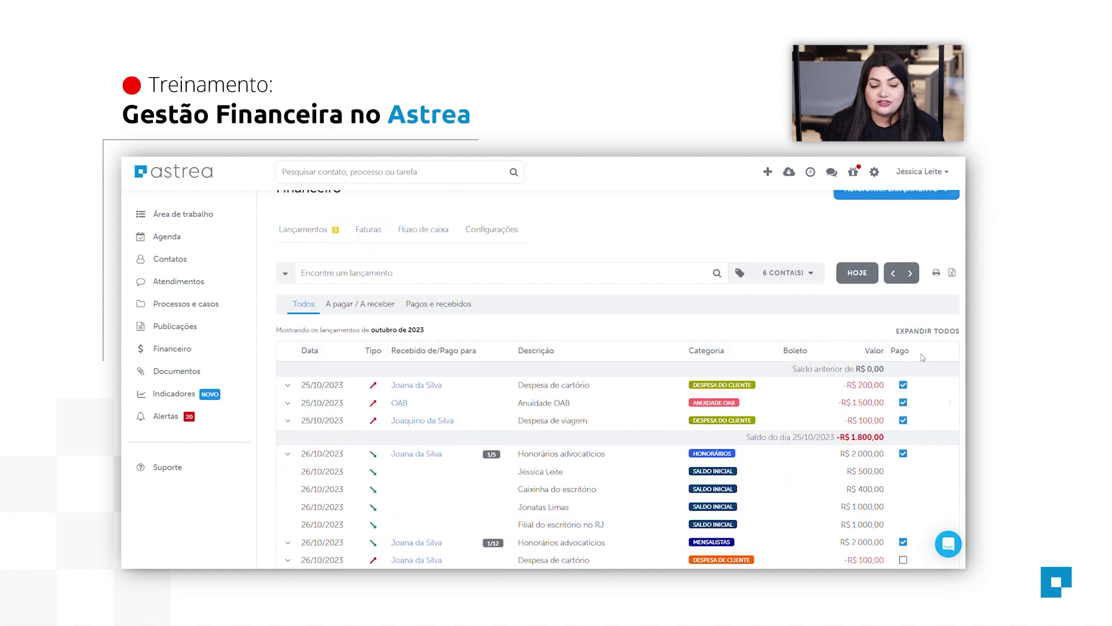
{"action": "scroll", "coordinate": [452, 341], "scroll_direction": "down", "scroll_amount": 1}
{"action": "left_click", "coordinate": [456, 284]}
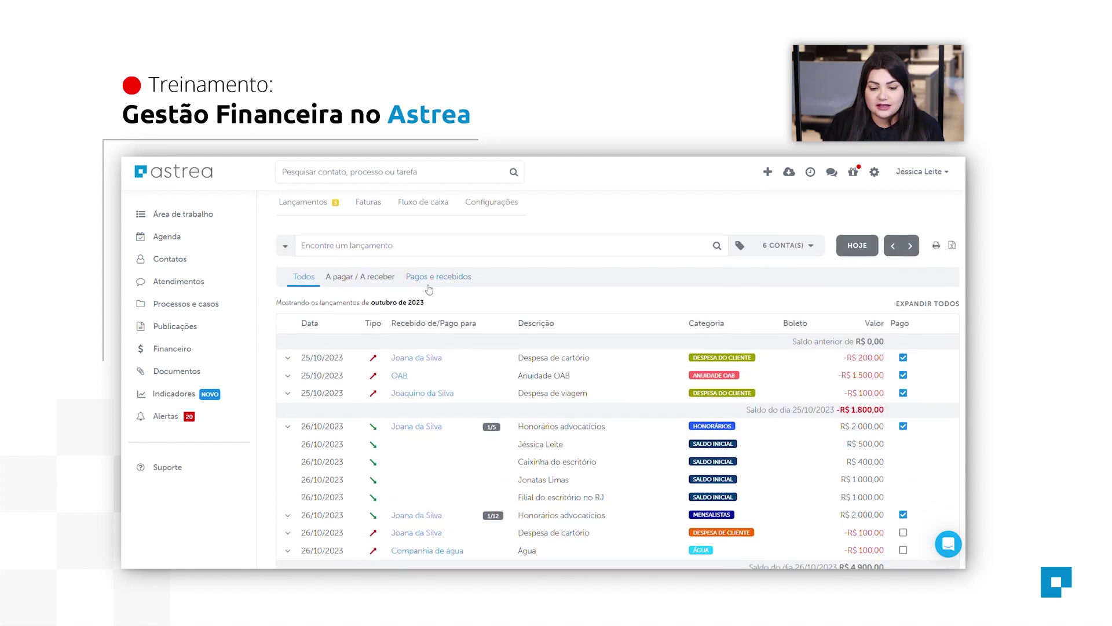
{"action": "scroll", "coordinate": [617, 337], "scroll_direction": "down", "scroll_amount": 3}
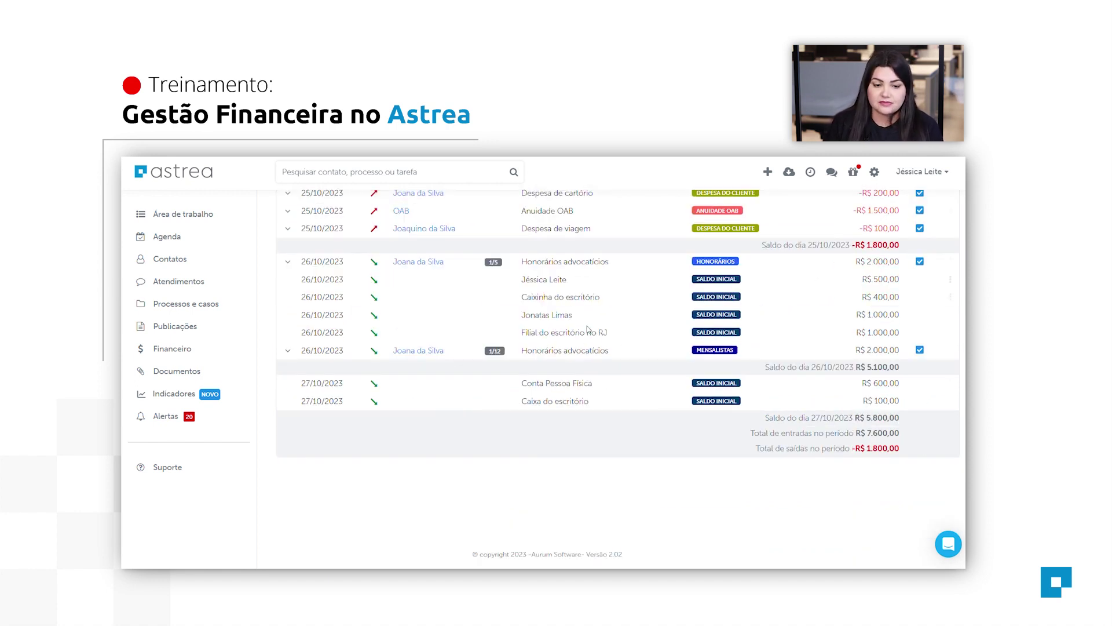
{"action": "scroll", "coordinate": [589, 329], "scroll_direction": "up", "scroll_amount": 4}
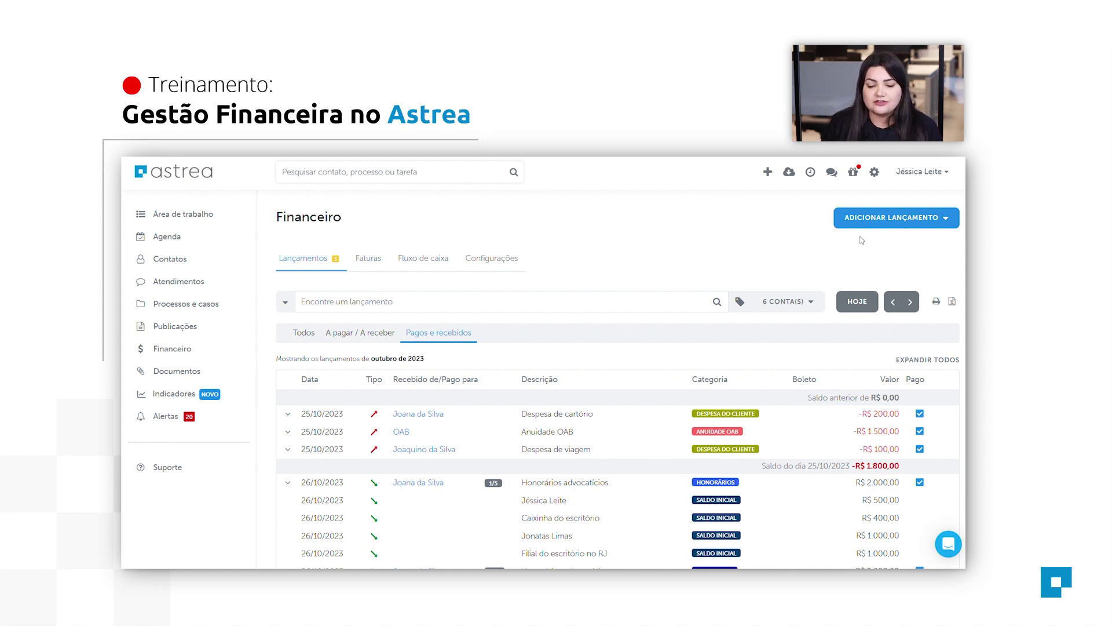
Start a new Saída entry due on 27/10/2023.
{"action": "left_click", "coordinate": [895, 226]}
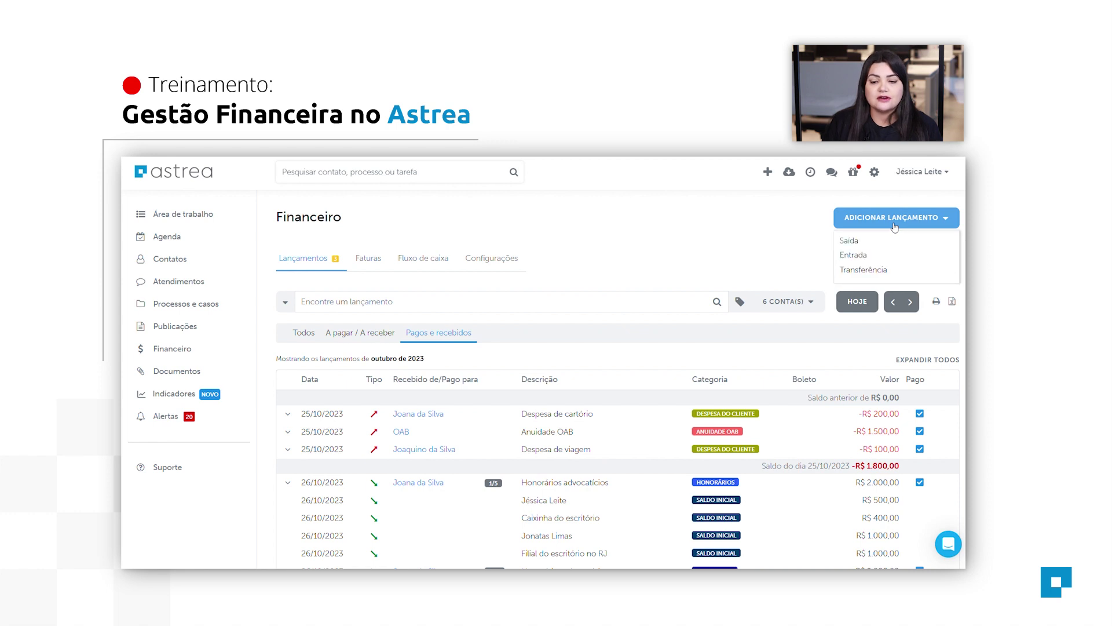
{"action": "left_click", "coordinate": [865, 241]}
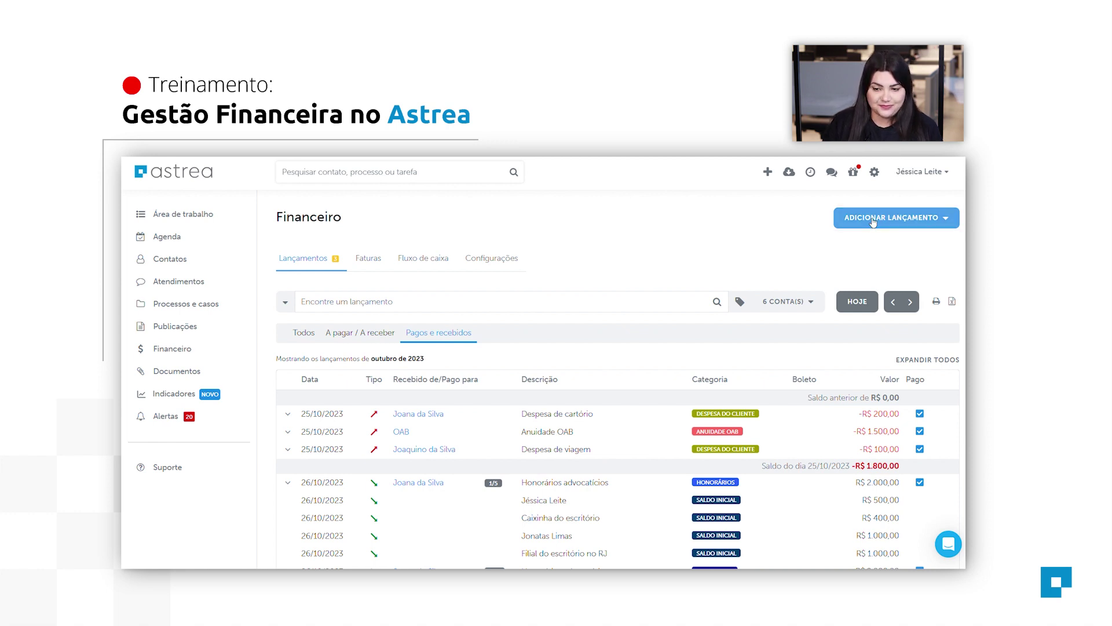
{"action": "left_click", "coordinate": [865, 225]}
{"action": "left_click", "coordinate": [858, 249]}
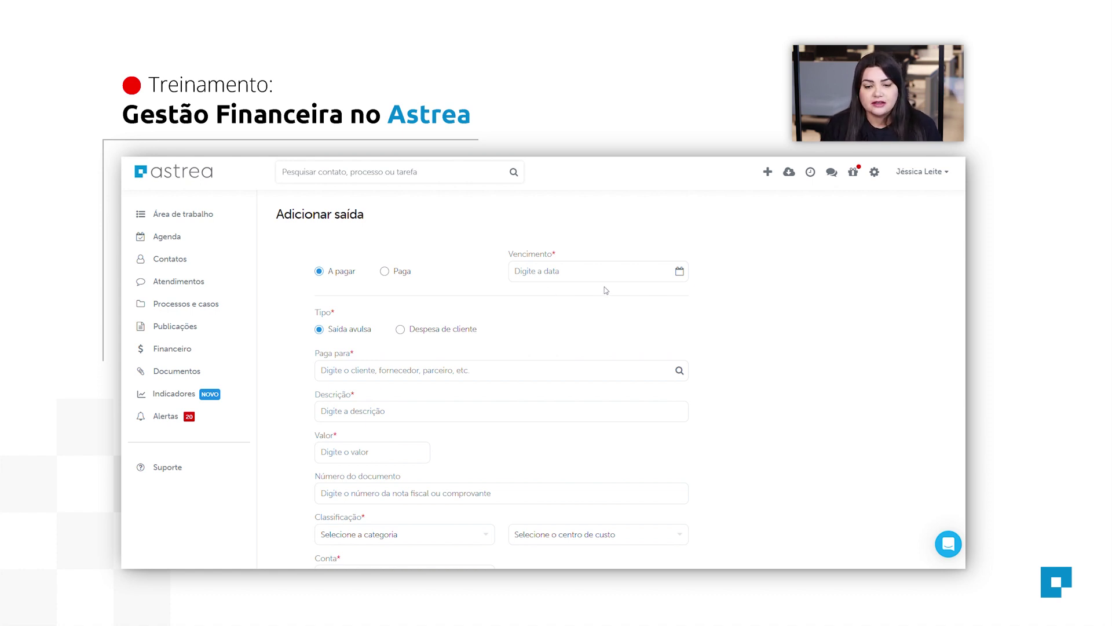
{"action": "left_click", "coordinate": [637, 272]}
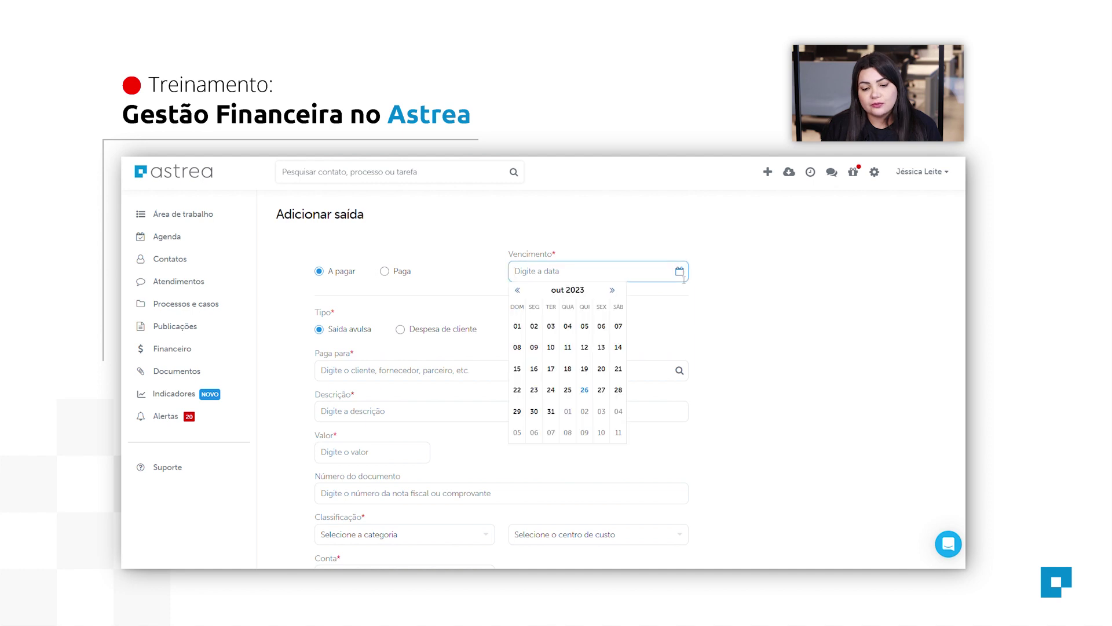
{"action": "left_click", "coordinate": [607, 397]}
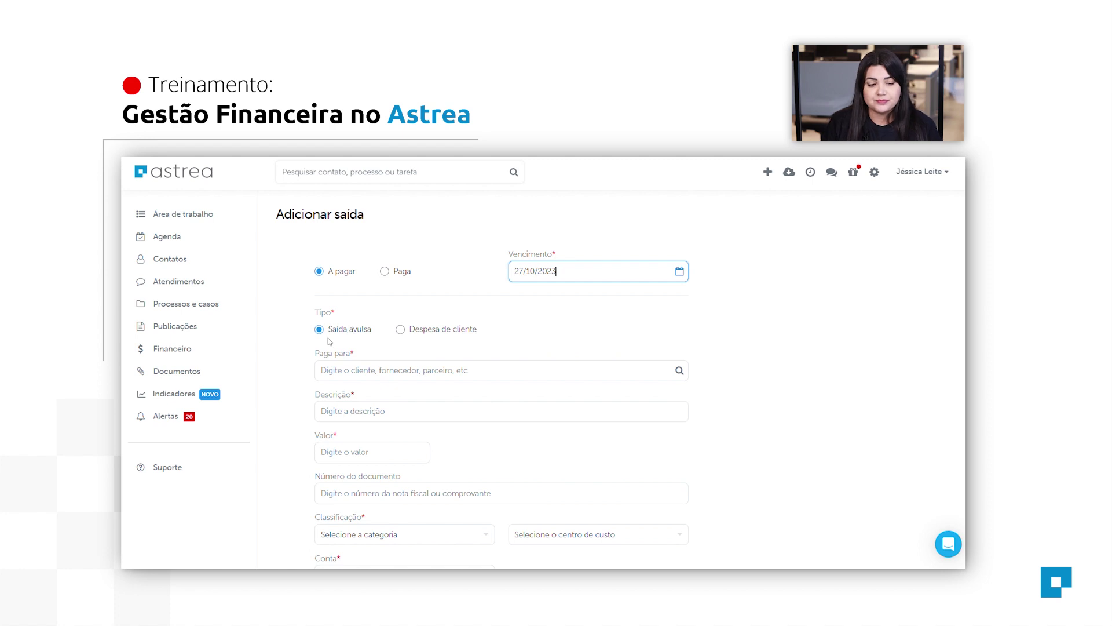
Fill in payee 'Parceria Criminal', description 'Serviço de parceria' and amount 500.
{"action": "left_click", "coordinate": [387, 370]}
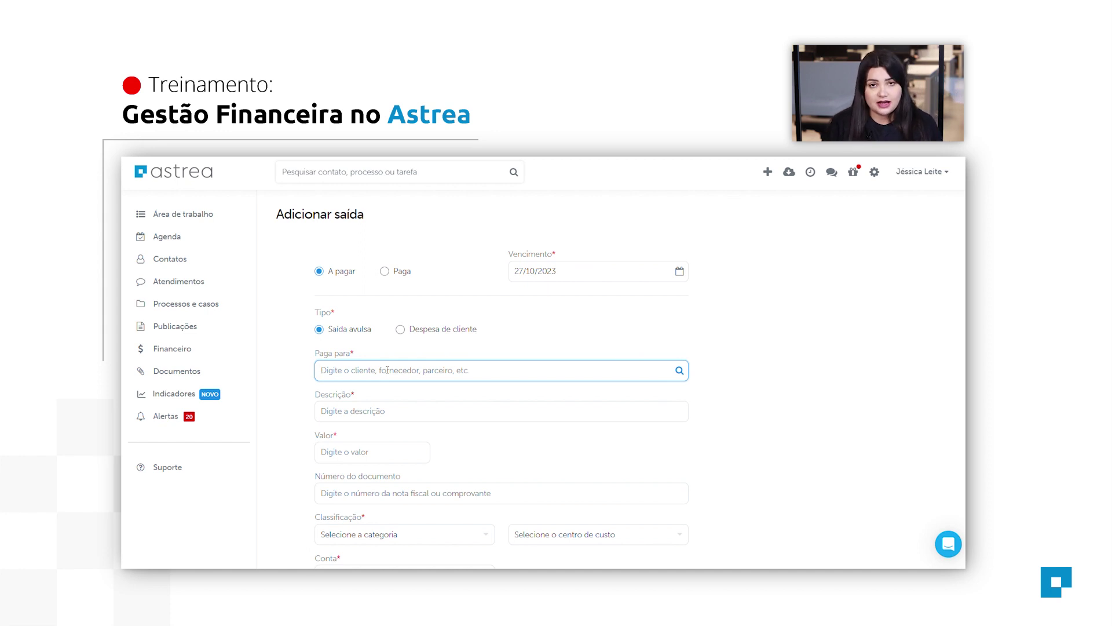
{"action": "type", "text": "P"}
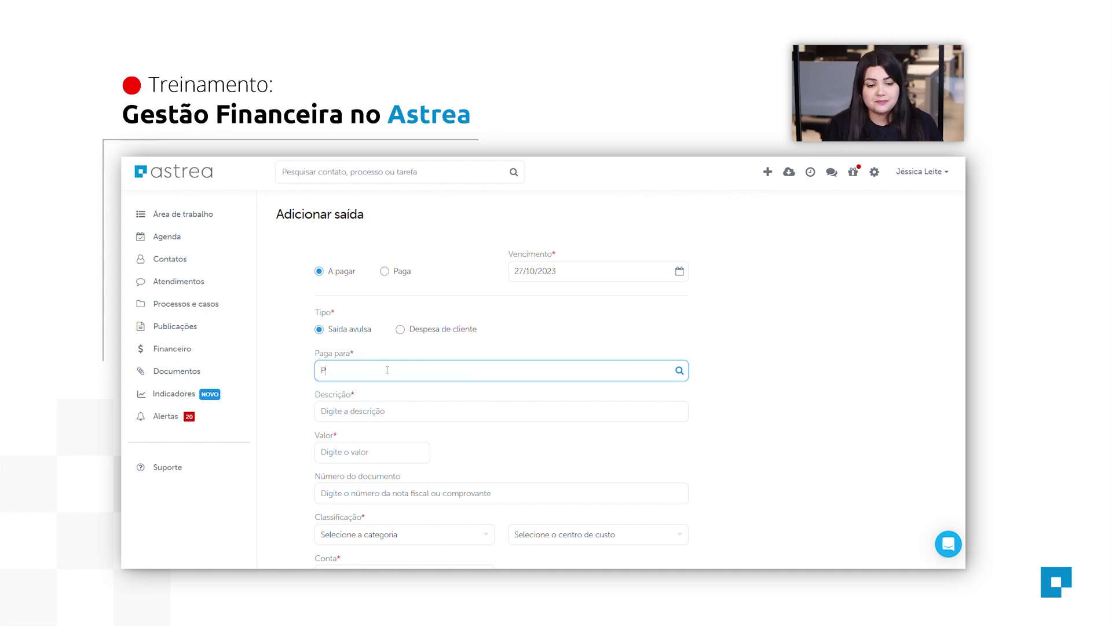
{"action": "type", "text": "arceria Criminal"}
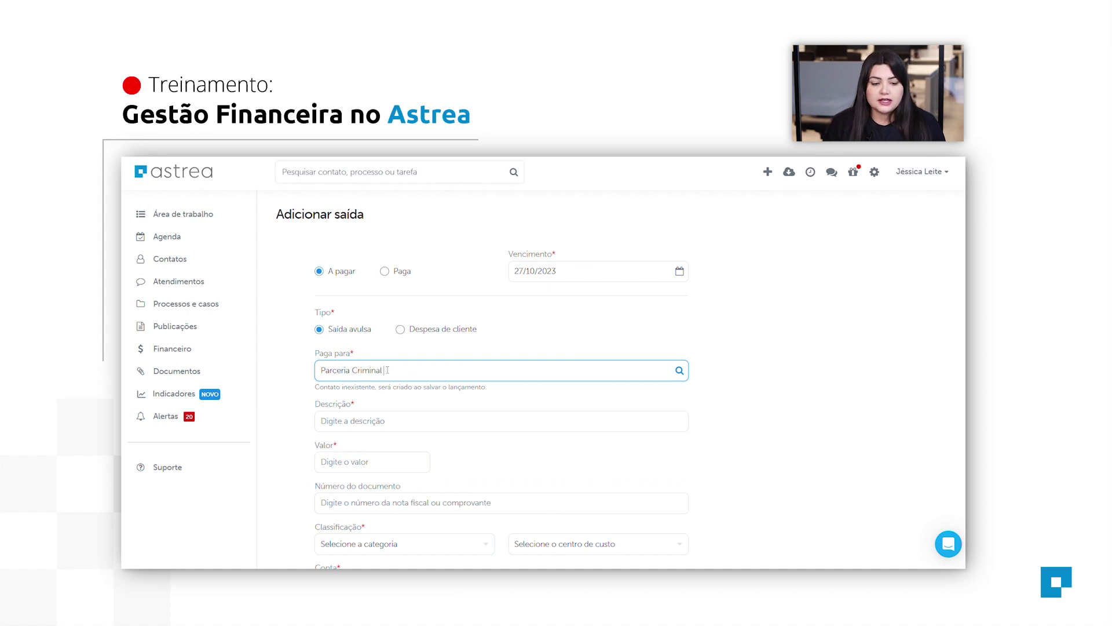
{"action": "left_click", "coordinate": [443, 420]}
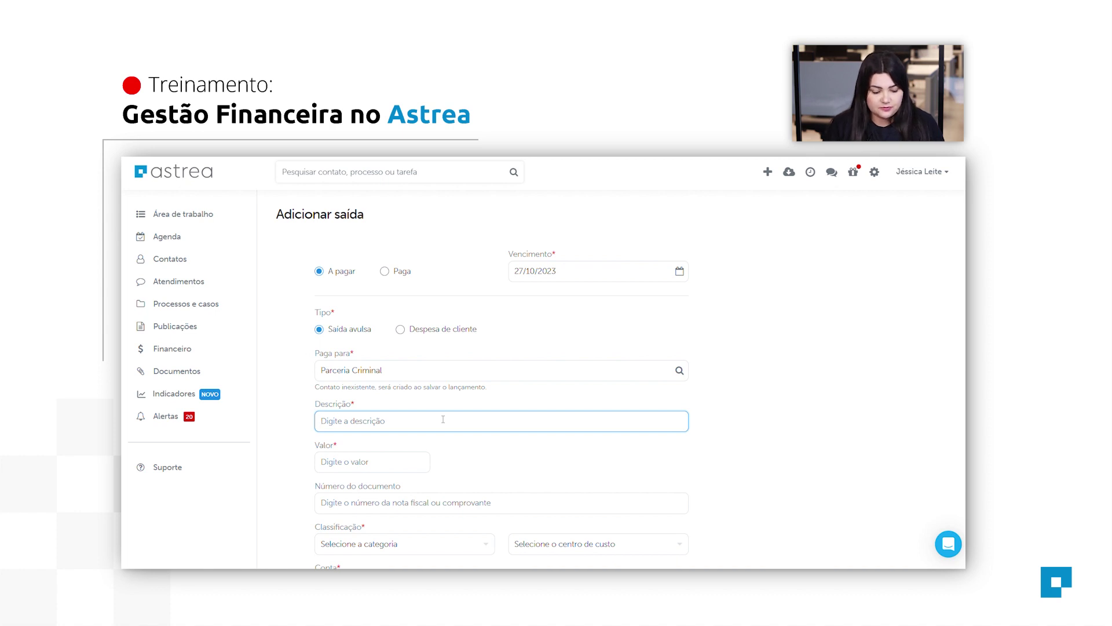
{"action": "type", "text": "Serviço de parceria"}
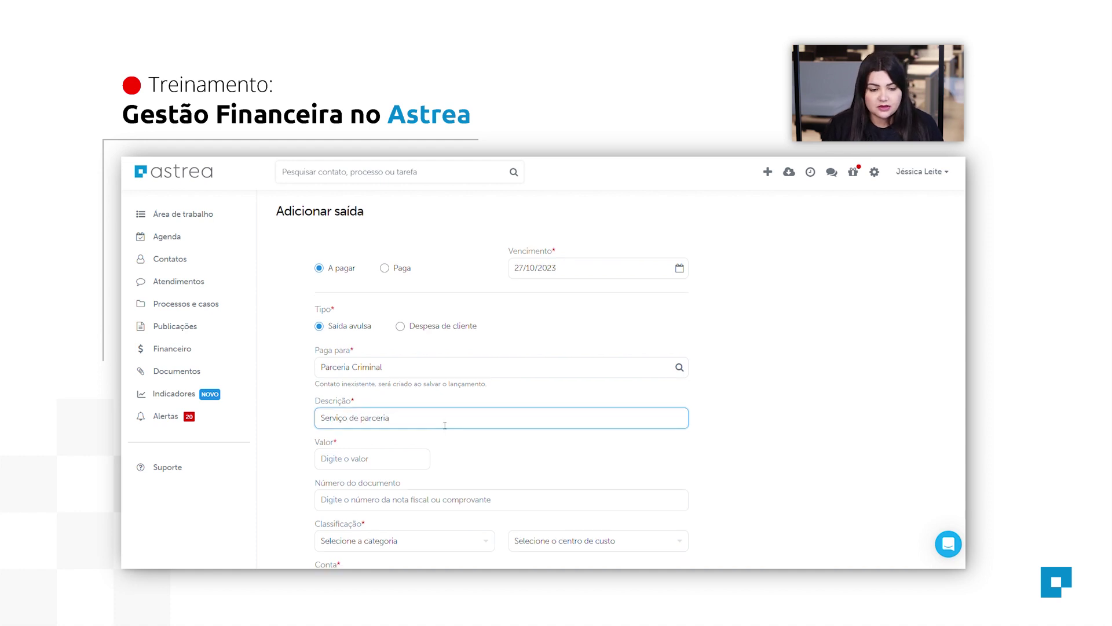
{"action": "scroll", "coordinate": [406, 420], "scroll_direction": "down", "scroll_amount": 2}
{"action": "left_click", "coordinate": [368, 349]}
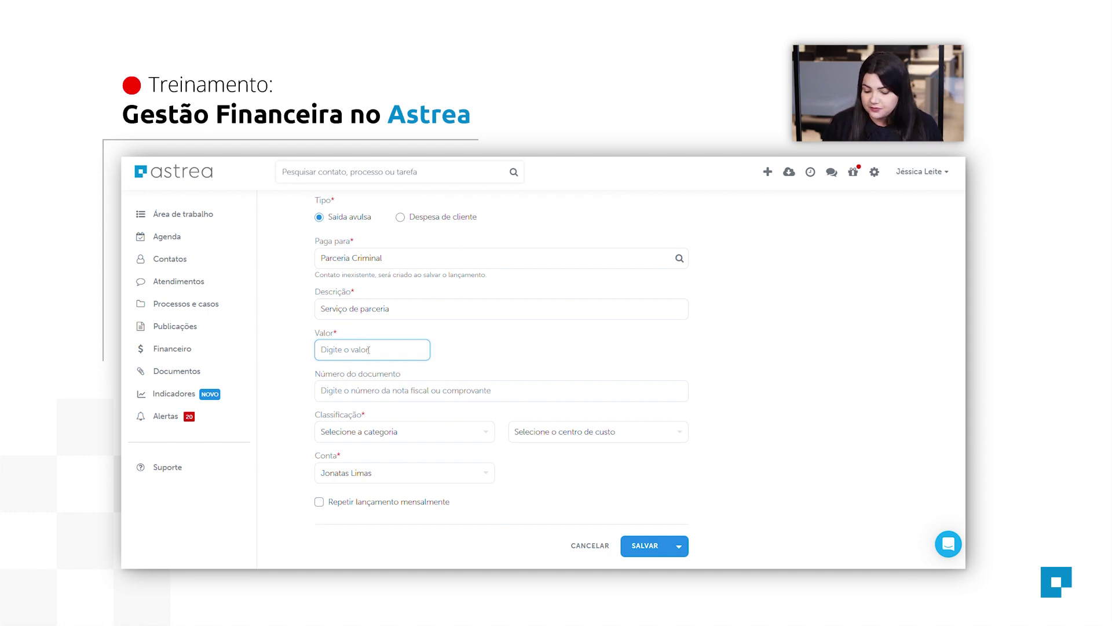
{"action": "type", "text": "500"}
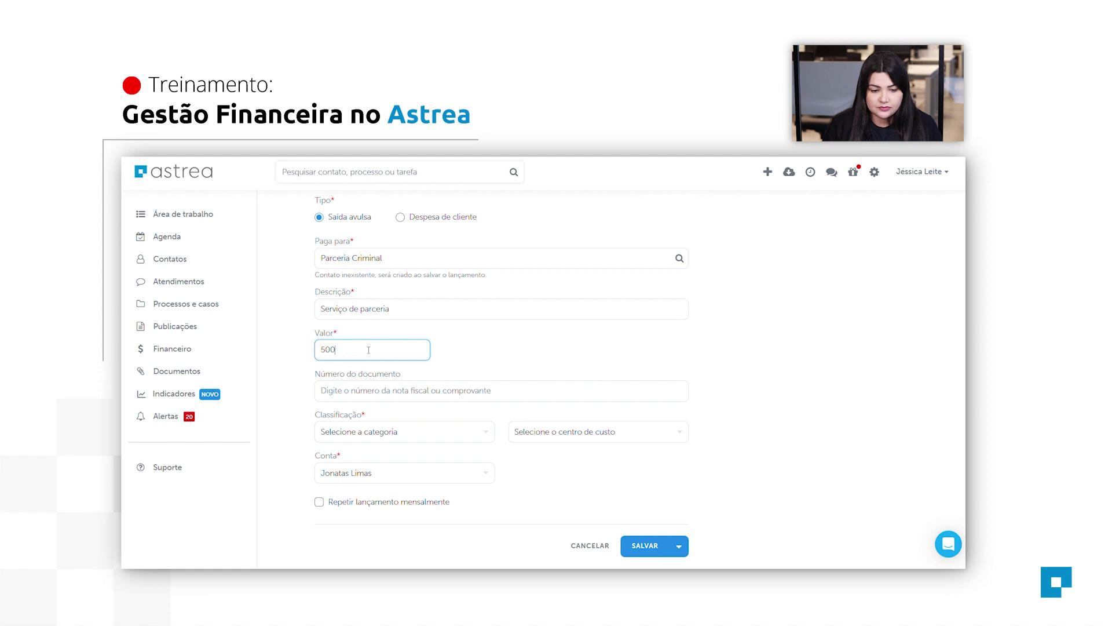
Categorize it as Repasse Parcerias with cost centre Criminal and save.
{"action": "left_click", "coordinate": [411, 443]}
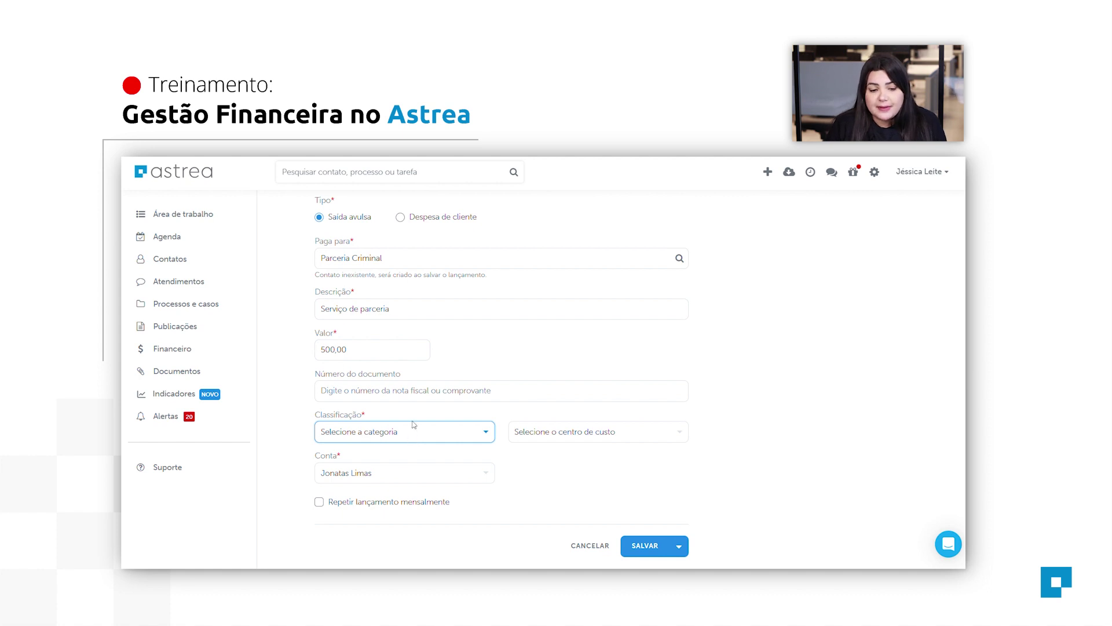
{"action": "left_click", "coordinate": [462, 373]}
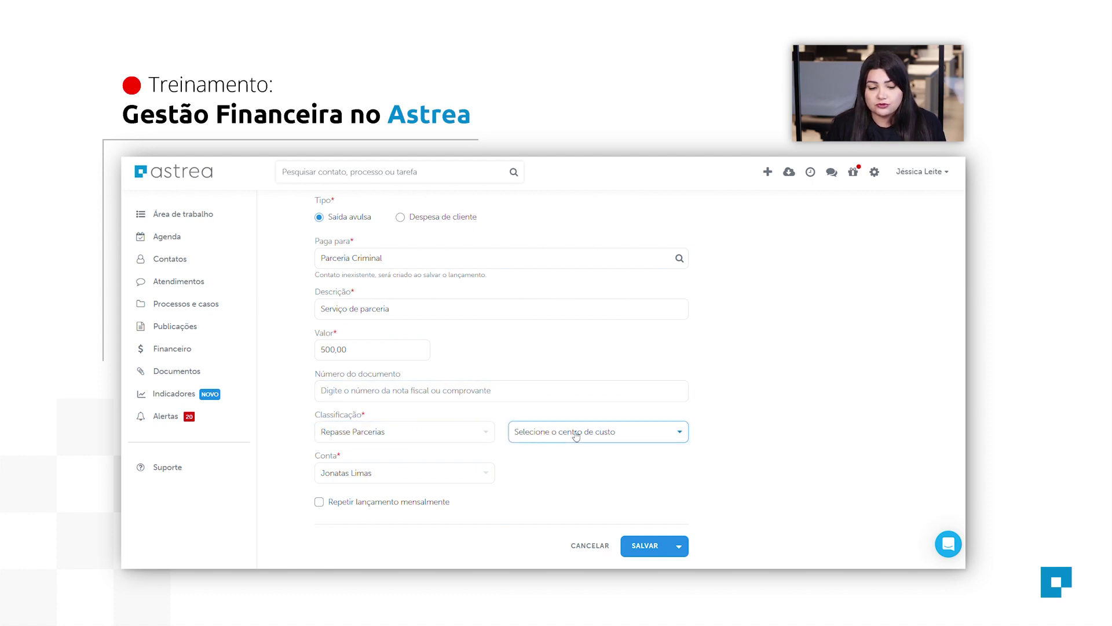
{"action": "left_click", "coordinate": [581, 483]}
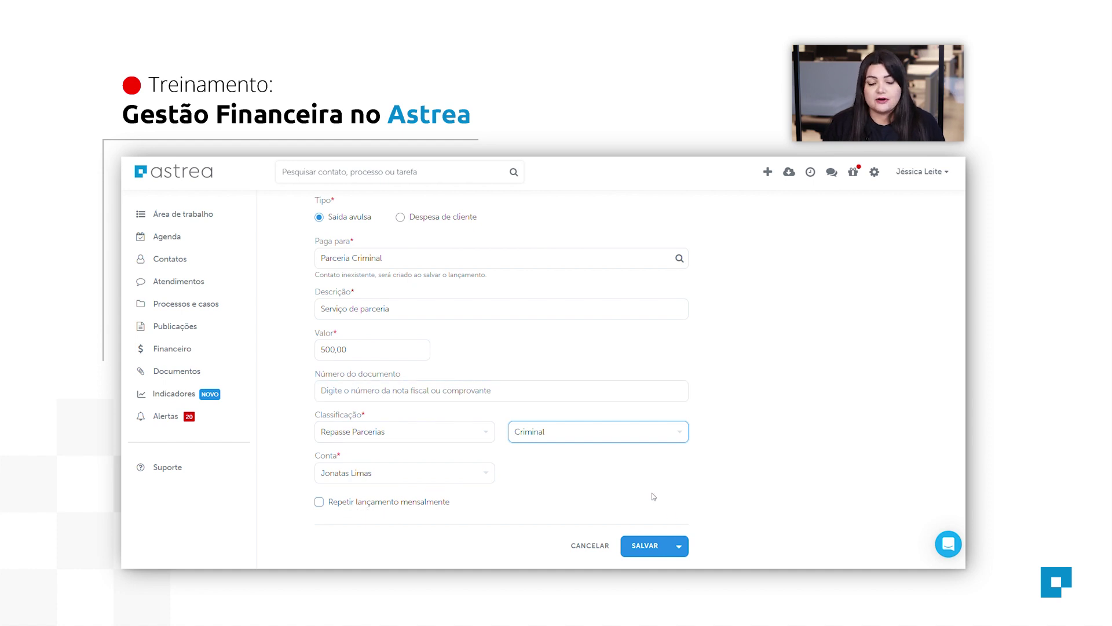
{"action": "scroll", "coordinate": [654, 495], "scroll_direction": "down", "scroll_amount": 1}
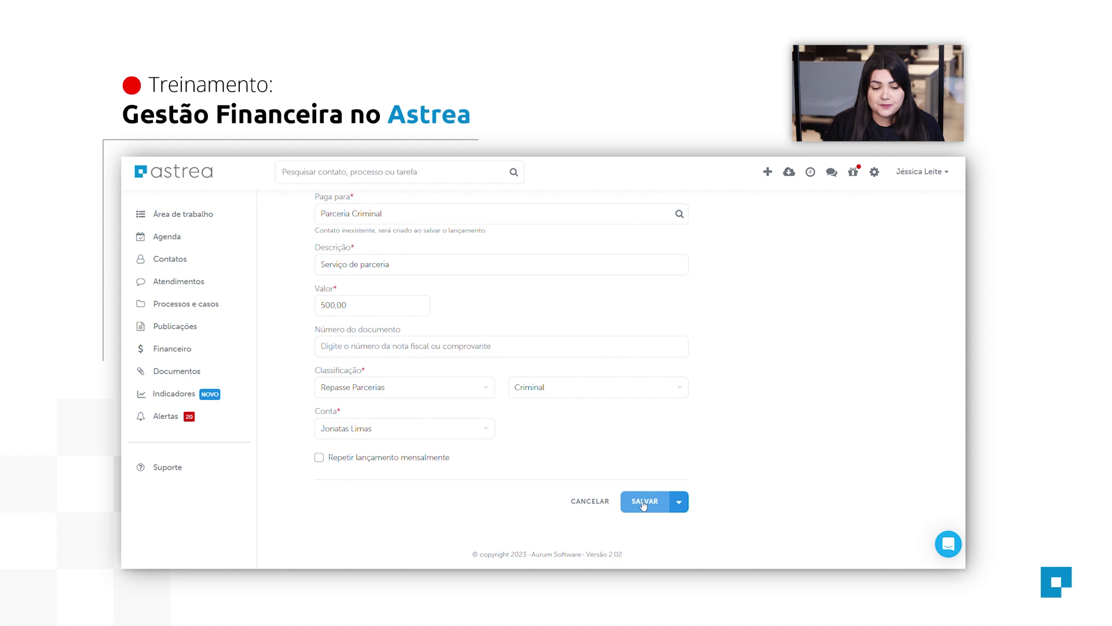
{"action": "left_click", "coordinate": [643, 506]}
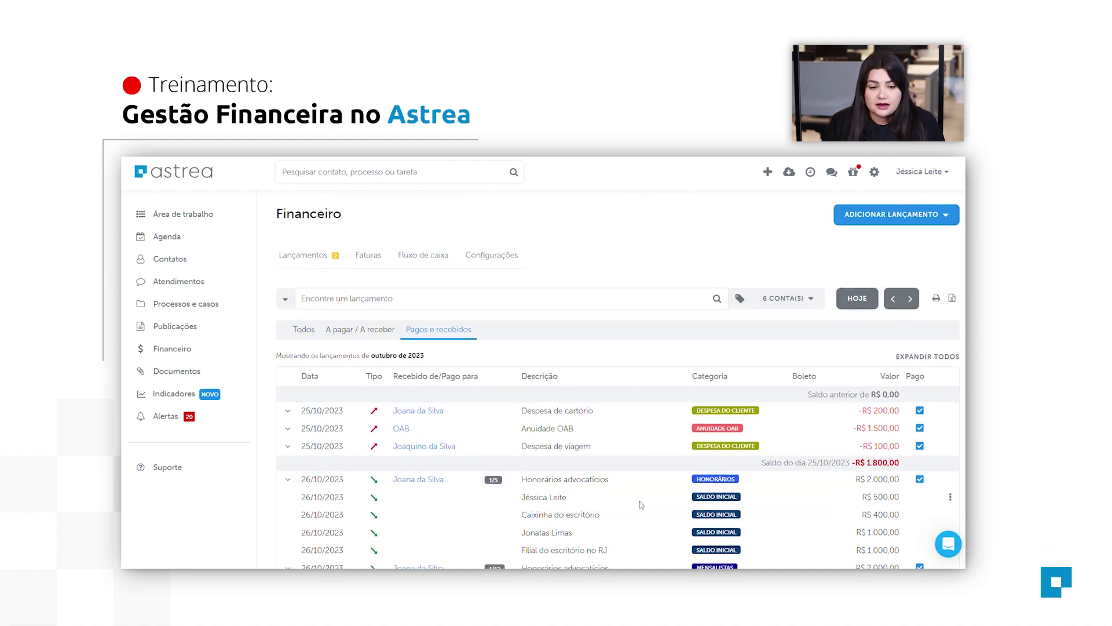
Switch to the 'A pagar / A receber' view to find the -R$ 500,00 Serviço de parceria entry.
{"action": "scroll", "coordinate": [642, 504], "scroll_direction": "down", "scroll_amount": 3}
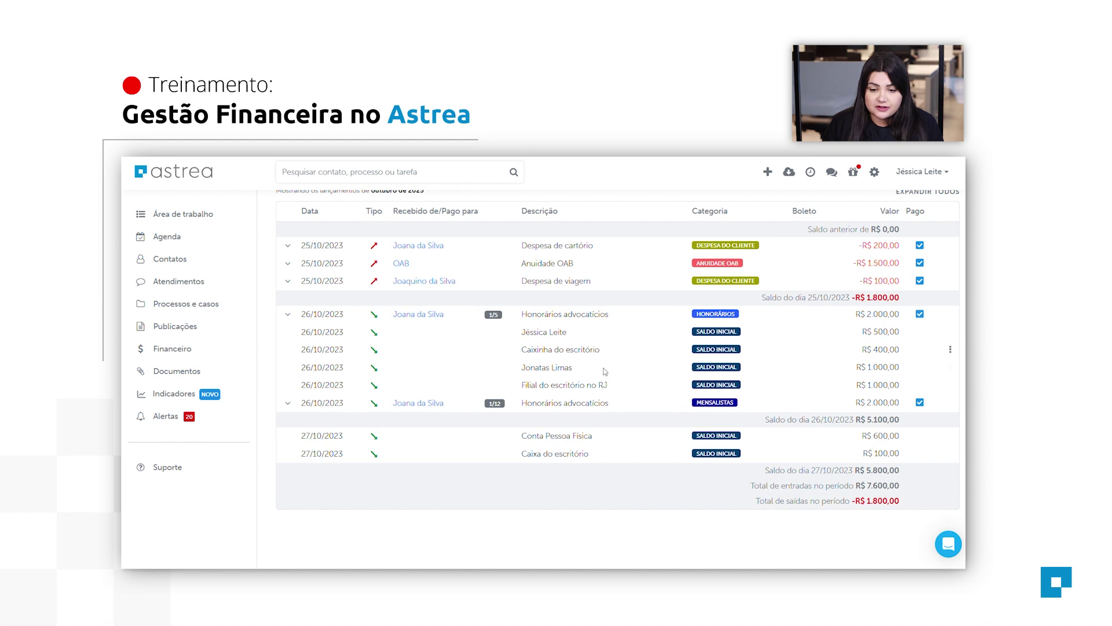
{"action": "scroll", "coordinate": [599, 376], "scroll_direction": "up", "scroll_amount": 2}
{"action": "scroll", "coordinate": [597, 404], "scroll_direction": "down", "scroll_amount": 1}
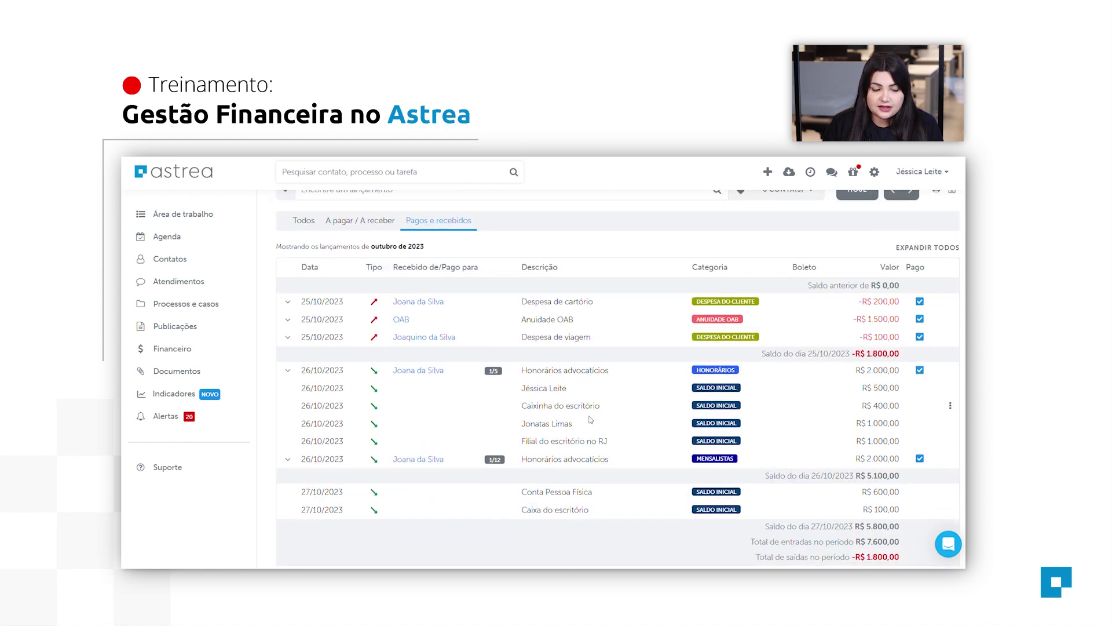
{"action": "left_click", "coordinate": [332, 222]}
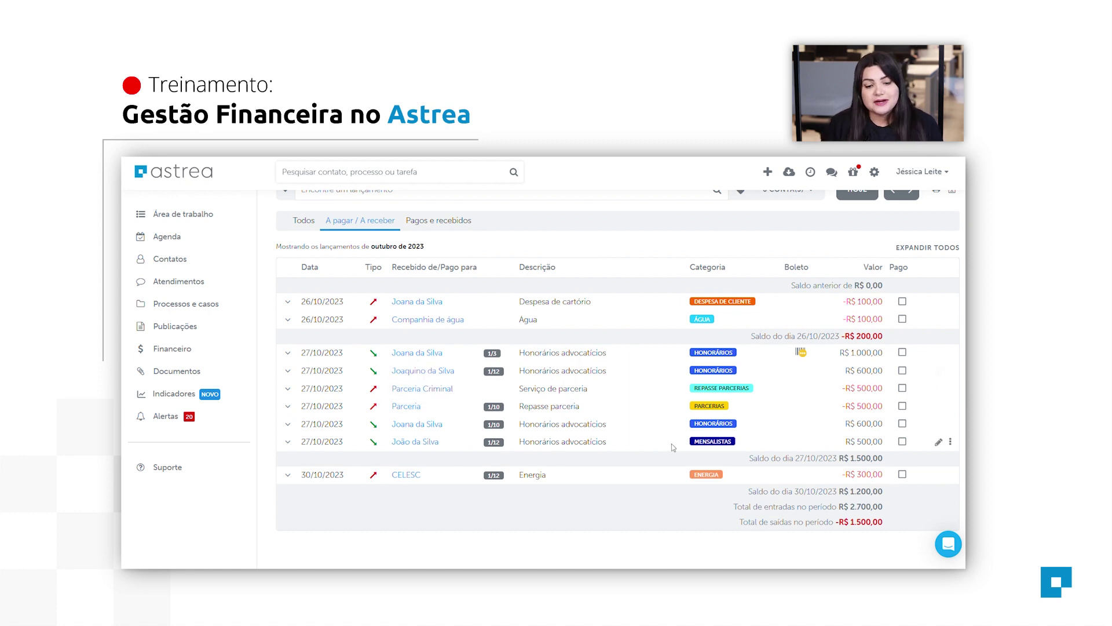
{"action": "scroll", "coordinate": [666, 448], "scroll_direction": "up", "scroll_amount": 3}
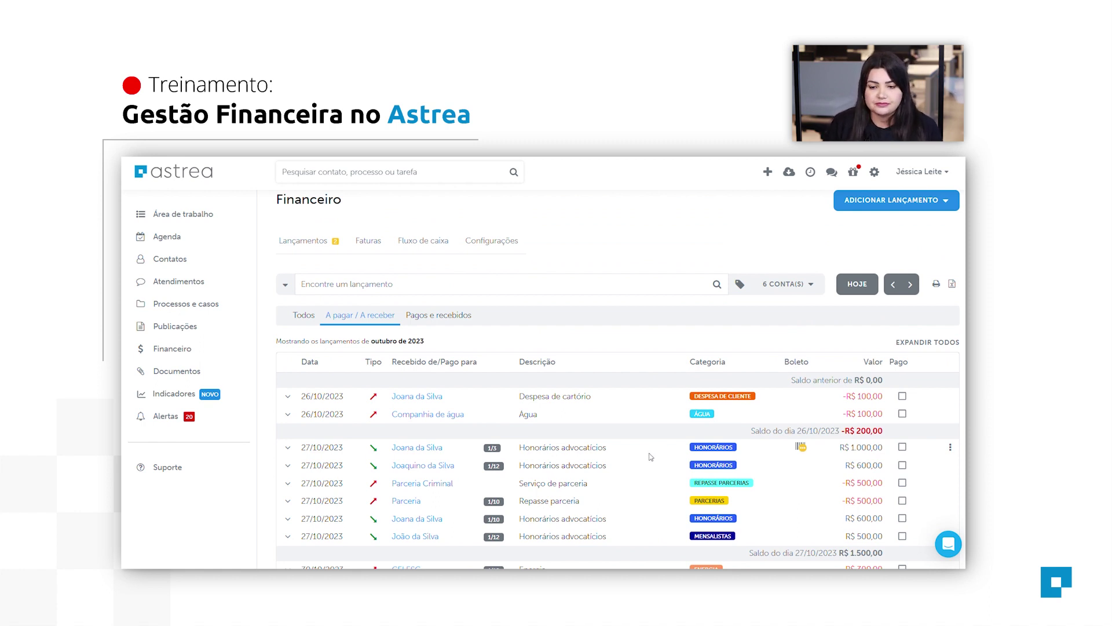
{"action": "scroll", "coordinate": [651, 457], "scroll_direction": "up", "scroll_amount": 1}
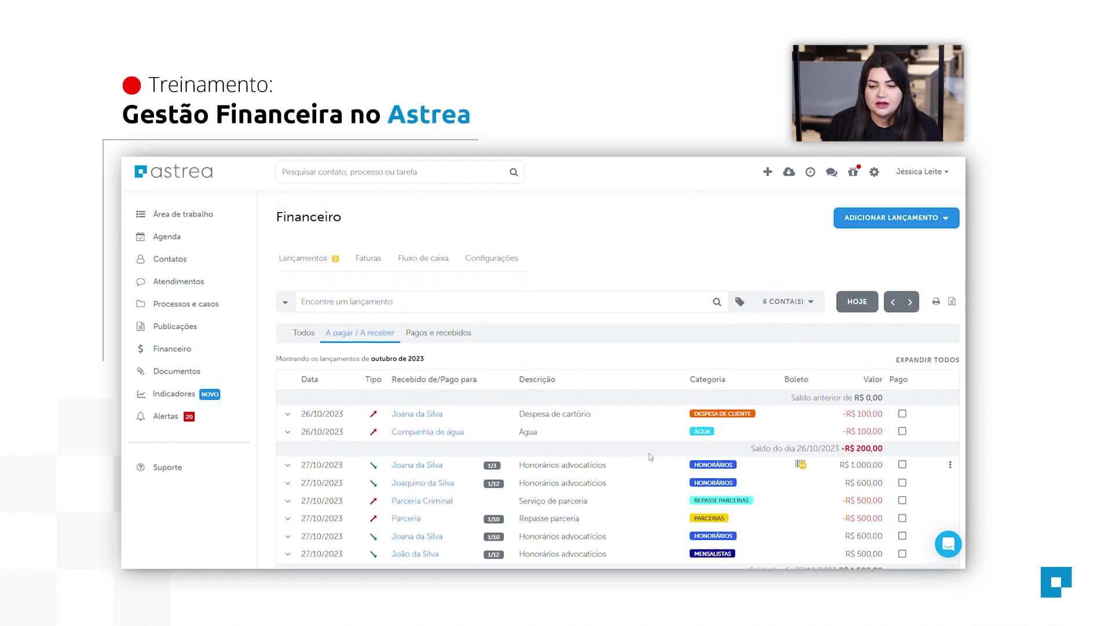
Start a transfer from Caixa do escritório to the staff member's account.
{"action": "left_click", "coordinate": [898, 226]}
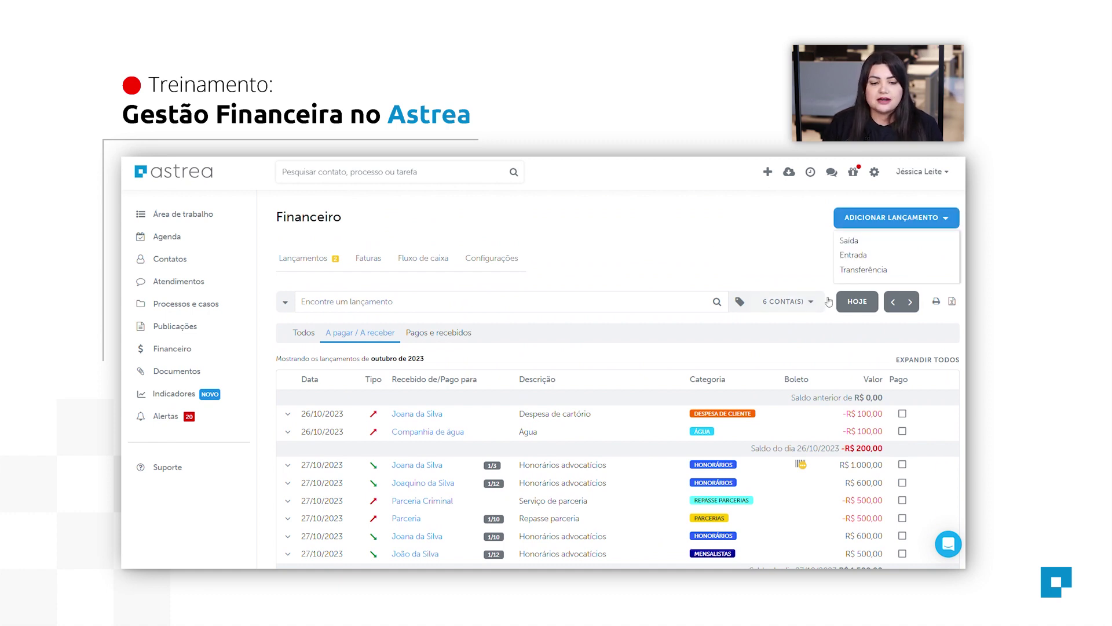
{"action": "left_click", "coordinate": [882, 275]}
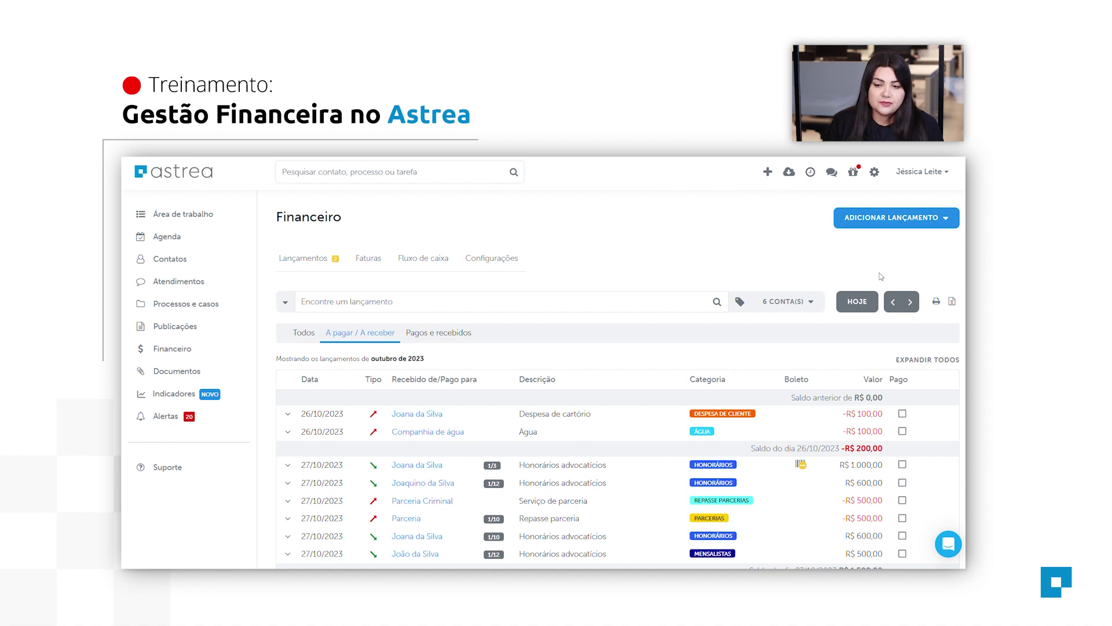
{"action": "mouse_move", "coordinate": [874, 221]}
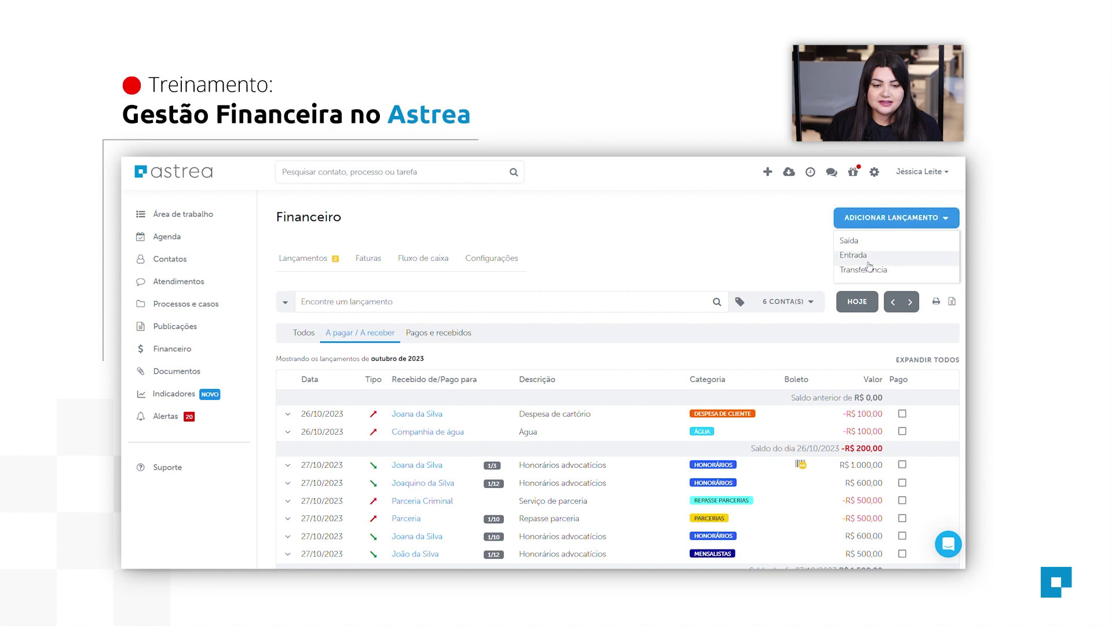
{"action": "left_click", "coordinate": [869, 268]}
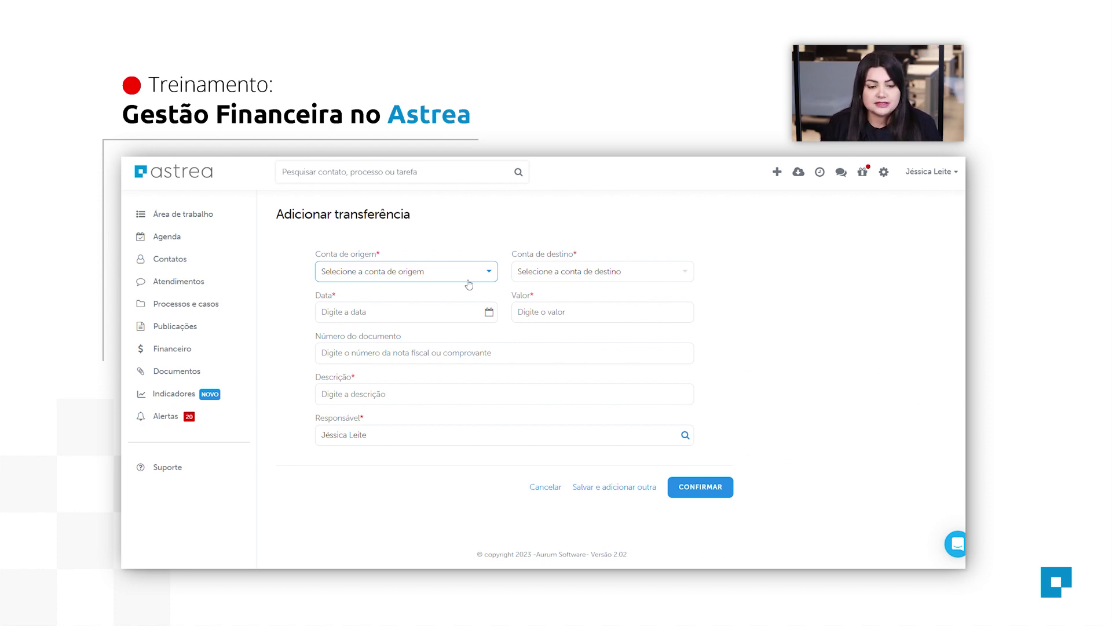
{"action": "left_click", "coordinate": [461, 301]}
{"action": "left_click", "coordinate": [564, 275]}
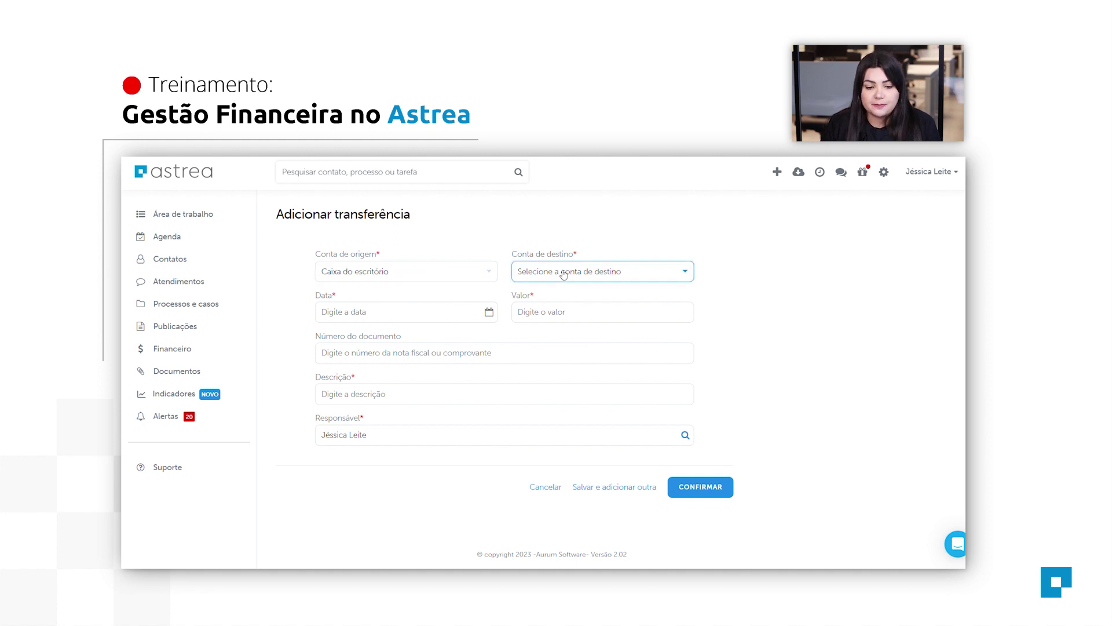
{"action": "left_click", "coordinate": [589, 339]}
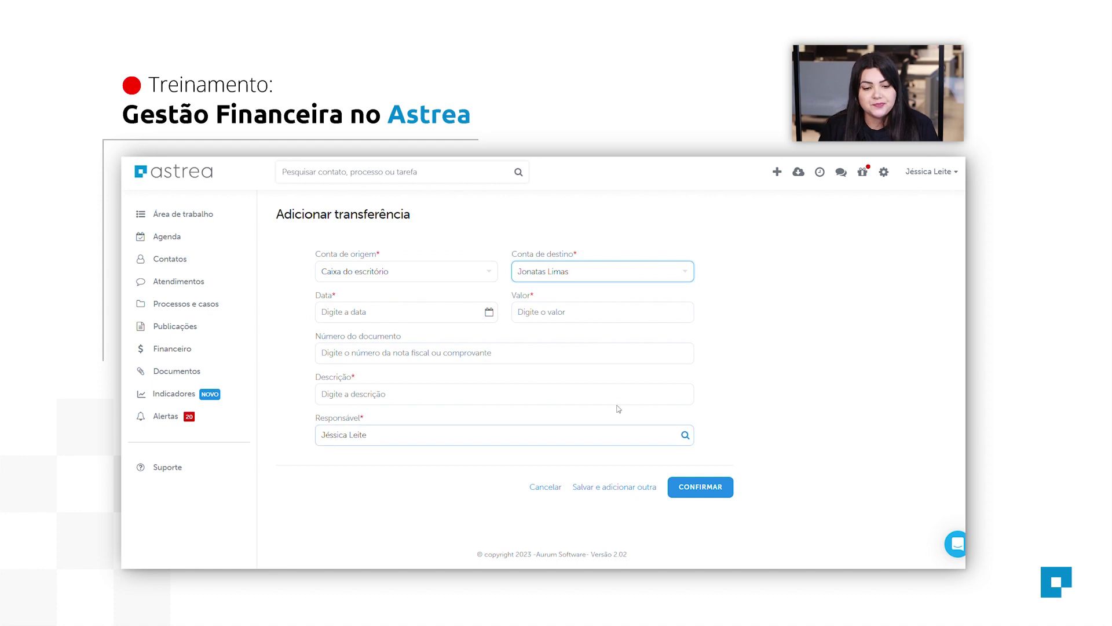
Date the transfer 26/10/2023, value 200, describe it as 'Almoço' and confirm.
{"action": "left_click", "coordinate": [494, 316]}
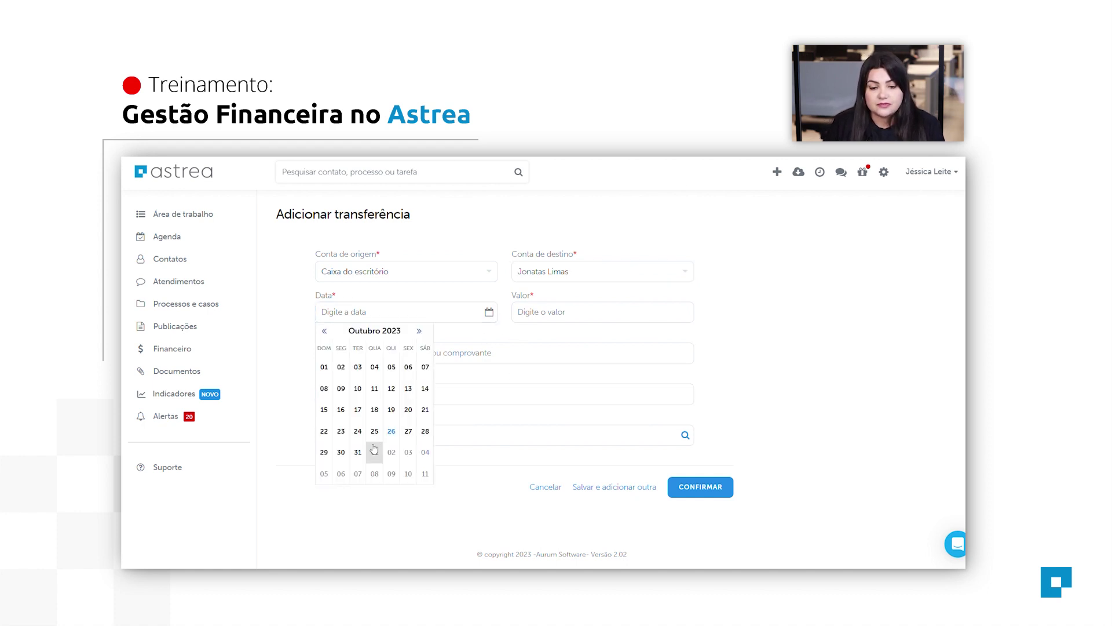
{"action": "left_click", "coordinate": [390, 432]}
{"action": "left_click", "coordinate": [616, 309]}
{"action": "type", "text": "200"}
{"action": "left_click", "coordinate": [501, 395]}
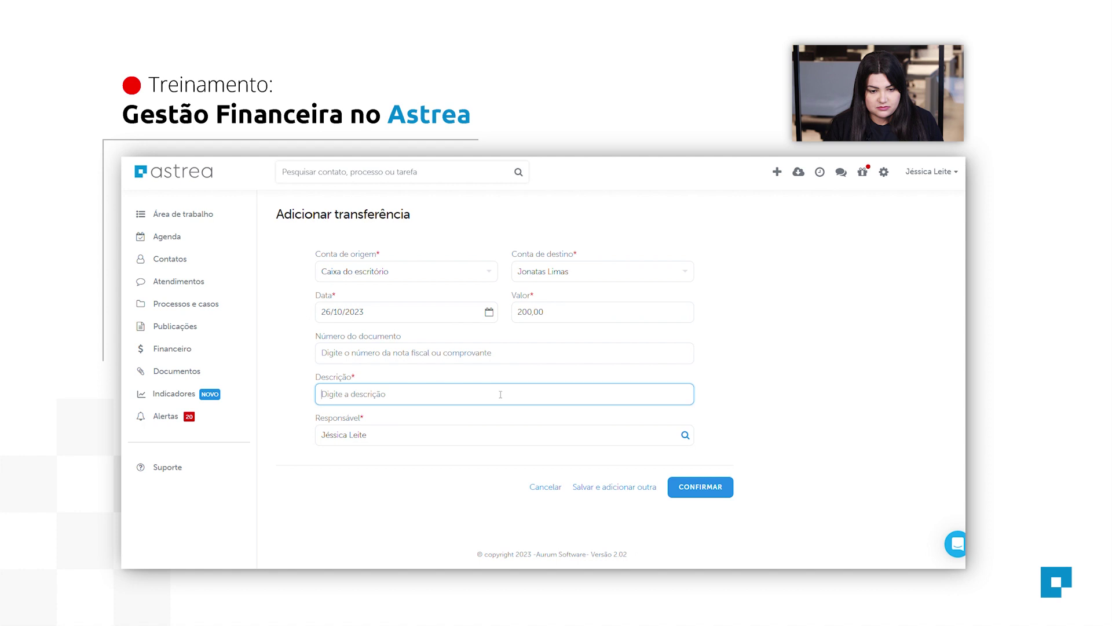
{"action": "type", "text": "Almoço"}
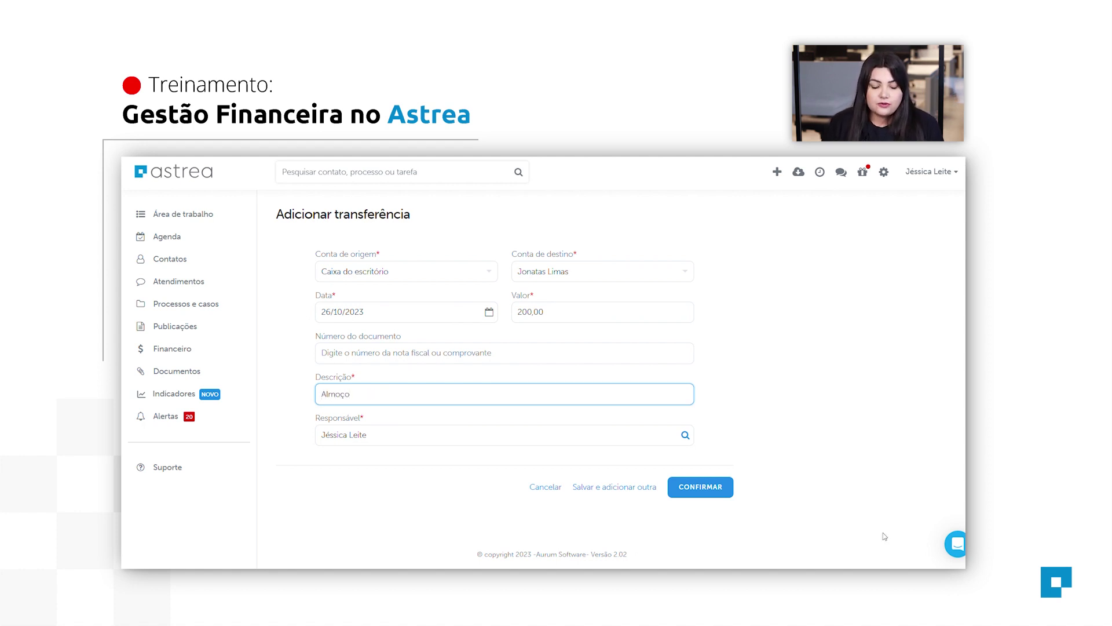
{"action": "left_click", "coordinate": [709, 491]}
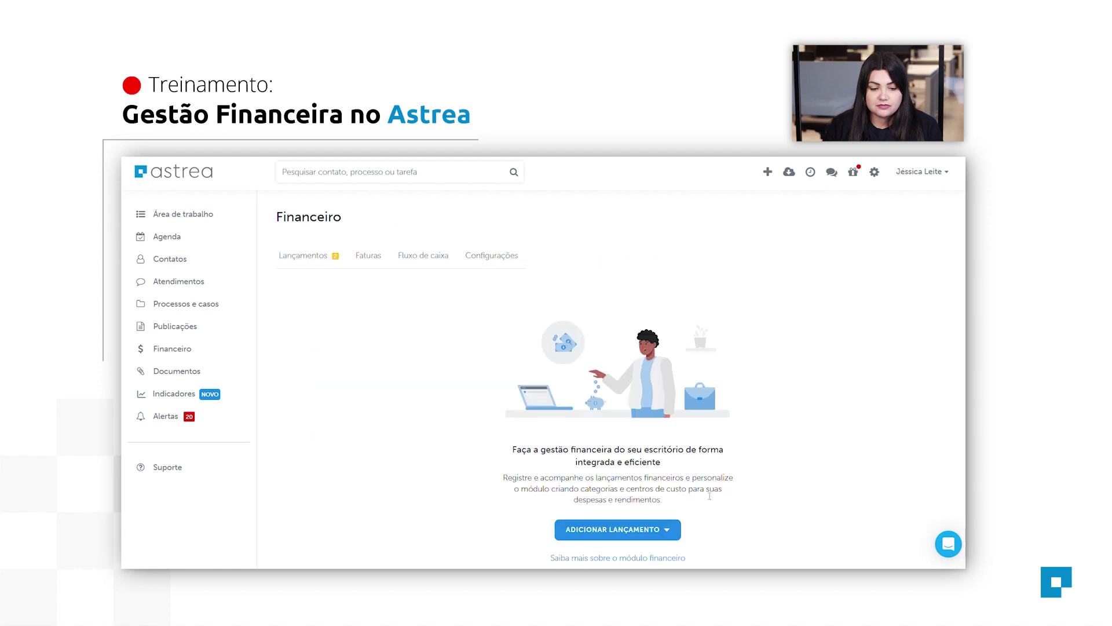
Review the entries, then open 'Pagos e recebidos' to see the paired ±R$ 200,00 Almoço rows.
{"action": "scroll", "coordinate": [556, 471], "scroll_direction": "down", "scroll_amount": 3}
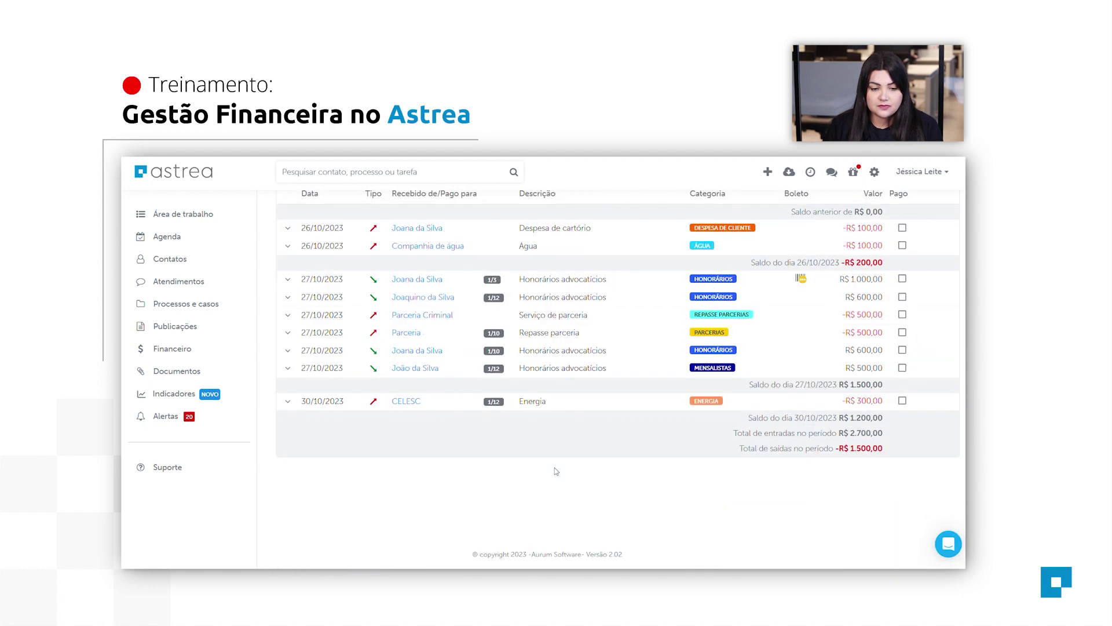
{"action": "scroll", "coordinate": [556, 471], "scroll_direction": "up", "scroll_amount": 3}
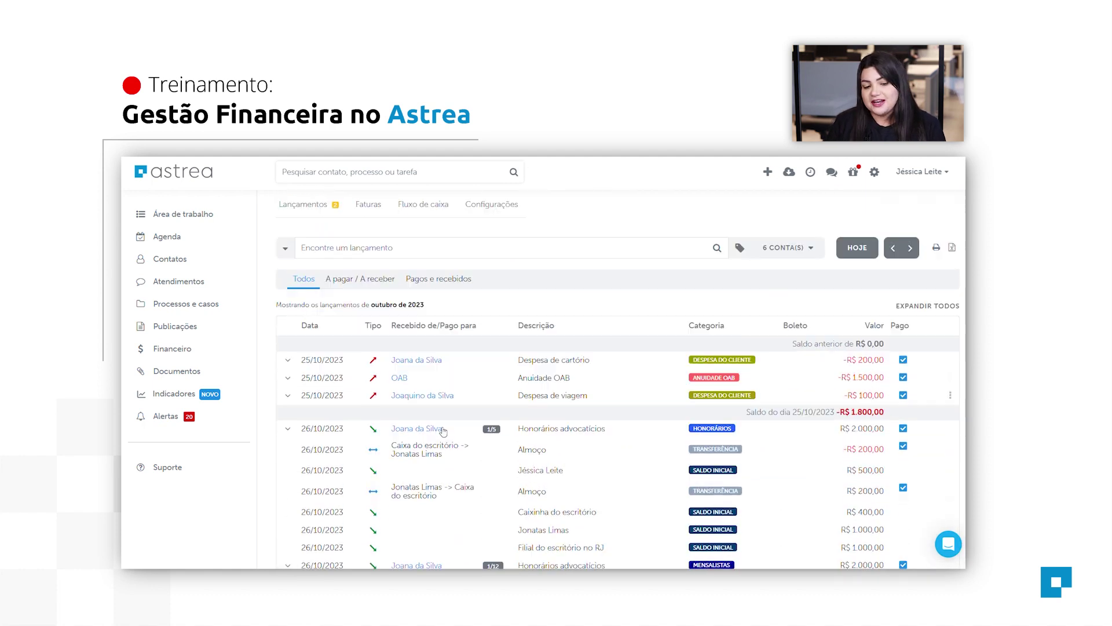
{"action": "scroll", "coordinate": [443, 432], "scroll_direction": "down", "scroll_amount": 1}
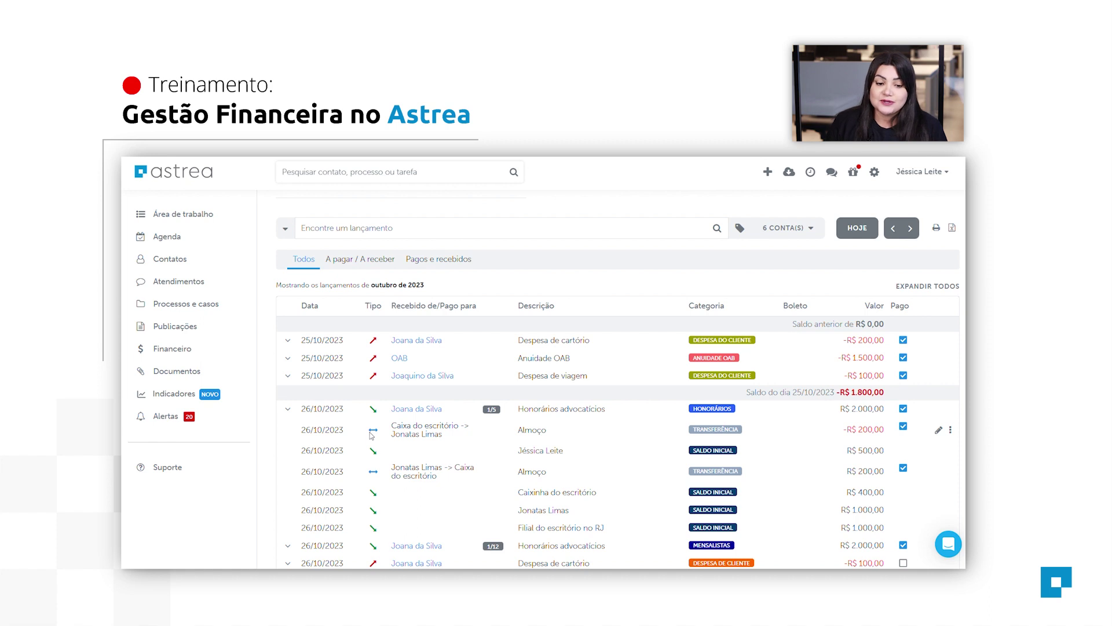
{"action": "scroll", "coordinate": [593, 281], "scroll_direction": "up", "scroll_amount": 2}
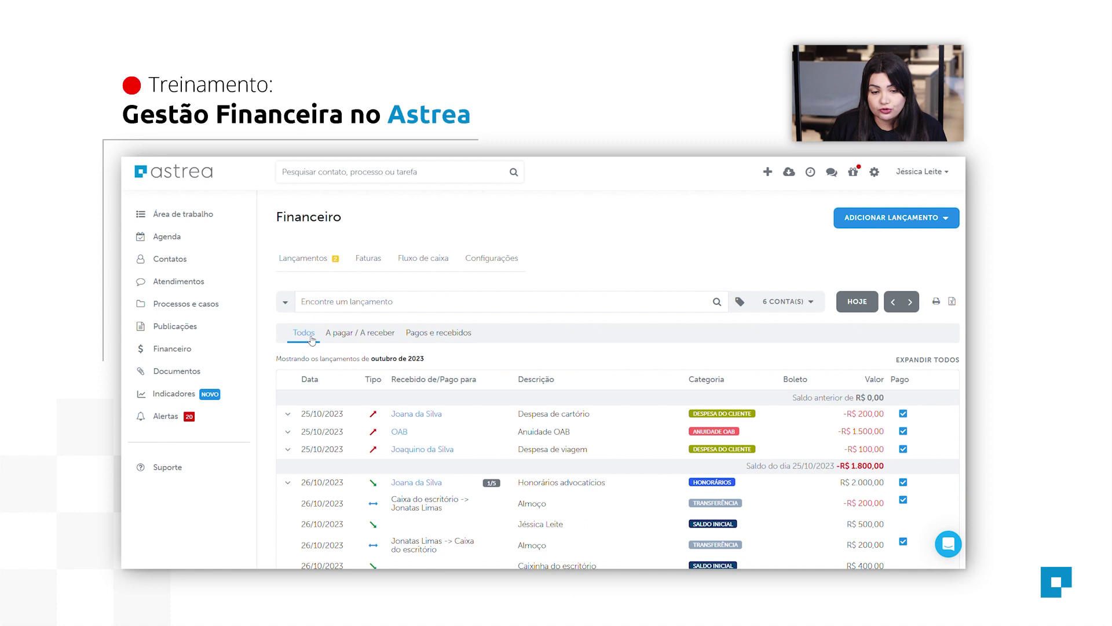
{"action": "left_click", "coordinate": [348, 338]}
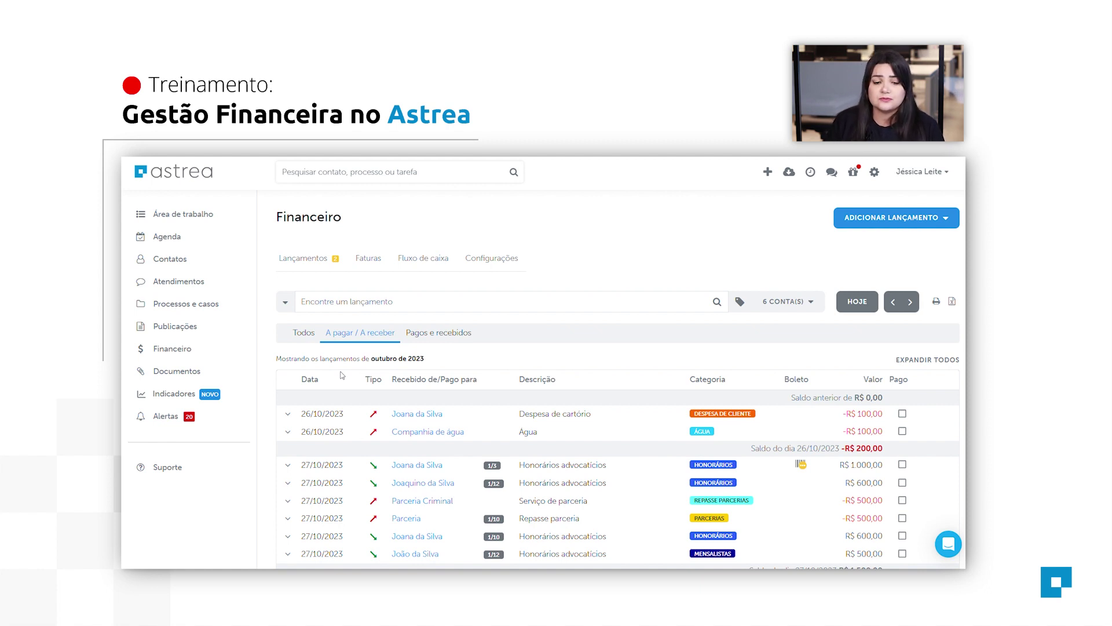
{"action": "left_click", "coordinate": [458, 342]}
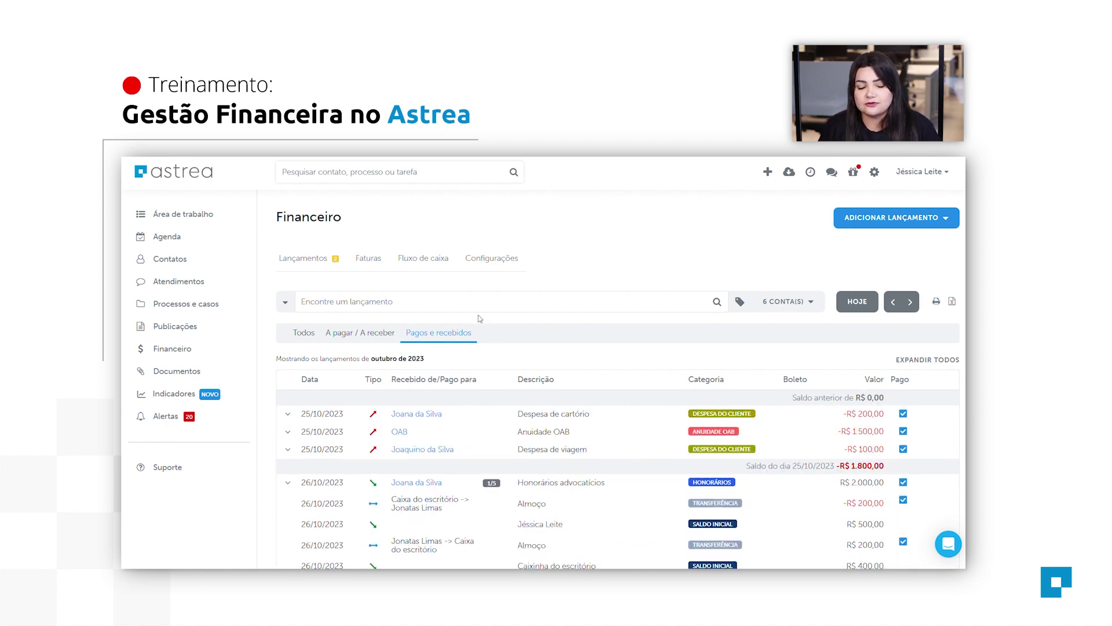
{"action": "scroll", "coordinate": [579, 434], "scroll_direction": "down", "scroll_amount": 3}
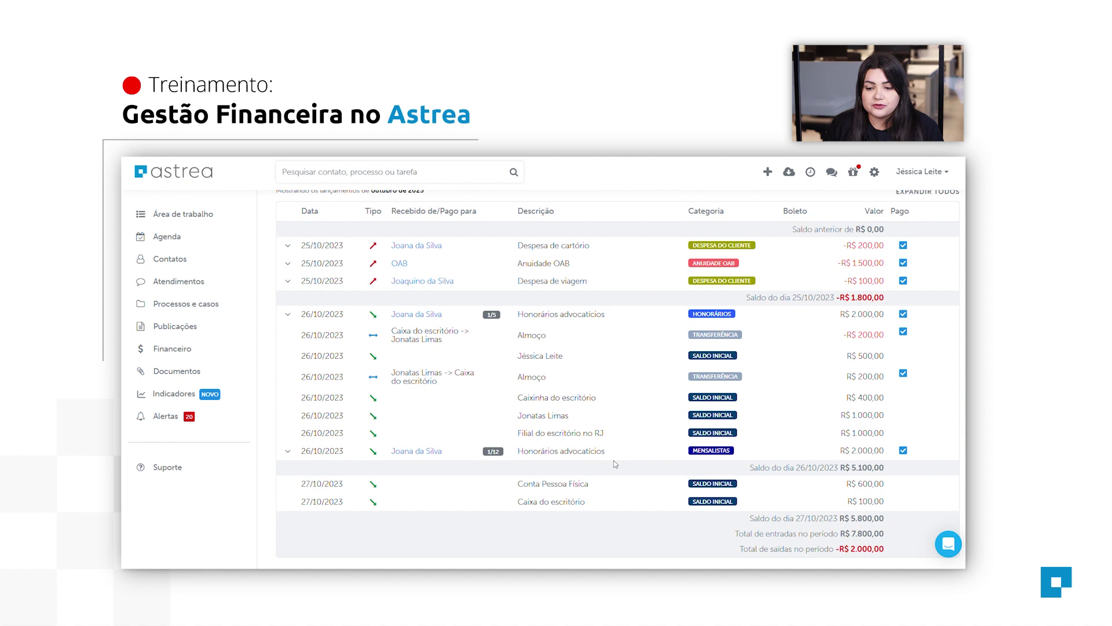
{"action": "scroll", "coordinate": [625, 467], "scroll_direction": "up", "scroll_amount": 3}
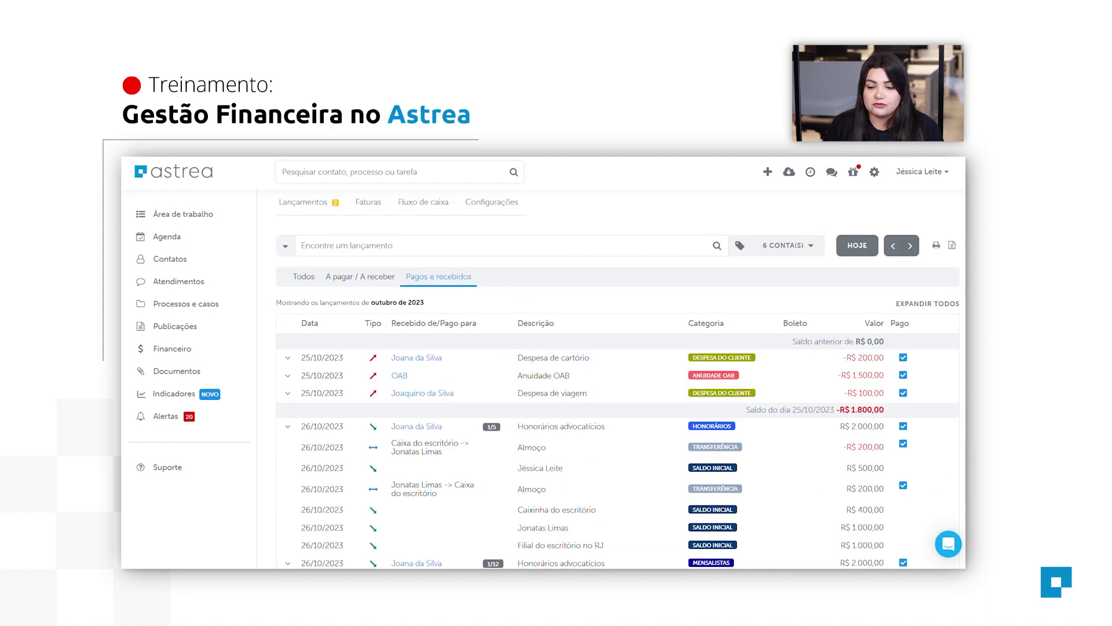
{"action": "scroll", "coordinate": [617, 379], "scroll_direction": "down", "scroll_amount": 2}
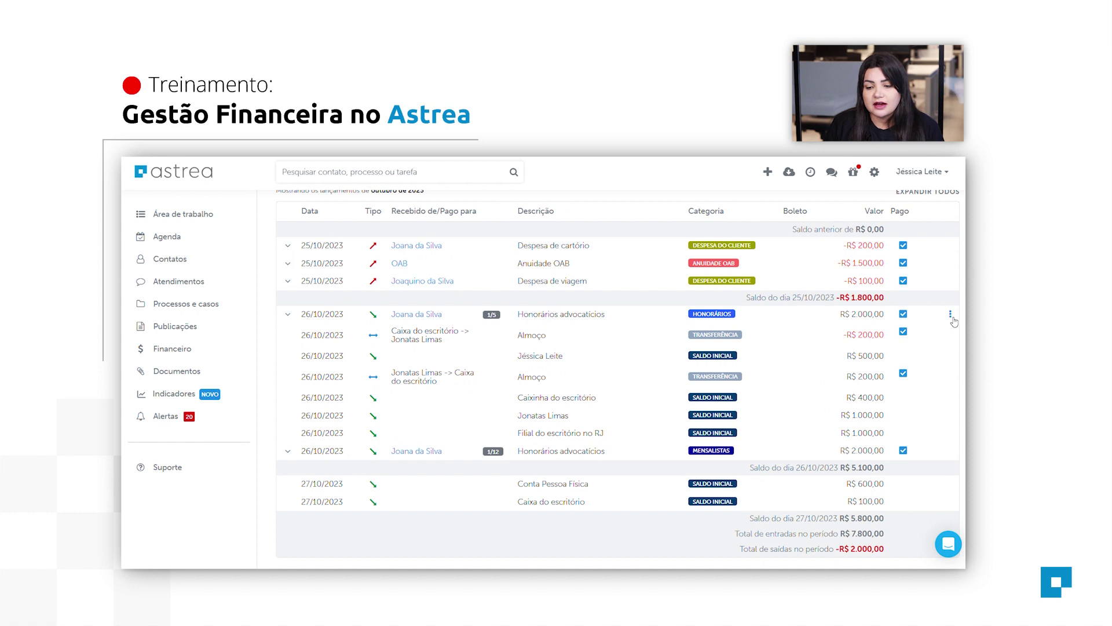
Generate a receipt for the R$ 2.000,00 fee payment, skip printing, and return to Pagos e recebidos.
{"action": "left_click", "coordinate": [951, 316]}
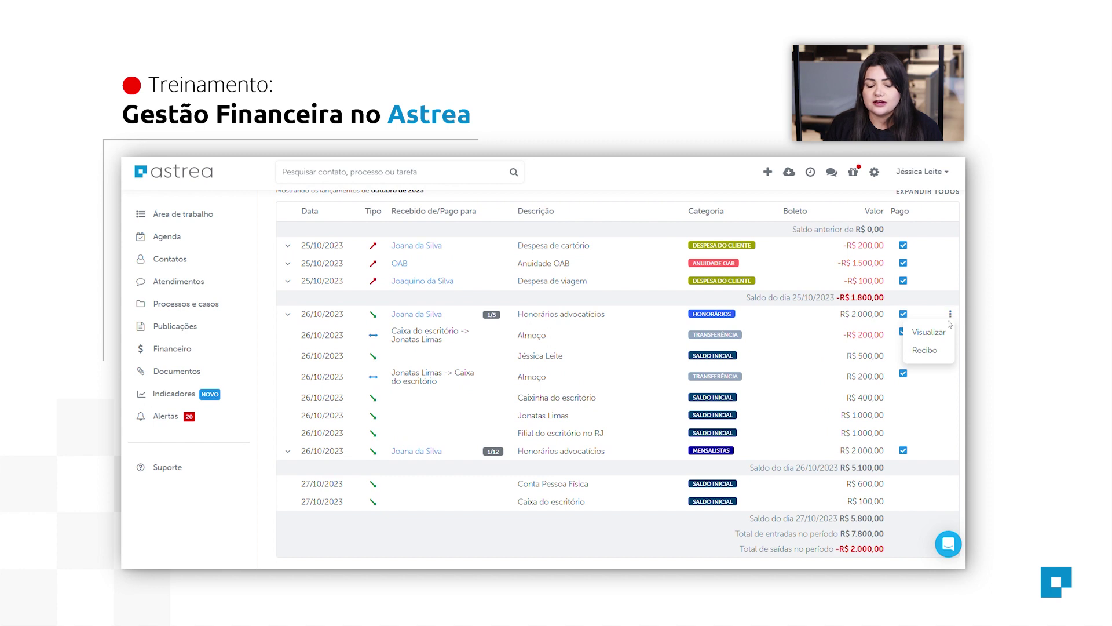
{"action": "left_click", "coordinate": [939, 355]}
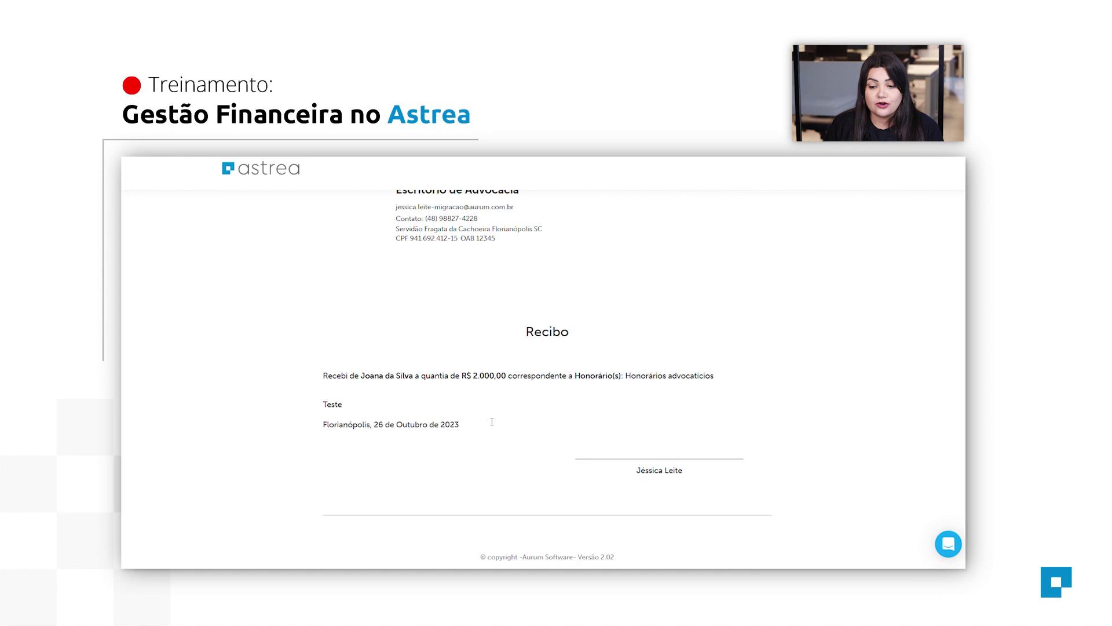
{"action": "left_click", "coordinate": [811, 519]}
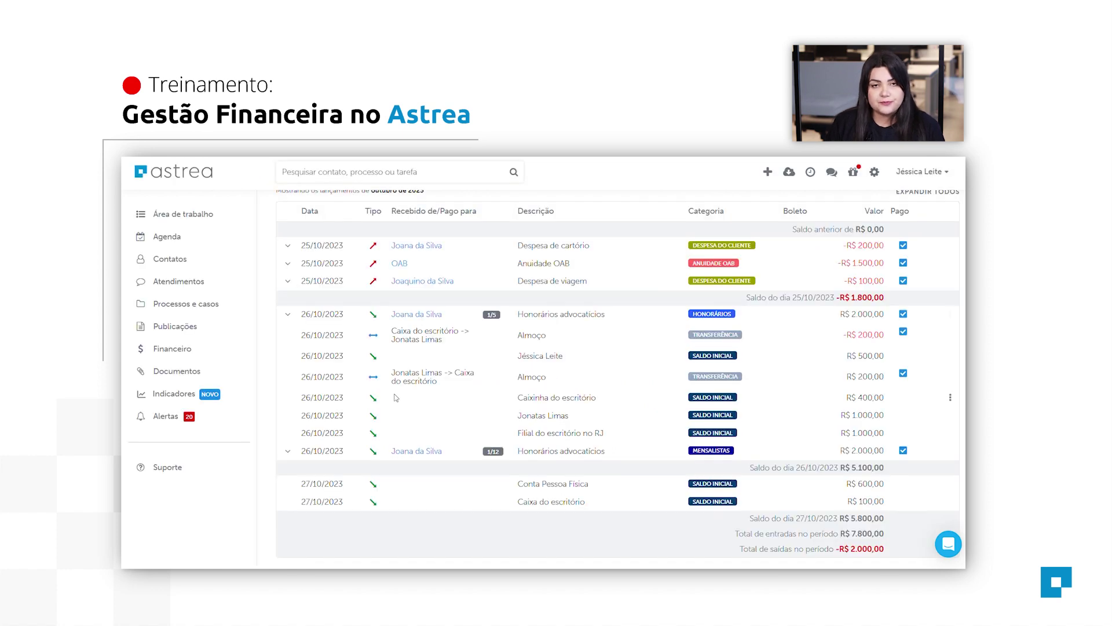
{"action": "scroll", "coordinate": [397, 397], "scroll_direction": "up", "scroll_amount": 3}
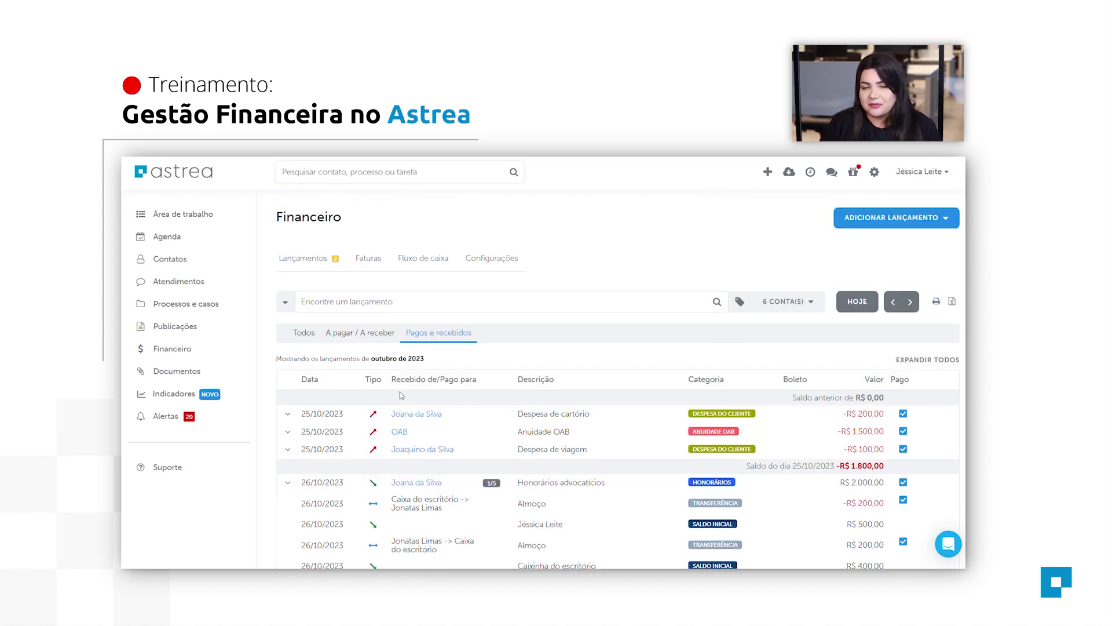
Show the Faturas A faturar list, with the two clients' pending totals of 9.800,00 and 10.300,00.
{"action": "left_click", "coordinate": [399, 299]}
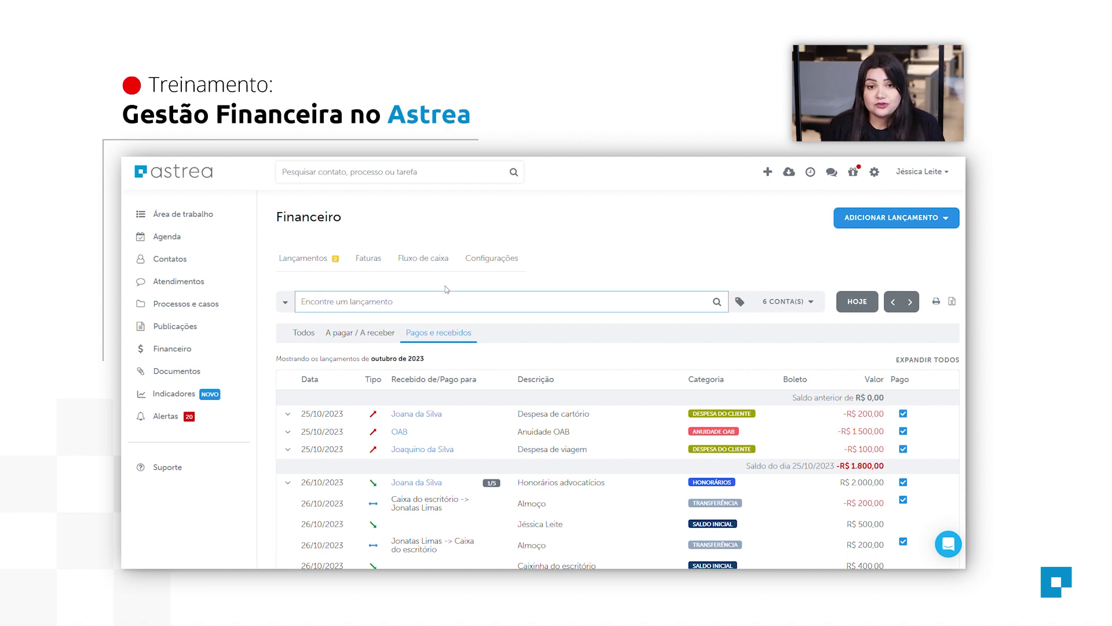
{"action": "left_click", "coordinate": [376, 266]}
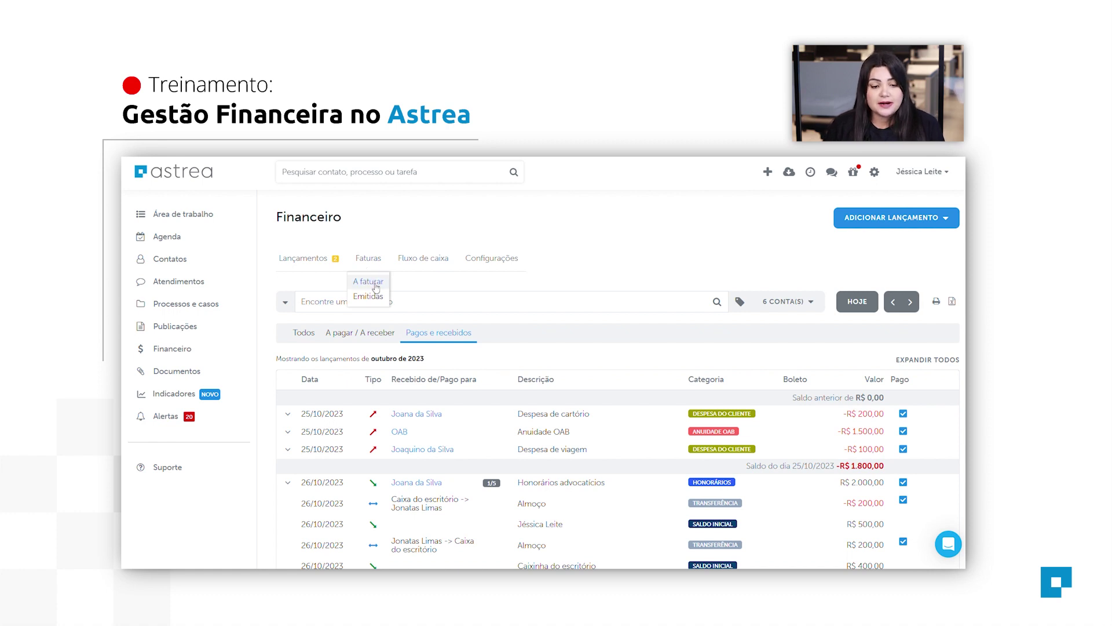
{"action": "left_click", "coordinate": [376, 285]}
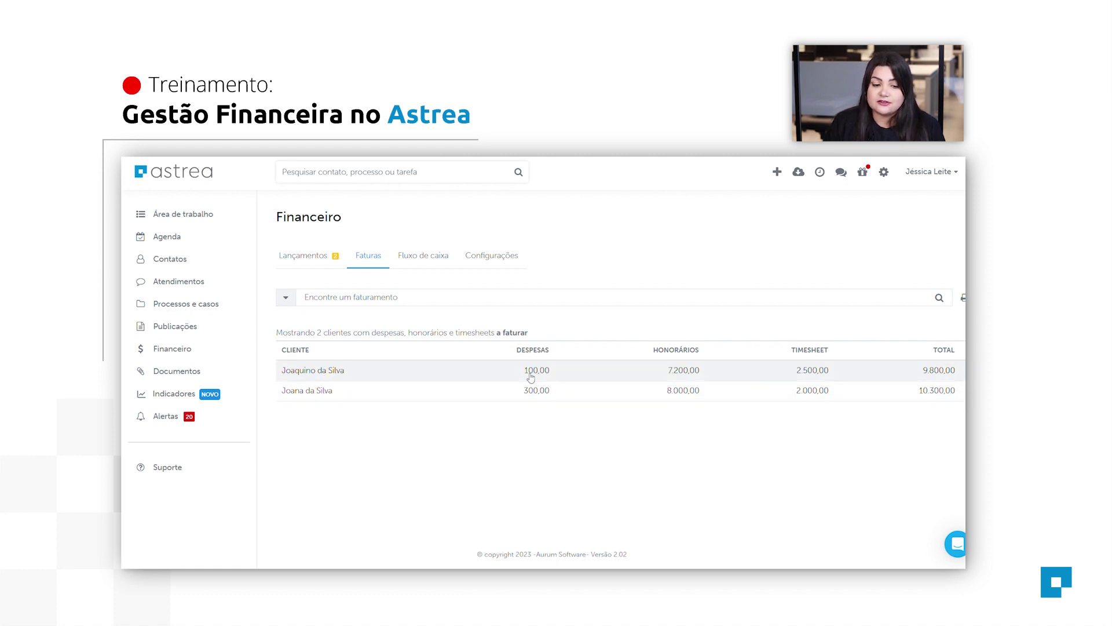
Open the 9.800,00 client's pending invoice and review its items.
{"action": "left_click", "coordinate": [337, 373]}
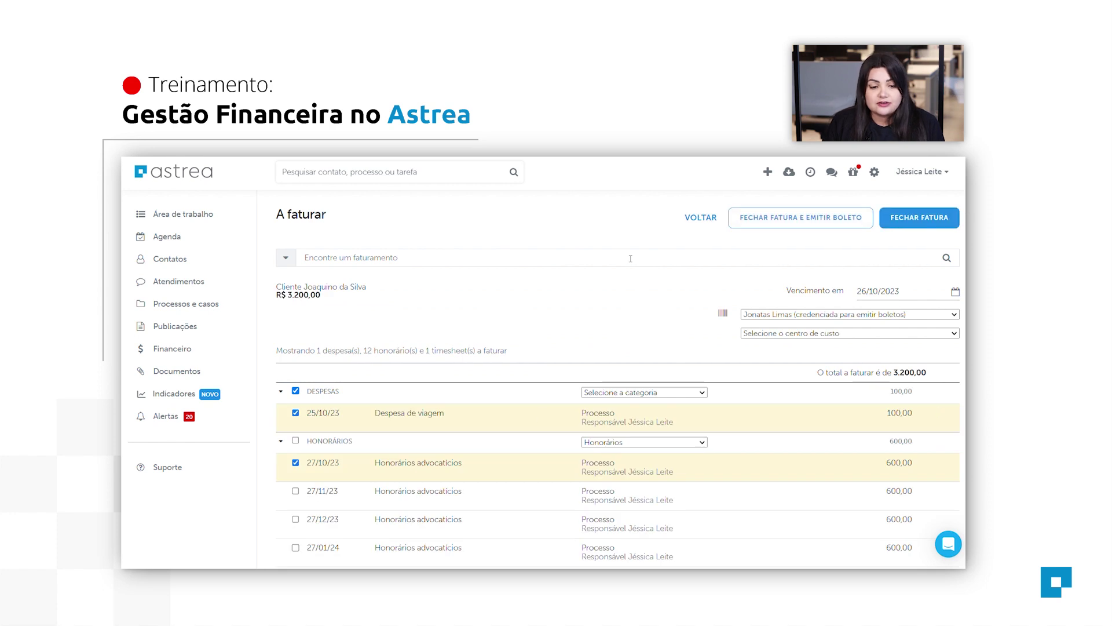
{"action": "scroll", "coordinate": [631, 258], "scroll_direction": "down", "scroll_amount": 2}
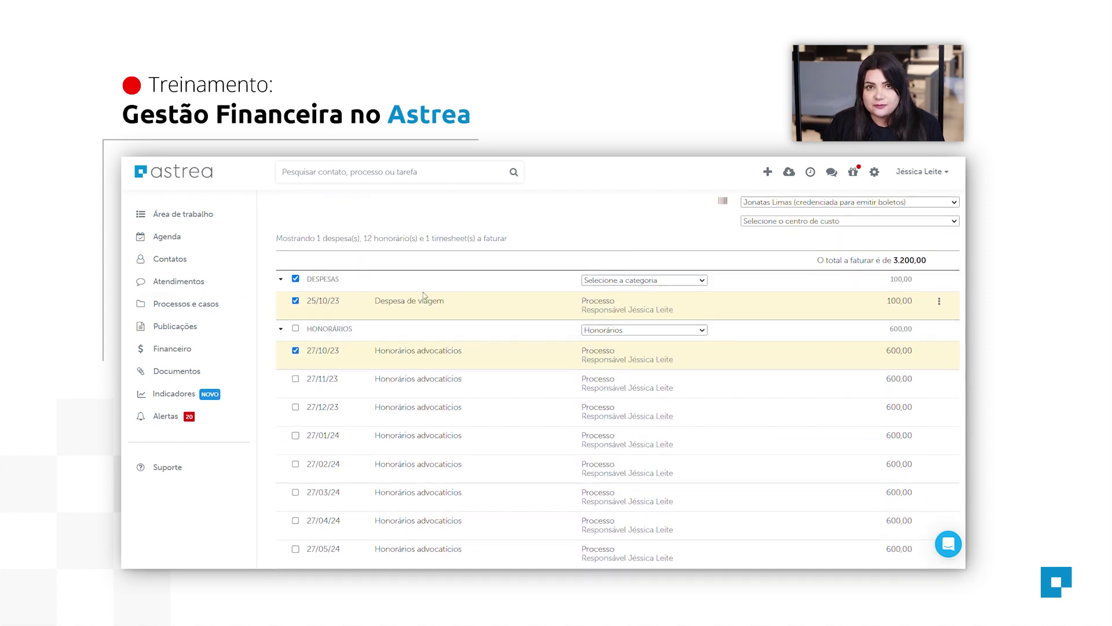
{"action": "scroll", "coordinate": [489, 355], "scroll_direction": "down", "scroll_amount": 4}
{"action": "scroll", "coordinate": [494, 370], "scroll_direction": "up", "scroll_amount": 5}
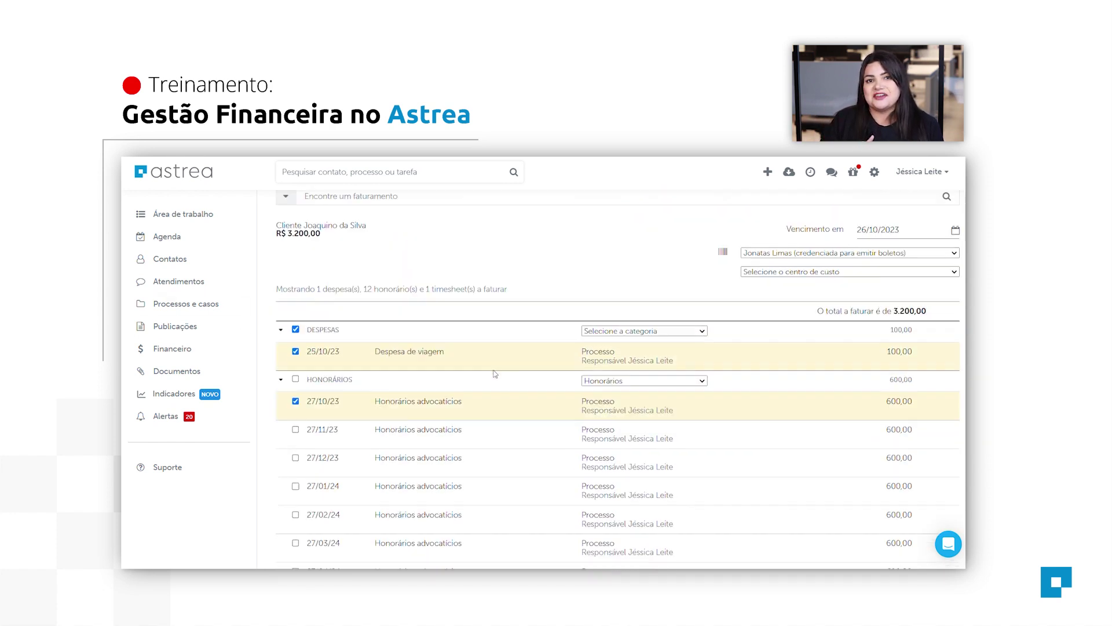
{"action": "scroll", "coordinate": [495, 374], "scroll_direction": "up", "scroll_amount": 1}
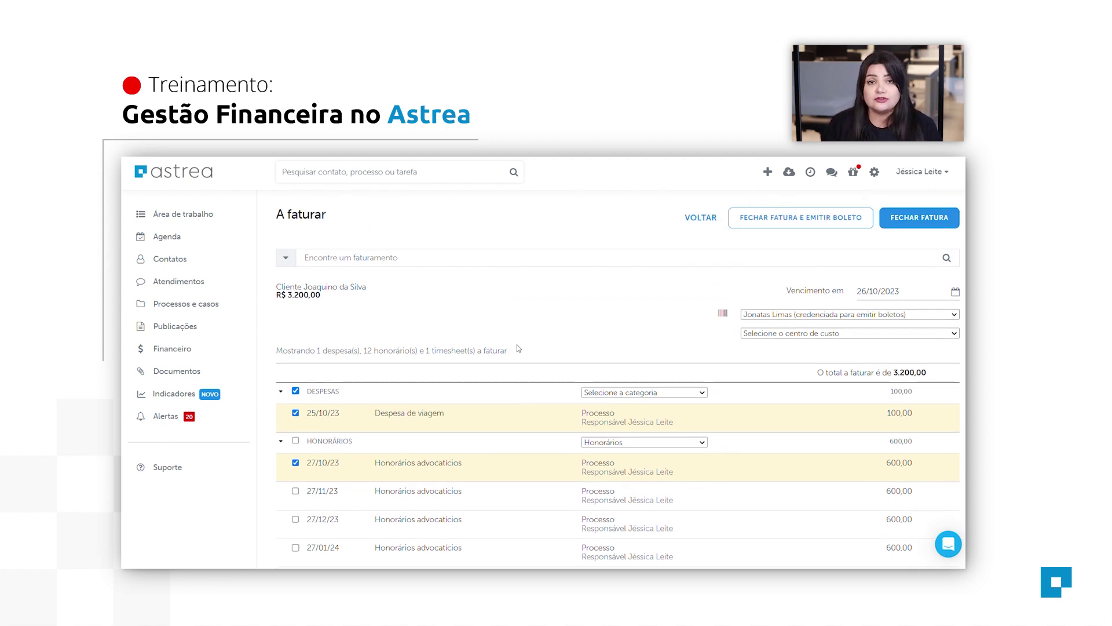
{"action": "scroll", "coordinate": [513, 347], "scroll_direction": "down", "scroll_amount": 3}
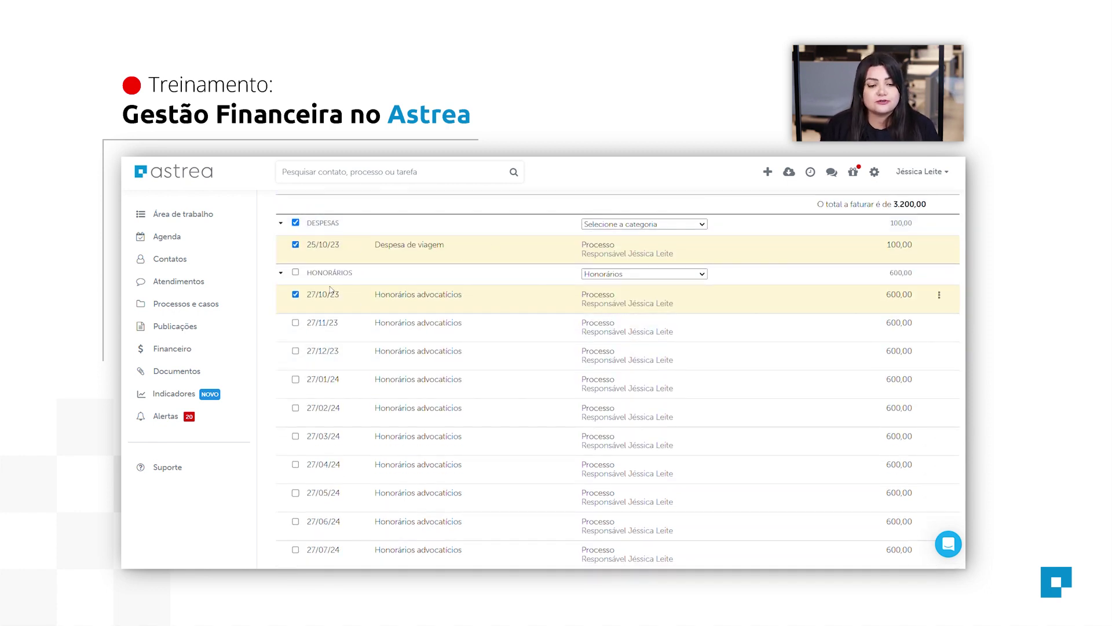
Exclude the Honorários and Timesheets groups, leaving only the 100,00 Despesa de viagem.
{"action": "left_click", "coordinate": [296, 273]}
{"action": "scroll", "coordinate": [497, 331], "scroll_direction": "down", "scroll_amount": 3}
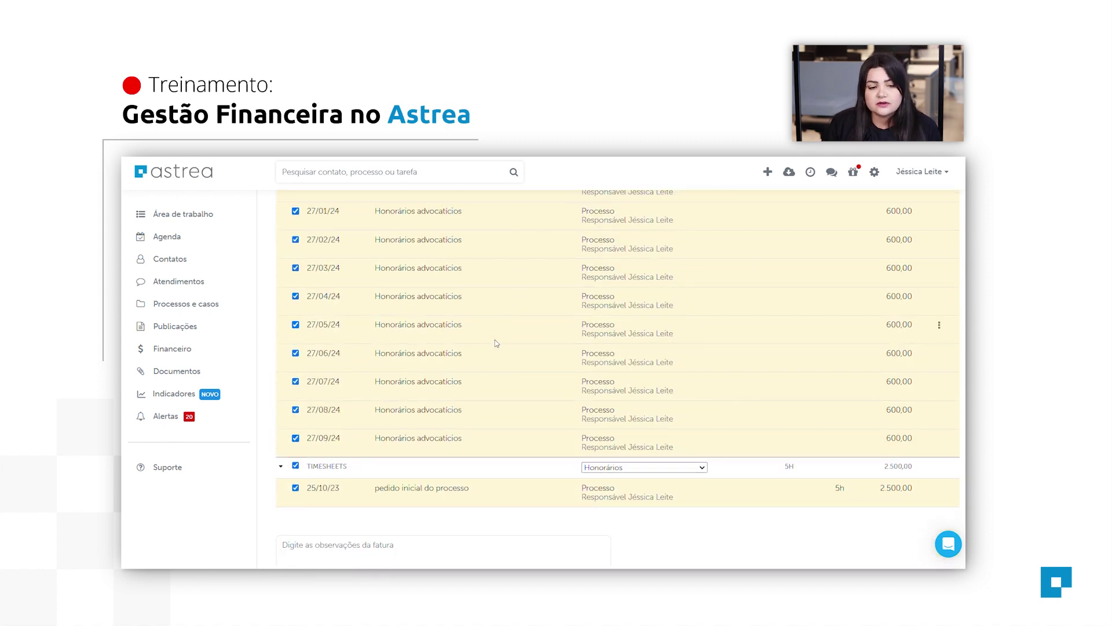
{"action": "scroll", "coordinate": [495, 342], "scroll_direction": "up", "scroll_amount": 3}
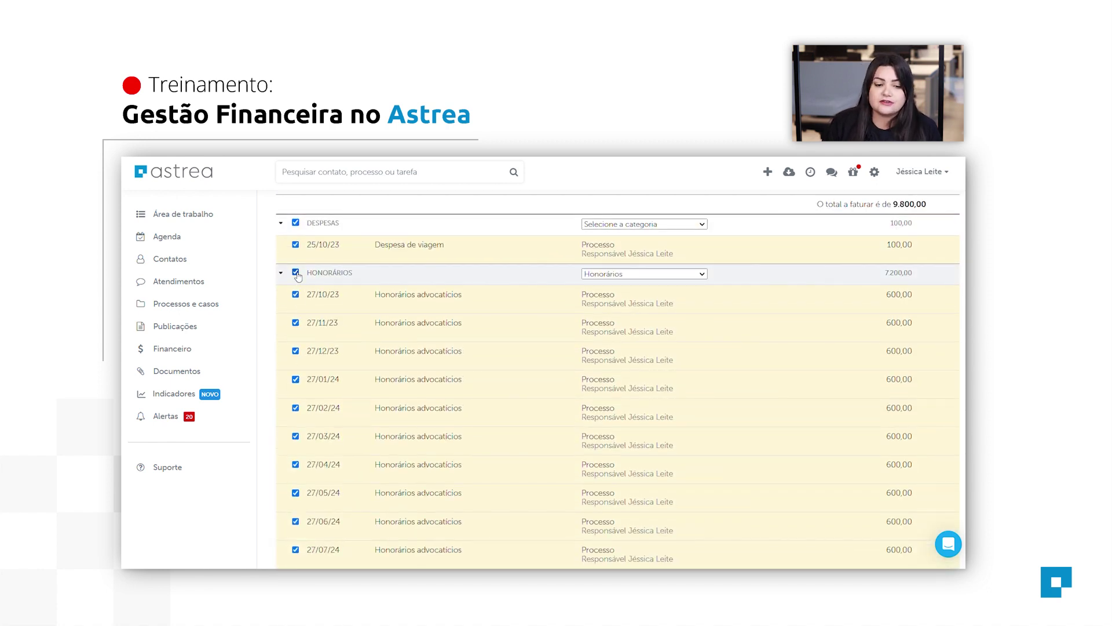
{"action": "left_click", "coordinate": [297, 273]}
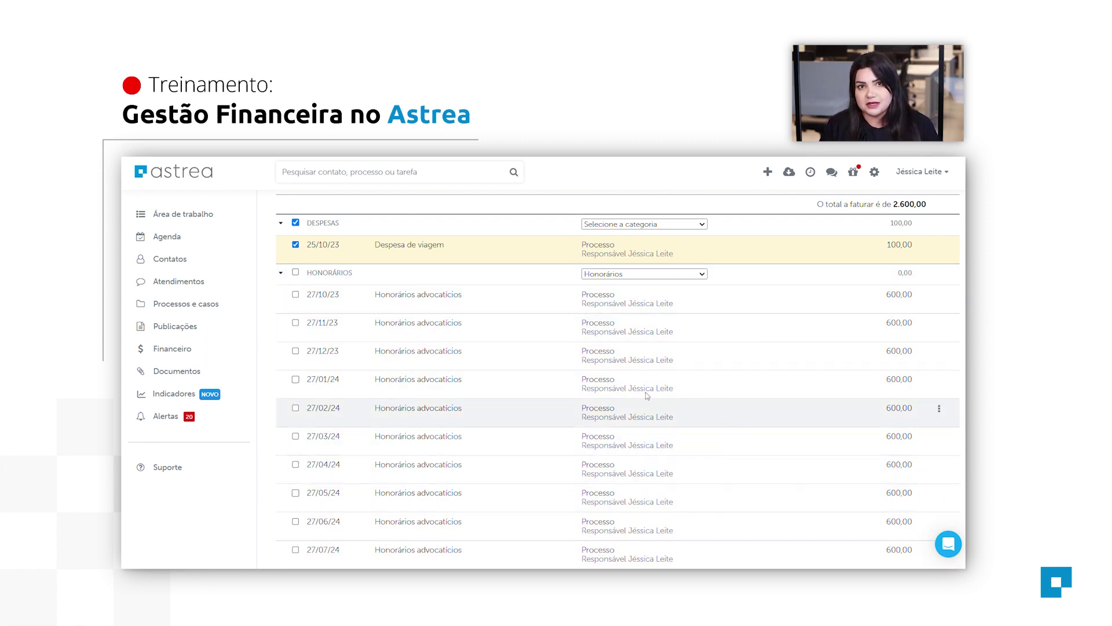
{"action": "scroll", "coordinate": [615, 390], "scroll_direction": "up", "scroll_amount": 2}
{"action": "scroll", "coordinate": [364, 449], "scroll_direction": "down", "scroll_amount": 5}
{"action": "scroll", "coordinate": [352, 415], "scroll_direction": "up", "scroll_amount": 10}
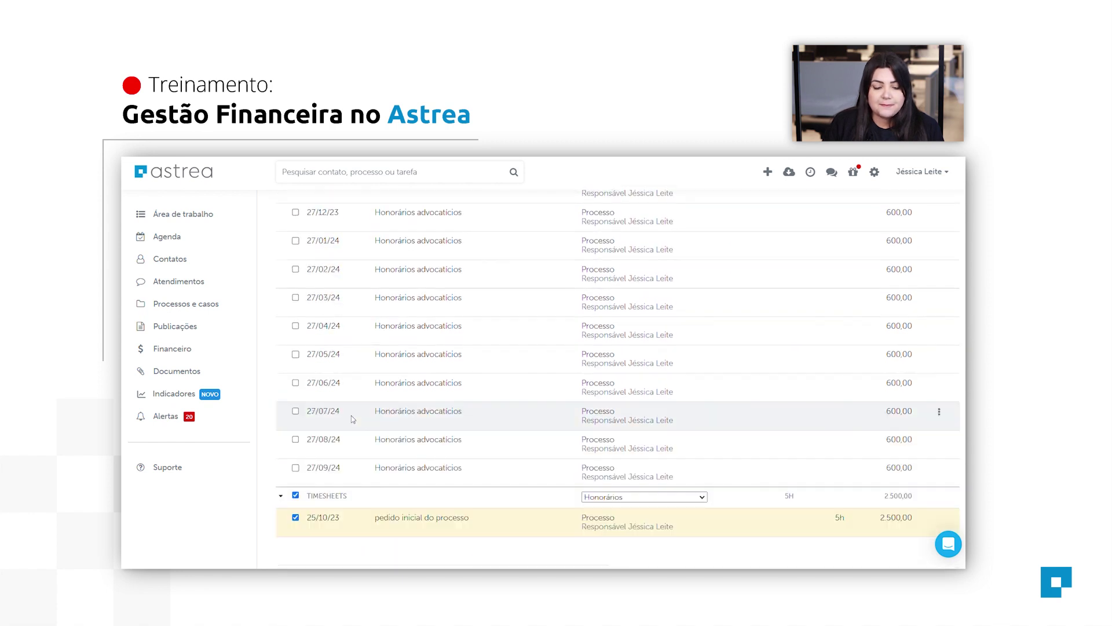
{"action": "scroll", "coordinate": [389, 407], "scroll_direction": "down", "scroll_amount": 10}
{"action": "left_click", "coordinate": [295, 465]}
{"action": "scroll", "coordinate": [662, 413], "scroll_direction": "up", "scroll_amount": 6}
{"action": "scroll", "coordinate": [662, 413], "scroll_direction": "up", "scroll_amount": 2}
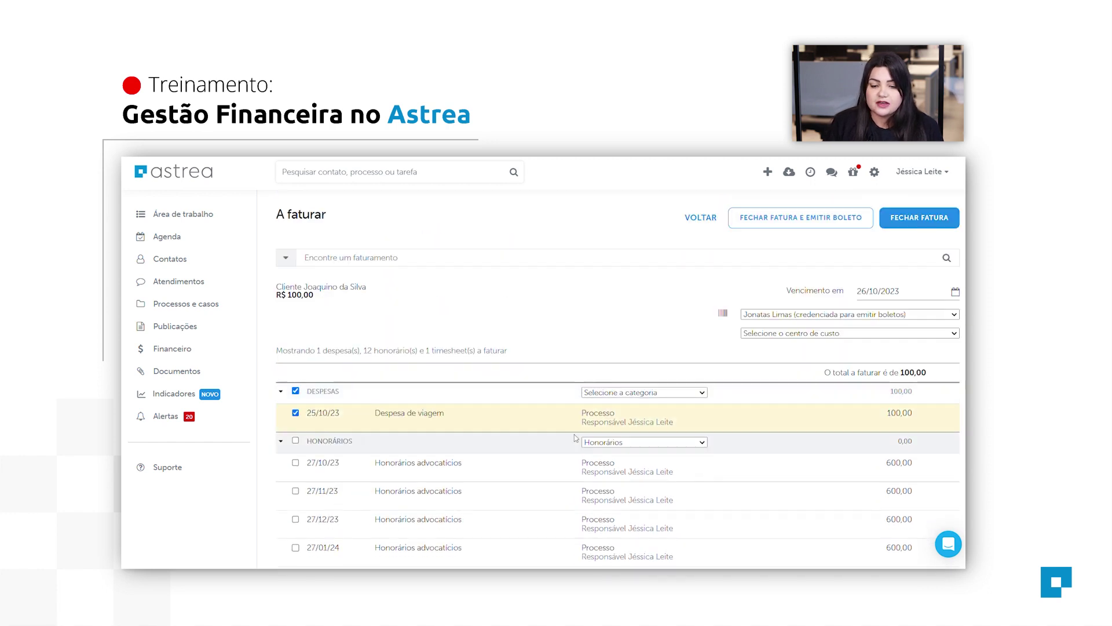
Set category Despesa de cliente and cost centre Criminal, then close the R$ 100,00 invoice.
{"action": "left_click", "coordinate": [656, 394]}
{"action": "left_click", "coordinate": [664, 304]}
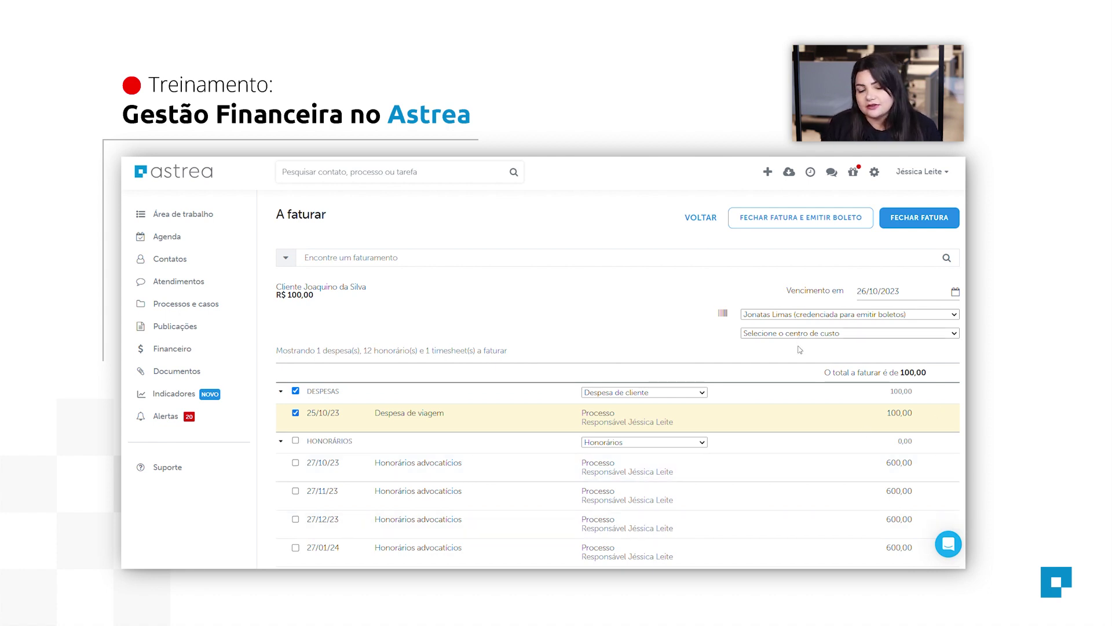
{"action": "left_click", "coordinate": [797, 376]}
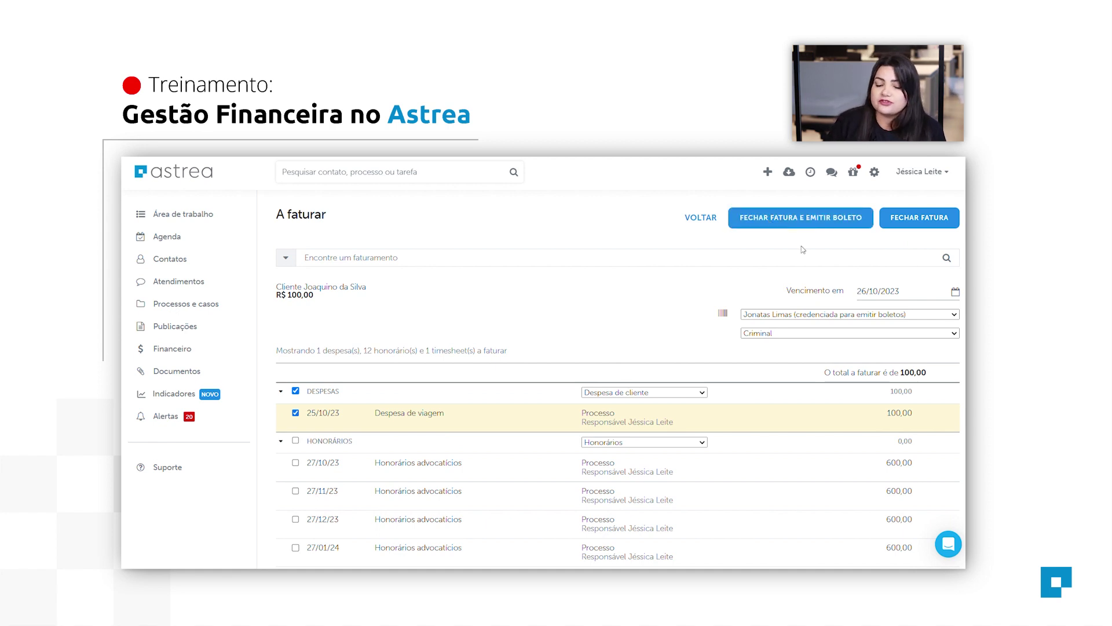
{"action": "left_click", "coordinate": [918, 219]}
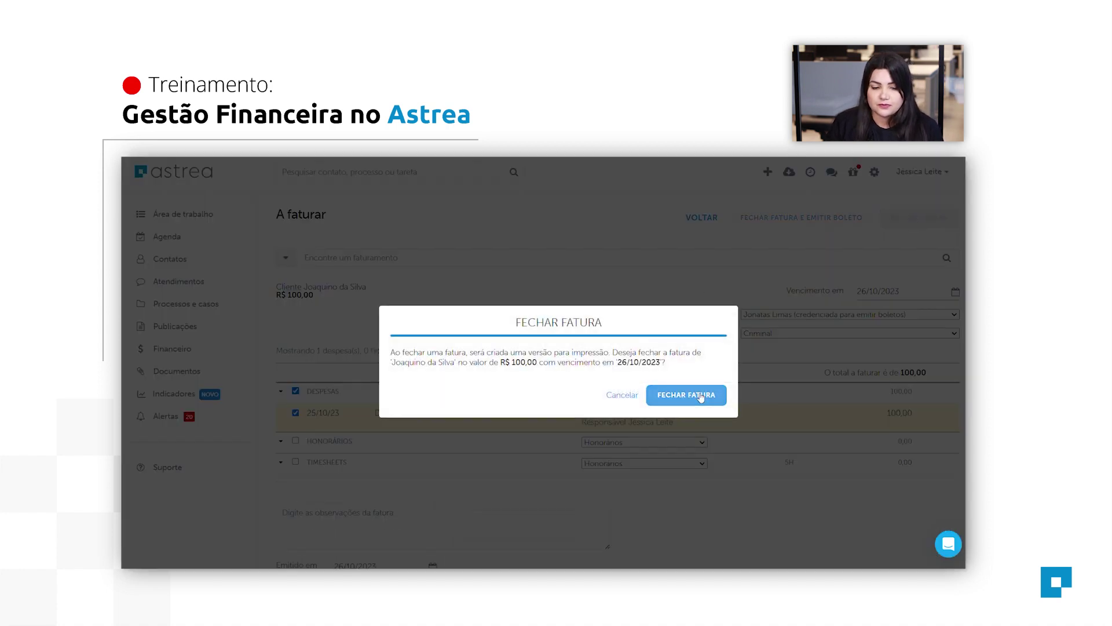
{"action": "left_click", "coordinate": [698, 395]}
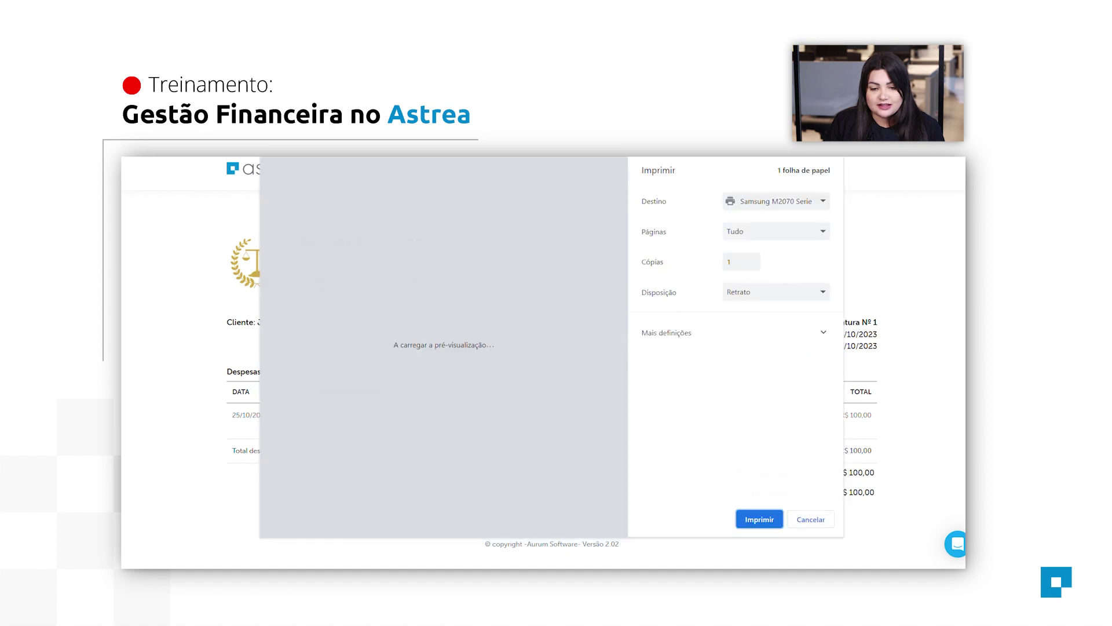
Cancel printing of the closed Fatura Nº 1.
{"action": "left_click", "coordinate": [811, 520]}
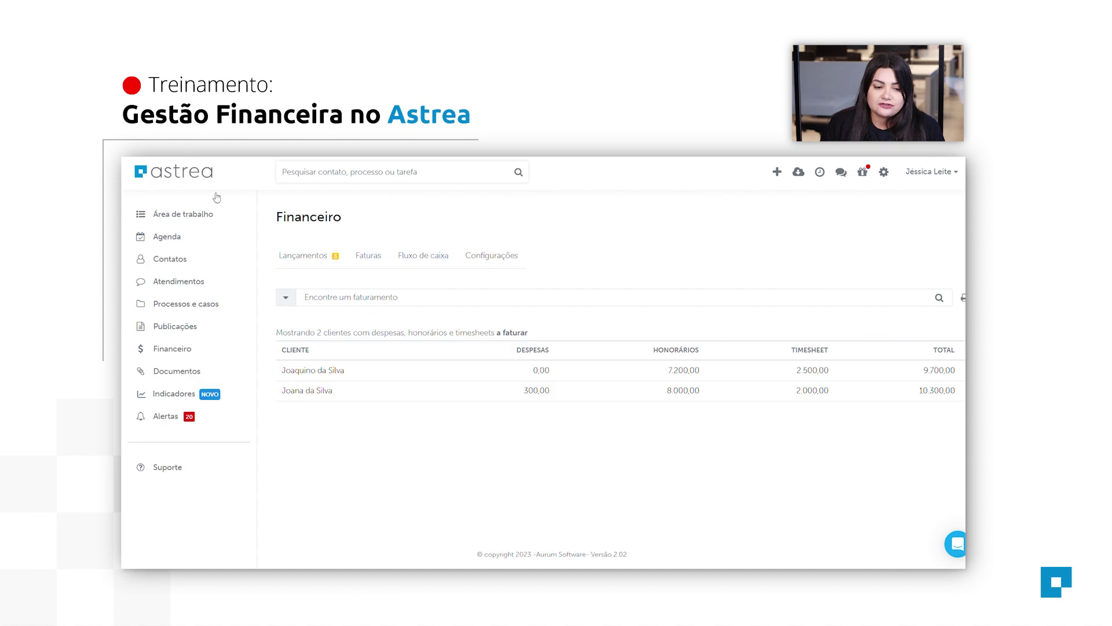
Check the issued invoice under Faturas > Emitidas, then return to Lançamentos.
{"action": "left_click", "coordinate": [356, 256]}
{"action": "left_click", "coordinate": [369, 294]}
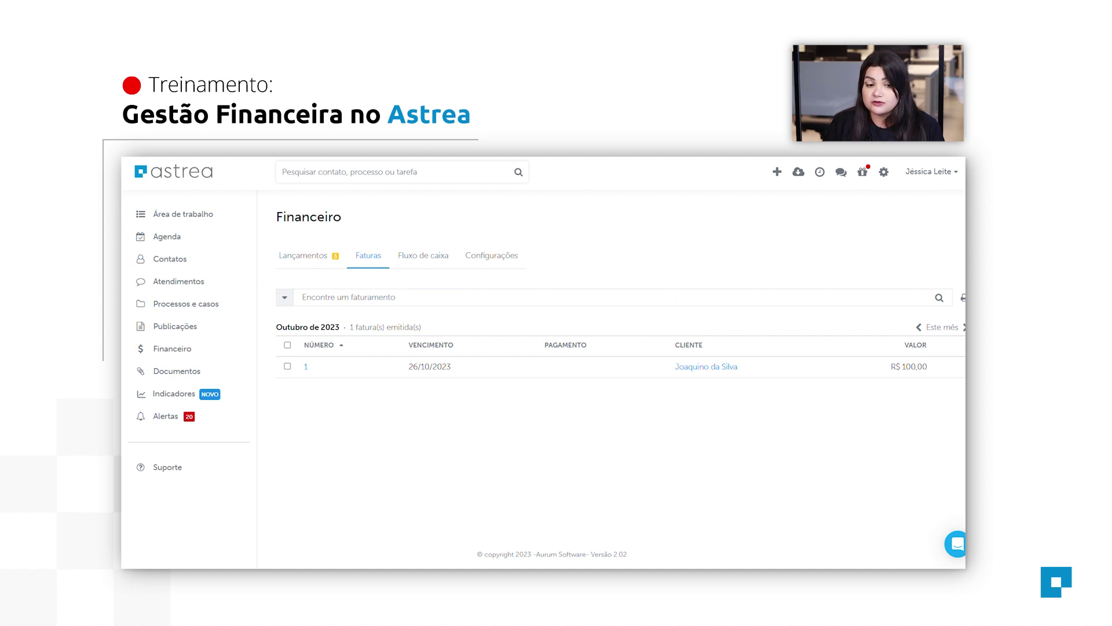
{"action": "left_click", "coordinate": [300, 265]}
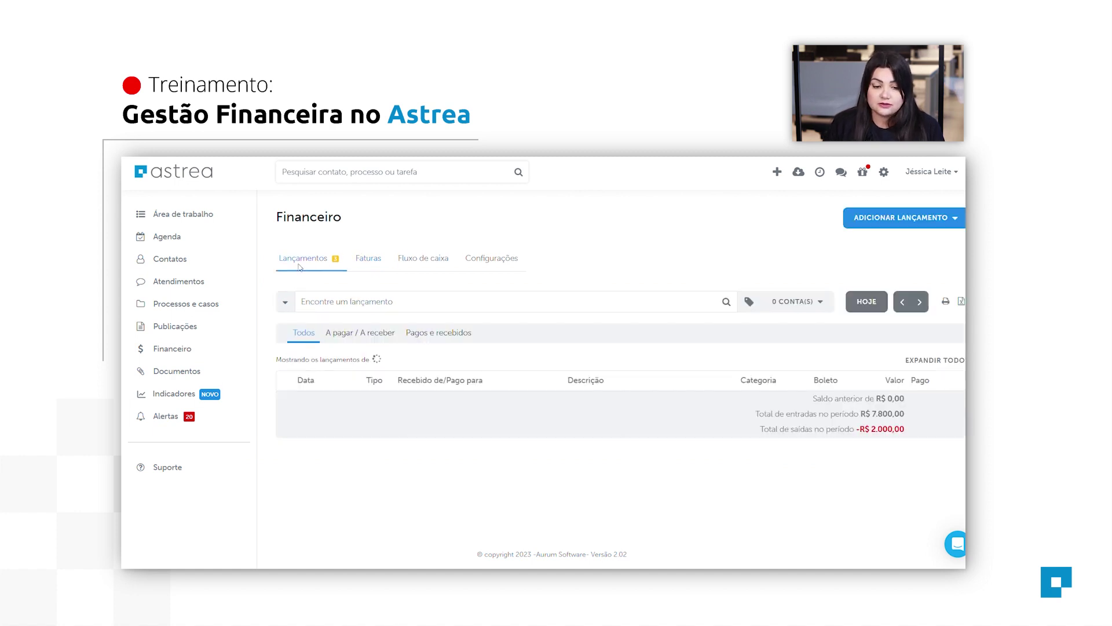
{"action": "scroll", "coordinate": [492, 465], "scroll_direction": "down", "scroll_amount": 5}
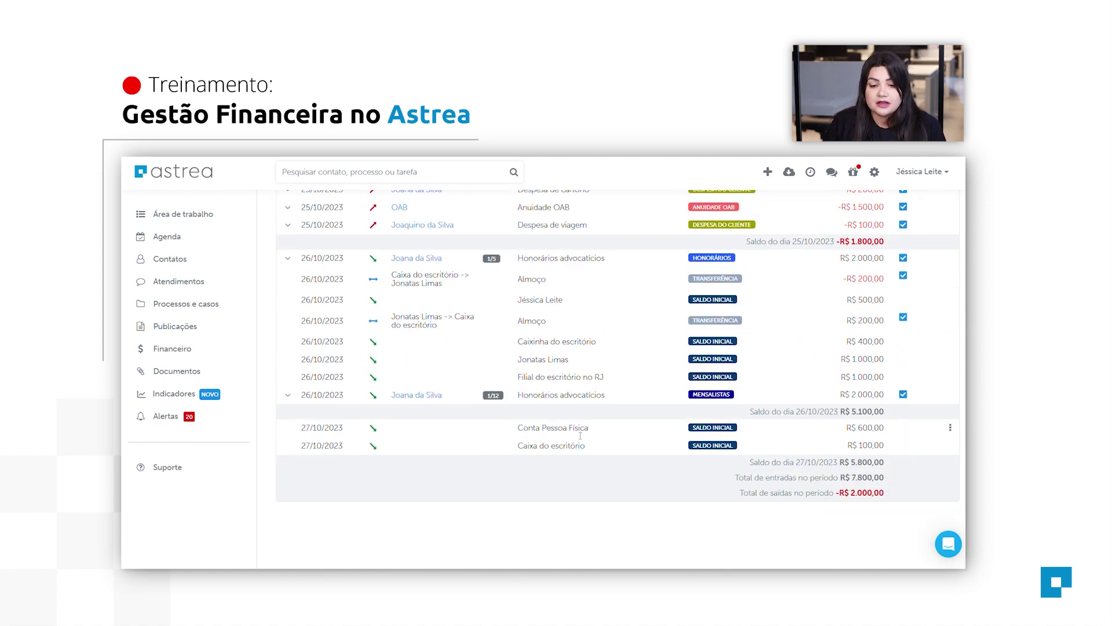
{"action": "scroll", "coordinate": [571, 441], "scroll_direction": "up", "scroll_amount": 1}
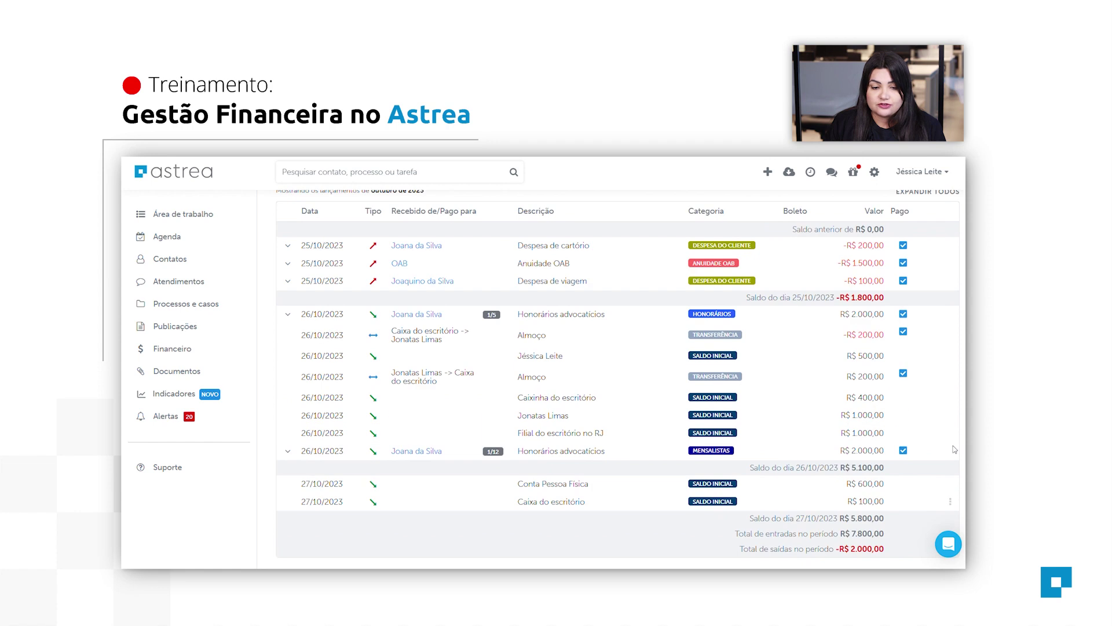
{"action": "scroll", "coordinate": [566, 452], "scroll_direction": "down", "scroll_amount": 2}
{"action": "scroll", "coordinate": [562, 445], "scroll_direction": "up", "scroll_amount": 5}
{"action": "scroll", "coordinate": [490, 326], "scroll_direction": "down", "scroll_amount": 2}
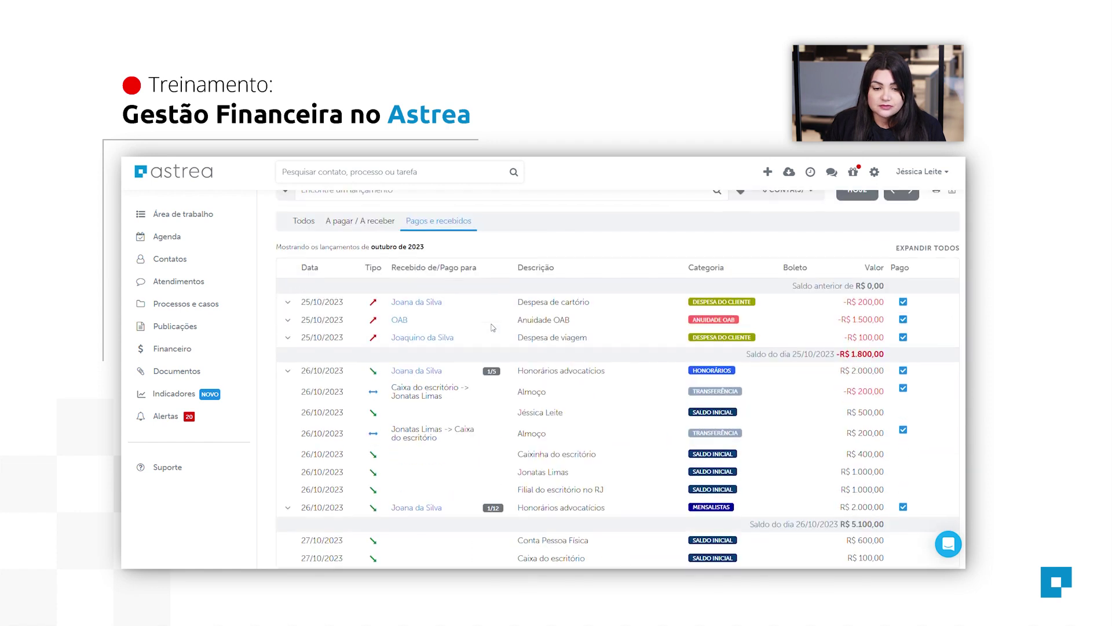
Show all October entries with the Todos filter, including the unpaid R$ 100,00 Fatura 1.
{"action": "left_click", "coordinate": [300, 220]}
{"action": "scroll", "coordinate": [546, 282], "scroll_direction": "down", "scroll_amount": 5}
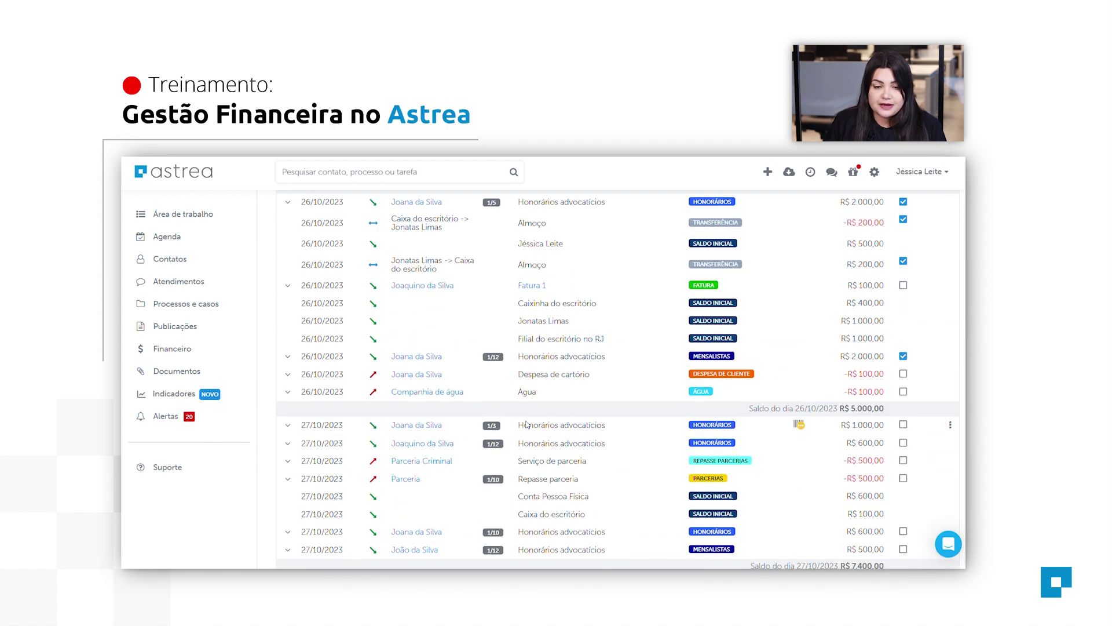
{"action": "scroll", "coordinate": [532, 239], "scroll_direction": "up", "scroll_amount": 2}
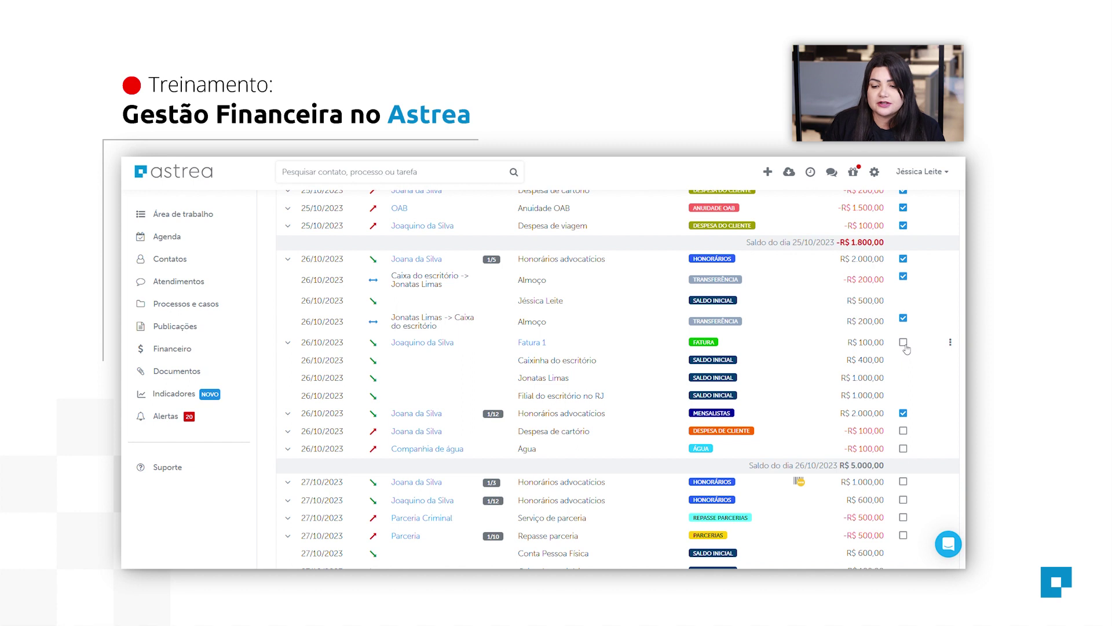
{"action": "left_click", "coordinate": [903, 342]}
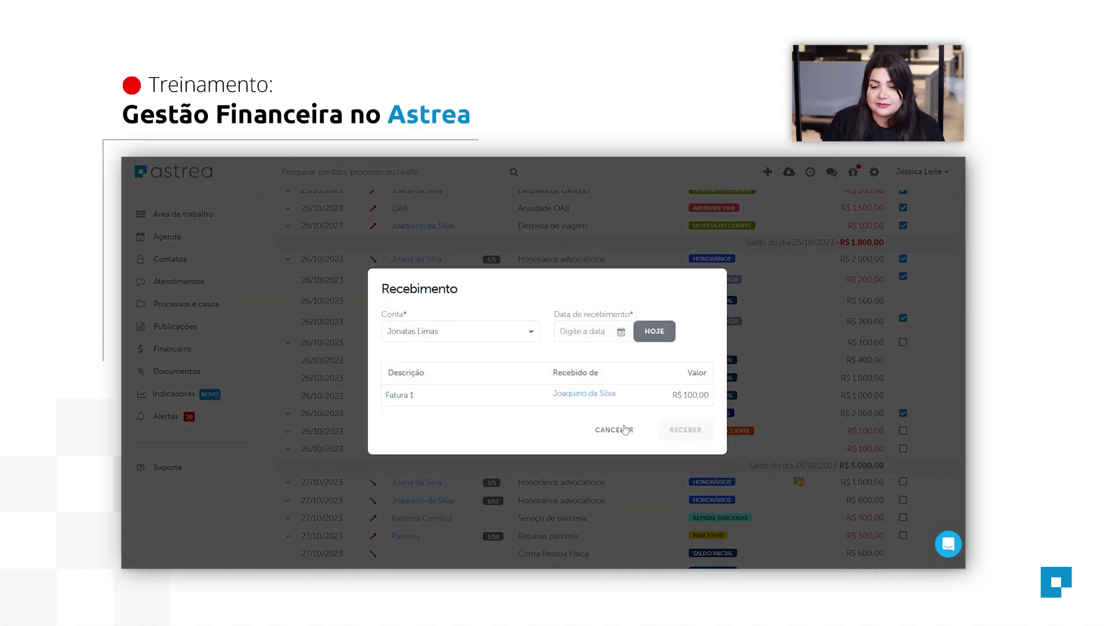
{"action": "left_click", "coordinate": [615, 430]}
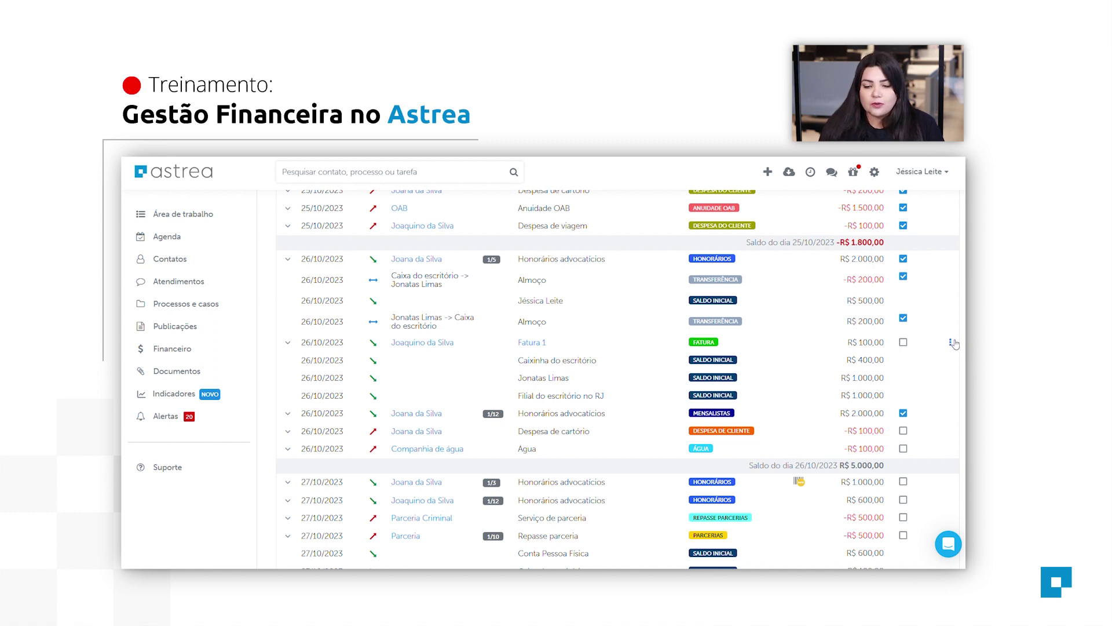
Dismantle Fatura 1 and bring up the Faturas options on the Financeiro page.
{"action": "left_click", "coordinate": [952, 343]}
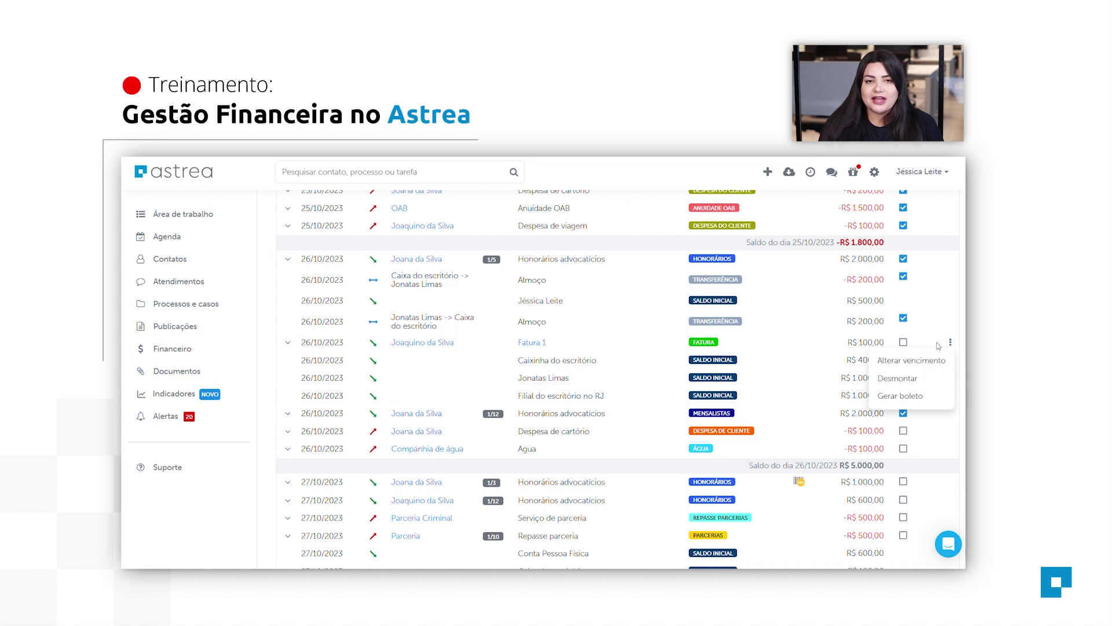
{"action": "left_click", "coordinate": [897, 382]}
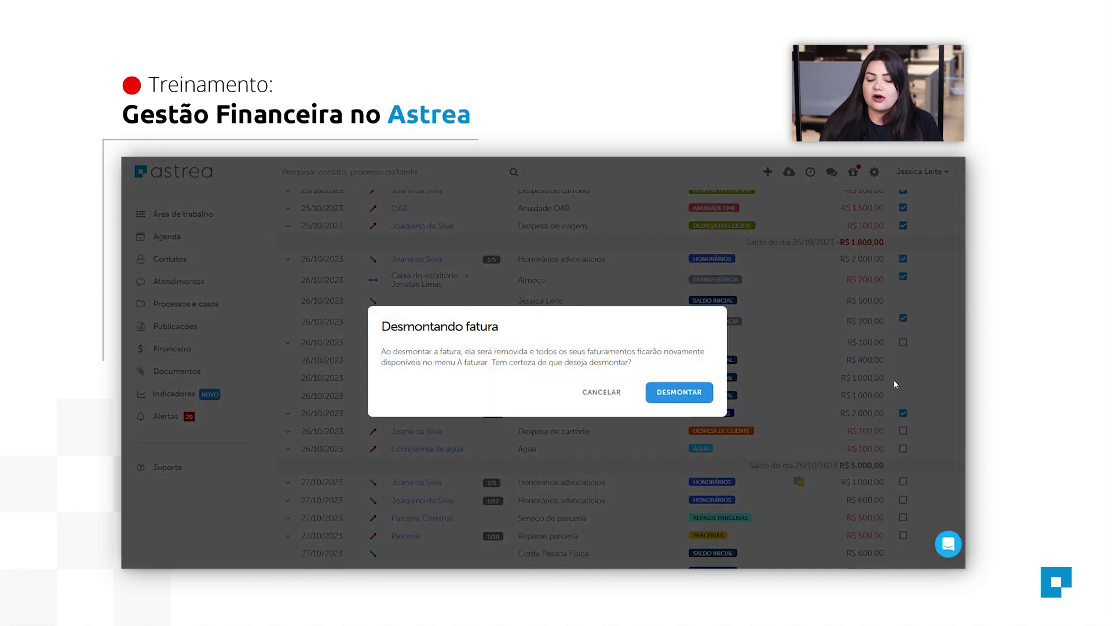
{"action": "left_click", "coordinate": [681, 395]}
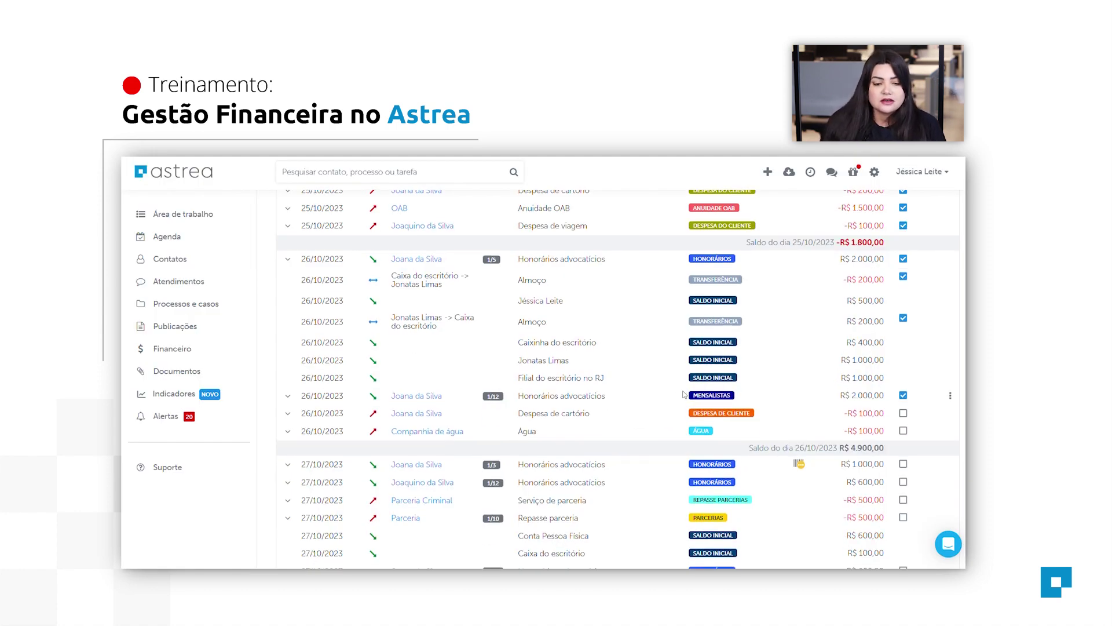
{"action": "scroll", "coordinate": [683, 394], "scroll_direction": "up", "scroll_amount": 5}
{"action": "left_click", "coordinate": [368, 259]}
Review both clients' A faturar totals, then show the 2023 Fluxo de caixa table.
{"action": "left_click", "coordinate": [370, 281]}
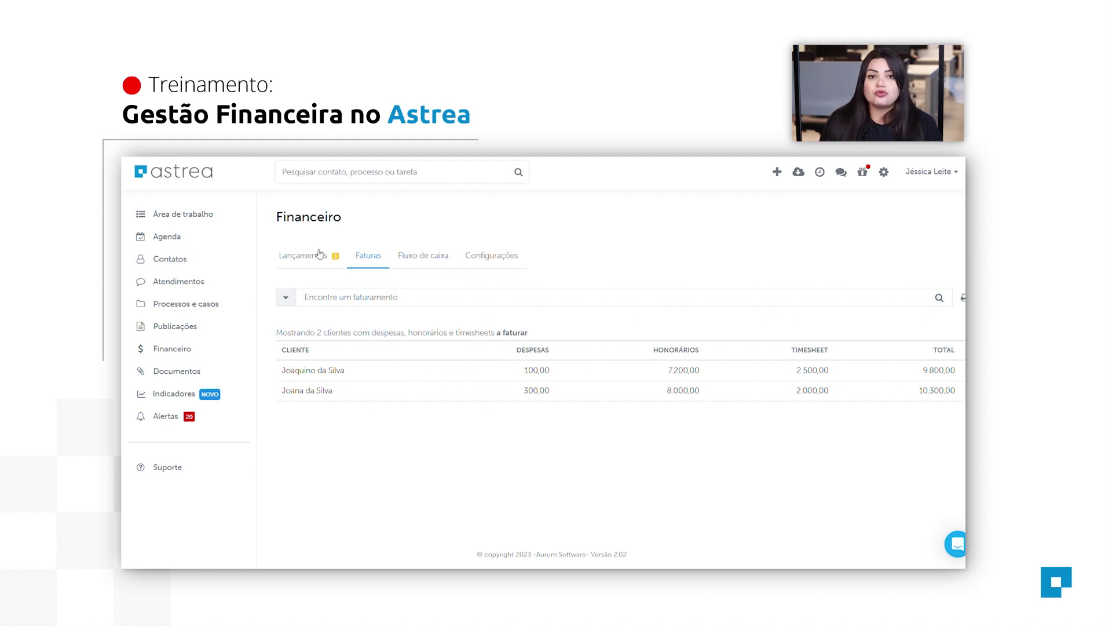
{"action": "left_click", "coordinate": [417, 261]}
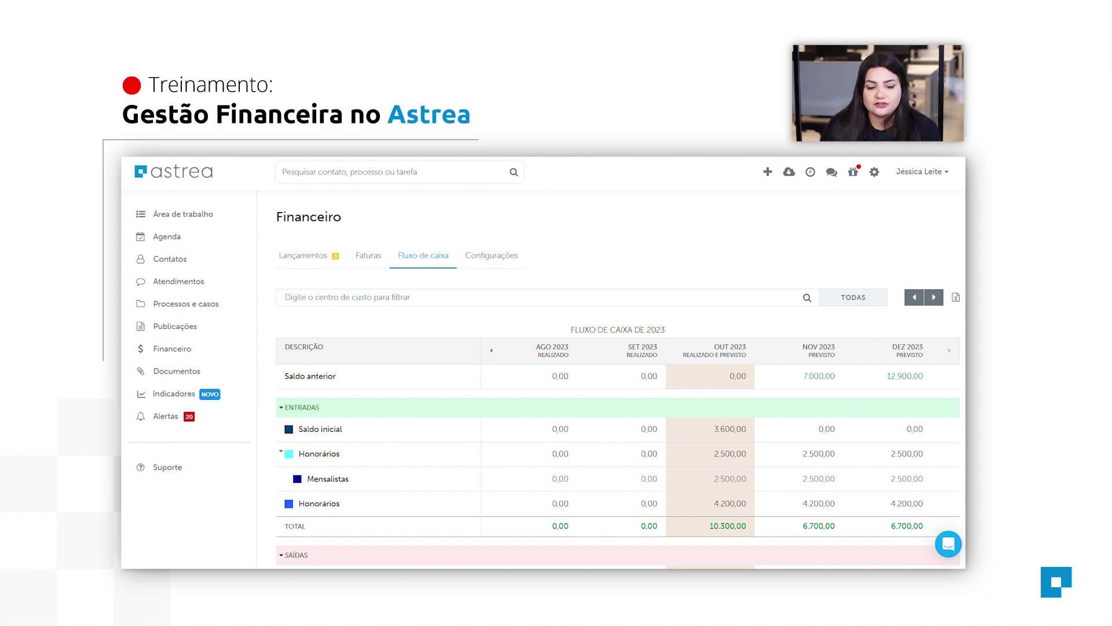
{"action": "scroll", "coordinate": [681, 522], "scroll_direction": "down", "scroll_amount": 5}
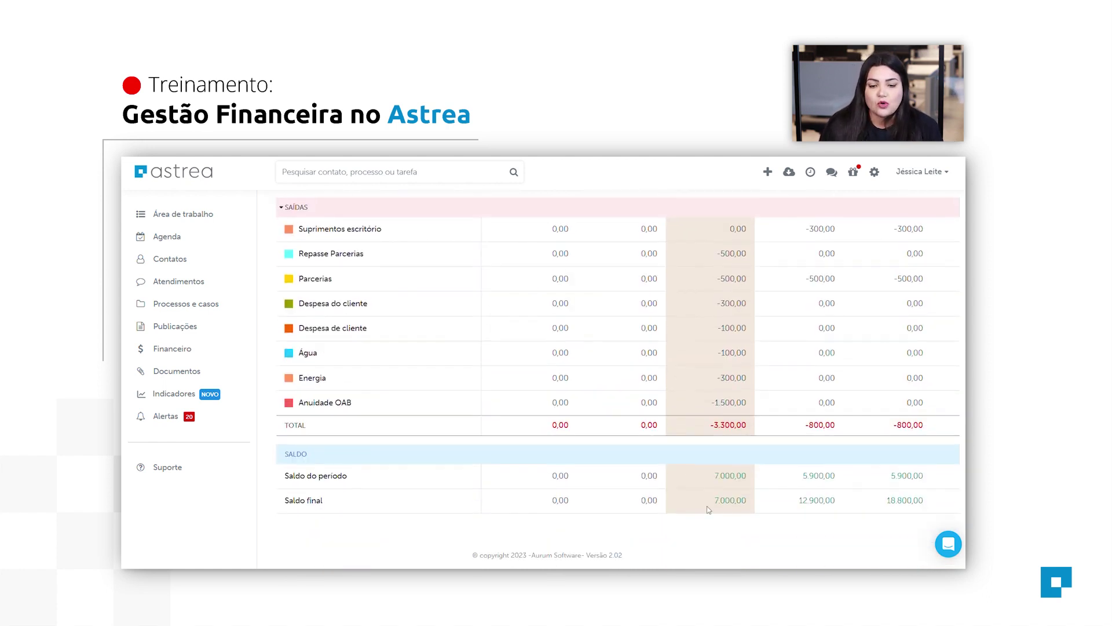
{"action": "scroll", "coordinate": [706, 493], "scroll_direction": "up", "scroll_amount": 3}
{"action": "scroll", "coordinate": [668, 260], "scroll_direction": "up", "scroll_amount": 3}
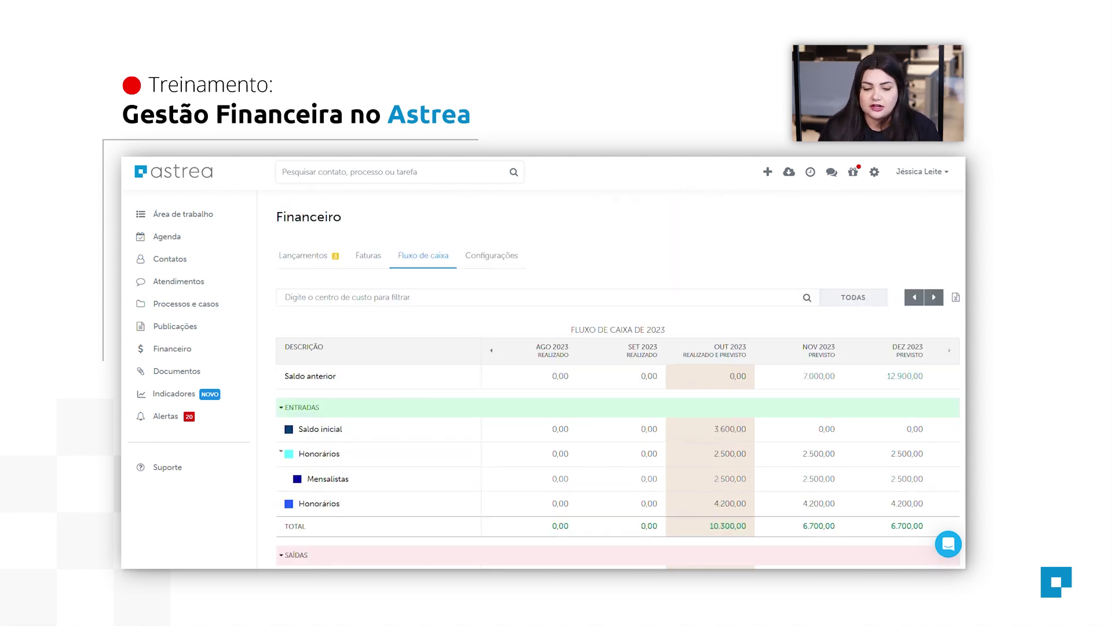
{"action": "scroll", "coordinate": [708, 351], "scroll_direction": "down", "scroll_amount": 1}
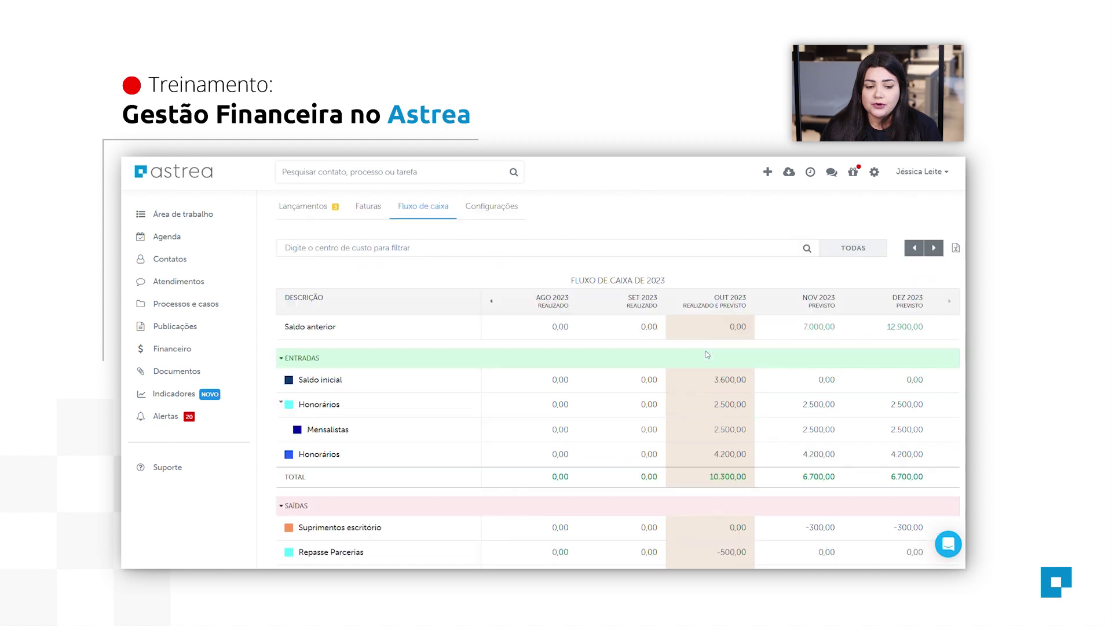
{"action": "scroll", "coordinate": [713, 367], "scroll_direction": "down", "scroll_amount": 1}
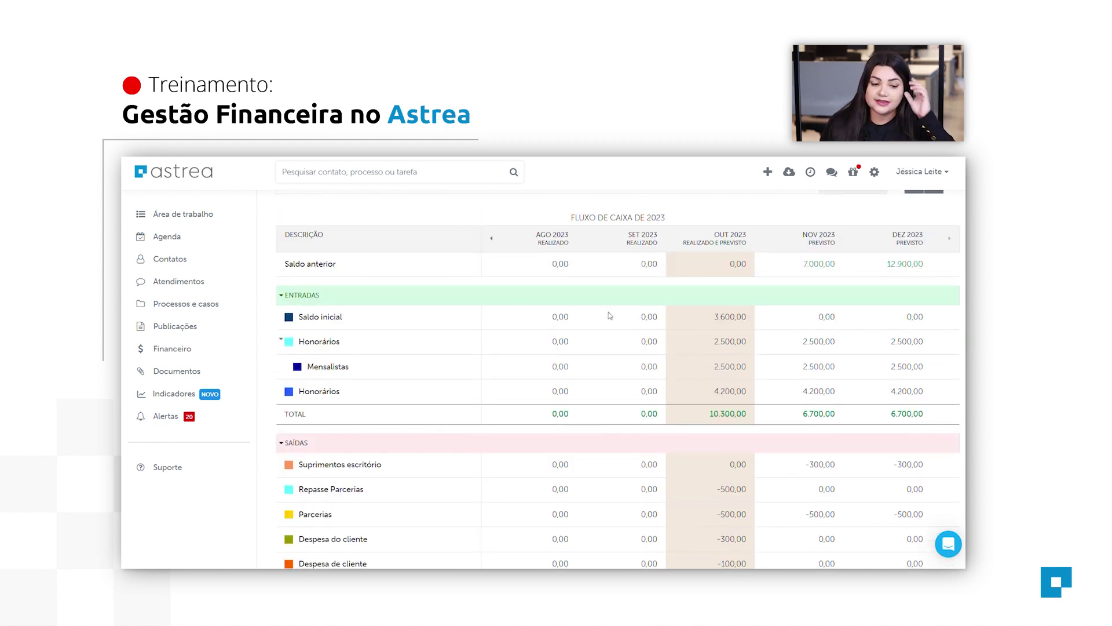
{"action": "scroll", "coordinate": [687, 414], "scroll_direction": "down", "scroll_amount": 2}
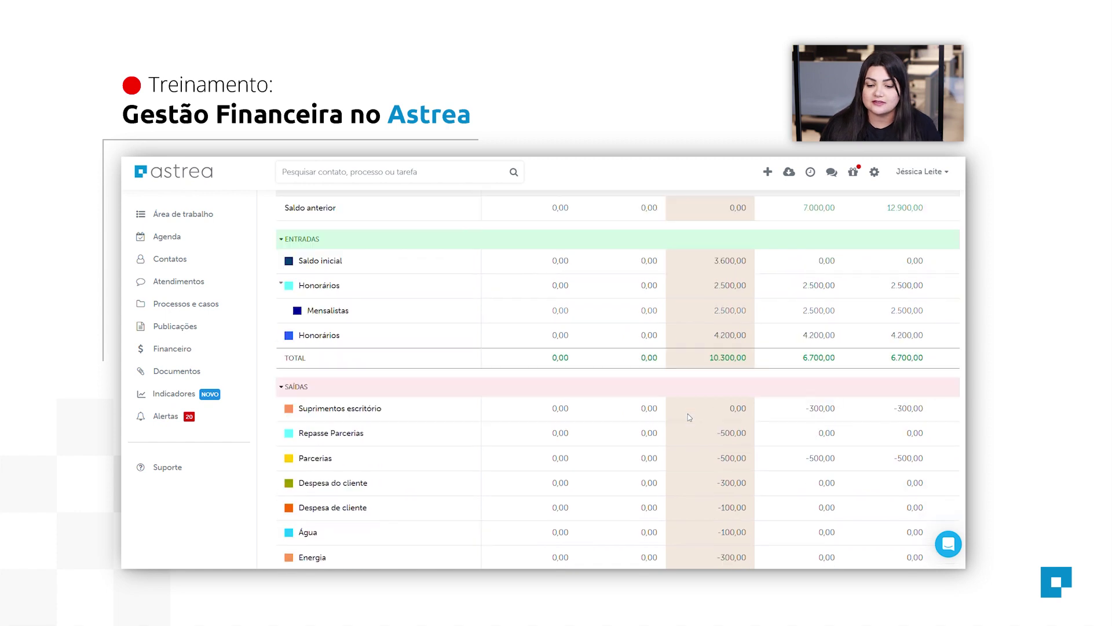
{"action": "scroll", "coordinate": [723, 432], "scroll_direction": "down", "scroll_amount": 1}
{"action": "scroll", "coordinate": [752, 419], "scroll_direction": "up", "scroll_amount": 4}
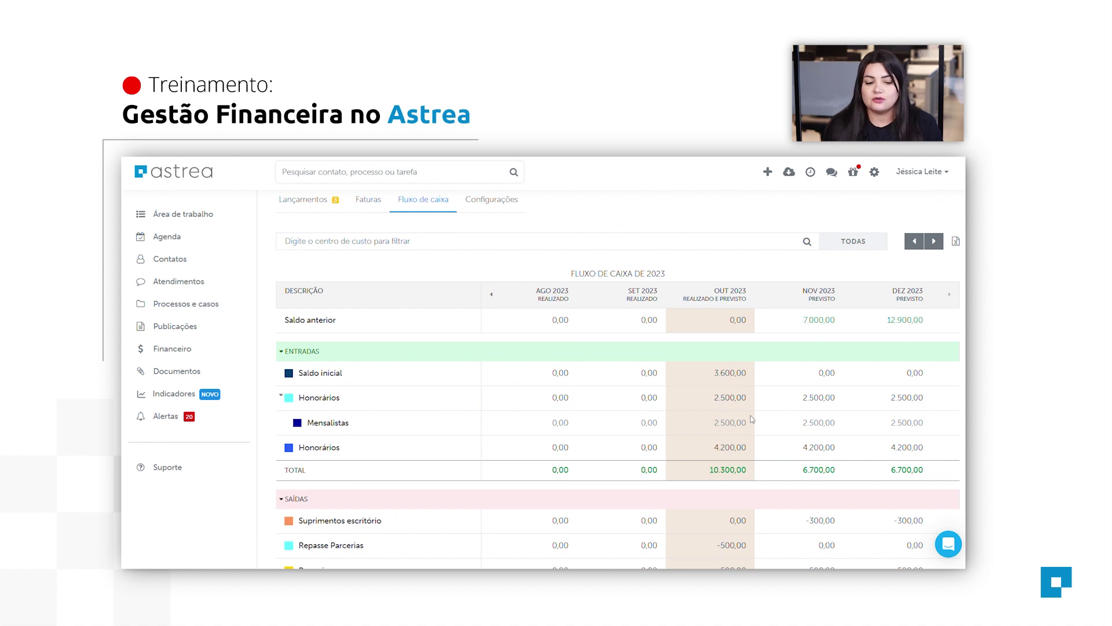
{"action": "scroll", "coordinate": [765, 412], "scroll_direction": "down", "scroll_amount": 5}
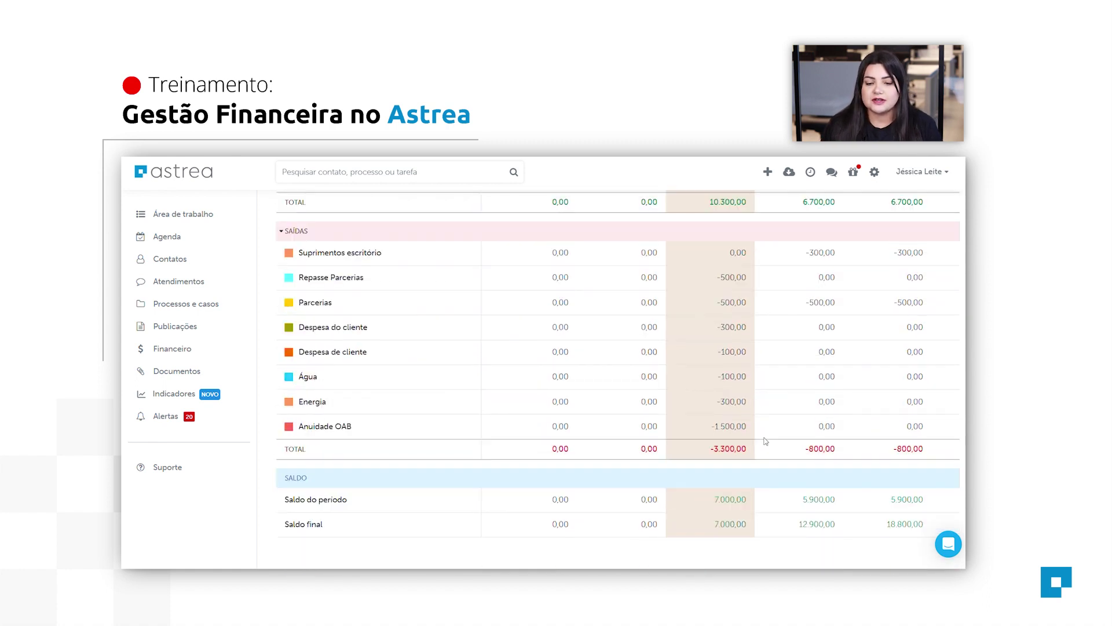
{"action": "scroll", "coordinate": [768, 442], "scroll_direction": "up", "scroll_amount": 1}
{"action": "scroll", "coordinate": [769, 442], "scroll_direction": "down", "scroll_amount": 1}
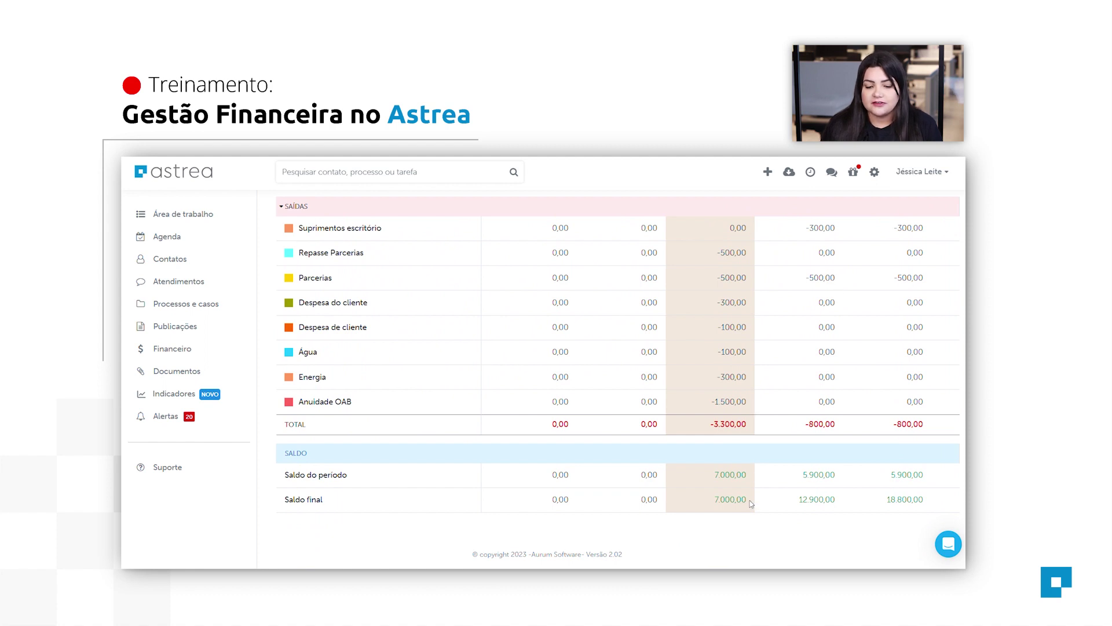
{"action": "left_click_drag", "start_coordinate": [747, 499], "coordinate": [706, 501]}
{"action": "left_click", "coordinate": [732, 513]}
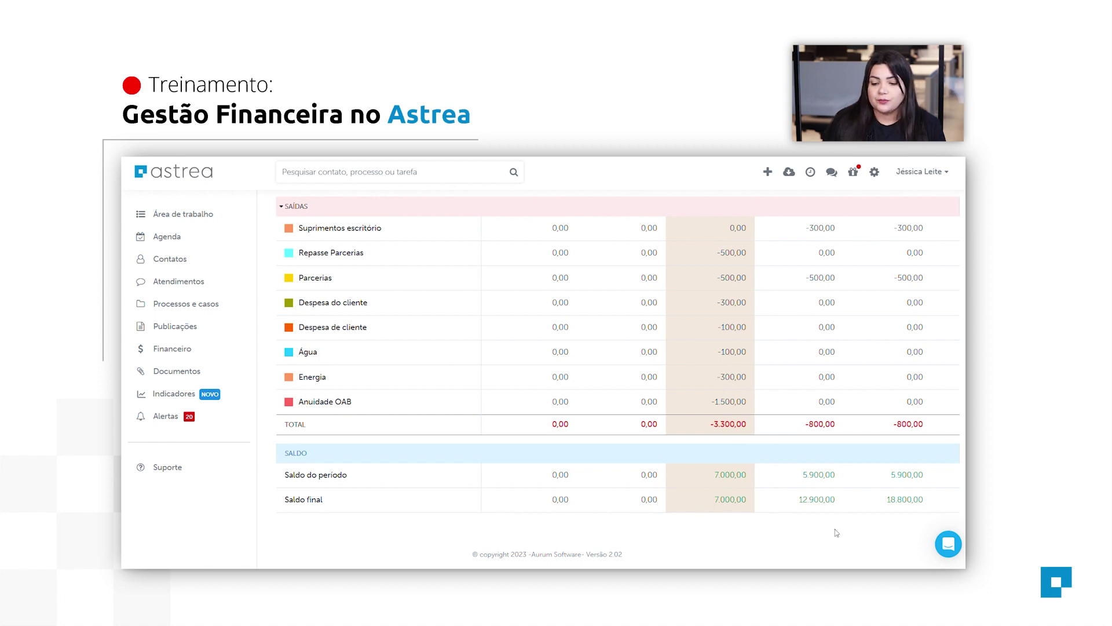
{"action": "scroll", "coordinate": [835, 529], "scroll_direction": "up", "scroll_amount": 1}
{"action": "scroll", "coordinate": [836, 529], "scroll_direction": "down", "scroll_amount": 1}
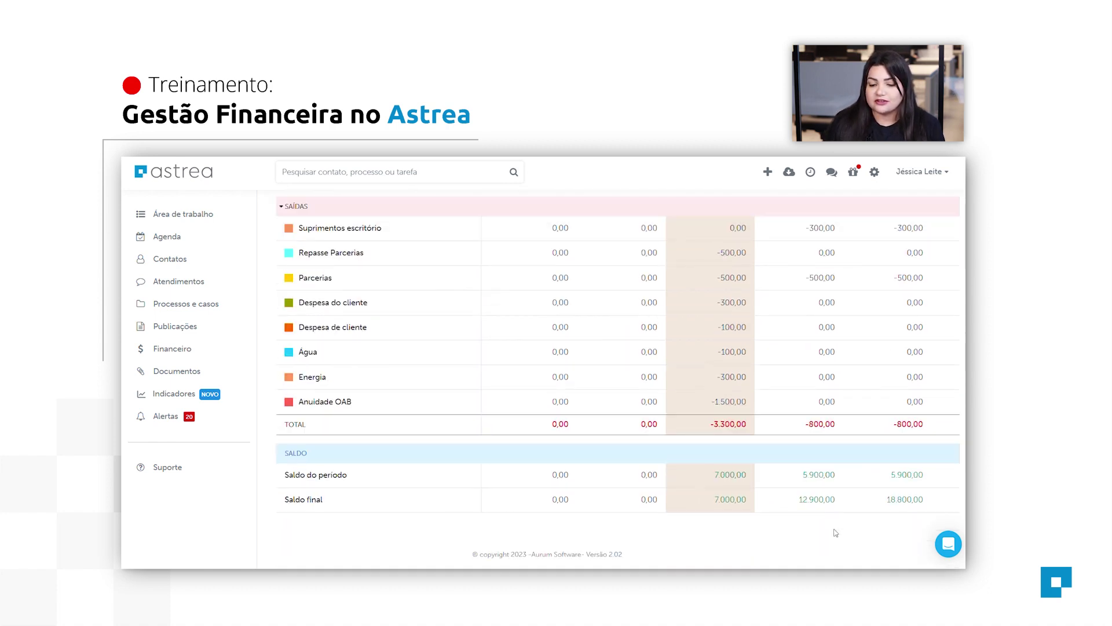
{"action": "double_click", "coordinate": [817, 498]}
{"action": "left_click", "coordinate": [855, 509]}
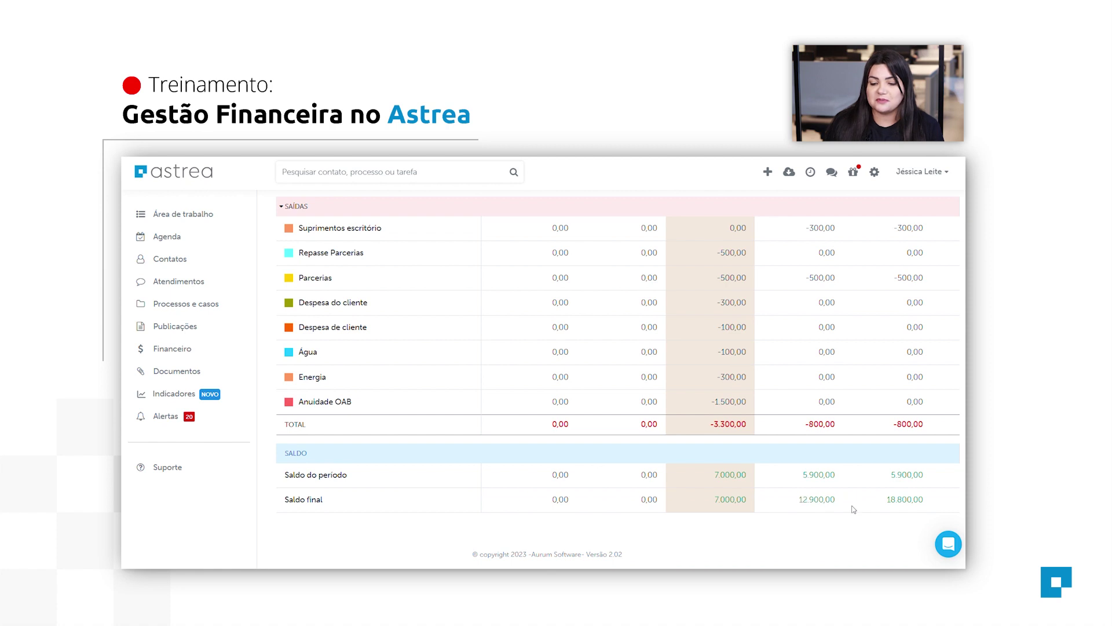
{"action": "left_click_drag", "start_coordinate": [888, 499], "coordinate": [934, 503]}
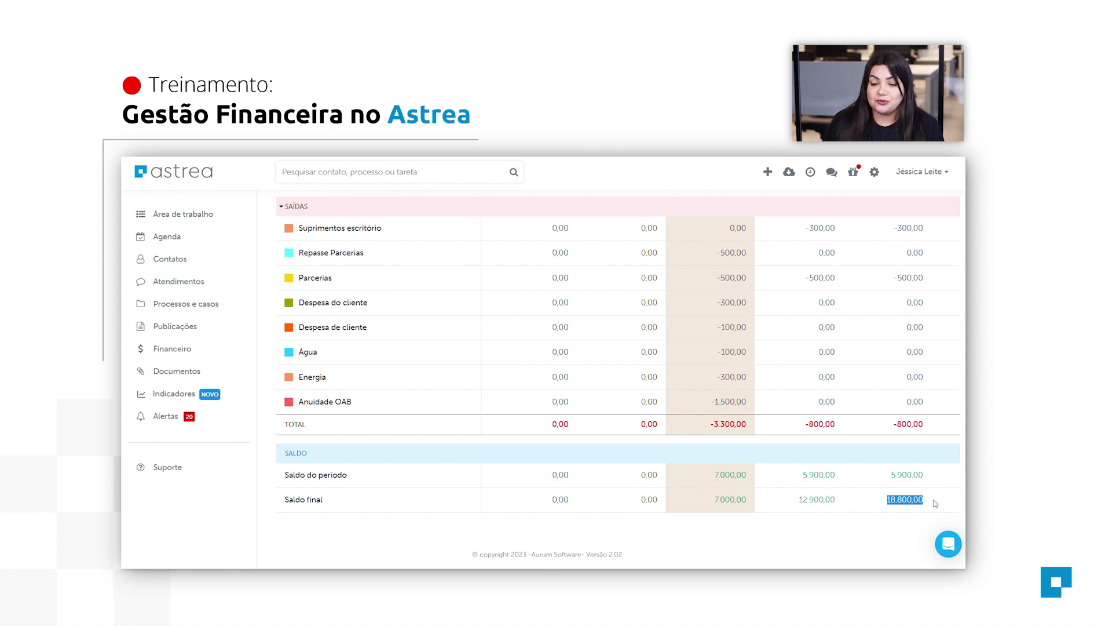
{"action": "left_click", "coordinate": [840, 493]}
{"action": "left_click_drag", "start_coordinate": [850, 504], "coordinate": [795, 500]}
{"action": "left_click", "coordinate": [801, 521]}
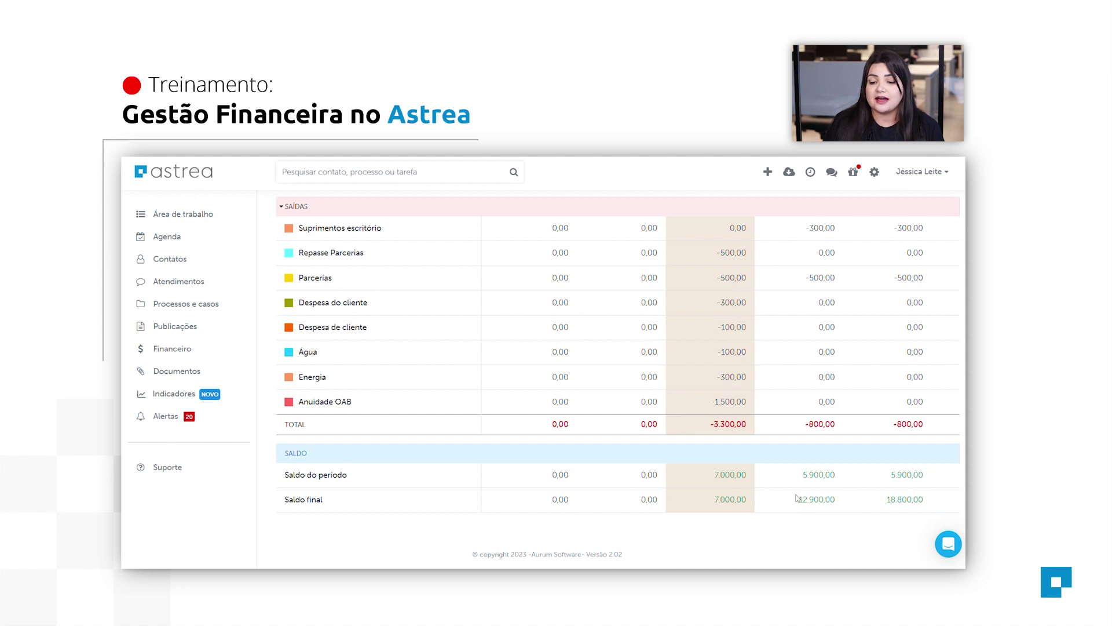
{"action": "left_click_drag", "start_coordinate": [798, 499], "coordinate": [847, 497]}
{"action": "left_click", "coordinate": [849, 496]}
{"action": "scroll", "coordinate": [961, 513], "scroll_direction": "up", "scroll_amount": 5}
{"action": "scroll", "coordinate": [963, 514], "scroll_direction": "up", "scroll_amount": 2}
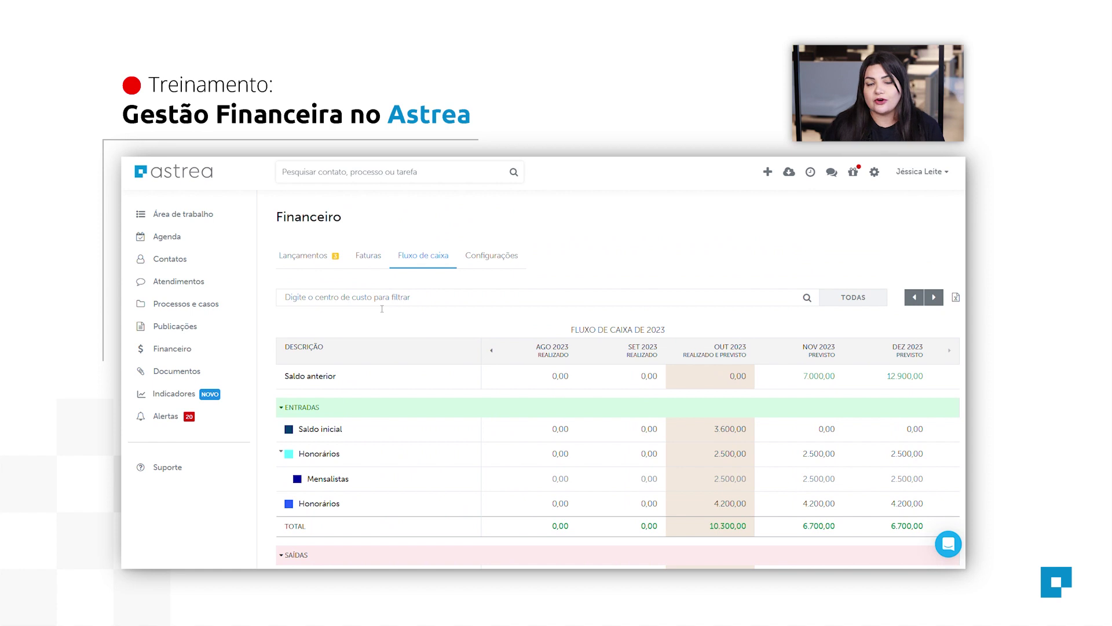
Filter the cash flow to the Criminal cost centre, clear it, then view workspace statistics.
{"action": "type", "text": "criminal"}
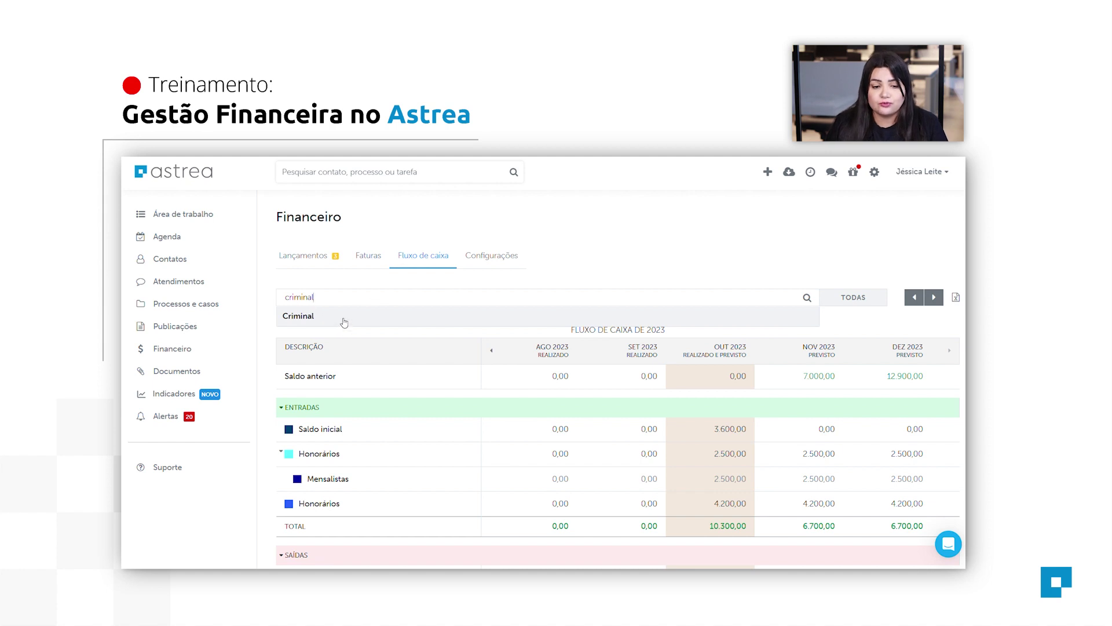
{"action": "left_click", "coordinate": [344, 318]}
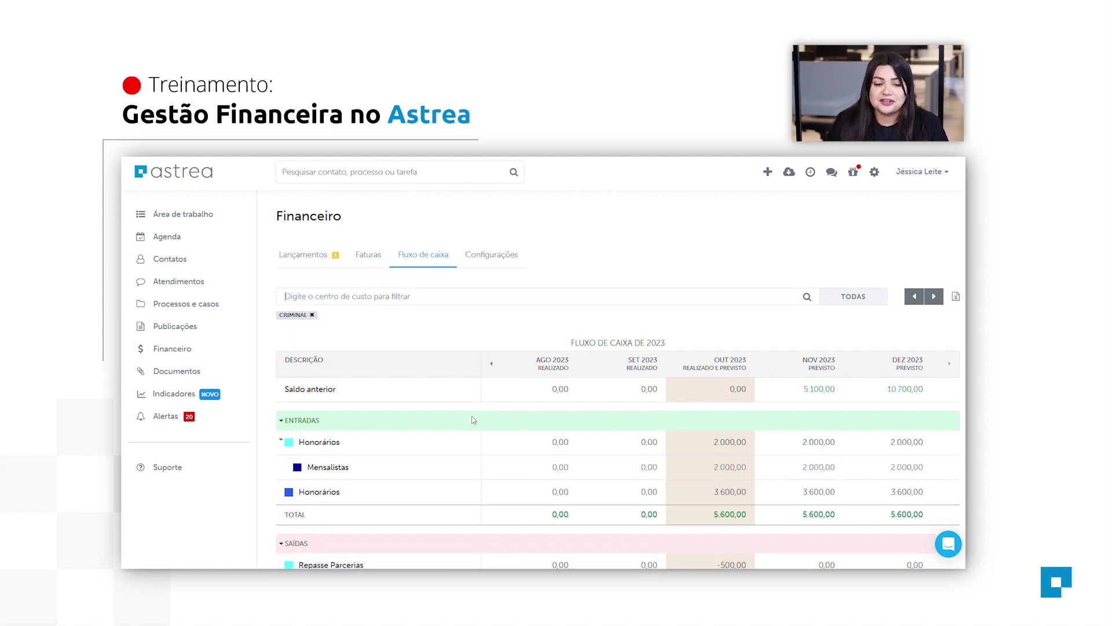
{"action": "scroll", "coordinate": [474, 420], "scroll_direction": "down", "scroll_amount": 1}
{"action": "scroll", "coordinate": [474, 420], "scroll_direction": "down", "scroll_amount": 2}
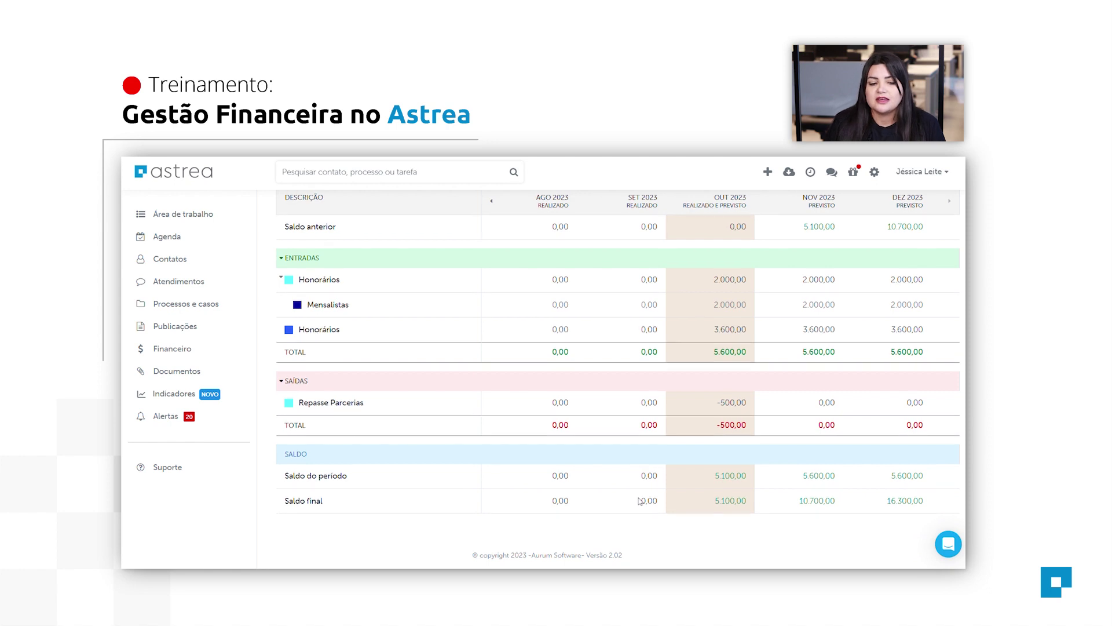
{"action": "scroll", "coordinate": [787, 317], "scroll_direction": "up", "scroll_amount": 3}
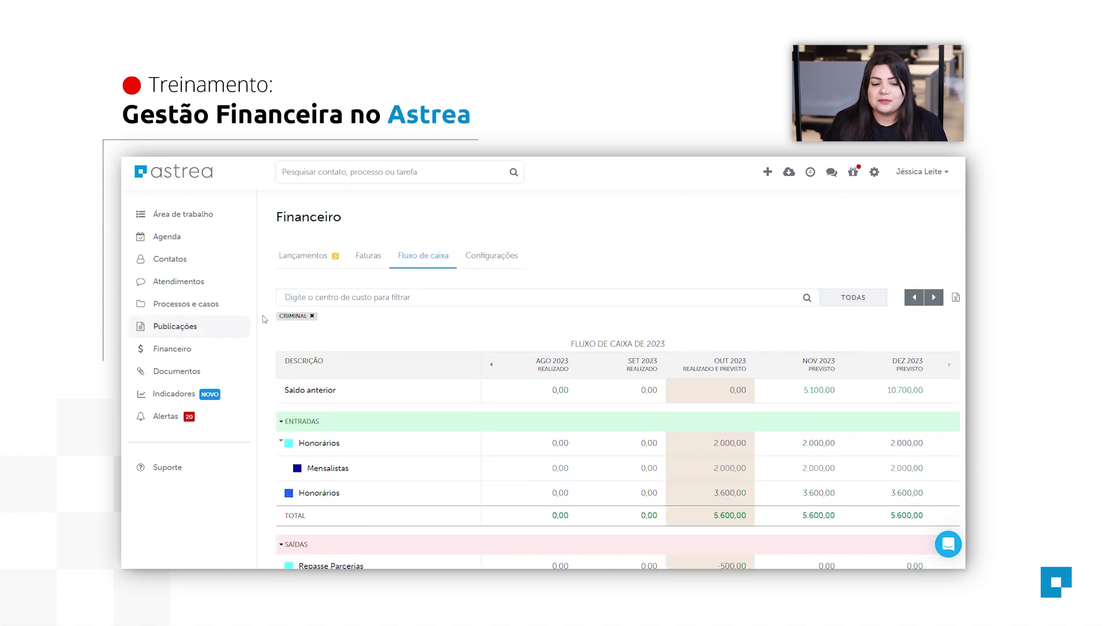
{"action": "left_click", "coordinate": [312, 315]}
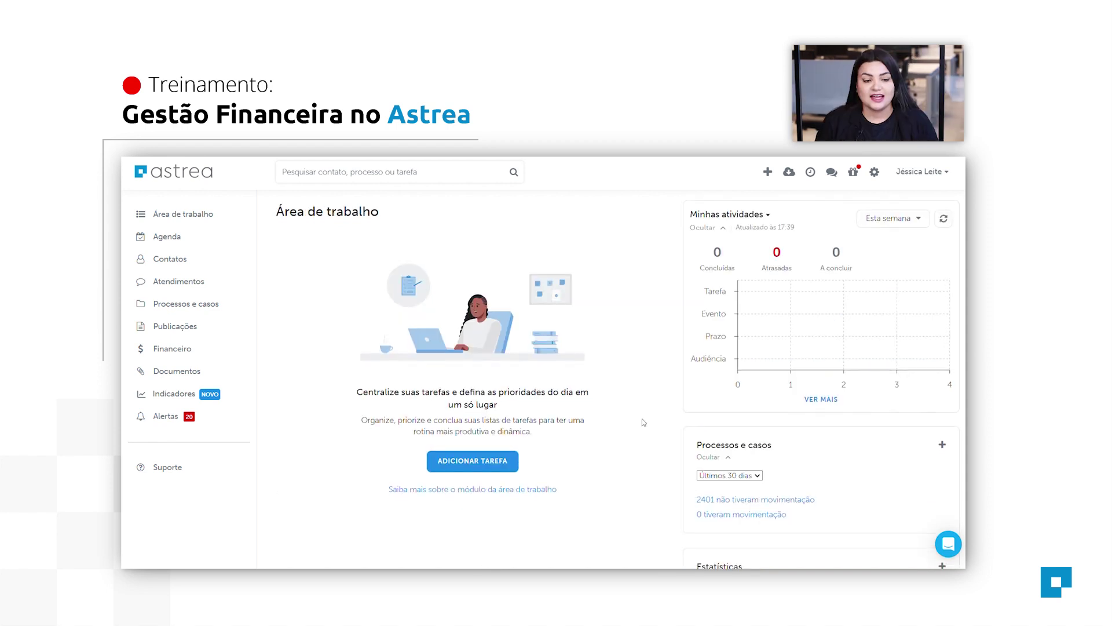
{"action": "scroll", "coordinate": [573, 422], "scroll_direction": "down", "scroll_amount": 3}
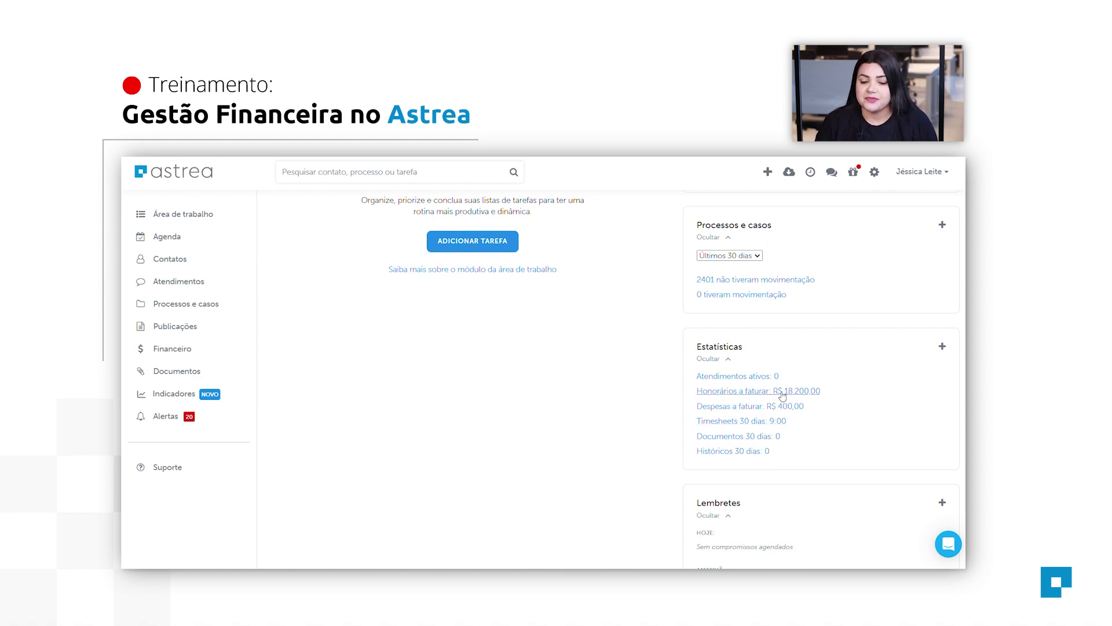
Open Faturamento's Honorários list of 19 fees totalling R$ 18.200,00.
{"action": "left_click", "coordinate": [783, 391]}
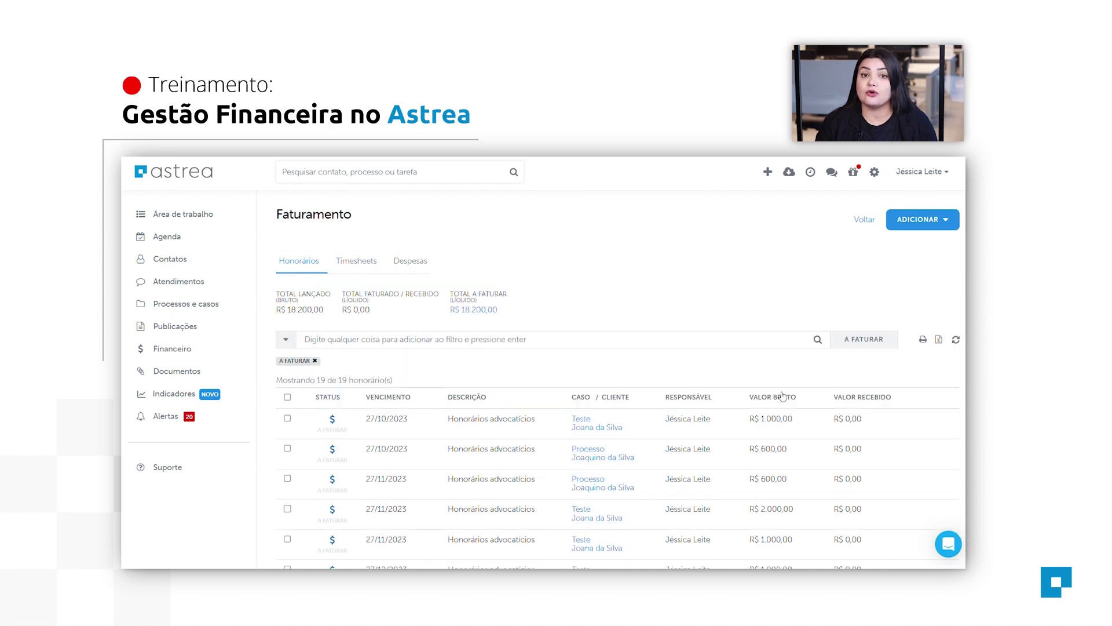
{"action": "left_click_drag", "start_coordinate": [275, 223], "coordinate": [400, 216]}
{"action": "left_click", "coordinate": [410, 216]}
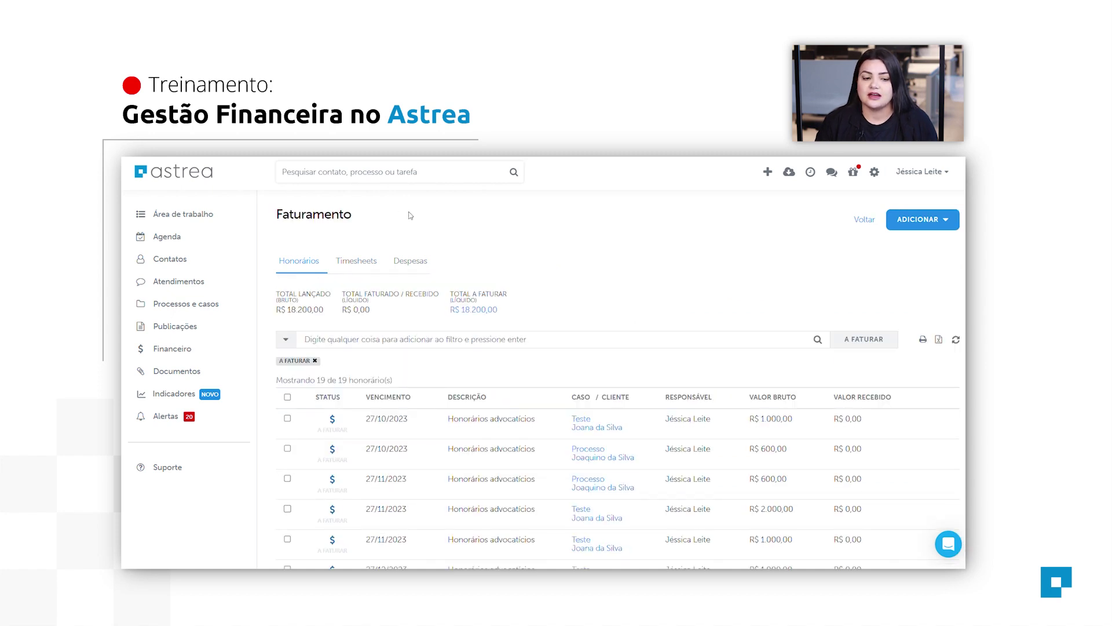
{"action": "scroll", "coordinate": [520, 354], "scroll_direction": "down", "scroll_amount": 2}
{"action": "scroll", "coordinate": [520, 354], "scroll_direction": "up", "scroll_amount": 2}
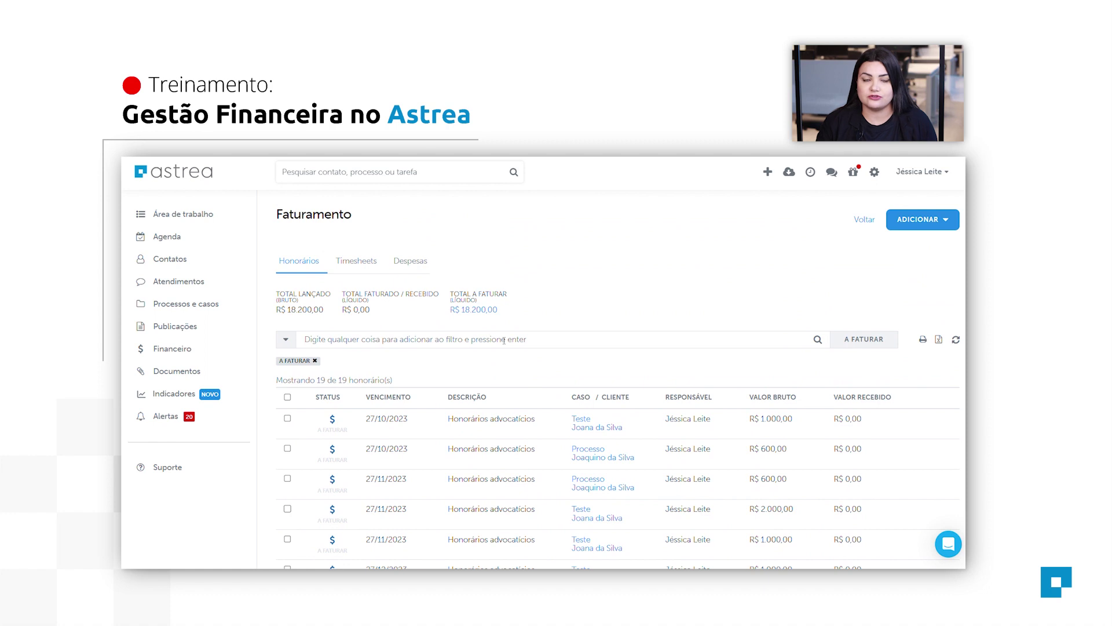
{"action": "scroll", "coordinate": [504, 340], "scroll_direction": "down", "scroll_amount": 4}
{"action": "scroll", "coordinate": [367, 332], "scroll_direction": "up", "scroll_amount": 3}
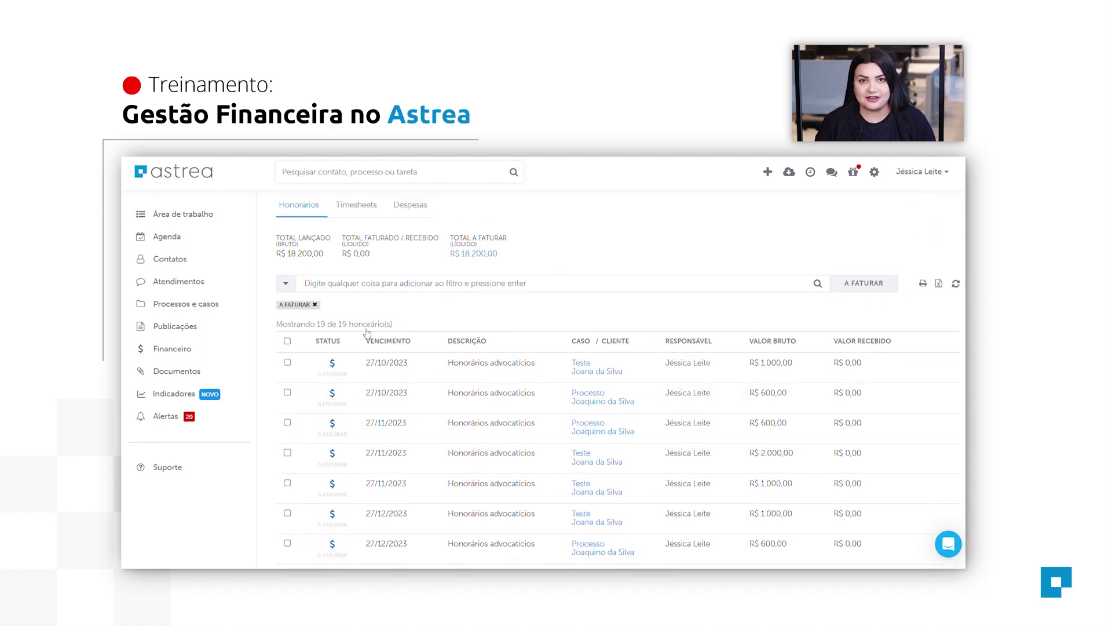
Open the advanced filters, close them unapplied, and scroll through the fees to bill.
{"action": "left_click", "coordinate": [286, 288]}
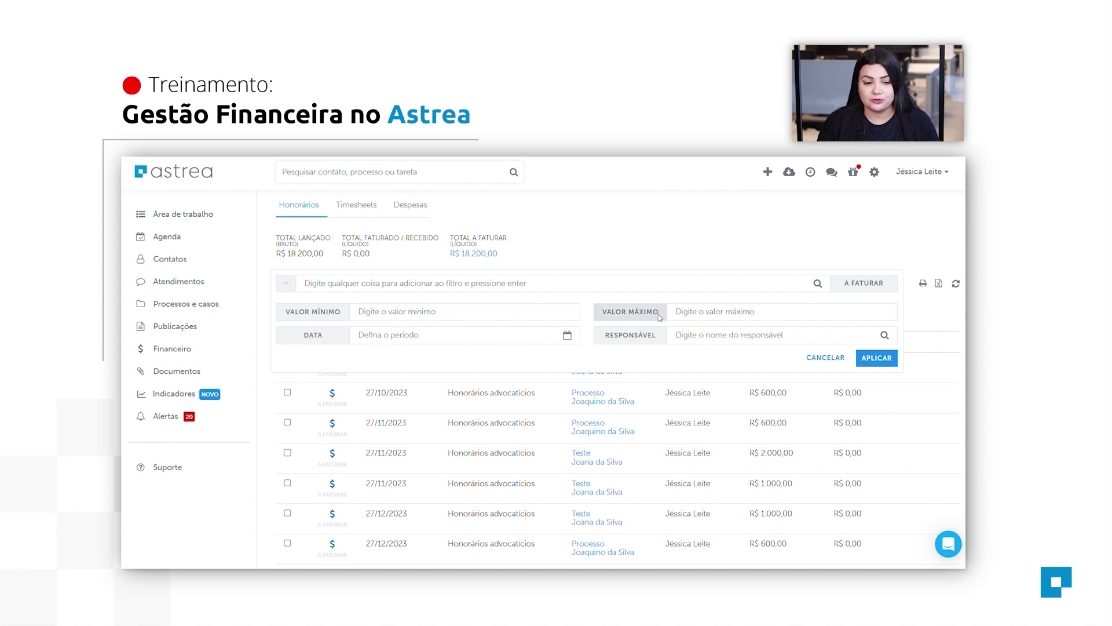
{"action": "left_click", "coordinate": [826, 357]}
{"action": "scroll", "coordinate": [845, 493], "scroll_direction": "down", "scroll_amount": 5}
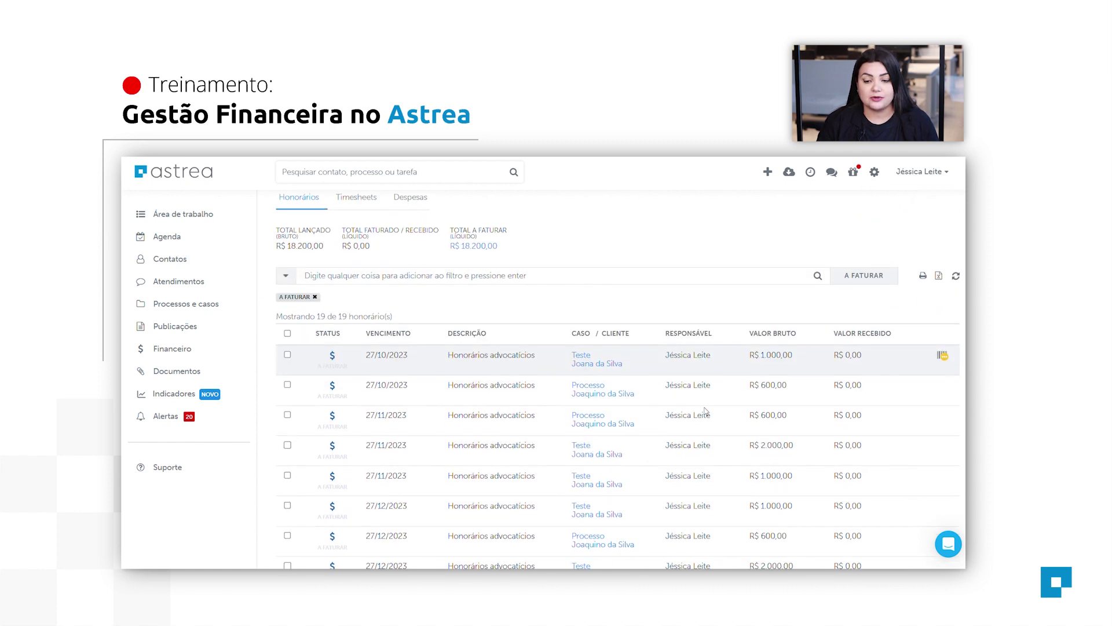
{"action": "scroll", "coordinate": [861, 407], "scroll_direction": "down", "scroll_amount": 3}
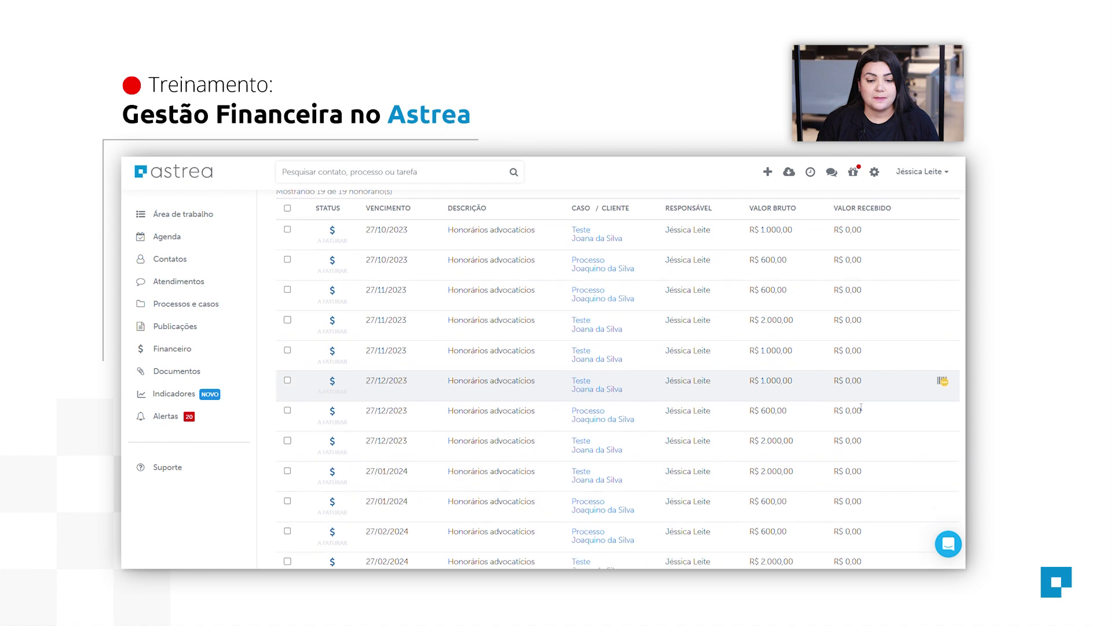
{"action": "scroll", "coordinate": [861, 407], "scroll_direction": "down", "scroll_amount": 3}
{"action": "scroll", "coordinate": [852, 400], "scroll_direction": "up", "scroll_amount": 10}
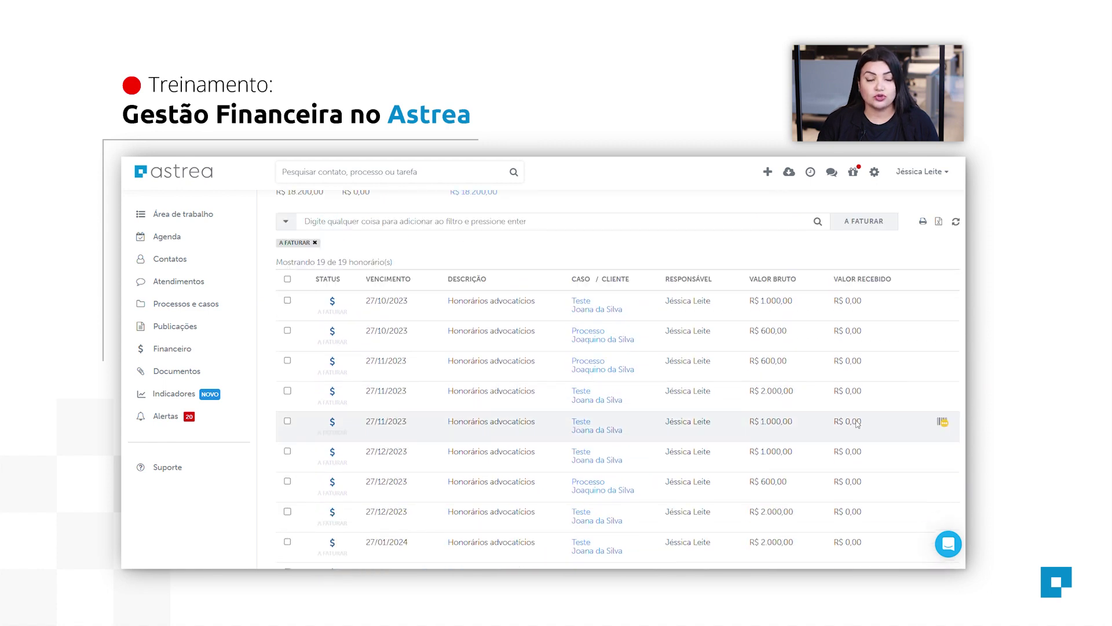
{"action": "scroll", "coordinate": [411, 431], "scroll_direction": "down", "scroll_amount": 5}
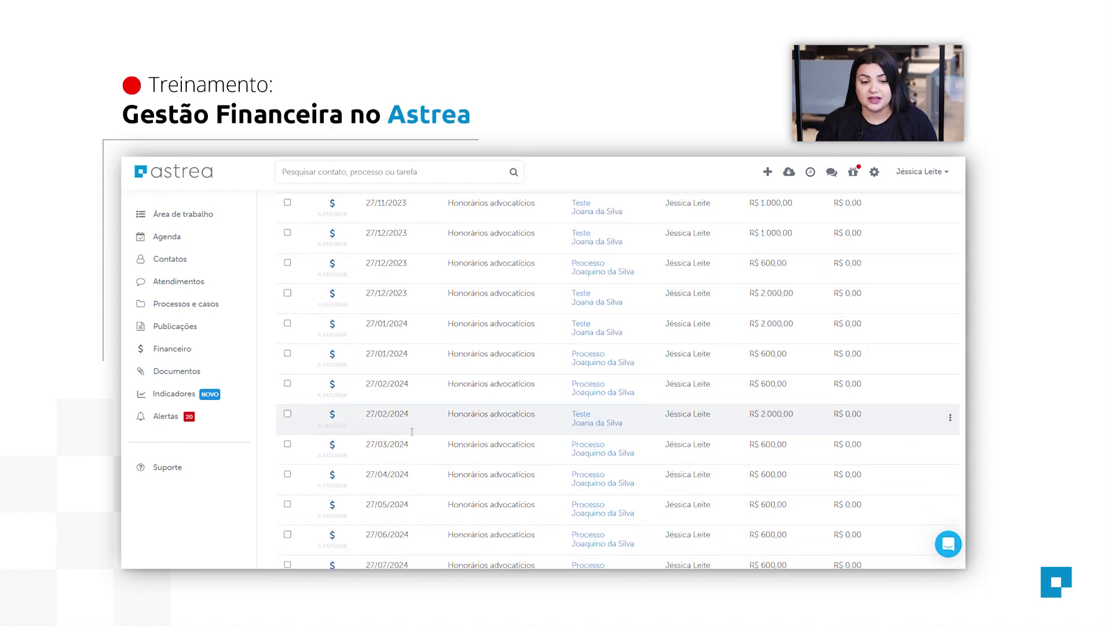
{"action": "scroll", "coordinate": [463, 441], "scroll_direction": "up", "scroll_amount": 7}
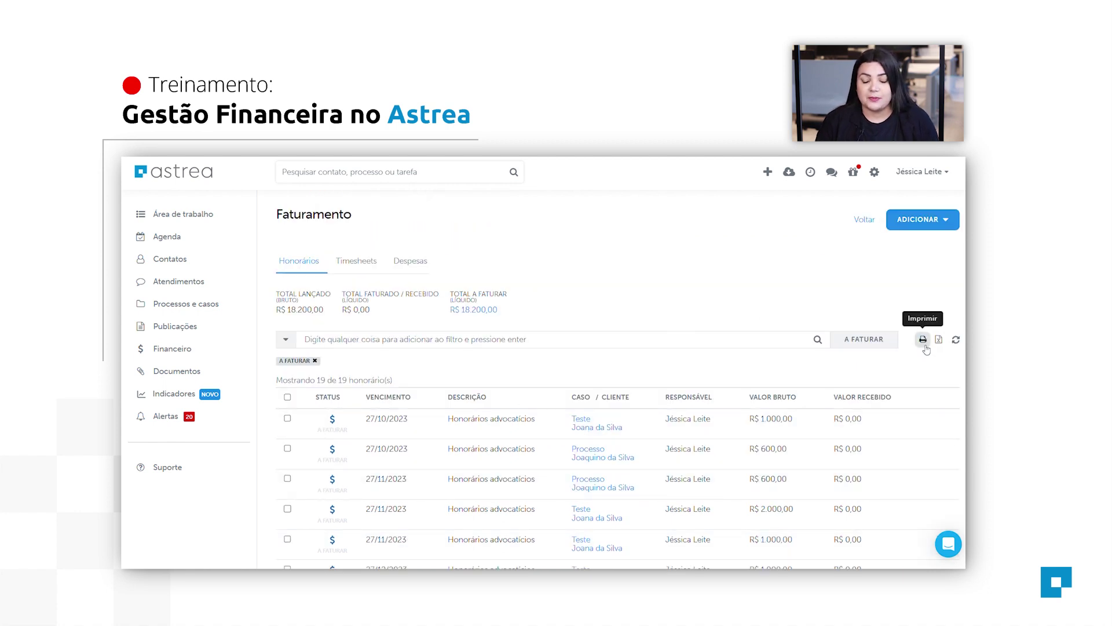
Print the report of honorários awaiting billing, then close it to return to the Faturamento list.
{"action": "left_click", "coordinate": [925, 345]}
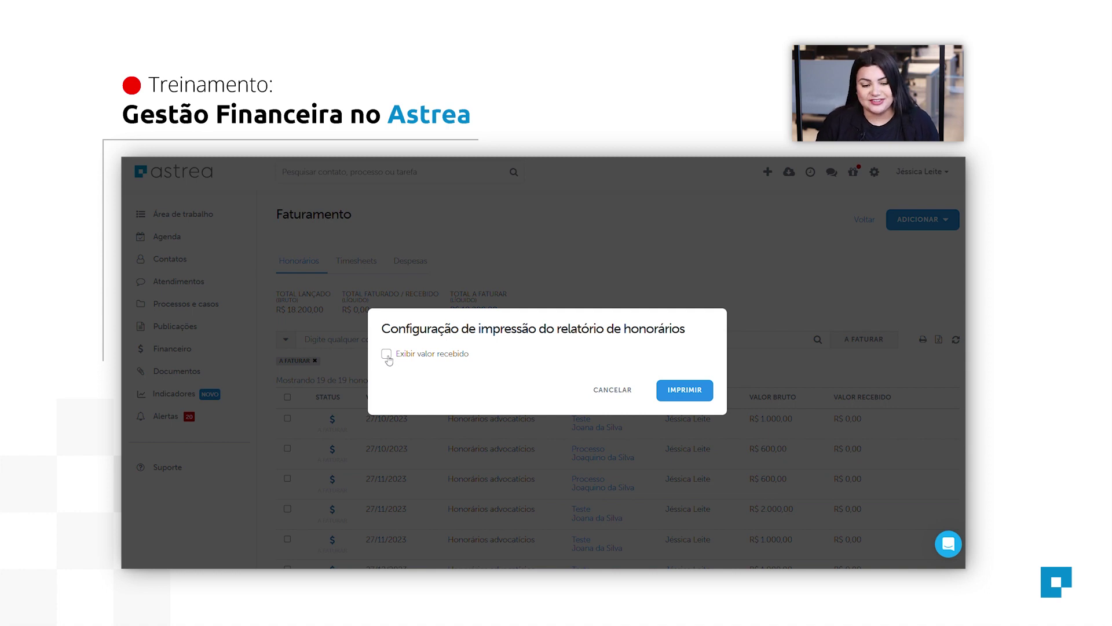
{"action": "left_click", "coordinate": [694, 390]}
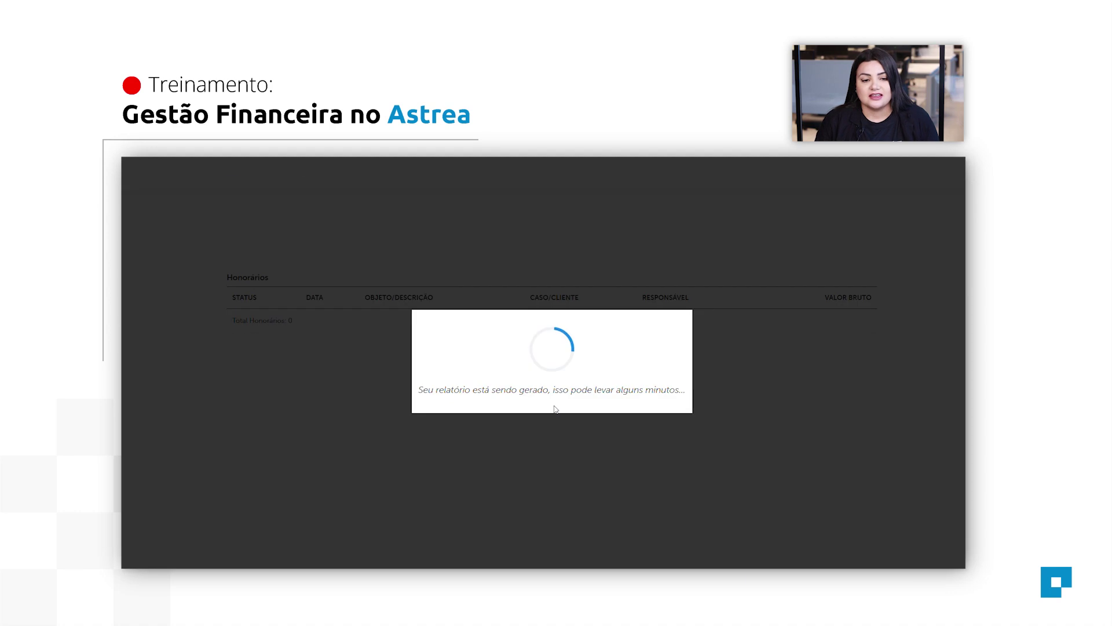
{"action": "scroll", "coordinate": [665, 439], "scroll_direction": "down", "scroll_amount": 5}
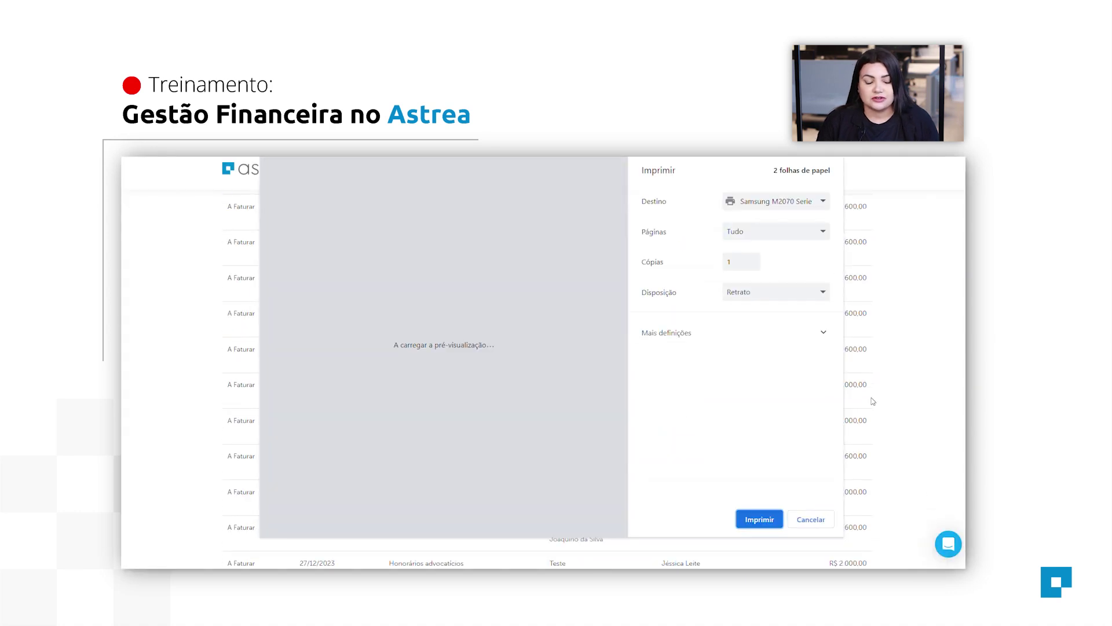
{"action": "left_click", "coordinate": [810, 520]}
{"action": "scroll", "coordinate": [683, 444], "scroll_direction": "down", "scroll_amount": 10}
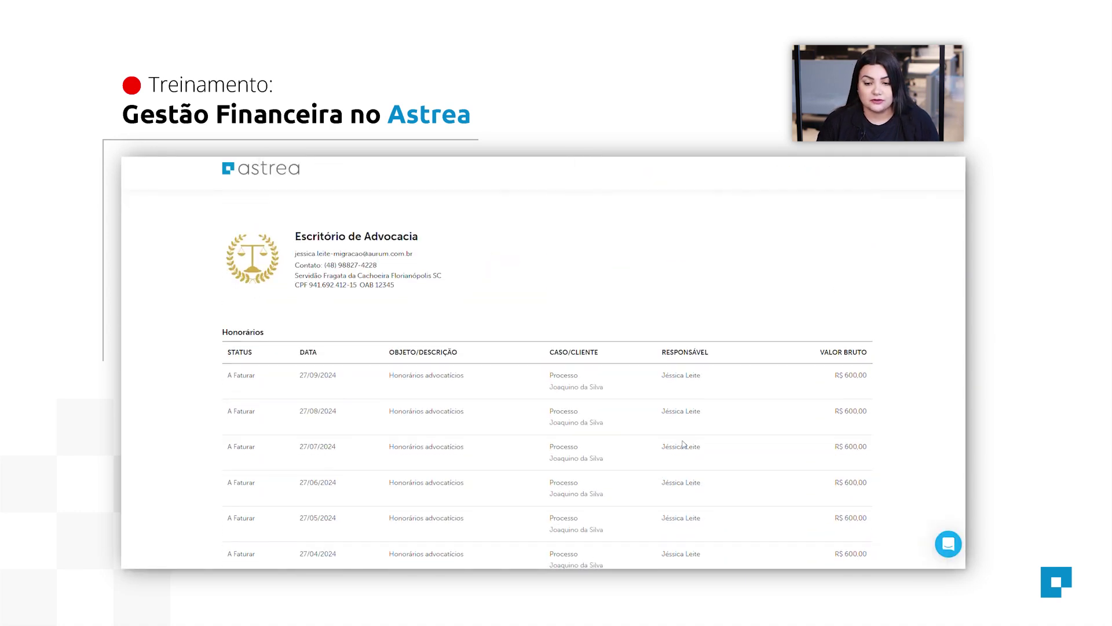
{"action": "scroll", "coordinate": [801, 457], "scroll_direction": "up", "scroll_amount": 10}
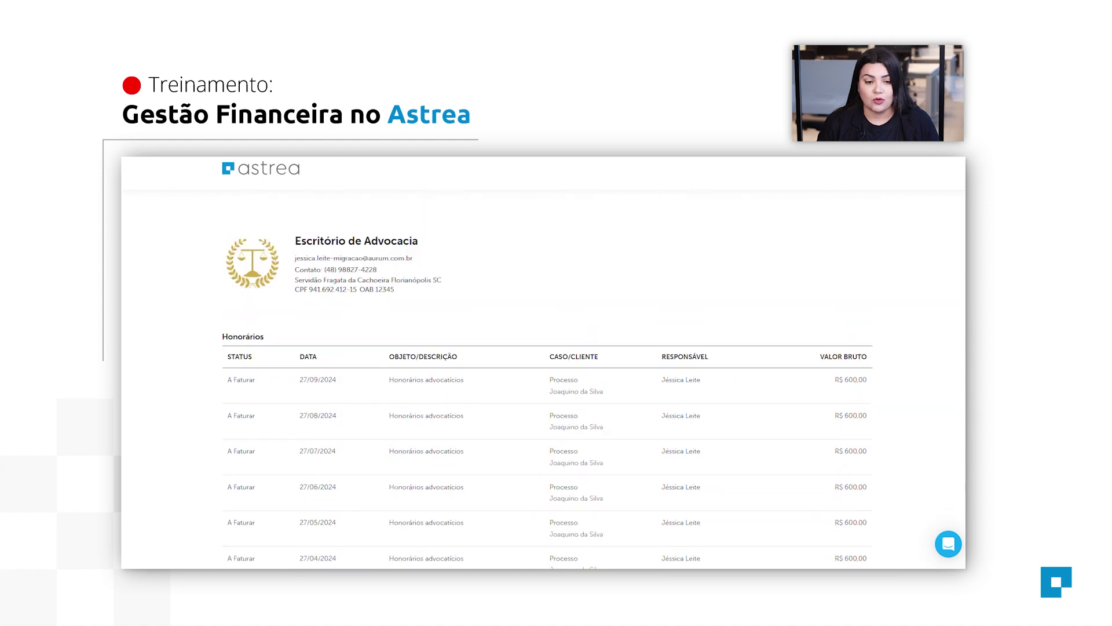
{"action": "key", "text": "ctrl+w"}
{"action": "scroll", "coordinate": [647, 463], "scroll_direction": "down", "scroll_amount": 1}
{"action": "scroll", "coordinate": [648, 458], "scroll_direction": "up", "scroll_amount": 1}
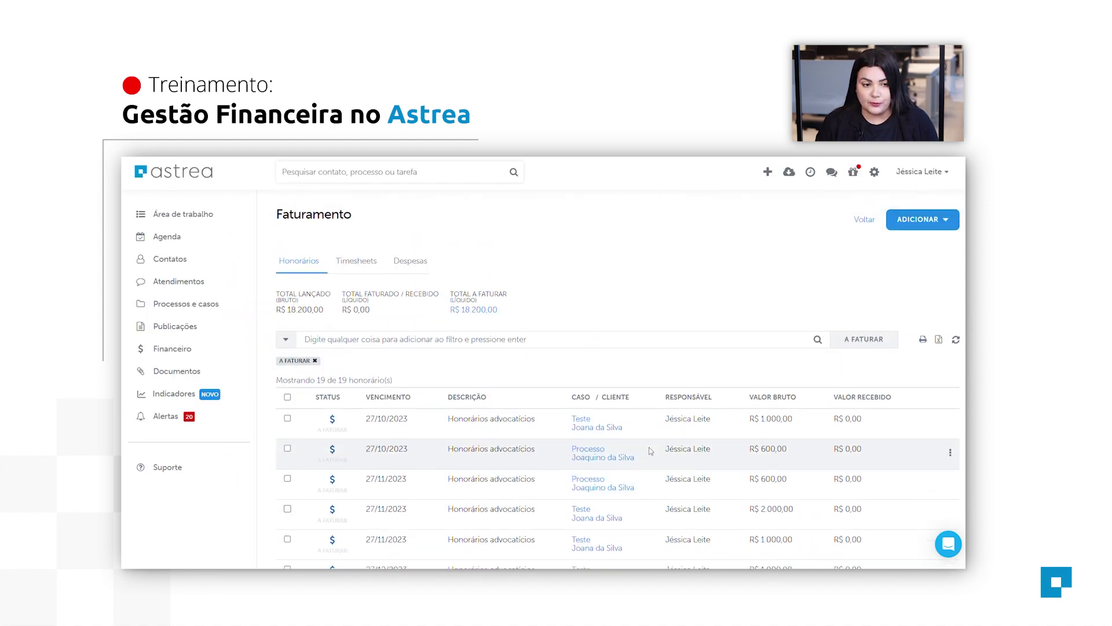
{"action": "left_click", "coordinate": [425, 268]}
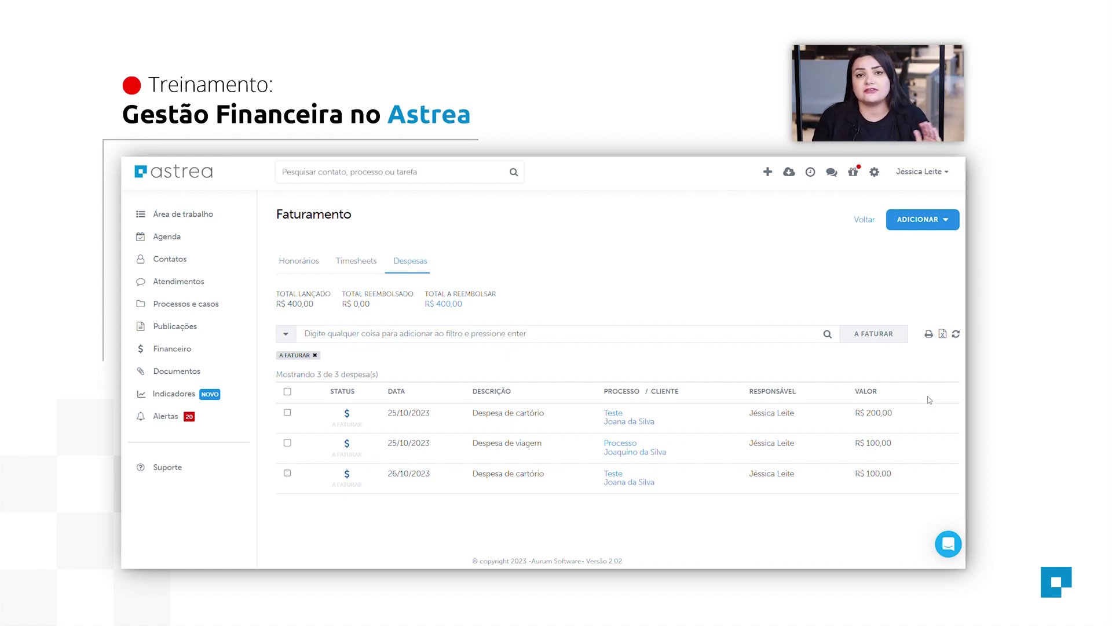
{"action": "left_click", "coordinate": [930, 218]}
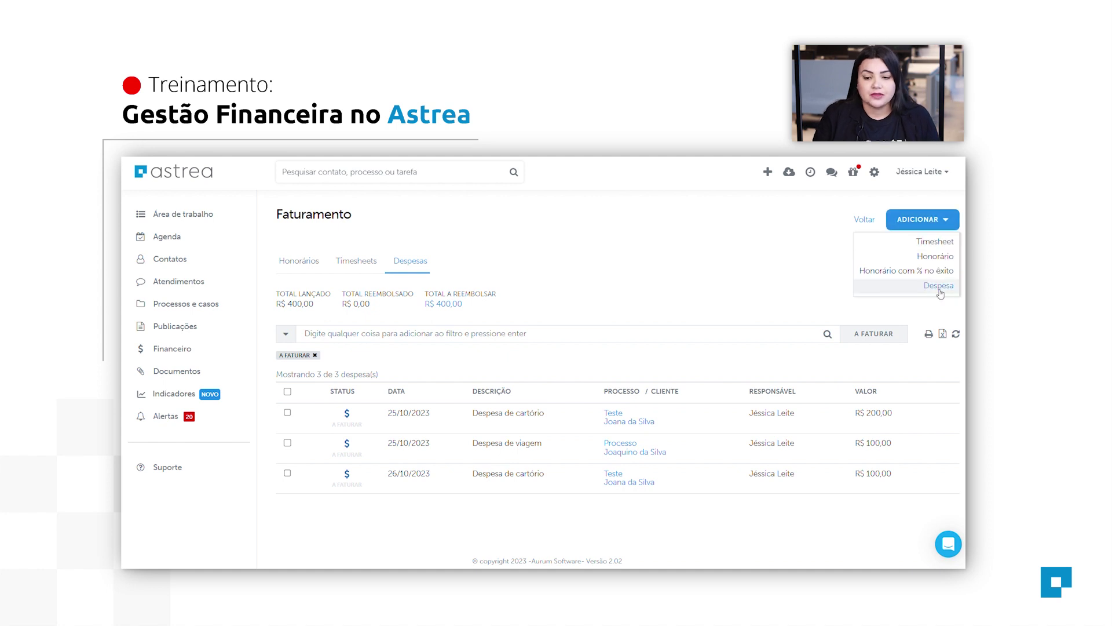
{"action": "left_click", "coordinate": [665, 297]}
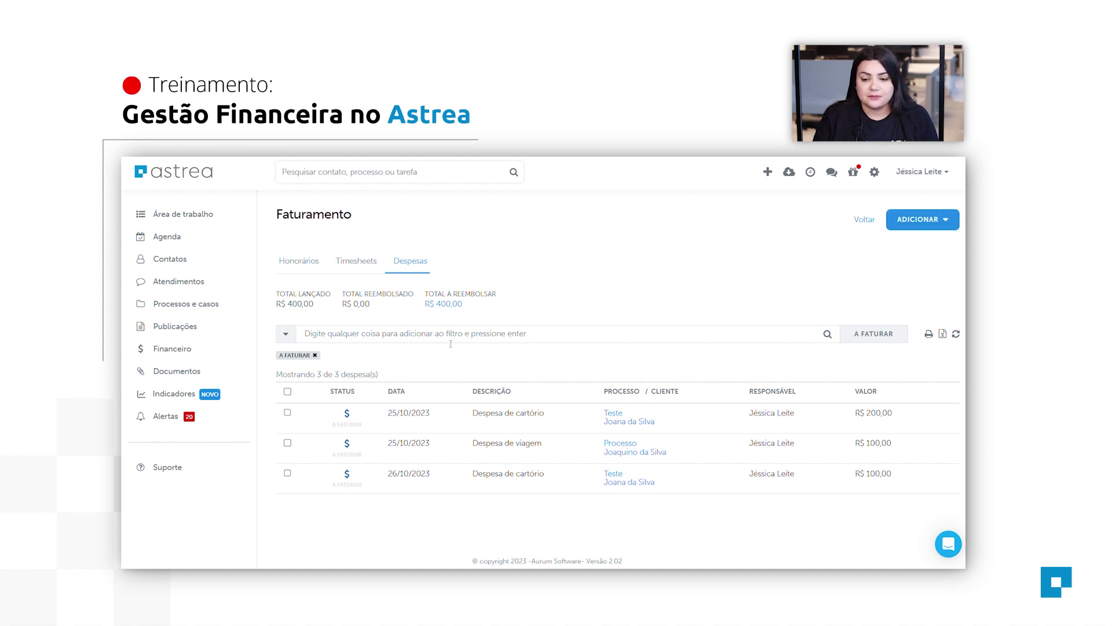
{"action": "left_click", "coordinate": [928, 334]}
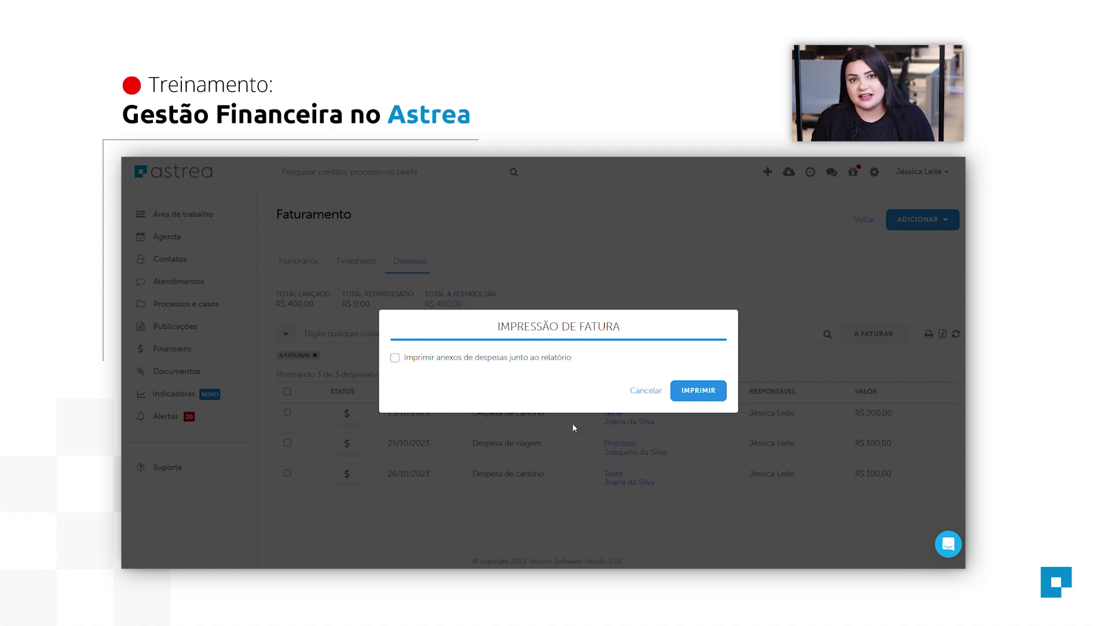
{"action": "left_click", "coordinate": [652, 401]}
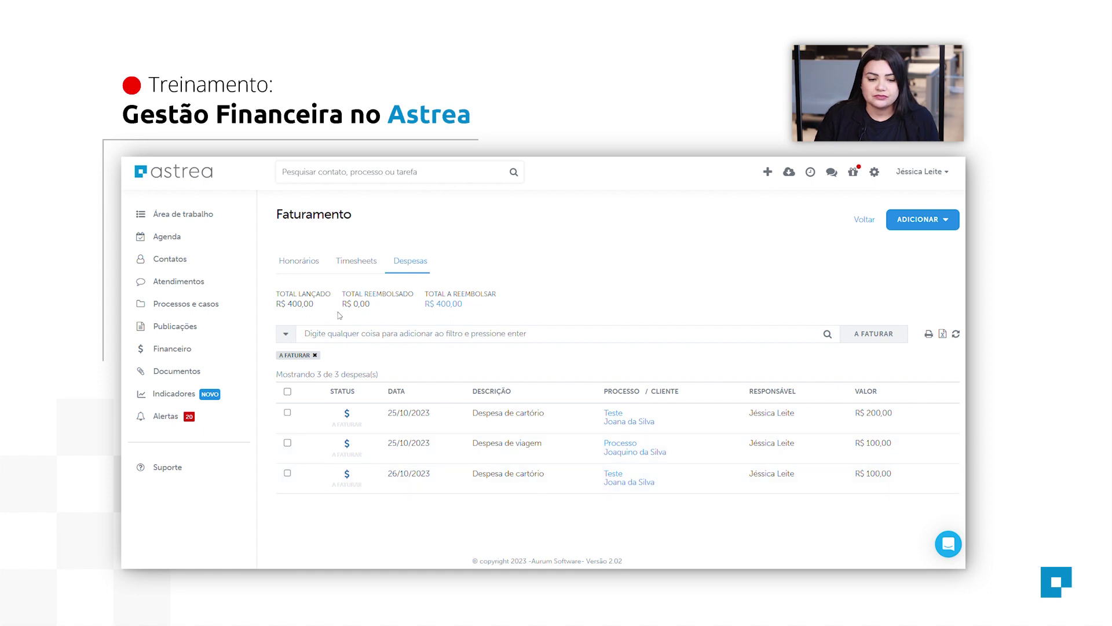
{"action": "left_click", "coordinate": [309, 271]}
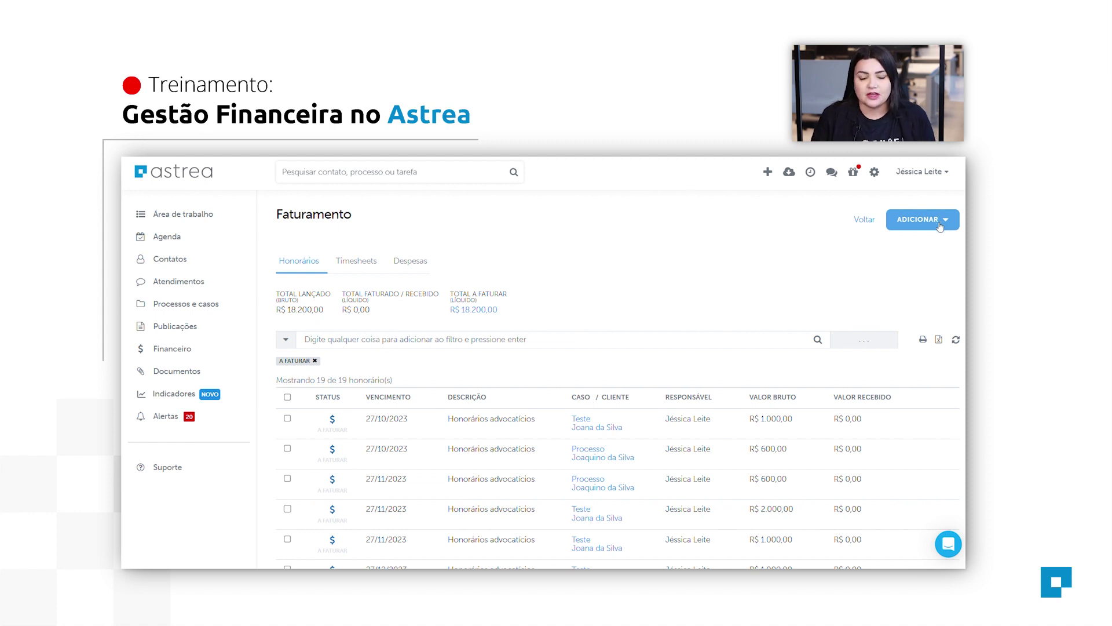
Start a 30% success-fee honorário described 'Honorário por êxito - Criminal'.
{"action": "left_click", "coordinate": [939, 226]}
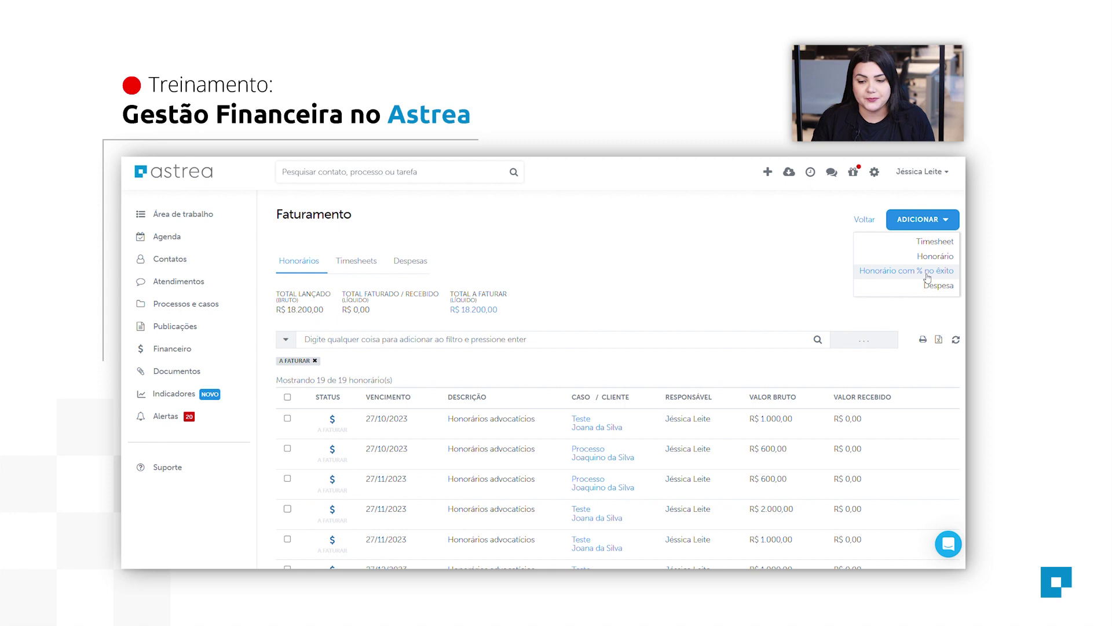
{"action": "left_click", "coordinate": [927, 277]}
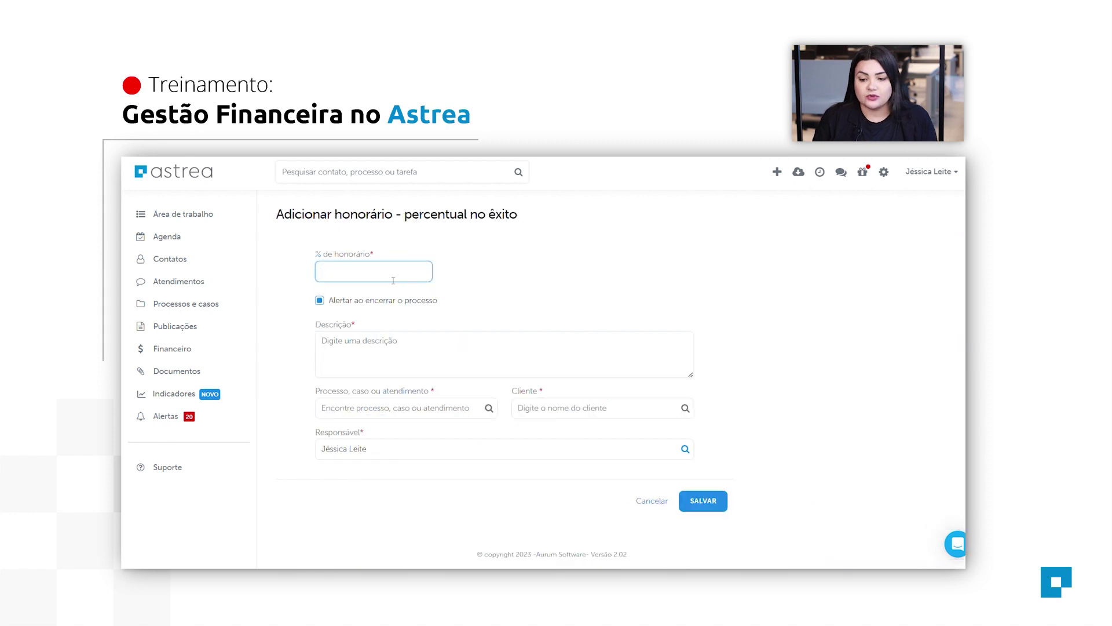
{"action": "type", "text": "30"}
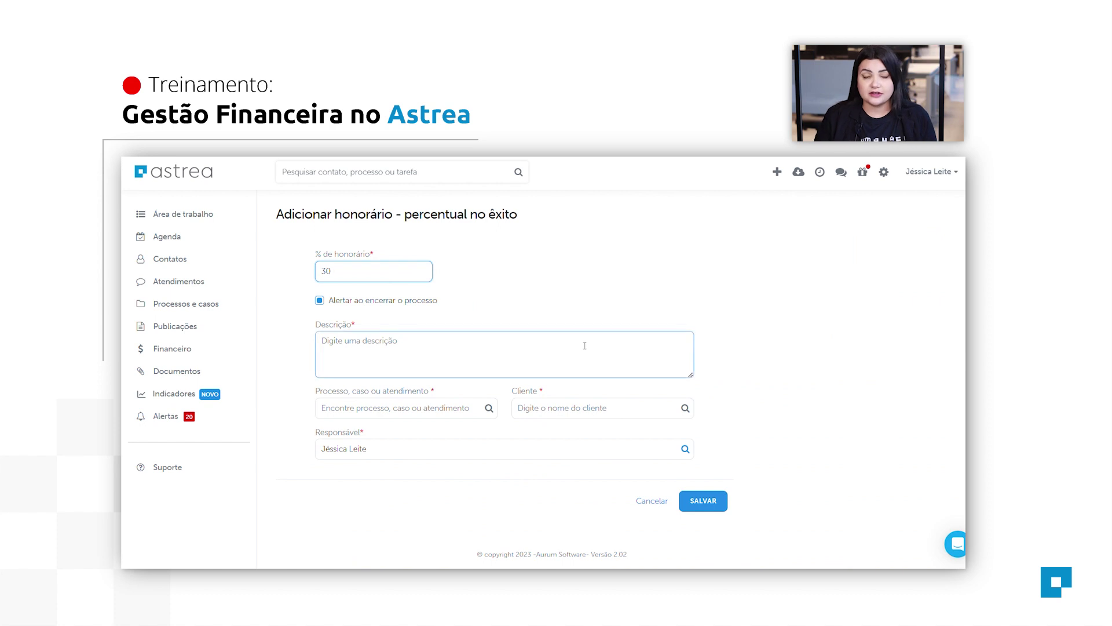
{"action": "left_click", "coordinate": [345, 358]}
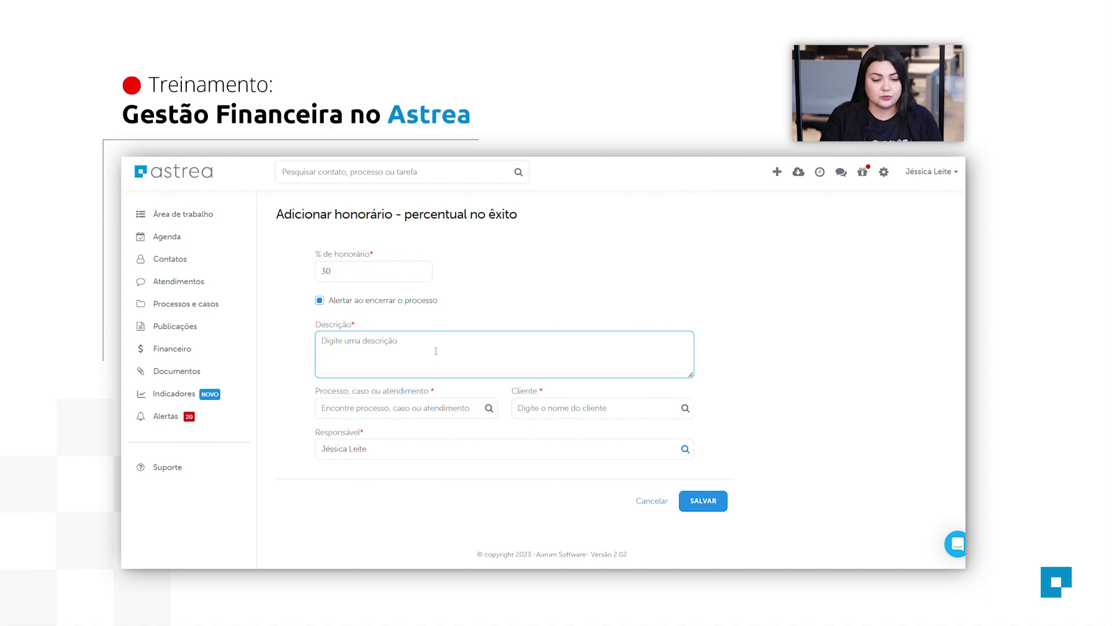
{"action": "type", "text": "Honor"}
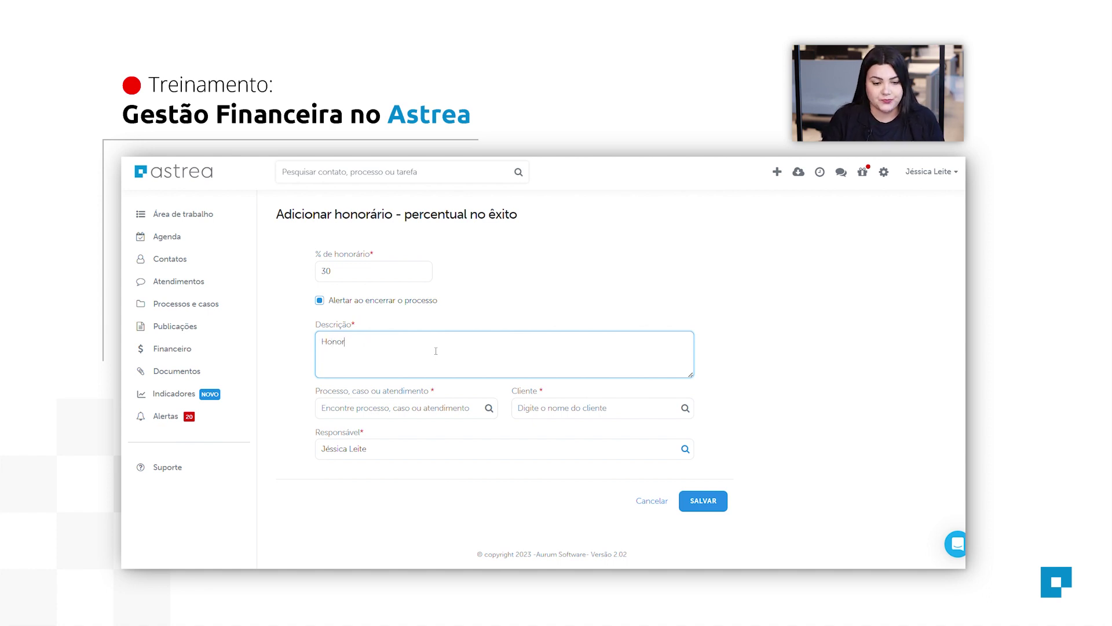
{"action": "type", "text": "ário por êxity"}
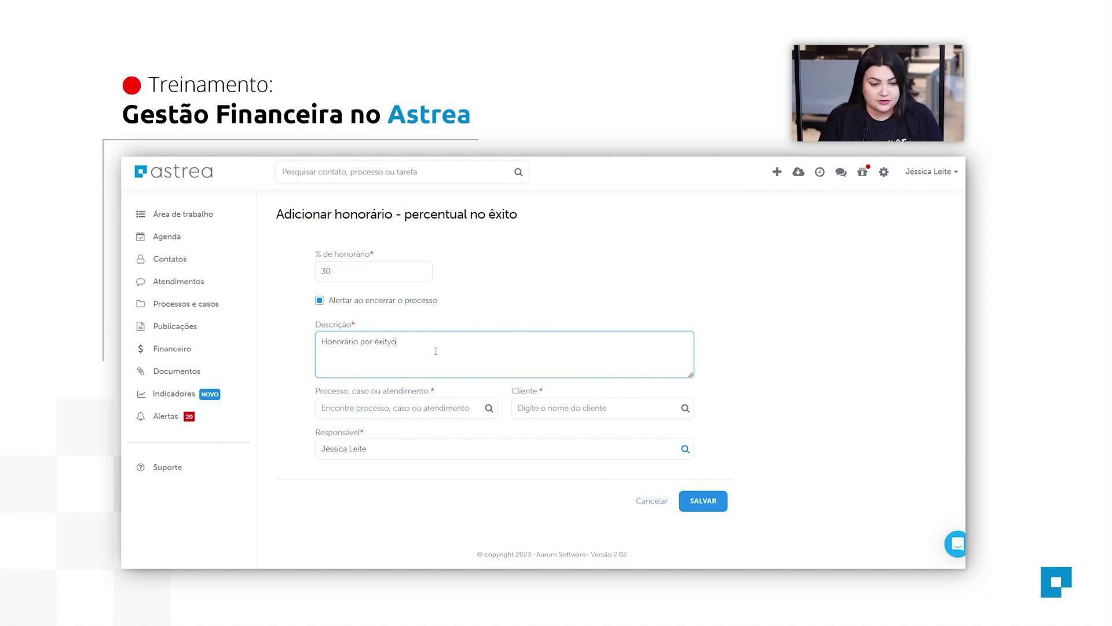
{"action": "key", "text": "BackSpace"}
{"action": "type", "text": "o - "}
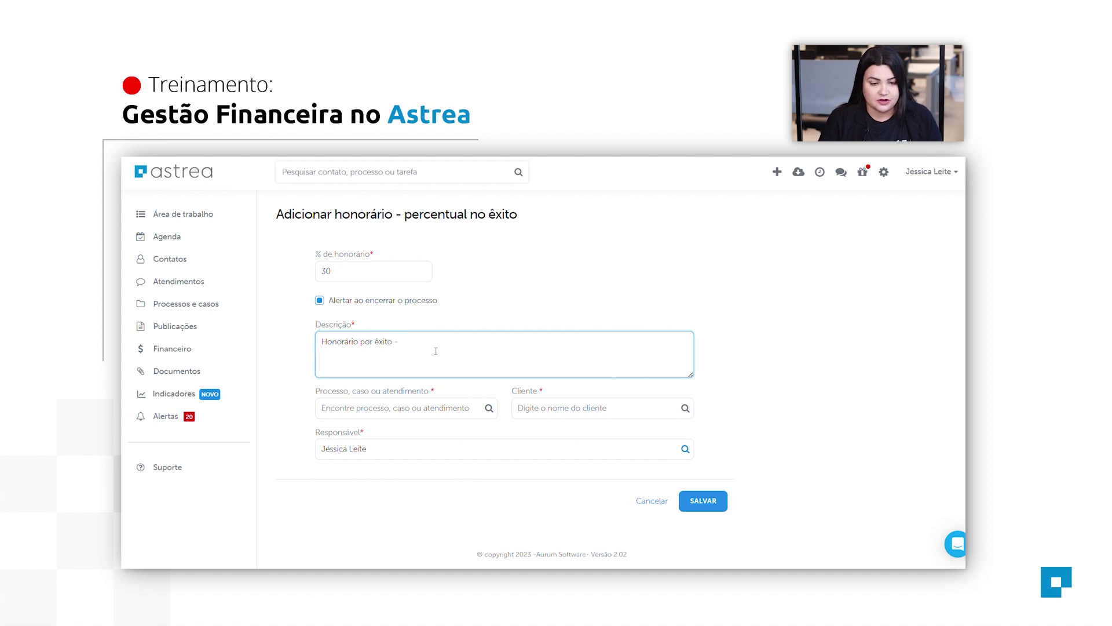
{"action": "type", "text": "Criminal"}
{"action": "key", "text": "BackSpace"}
{"action": "key", "text": "BackSpace"}
{"action": "type", "text": "inal"}
Link the fee to the Teste process, save it, and view the Timesheets awaiting billing.
{"action": "left_click", "coordinate": [415, 415]}
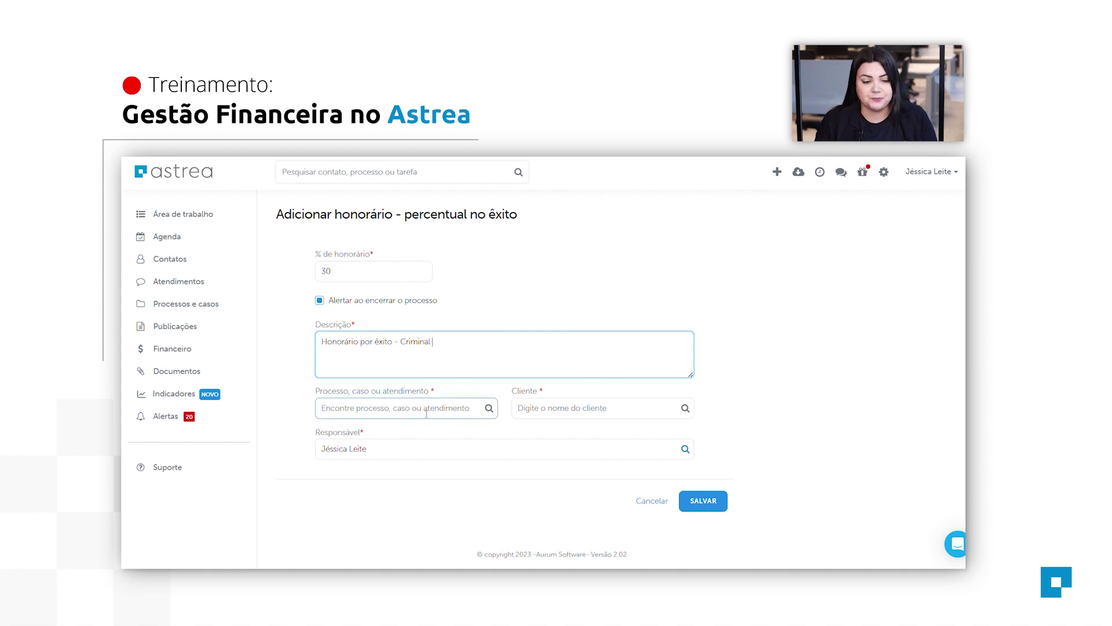
{"action": "left_click", "coordinate": [429, 414]}
{"action": "type", "text": "Teste"}
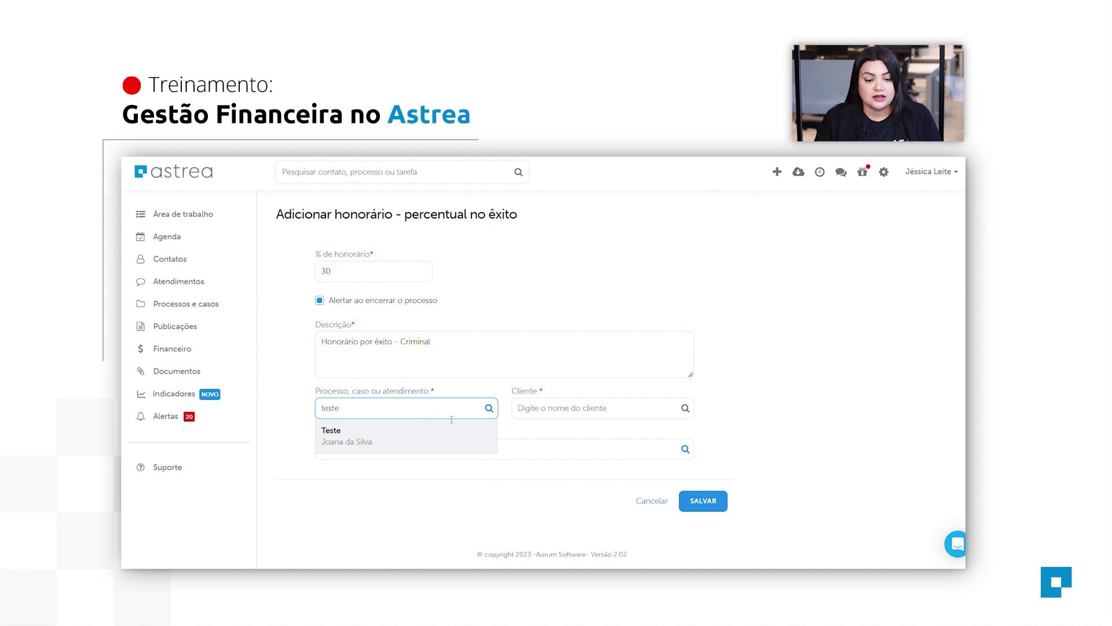
{"action": "left_click", "coordinate": [451, 443]}
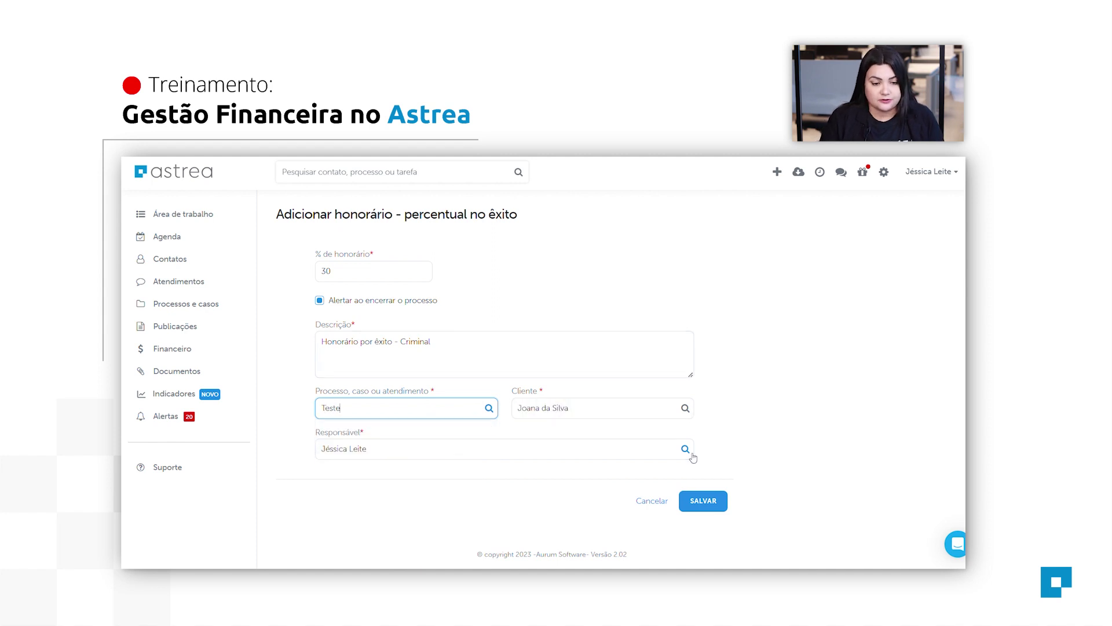
{"action": "left_click", "coordinate": [722, 507]}
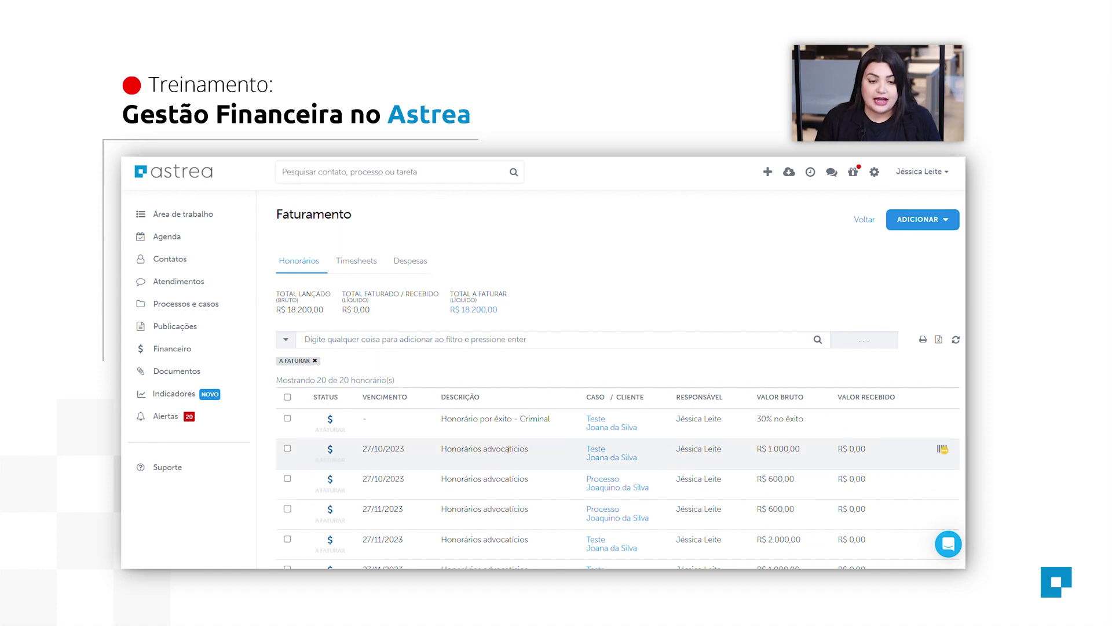
{"action": "left_click", "coordinate": [360, 271]}
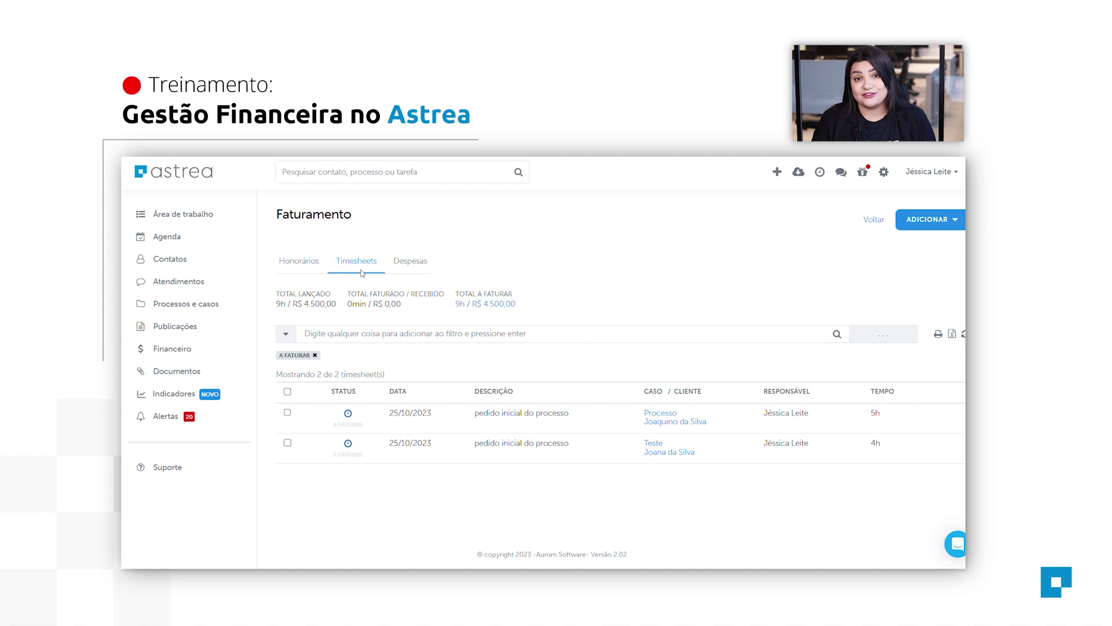
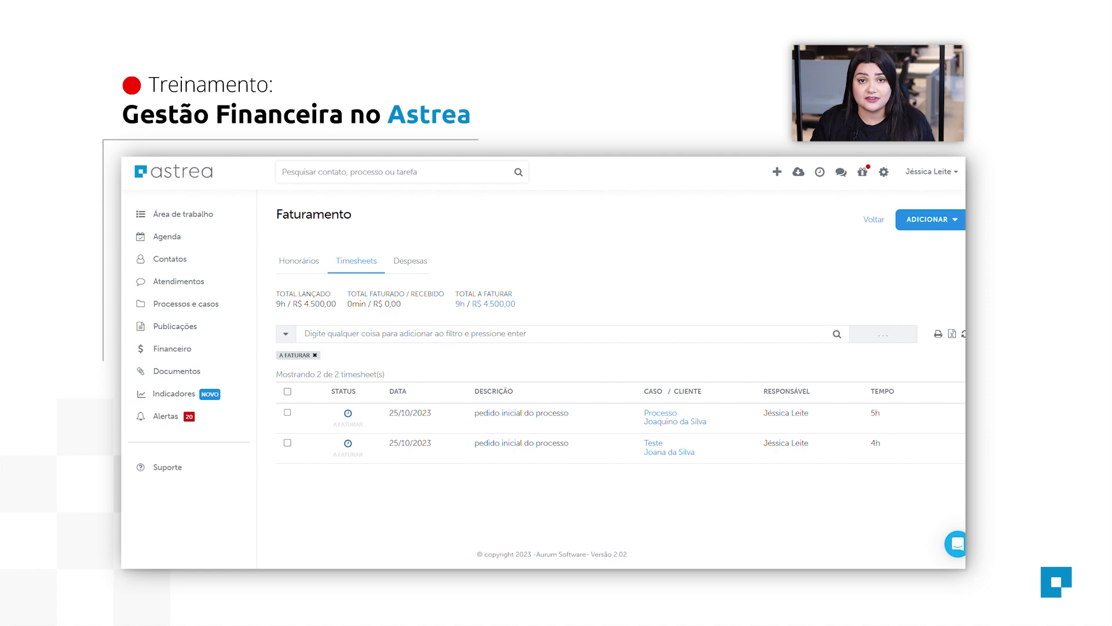
Add a new timesheet from the billing list and go to managing timesheet types.
{"action": "left_click", "coordinate": [931, 220]}
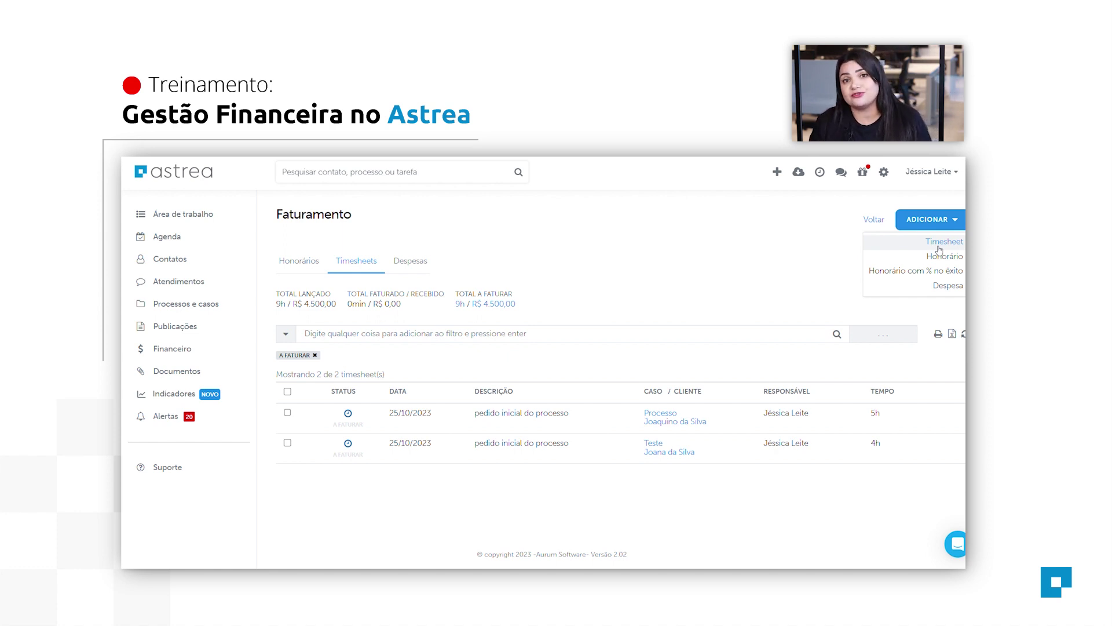
{"action": "left_click", "coordinate": [940, 242]}
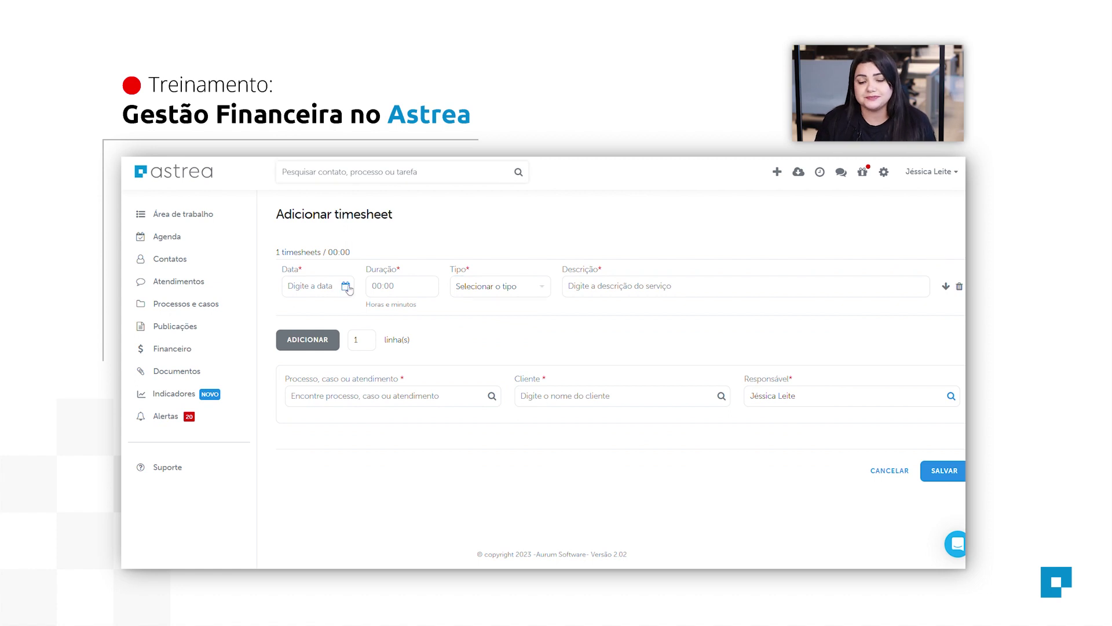
{"action": "left_click", "coordinate": [496, 293]}
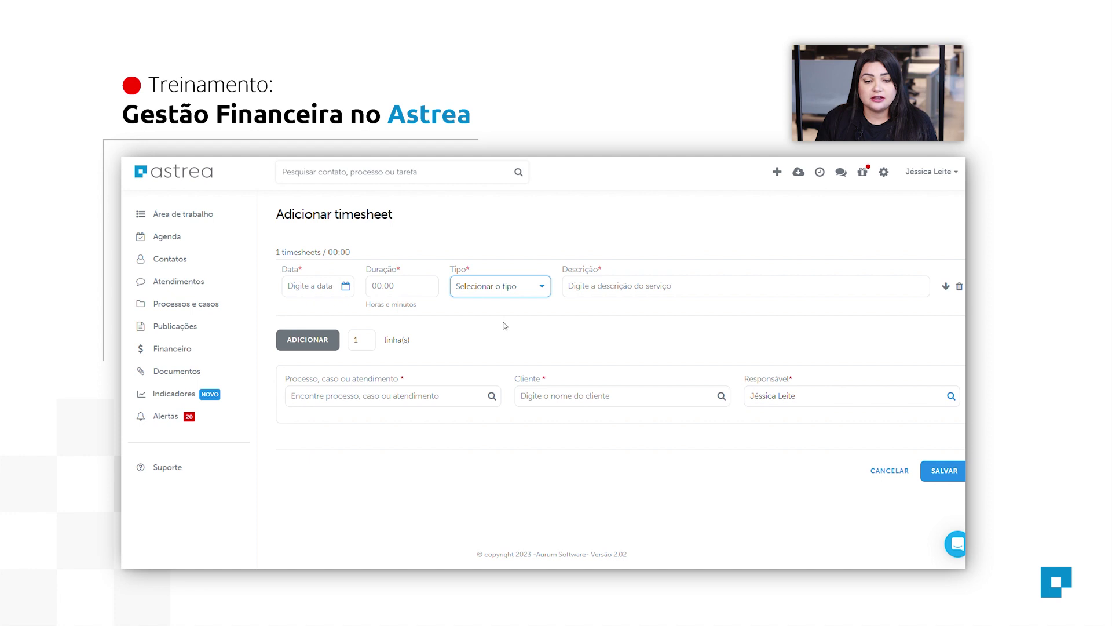
{"action": "left_click", "coordinate": [504, 322]}
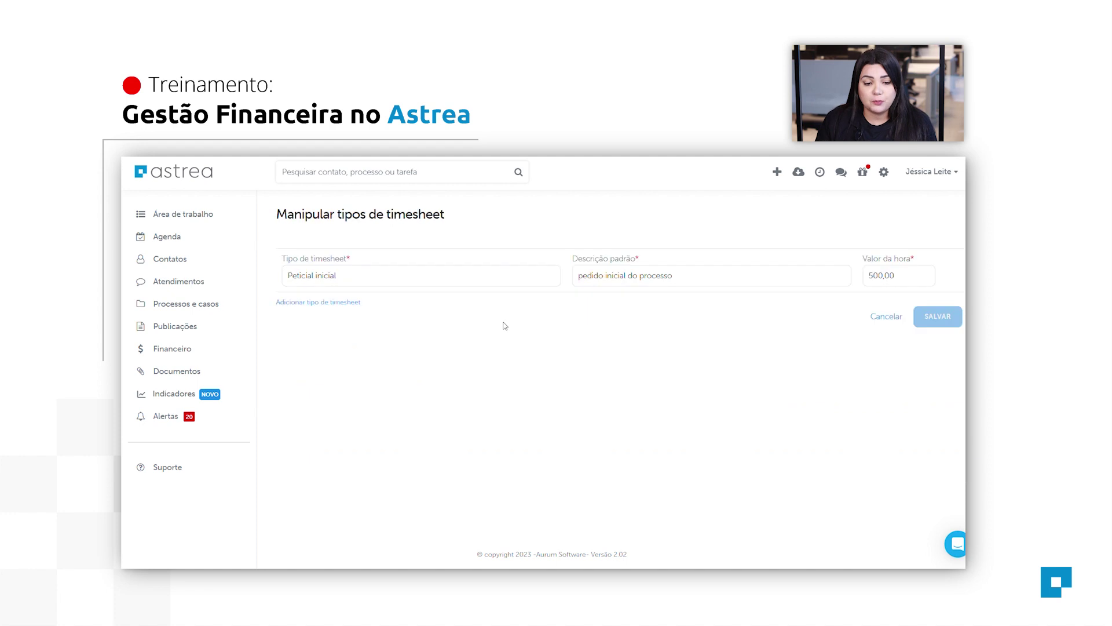
Name the new type Consultoria with description 'atendimento inicial' at 500,00 per hour, and save.
{"action": "triple_click", "coordinate": [460, 284]}
{"action": "key", "text": "BackSpace"}
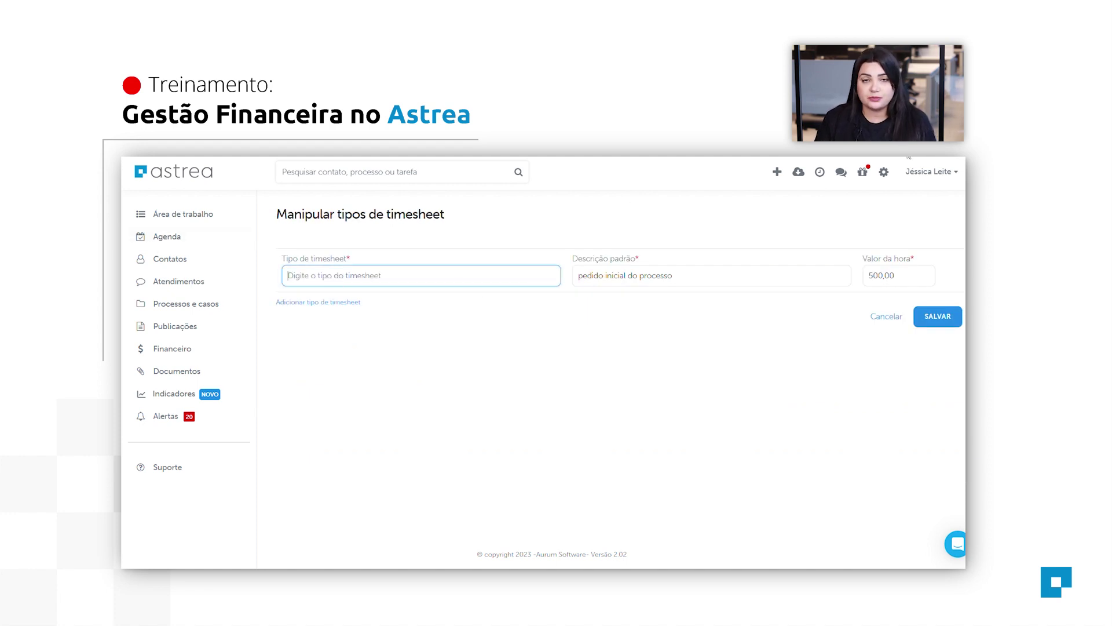
{"action": "type", "text": "Consultoria"}
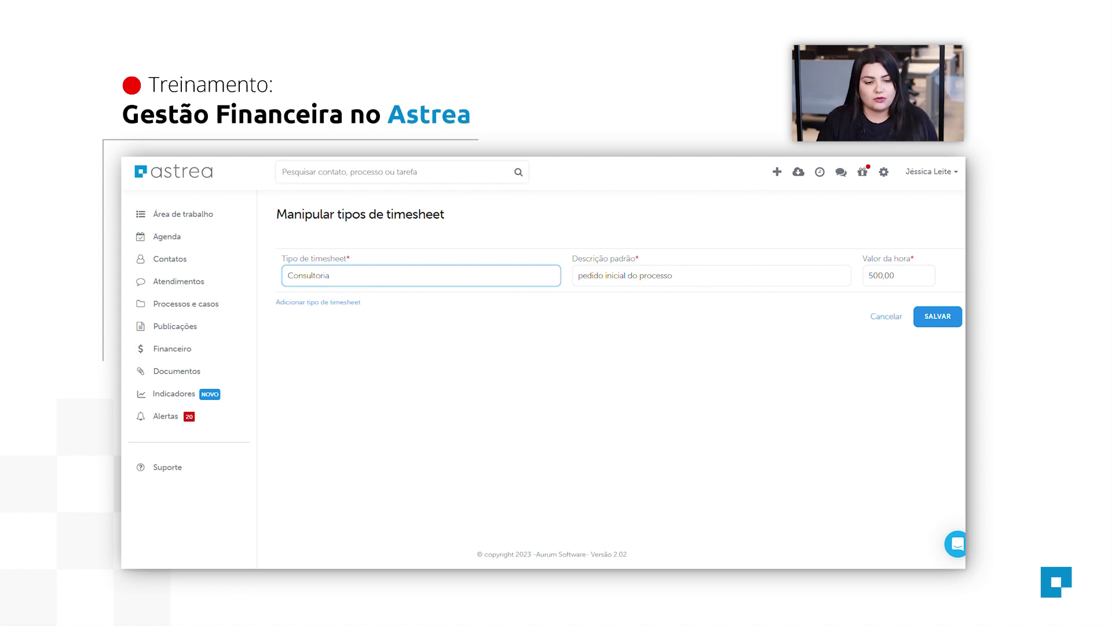
{"action": "key", "text": "Tab"}
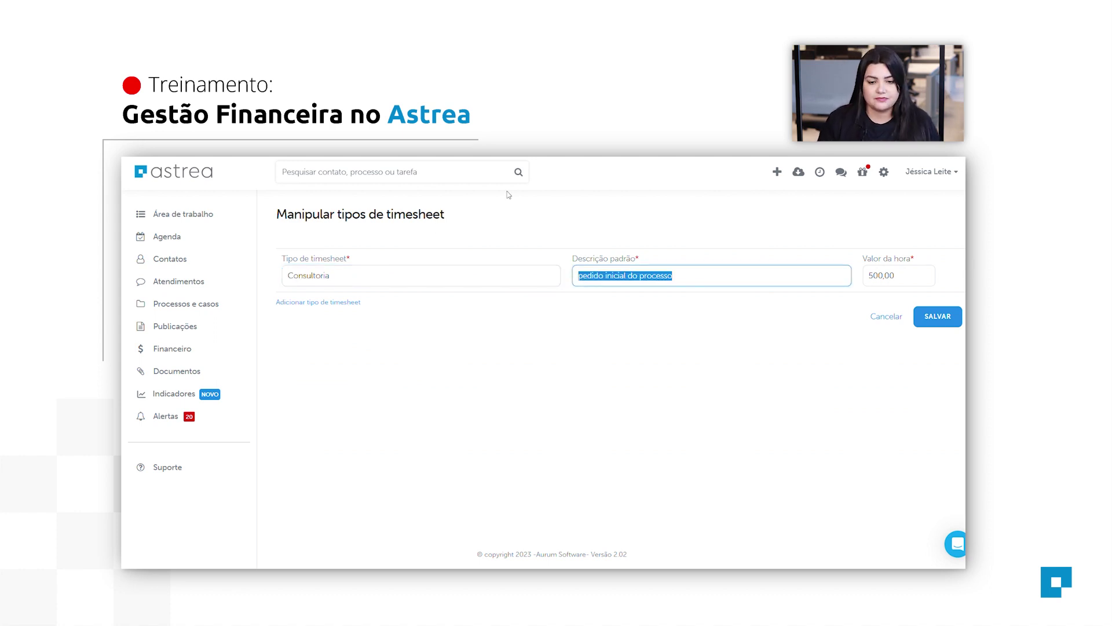
{"action": "type", "text": "atendimento inicial"}
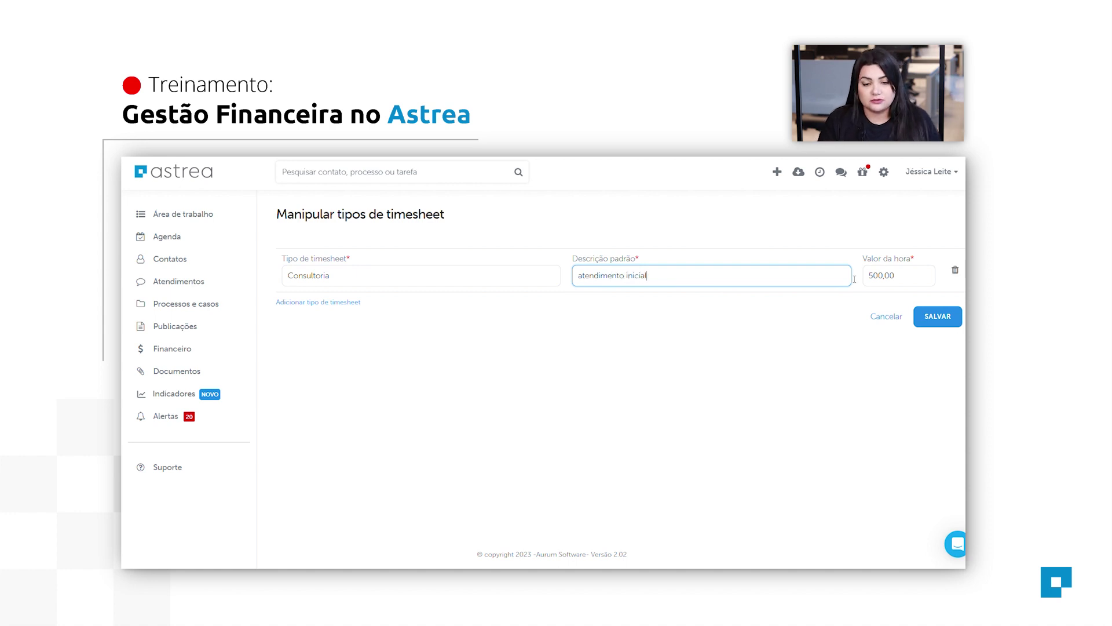
{"action": "left_click", "coordinate": [924, 278]}
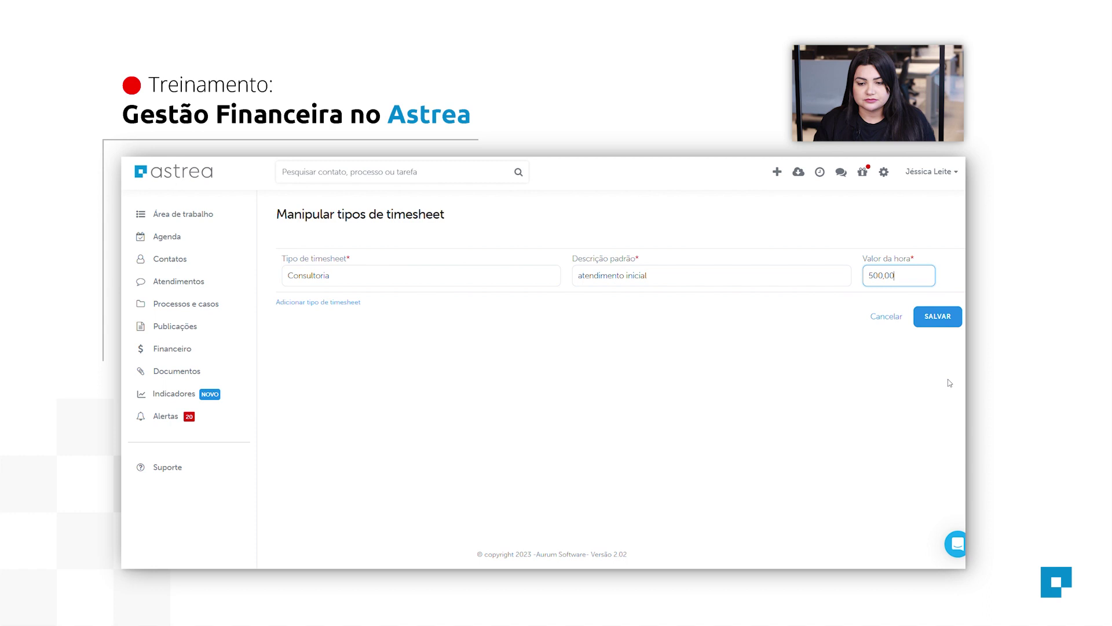
{"action": "left_click", "coordinate": [956, 326]}
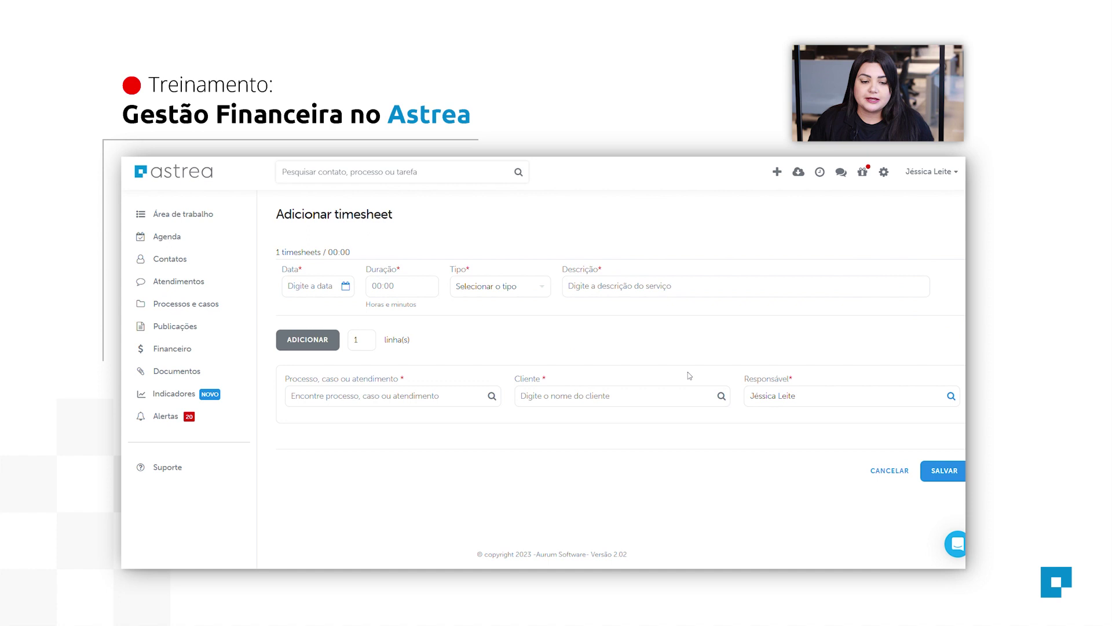
Date the timesheet 26/10/2023 with a duration of 04:00.
{"action": "left_click", "coordinate": [309, 295]}
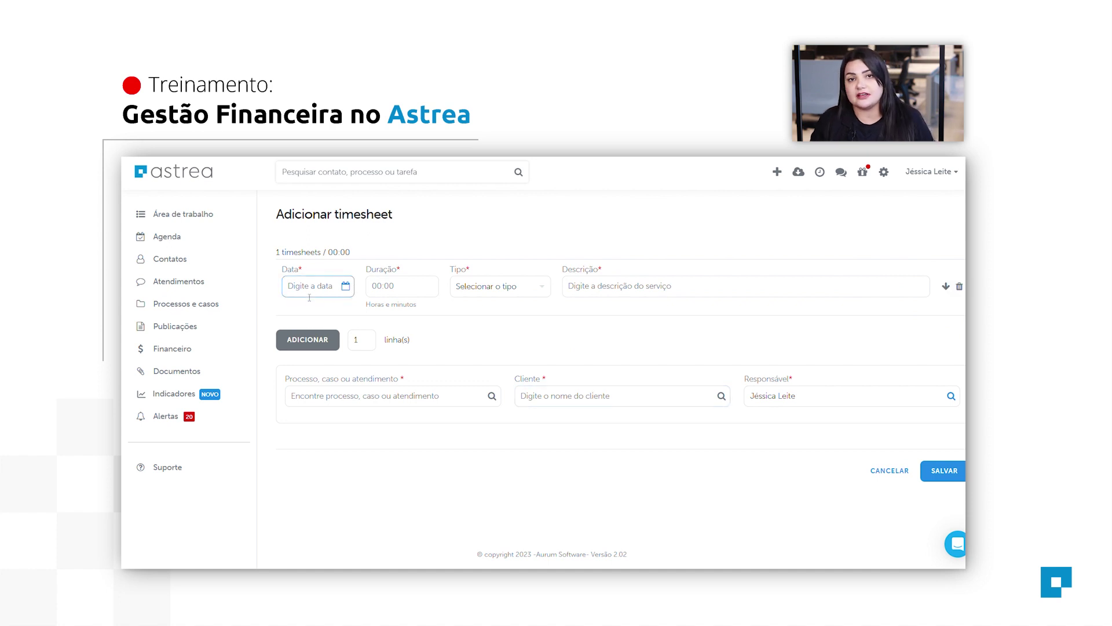
{"action": "left_click", "coordinate": [346, 287]}
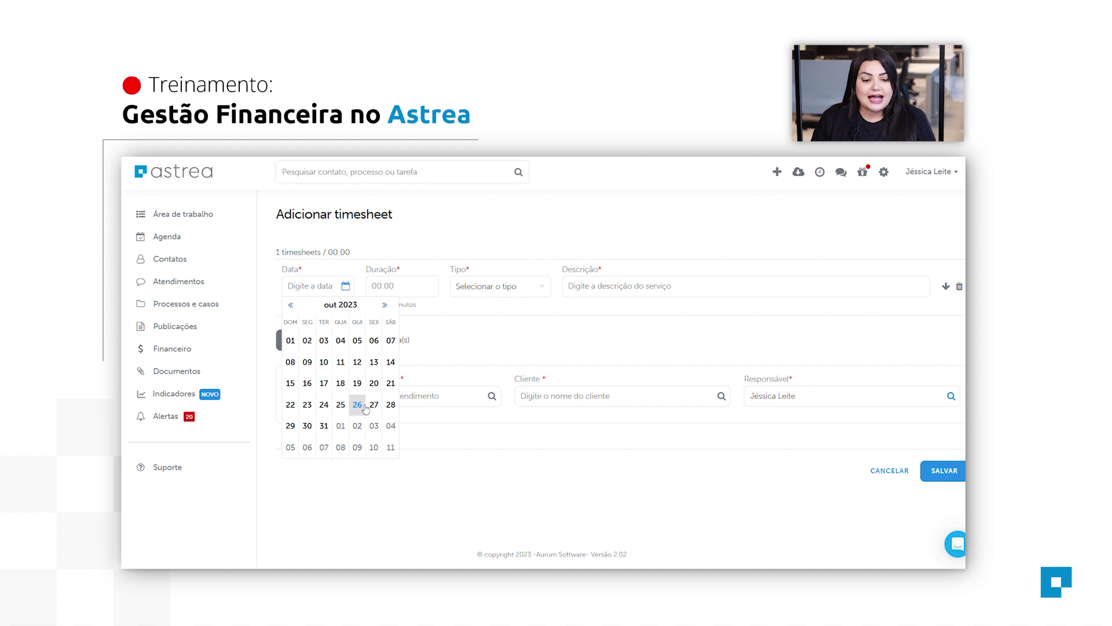
{"action": "left_click", "coordinate": [357, 404]}
{"action": "left_click", "coordinate": [380, 286]}
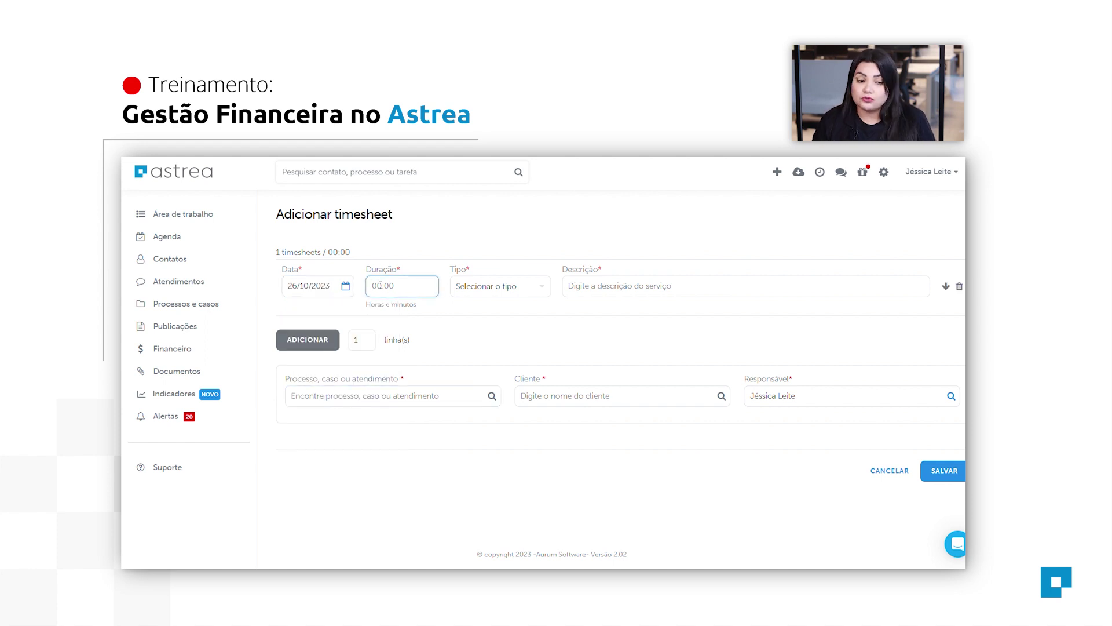
{"action": "type", "text": "0"}
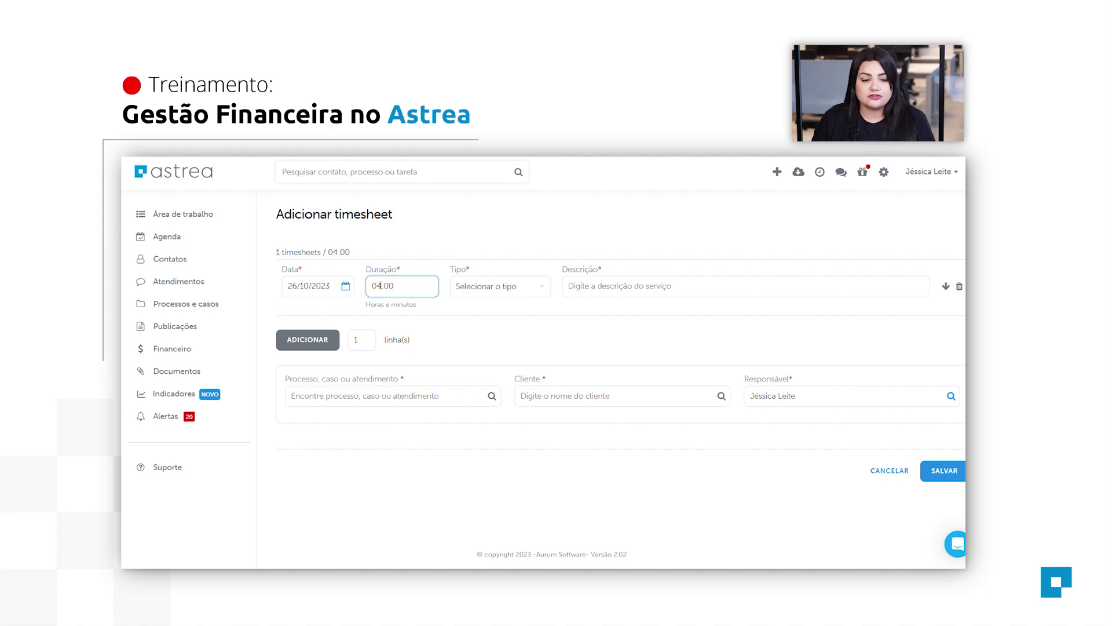
Set the type to Consultoria, link it to the Teste case, and save.
{"action": "left_click", "coordinate": [526, 294]}
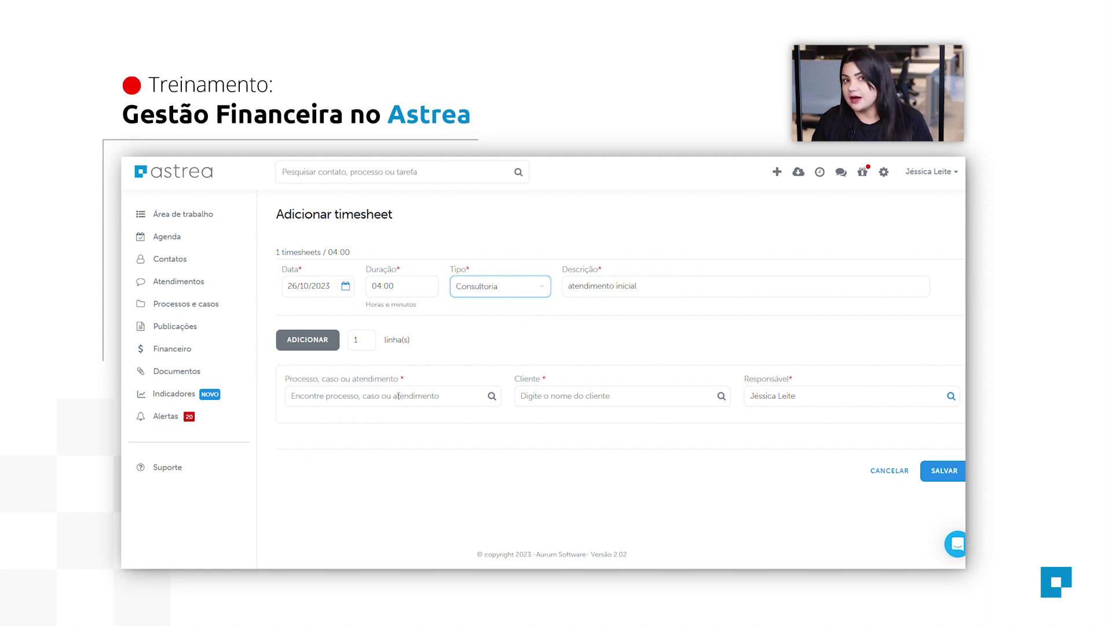
{"action": "left_click", "coordinate": [450, 398]}
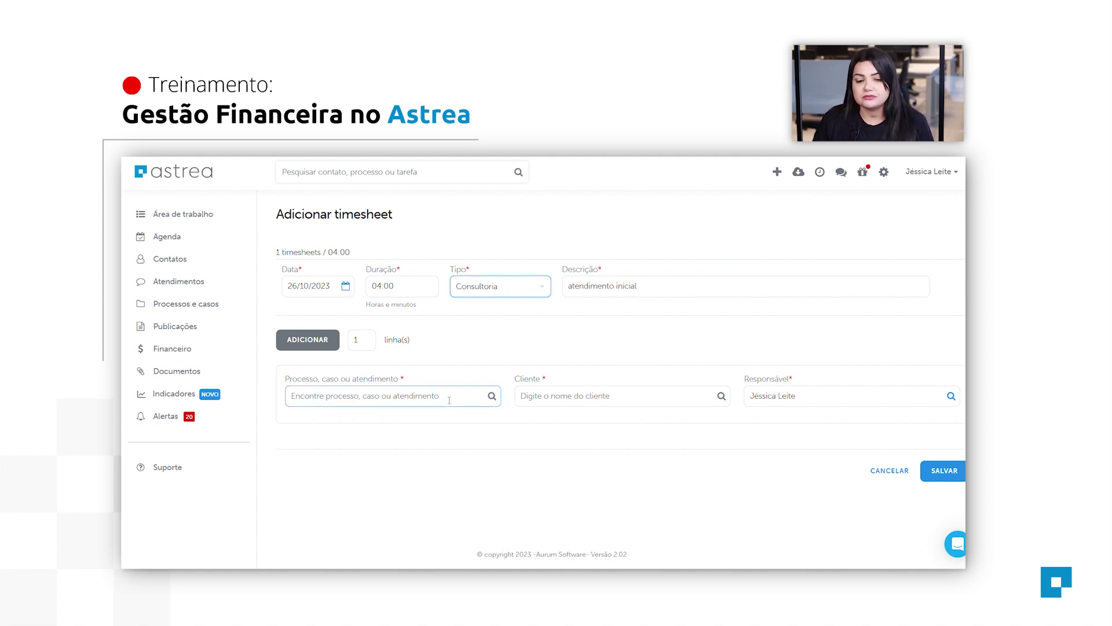
{"action": "left_click", "coordinate": [449, 400]}
{"action": "type", "text": "Teste"}
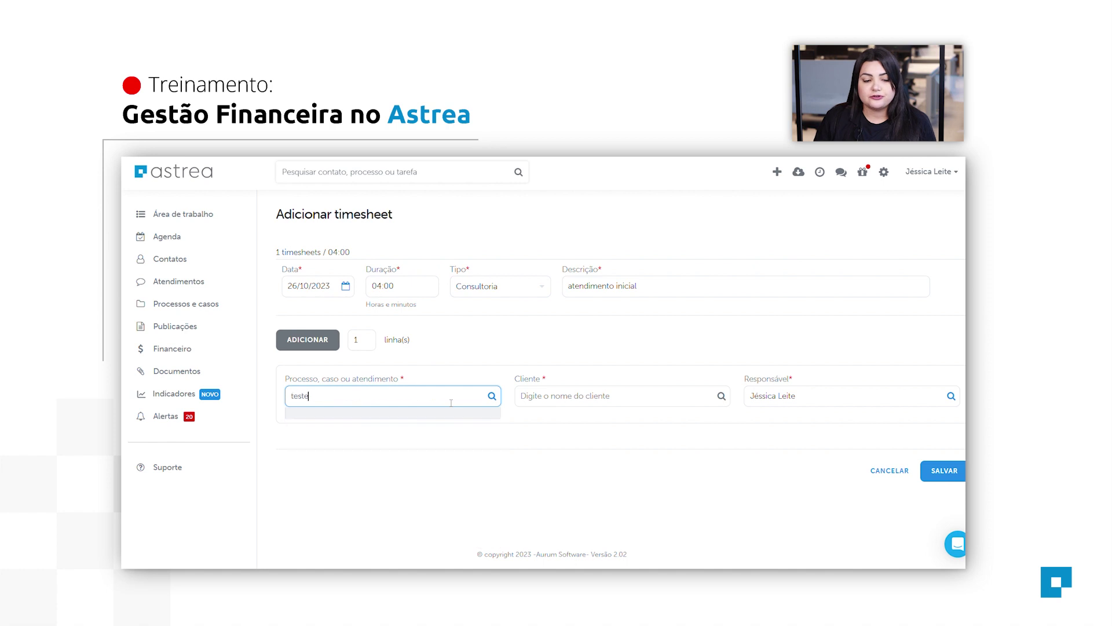
{"action": "left_click", "coordinate": [448, 436]}
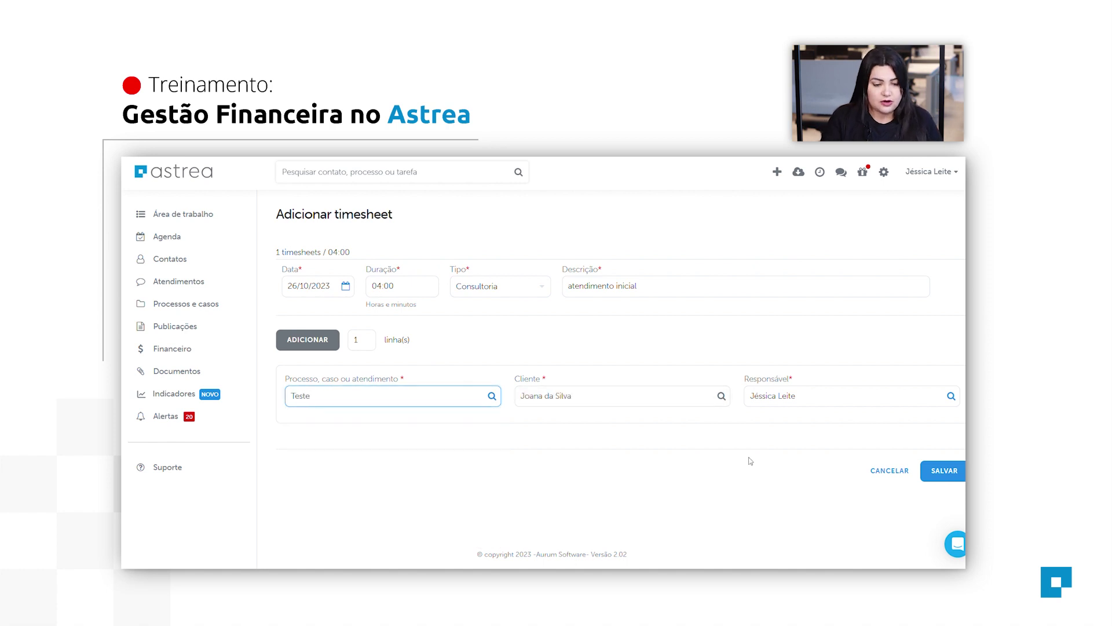
{"action": "left_click", "coordinate": [944, 470]}
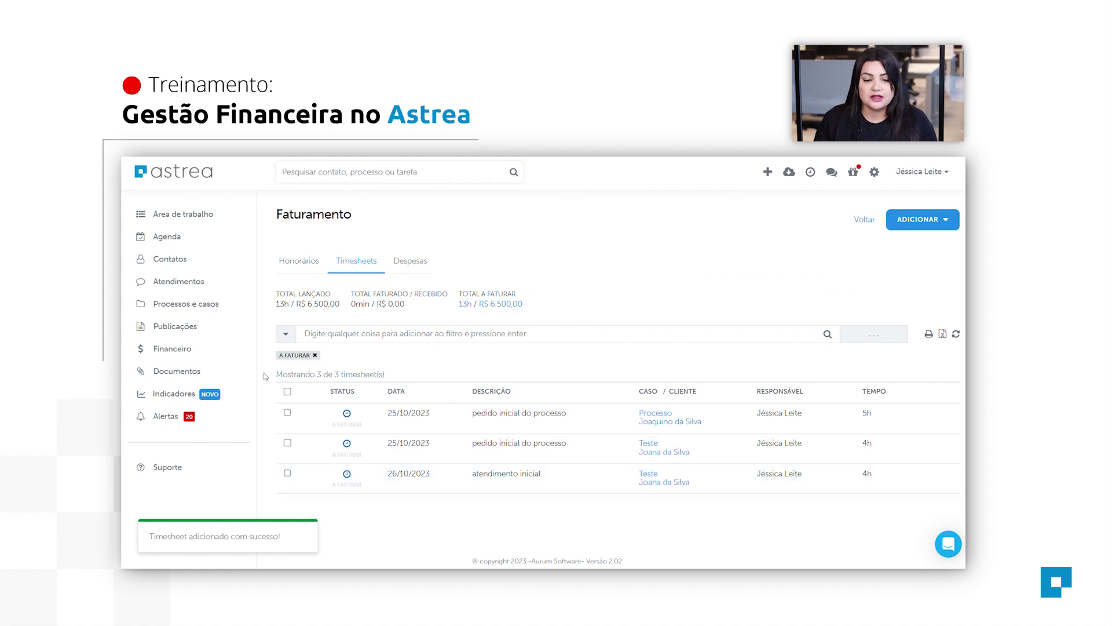
Open the first entry's client record and view its timesheets and processes.
{"action": "scroll", "coordinate": [944, 434], "scroll_direction": "down", "scroll_amount": 1}
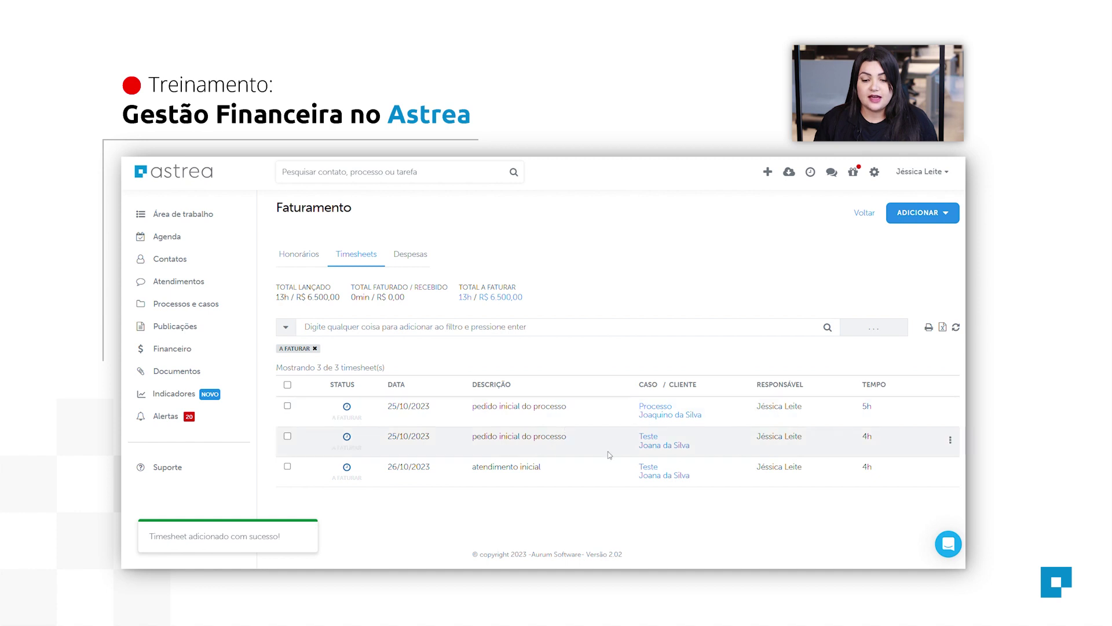
{"action": "left_click", "coordinate": [682, 416]}
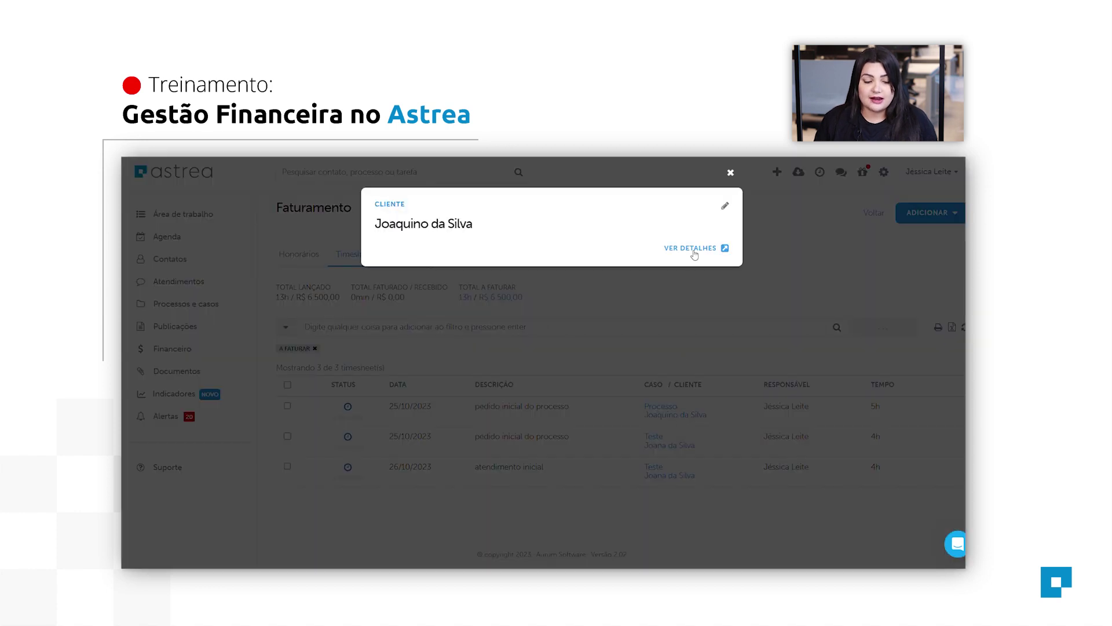
{"action": "left_click", "coordinate": [693, 253]}
{"action": "left_click", "coordinate": [643, 274]}
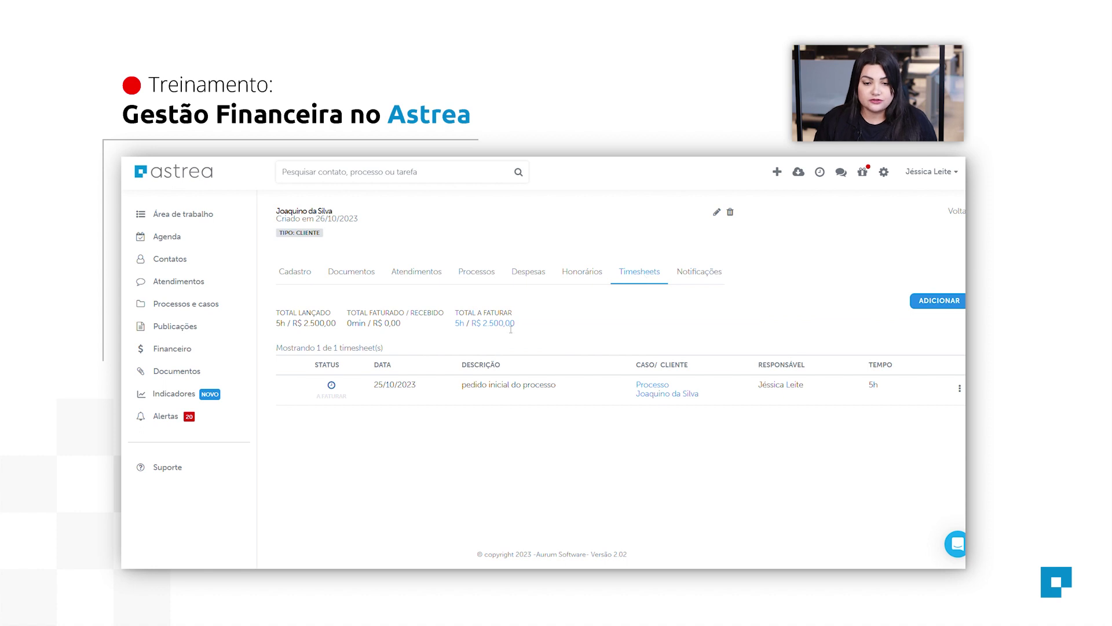
{"action": "left_click", "coordinate": [465, 272]}
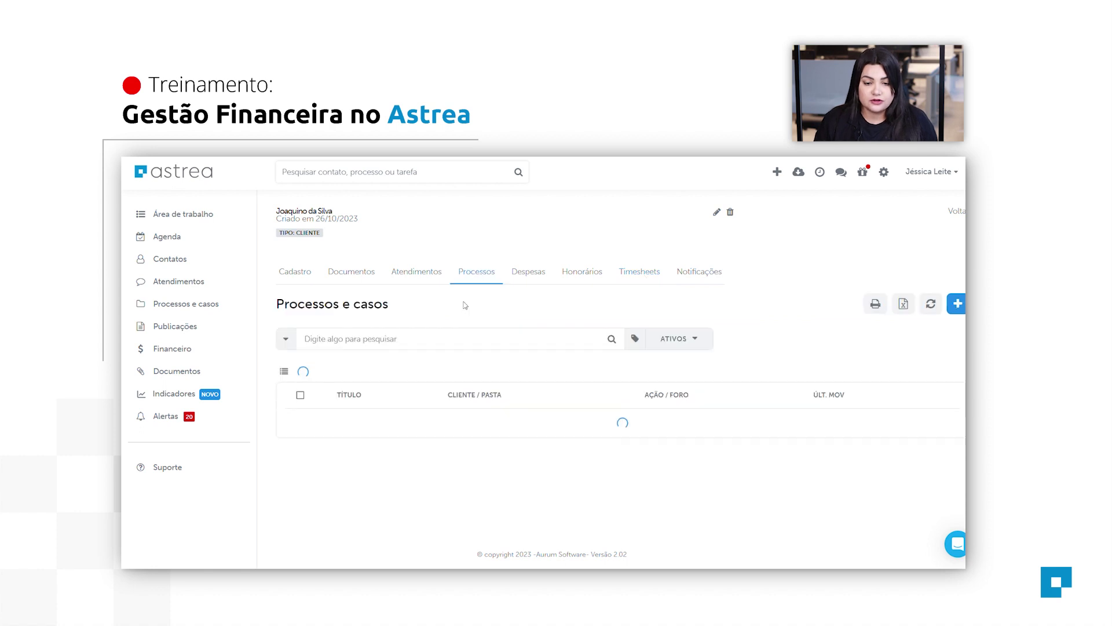
Check the Processo case's timesheet totals (5h, R$ 2.500,00 to bill), then go to Financeiro.
{"action": "left_click", "coordinate": [358, 427]}
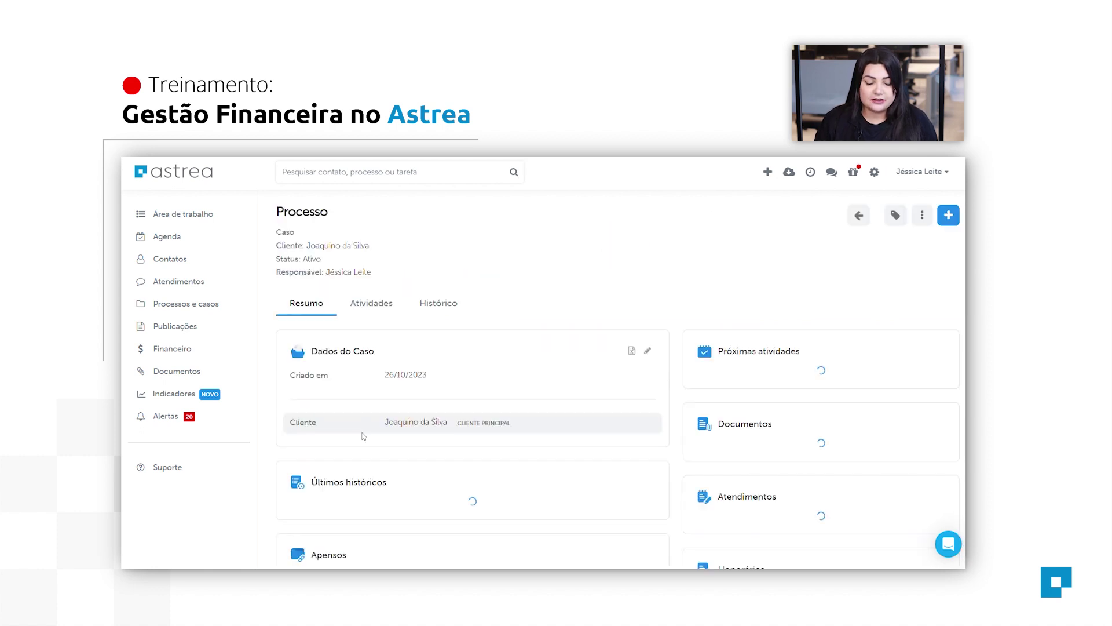
{"action": "scroll", "coordinate": [737, 453], "scroll_direction": "down", "scroll_amount": 10}
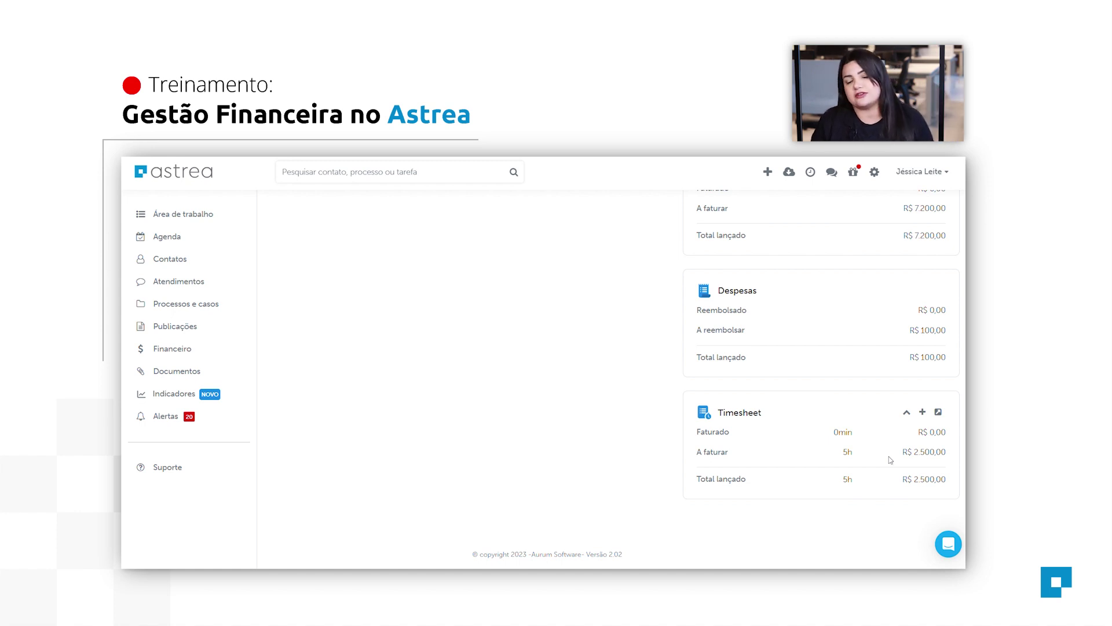
{"action": "scroll", "coordinate": [882, 463], "scroll_direction": "up", "scroll_amount": 10}
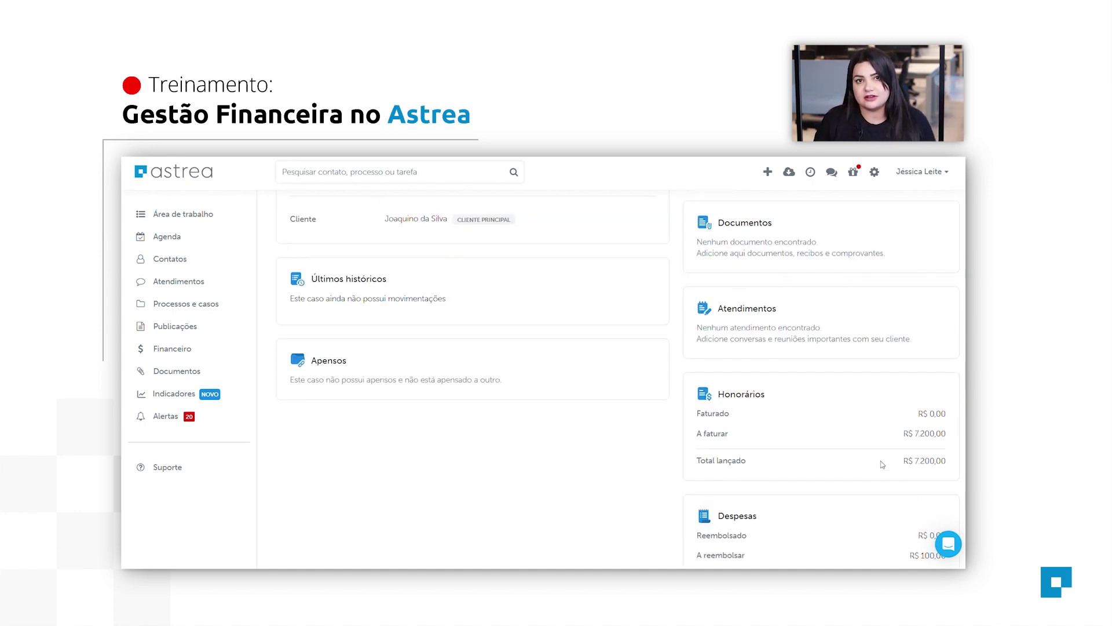
{"action": "left_click", "coordinate": [174, 348]}
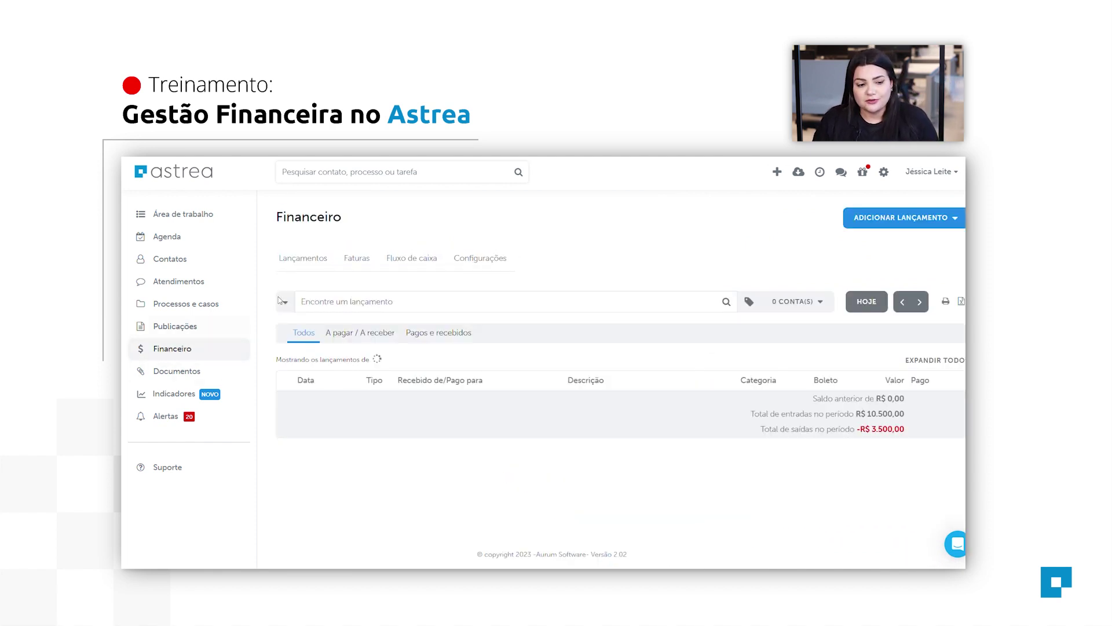
Review per-client amounts to bill (2.500,00 and 4.000,00), then return to Área de trabalho.
{"action": "left_click", "coordinate": [360, 259]}
{"action": "left_click", "coordinate": [365, 284]}
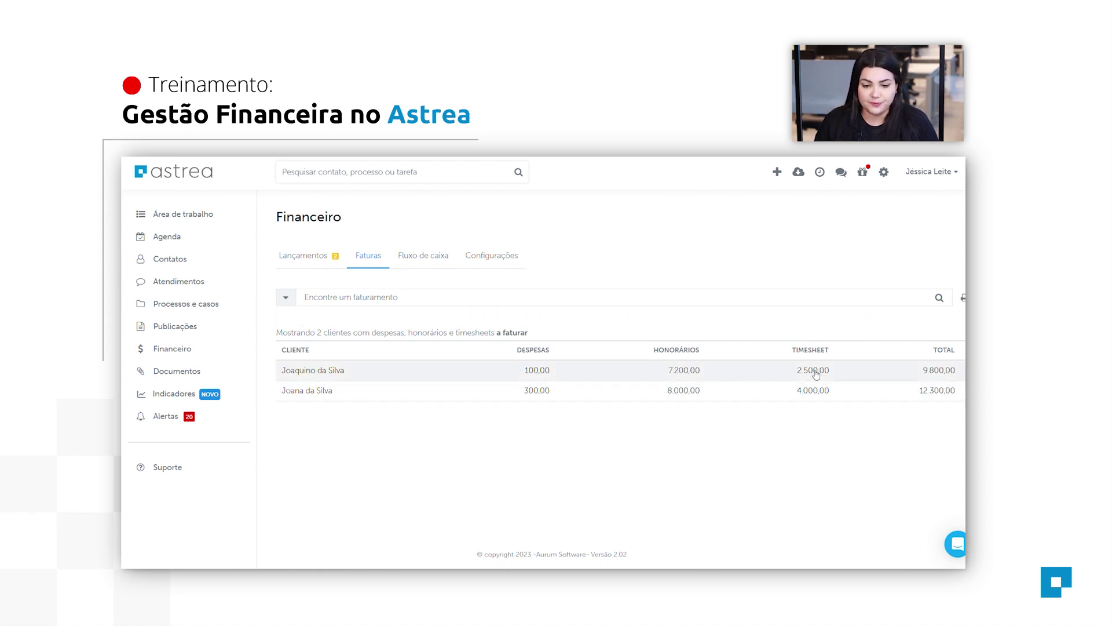
{"action": "left_click", "coordinate": [183, 214]}
{"action": "scroll", "coordinate": [823, 404], "scroll_direction": "down", "scroll_amount": 1}
{"action": "scroll", "coordinate": [823, 403], "scroll_direction": "down", "scroll_amount": 3}
{"action": "scroll", "coordinate": [832, 333], "scroll_direction": "up", "scroll_amount": 2}
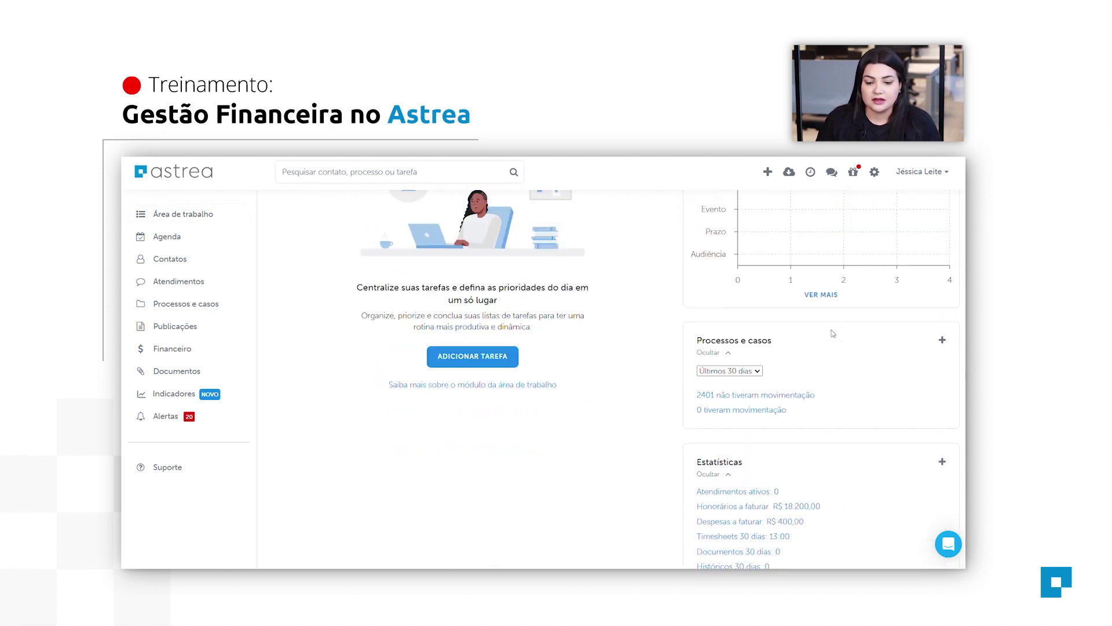
{"action": "scroll", "coordinate": [832, 333], "scroll_direction": "up", "scroll_amount": 1}
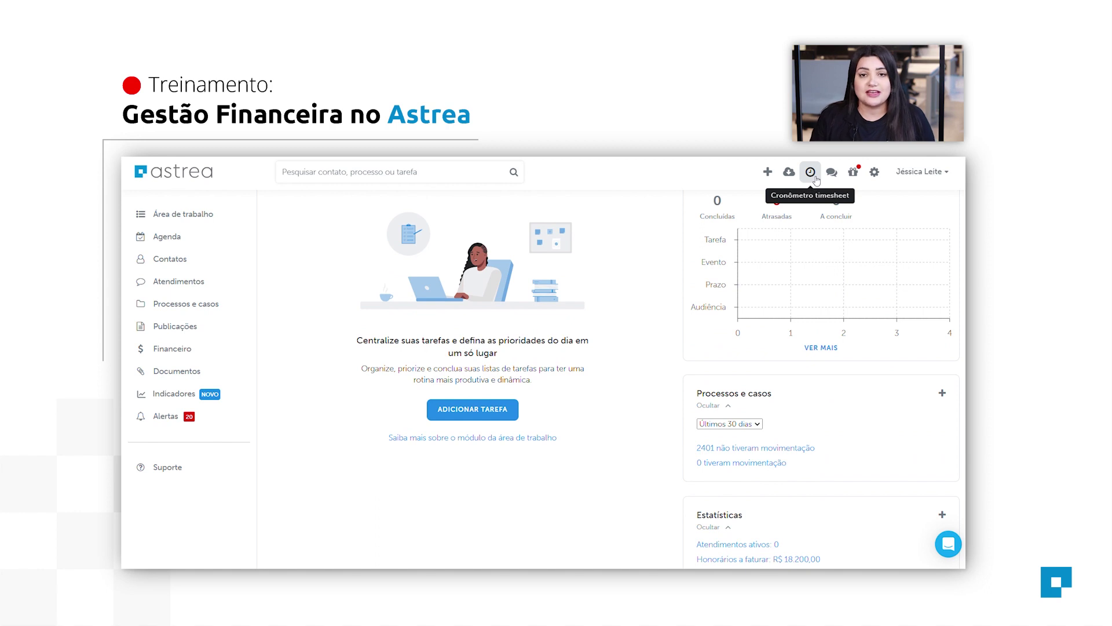
Run the timesheet stopwatch for 9 seconds and send the time to a new timesheet.
{"action": "left_click", "coordinate": [811, 173]}
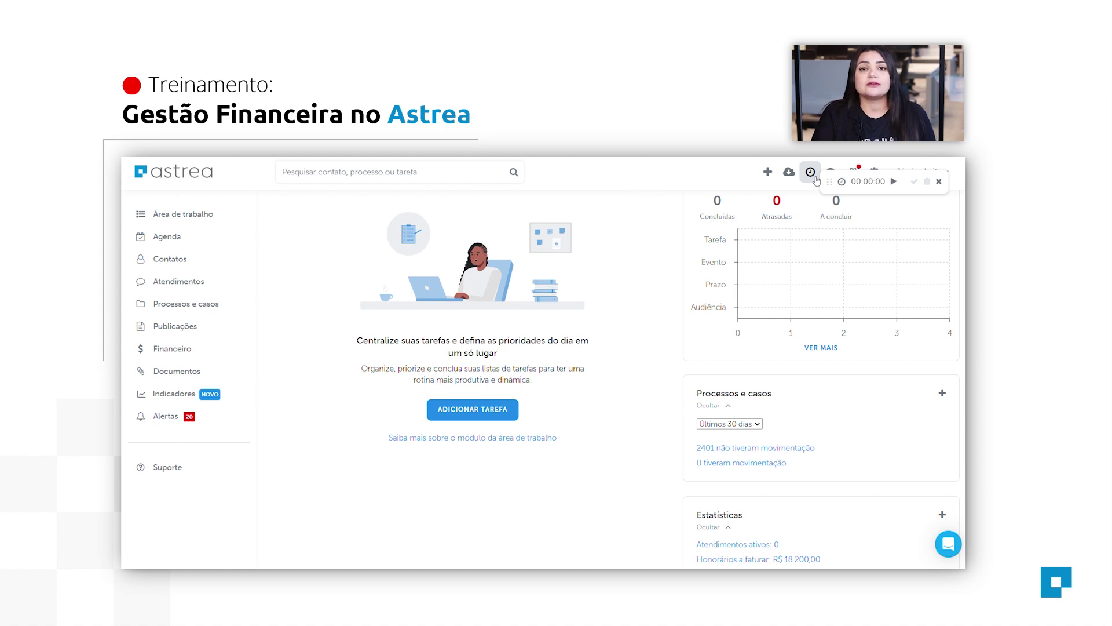
{"action": "left_click", "coordinate": [894, 181]}
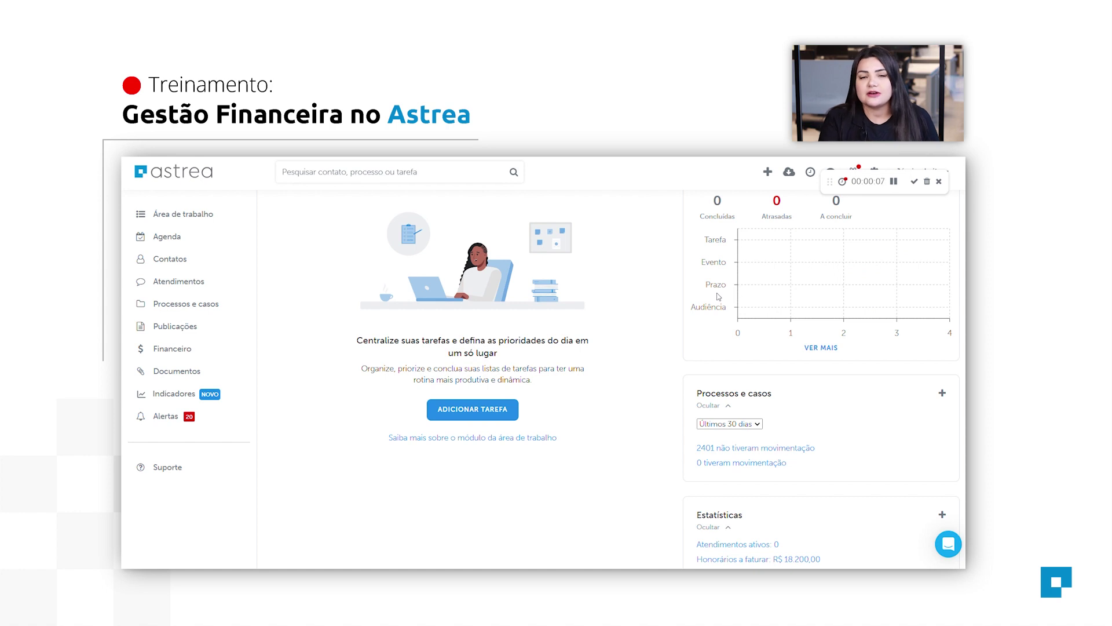
{"action": "left_click", "coordinate": [894, 181]}
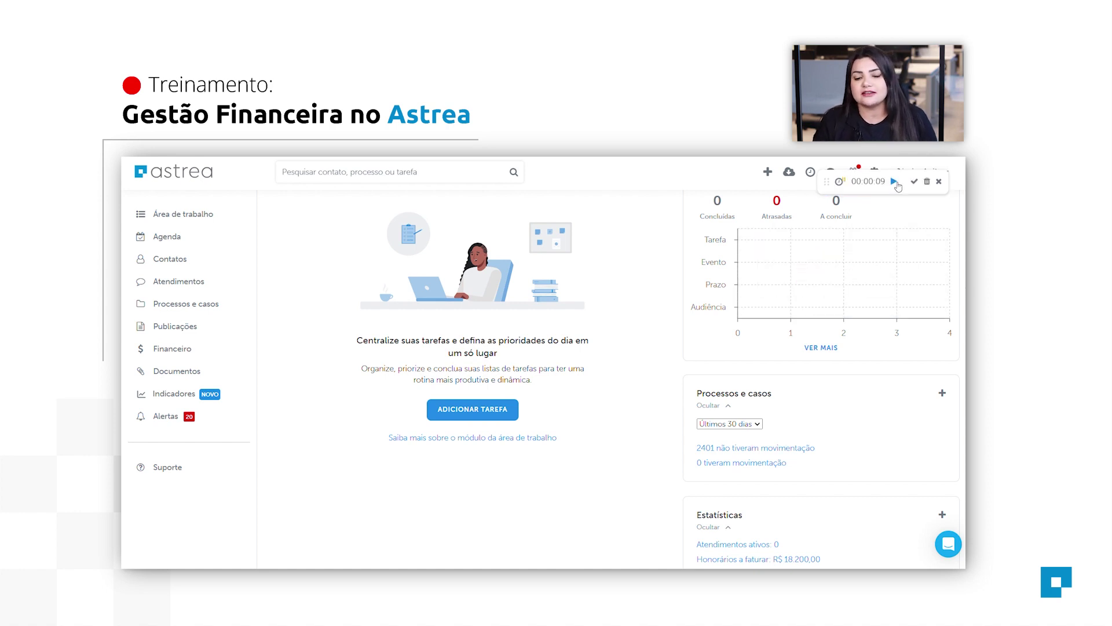
{"action": "left_click", "coordinate": [914, 182]}
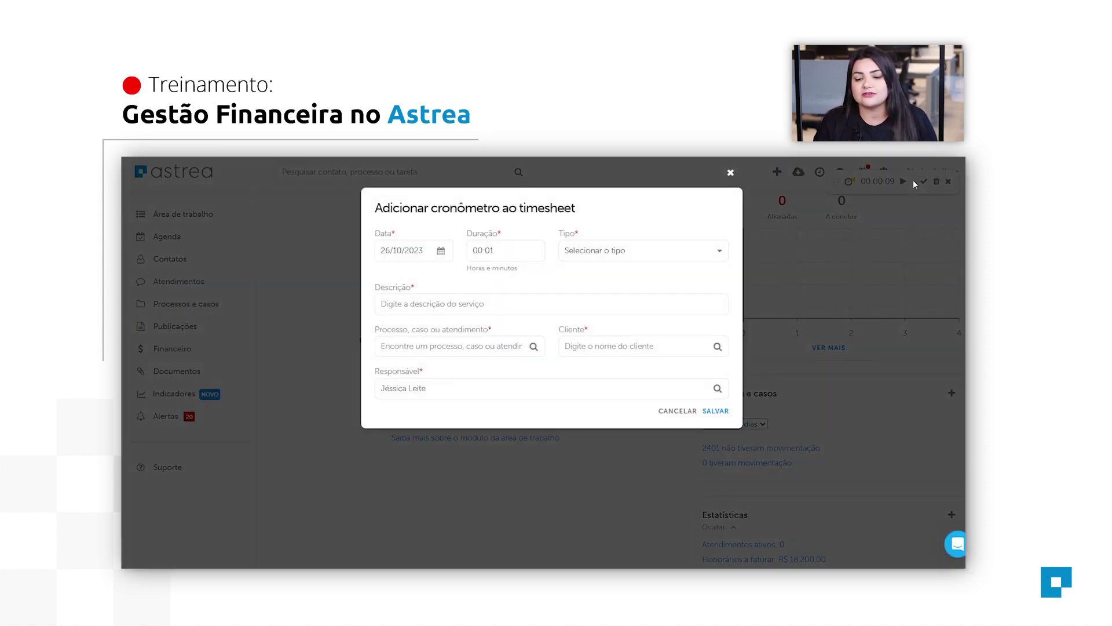
Save the timed entry as a Consultoria timesheet linked to the Teste case.
{"action": "left_click", "coordinate": [628, 254]}
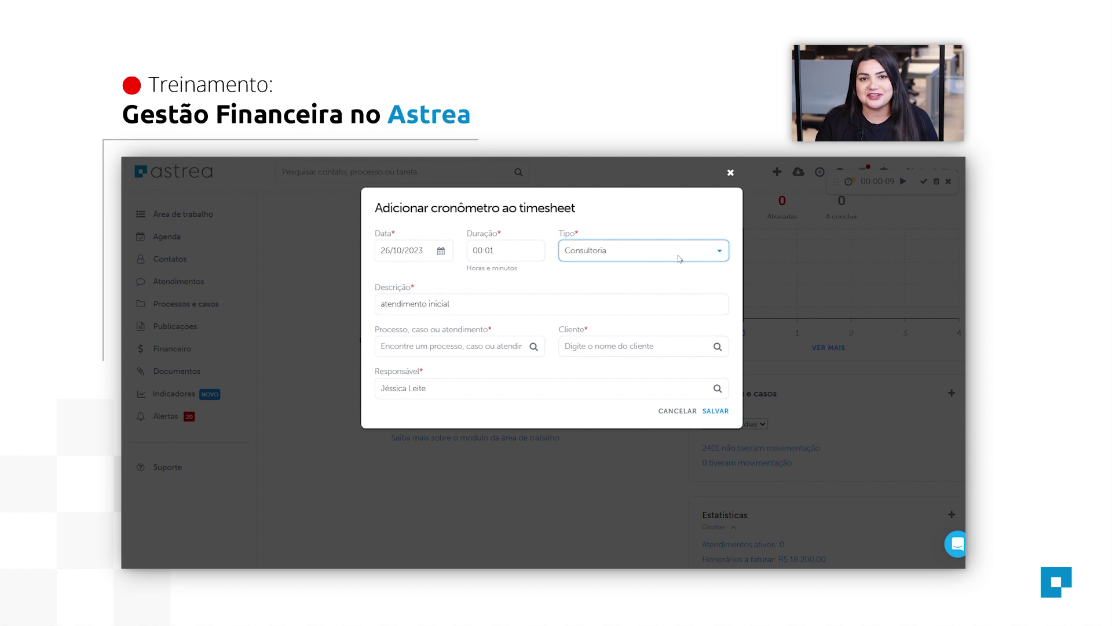
{"action": "left_click", "coordinate": [467, 355]}
{"action": "type", "text": "teste"}
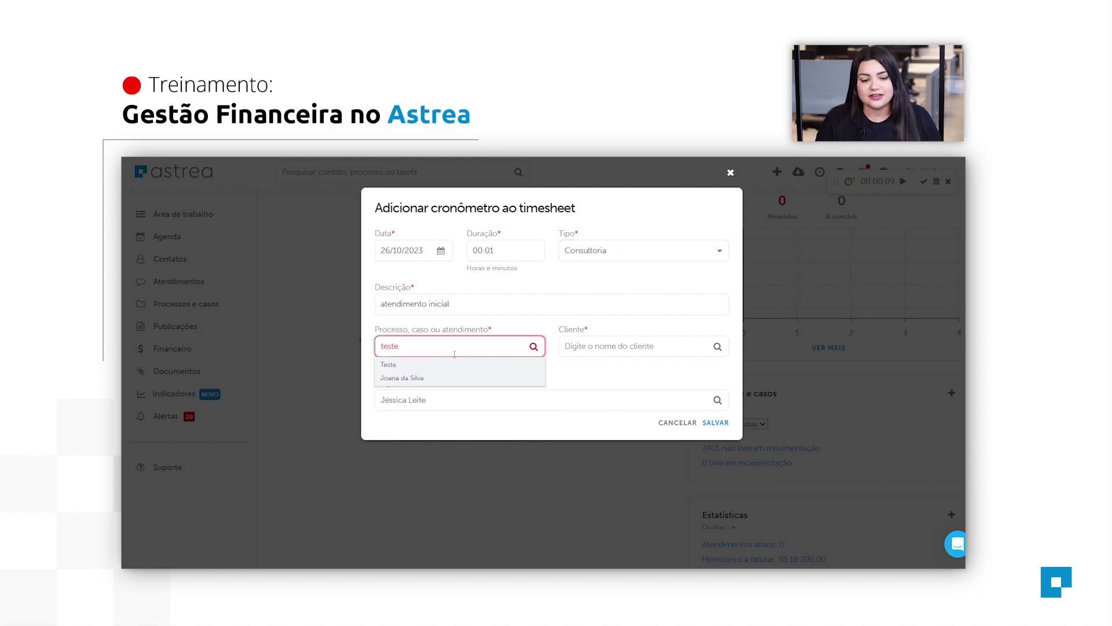
{"action": "left_click", "coordinate": [458, 377]}
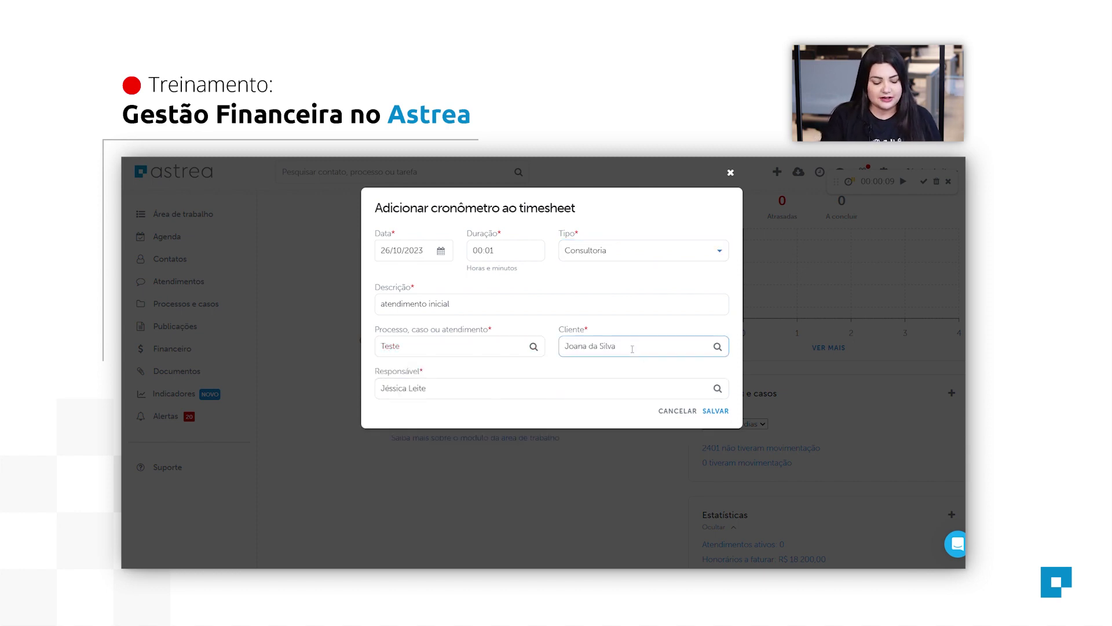
{"action": "left_click", "coordinate": [718, 411]}
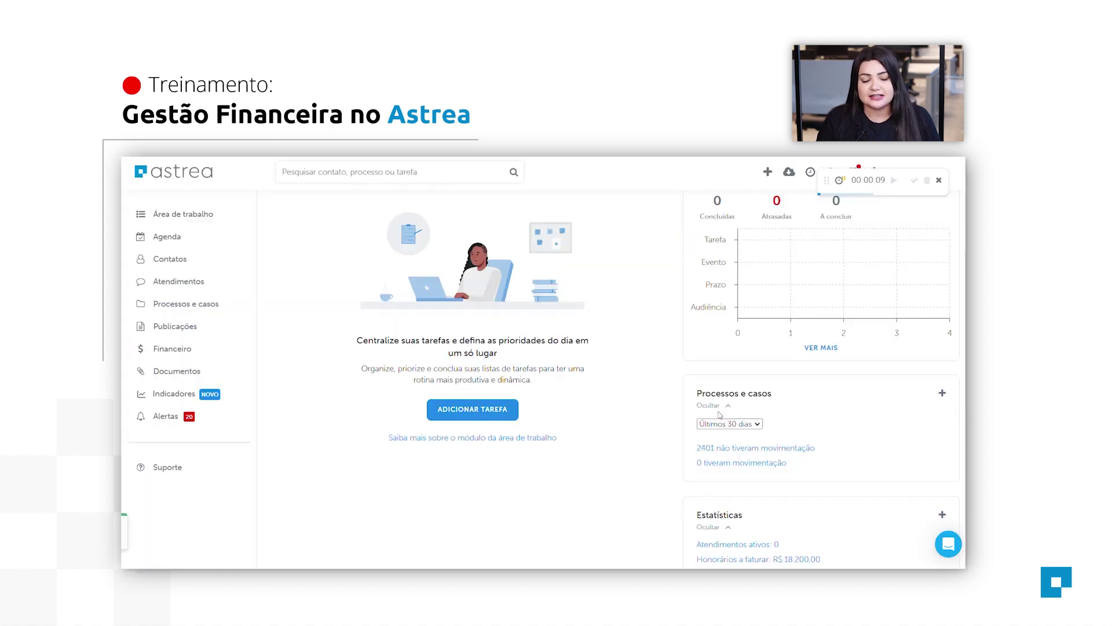